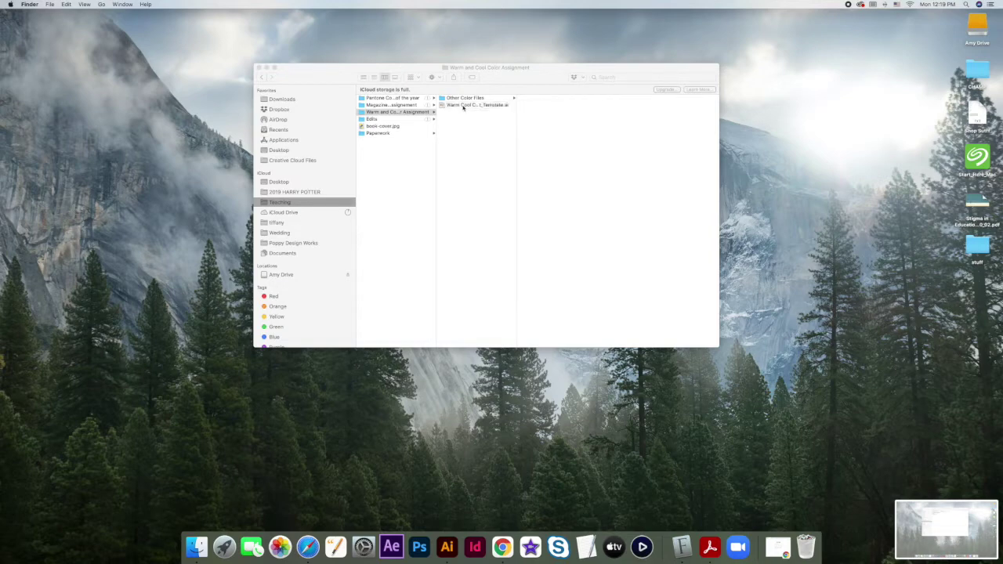
# Open Warm Cool Color Infographic Assignment_Template.ai from Finder in Illustrator
pyautogui.click(462, 109)
pyautogui.doubleClick(463, 106)
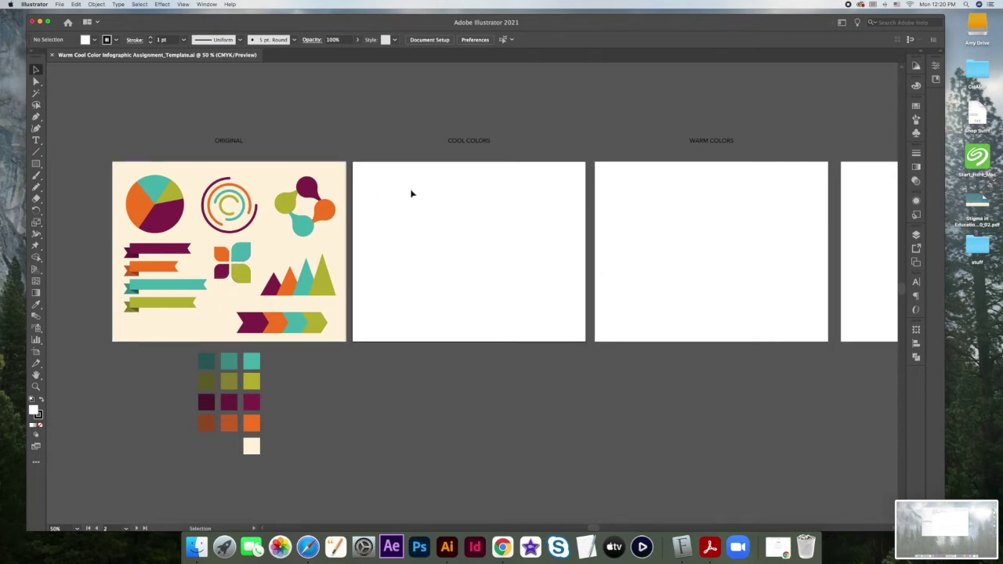
pyautogui.hscroll(5, 412, 194)
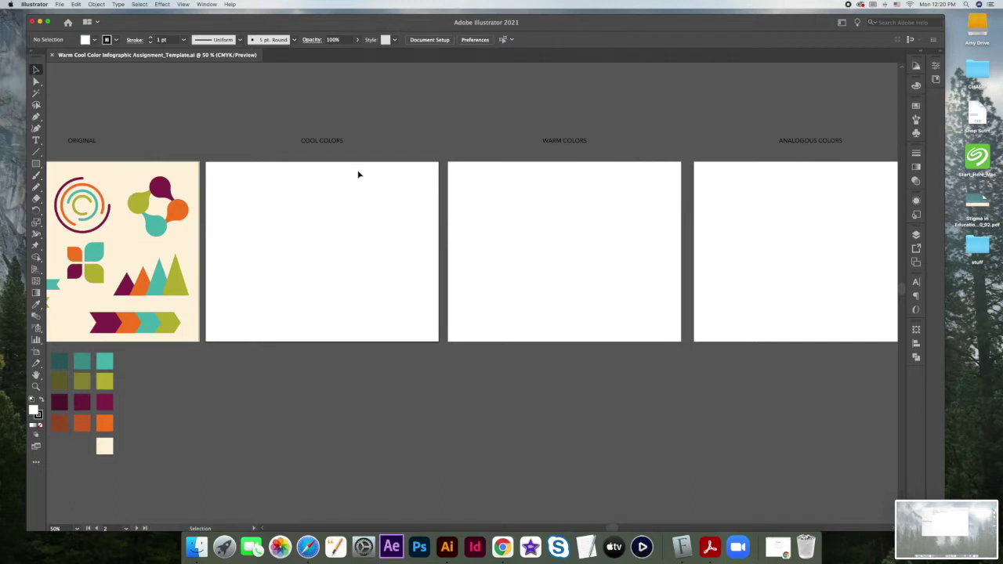
pyautogui.hscroll(-5, 359, 174)
pyautogui.hscroll(-1, 359, 174)
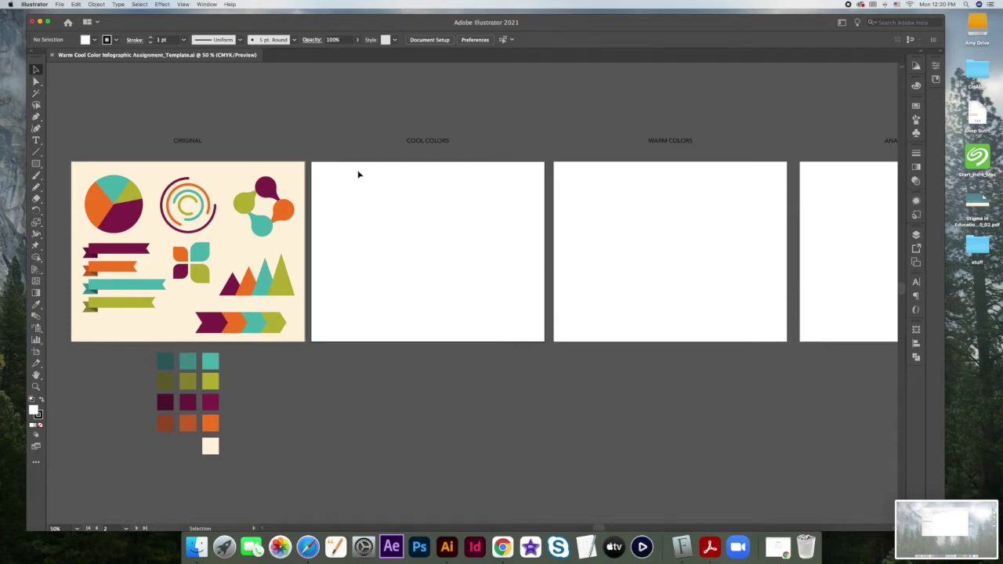
pyautogui.scroll(-1, 358, 174)
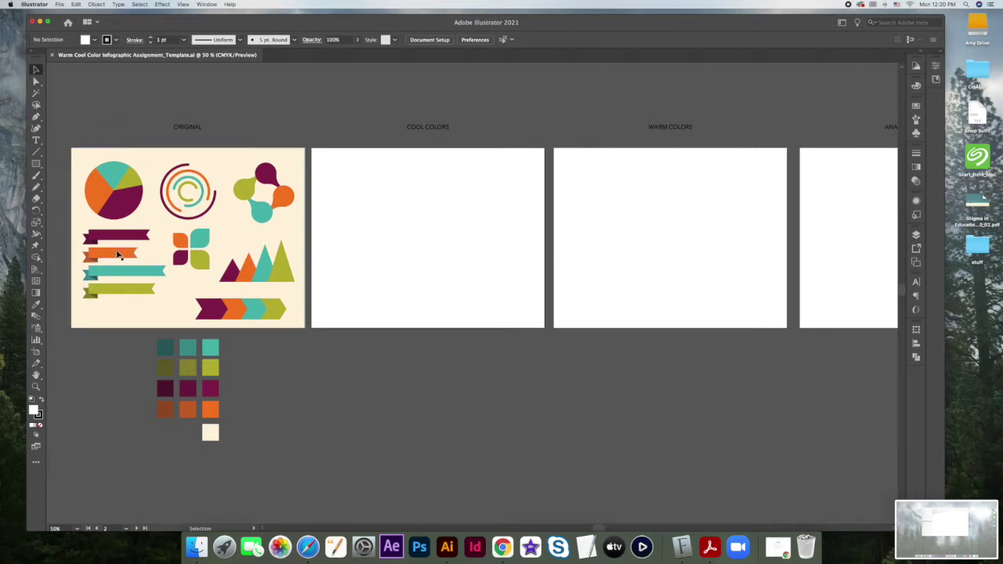
pyautogui.press('super+equal')
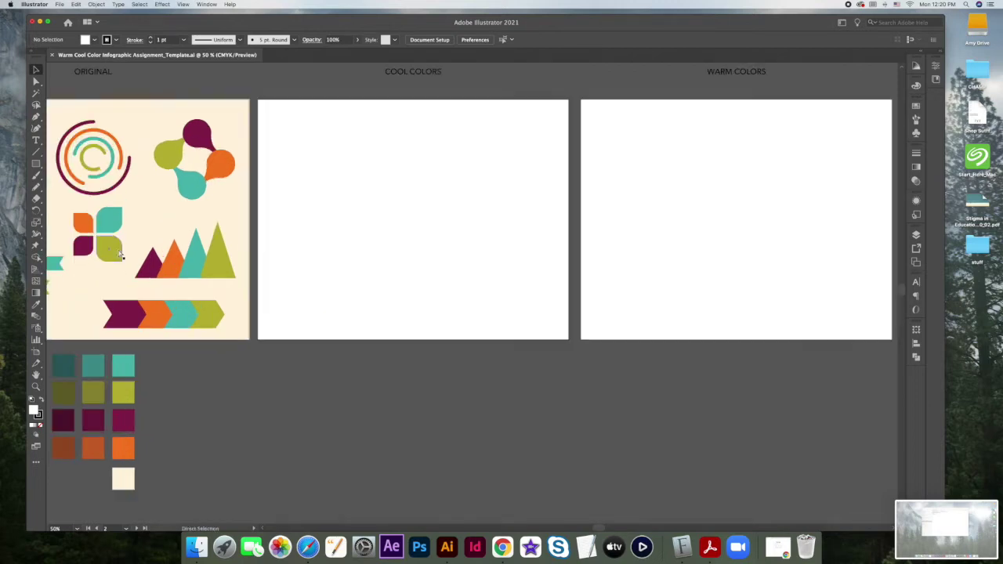
pyautogui.hscroll(-3, 119, 254)
pyautogui.scroll(1, 119, 253)
pyautogui.hscroll(-3, 120, 253)
pyautogui.scroll(1, 119, 253)
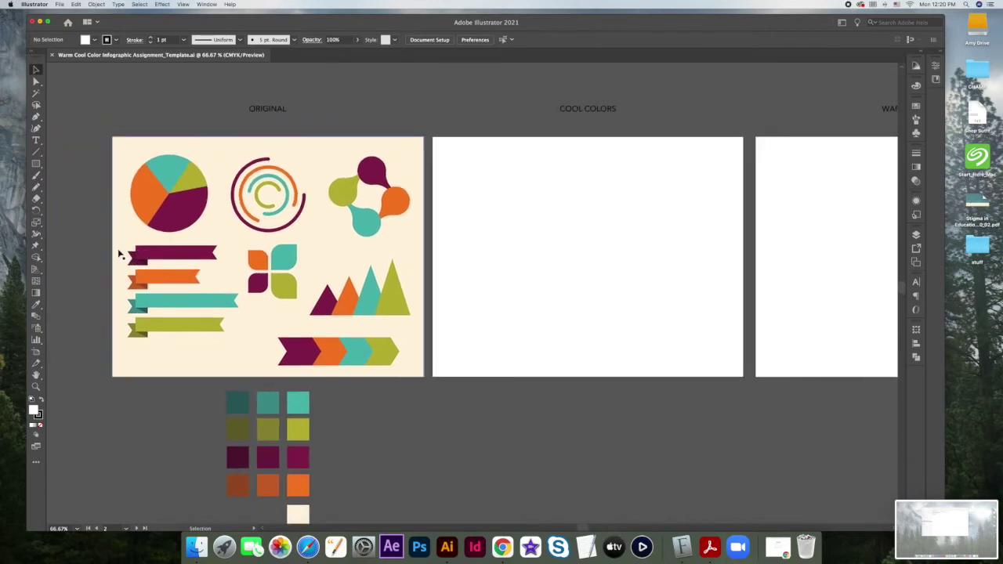
pyautogui.press('super+equal')
pyautogui.press('super+equal')
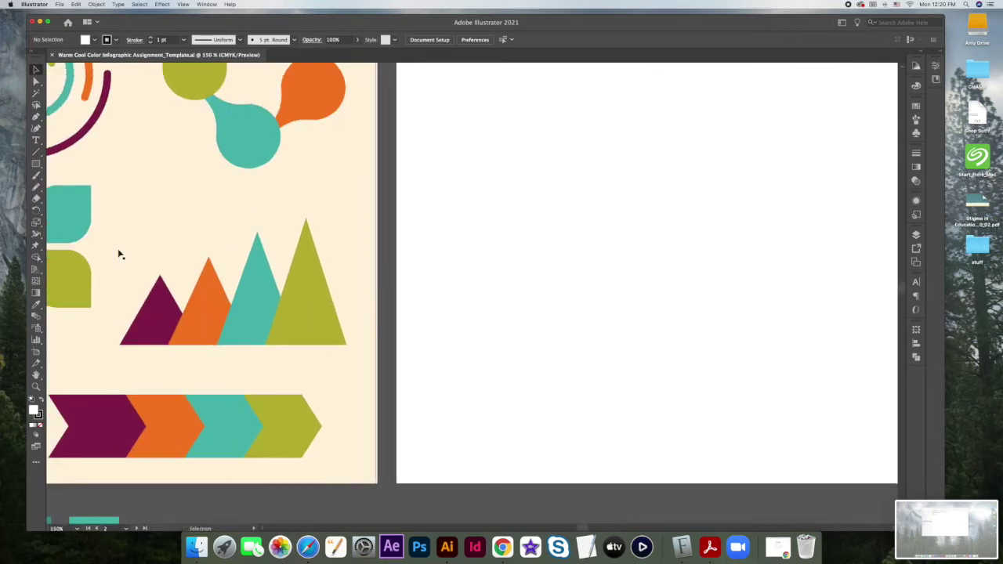
pyautogui.hscroll(-10, 119, 253)
pyautogui.scroll(1, 119, 254)
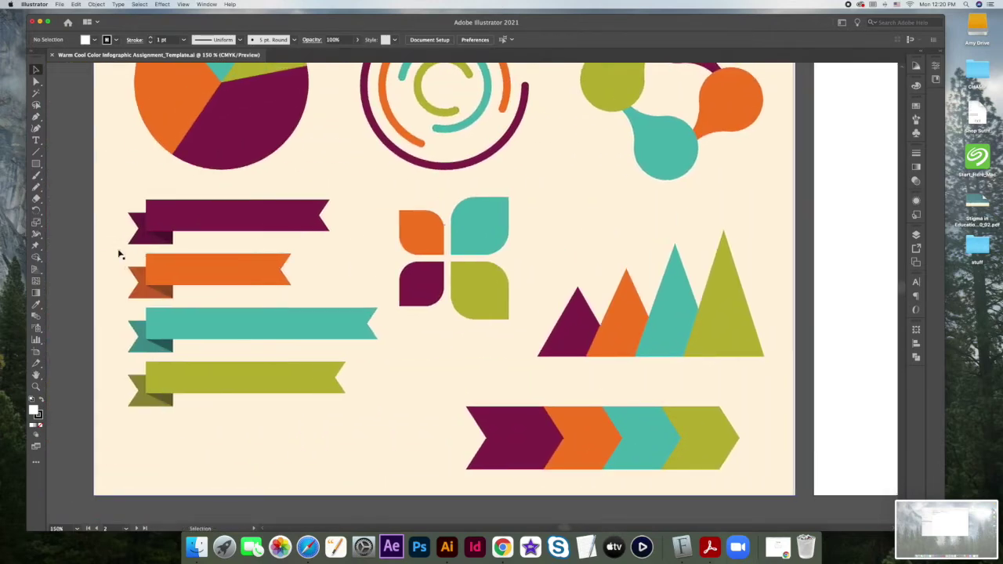
pyautogui.scroll(-2, 120, 253)
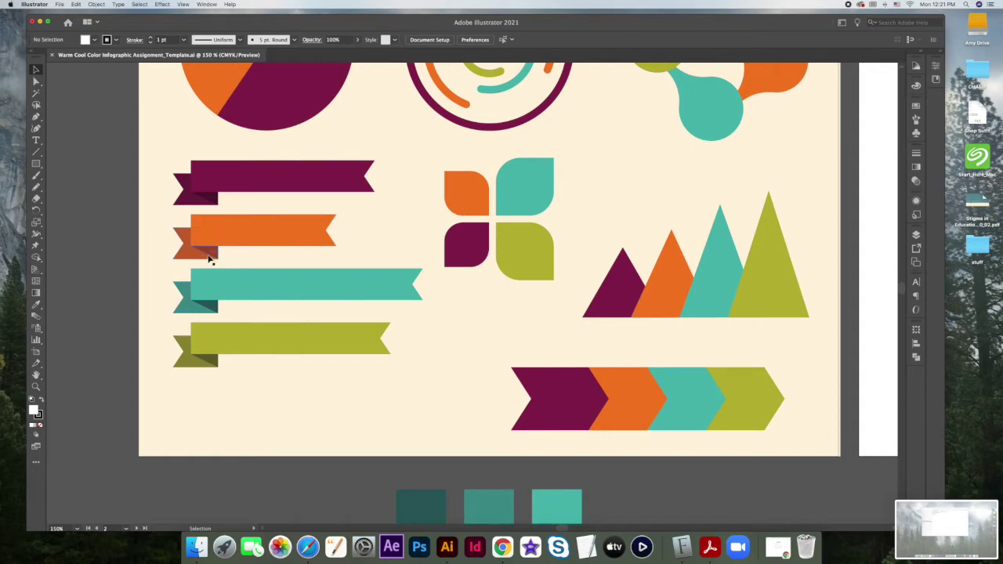
pyautogui.scroll(-5, 207, 261)
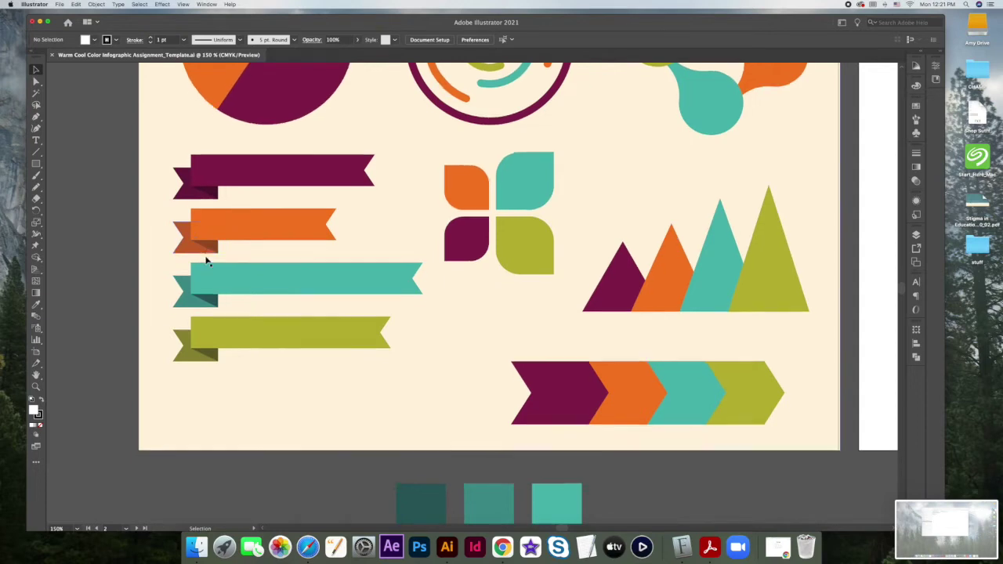
pyautogui.scroll(-4, 207, 261)
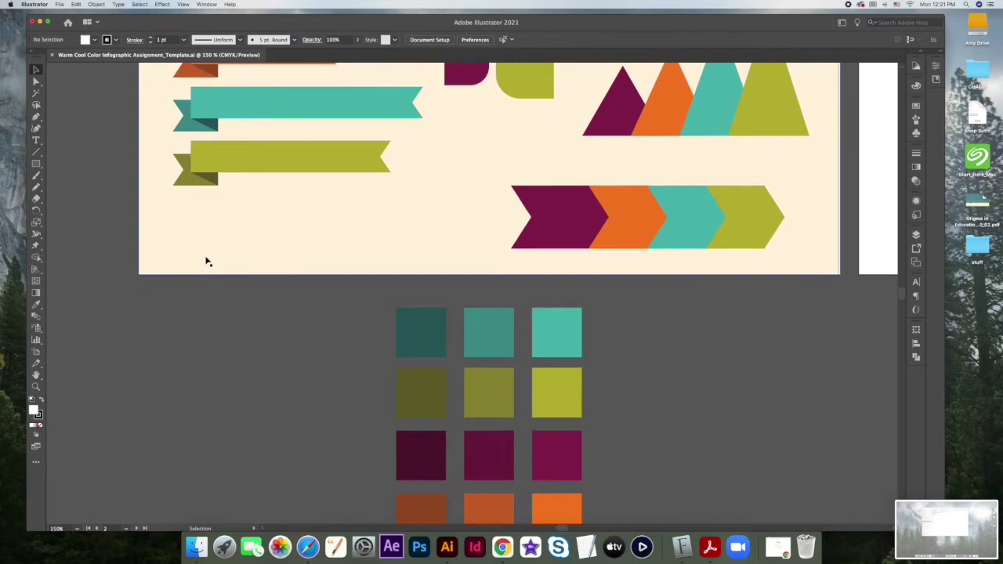
pyautogui.scroll(-3, 207, 261)
pyautogui.scroll(3, 207, 261)
pyautogui.scroll(3, 254, 189)
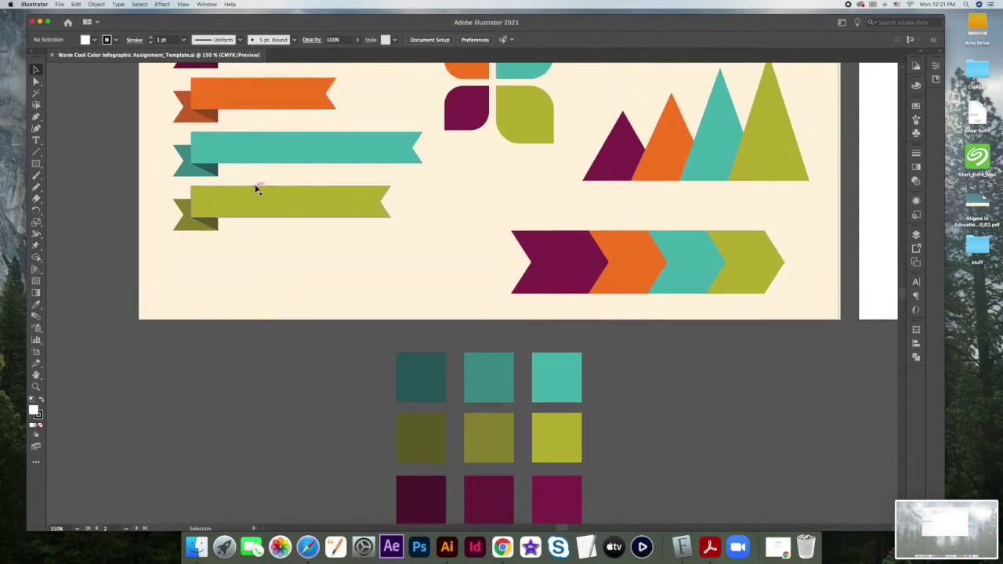
# Zoom out to show the empty Cool, Warm and Analogous artboards, then bring Chrome back up
pyautogui.press('super+minus')
pyautogui.press('super+minus')
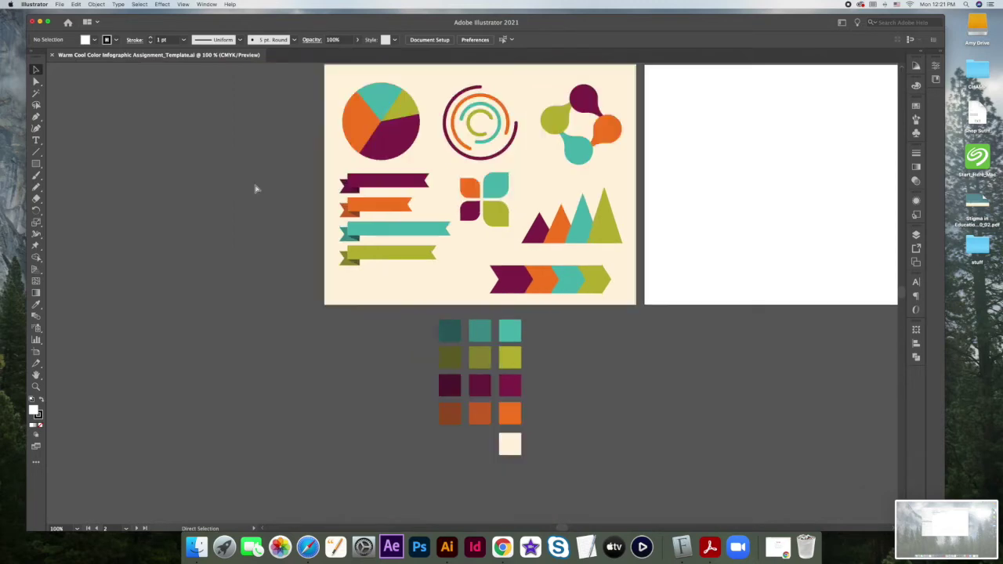
pyautogui.press('super+minus')
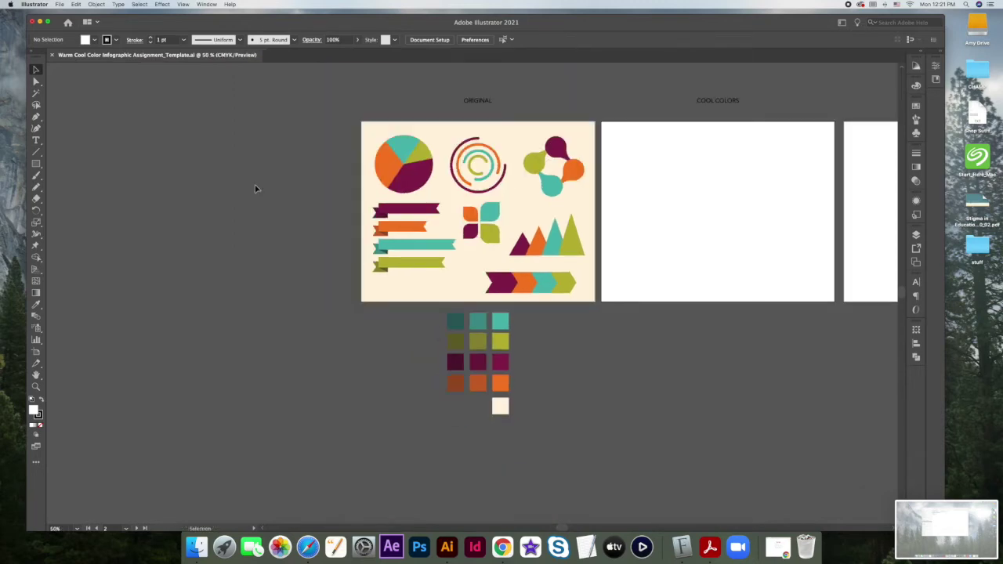
pyautogui.hscroll(15, 254, 188)
pyautogui.scroll(3, 255, 188)
pyautogui.scroll(1, 257, 186)
pyautogui.hscroll(5, 257, 186)
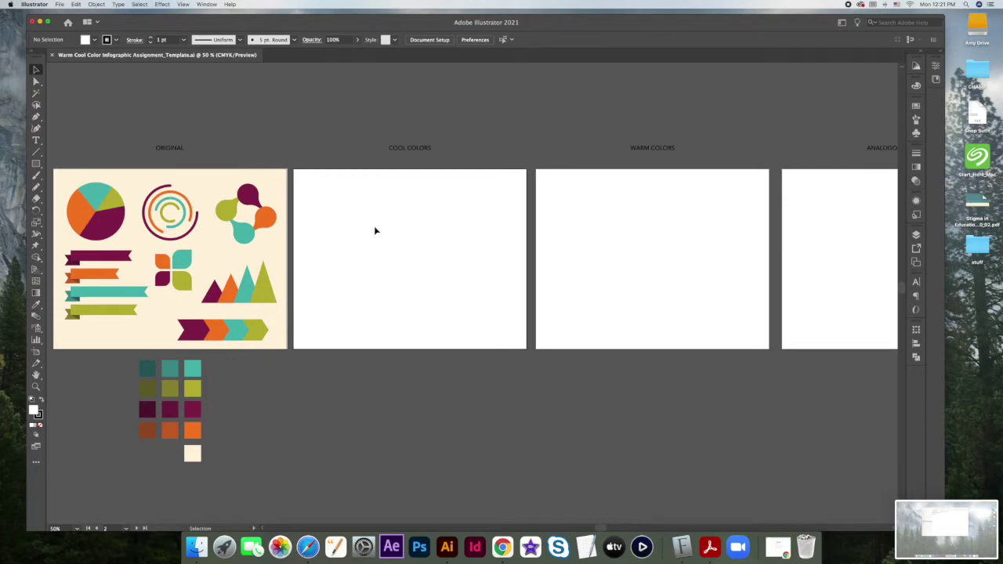
pyautogui.scroll(-1, 458, 396)
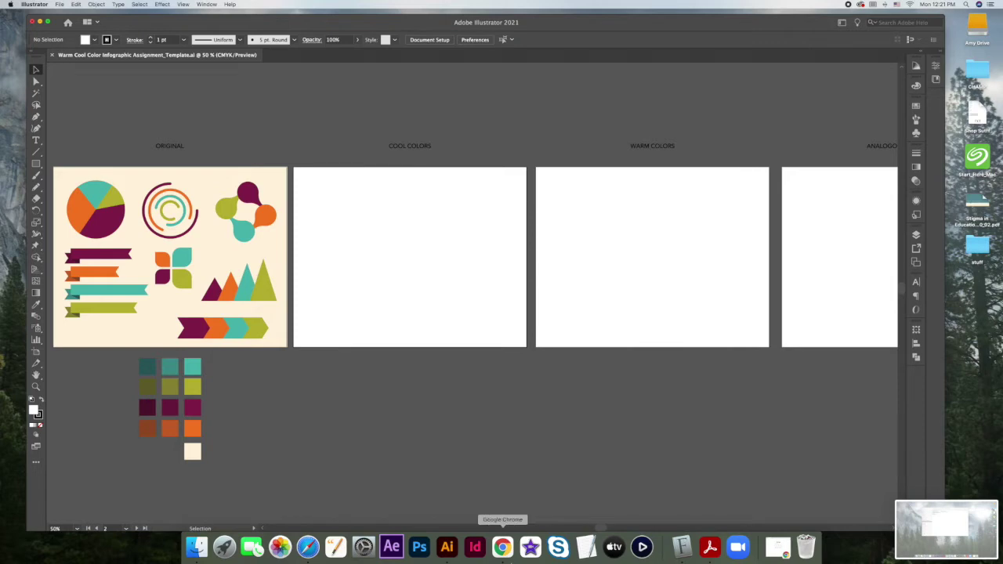
pyautogui.click(779, 546)
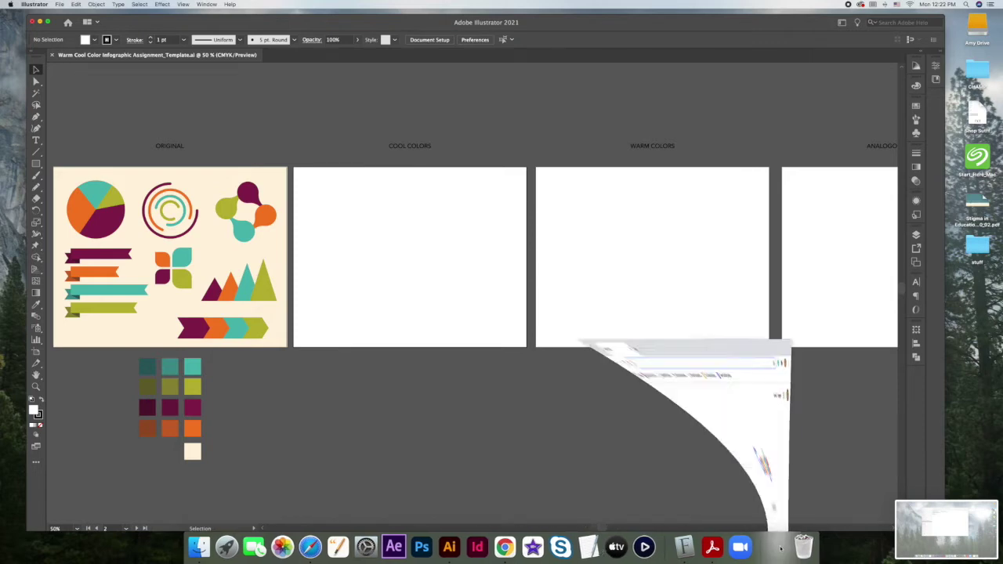
# Load coolors.co in Chrome from the address bar suggestion
pyautogui.moveTo(341, 35); pyautogui.dragTo(320, 23)
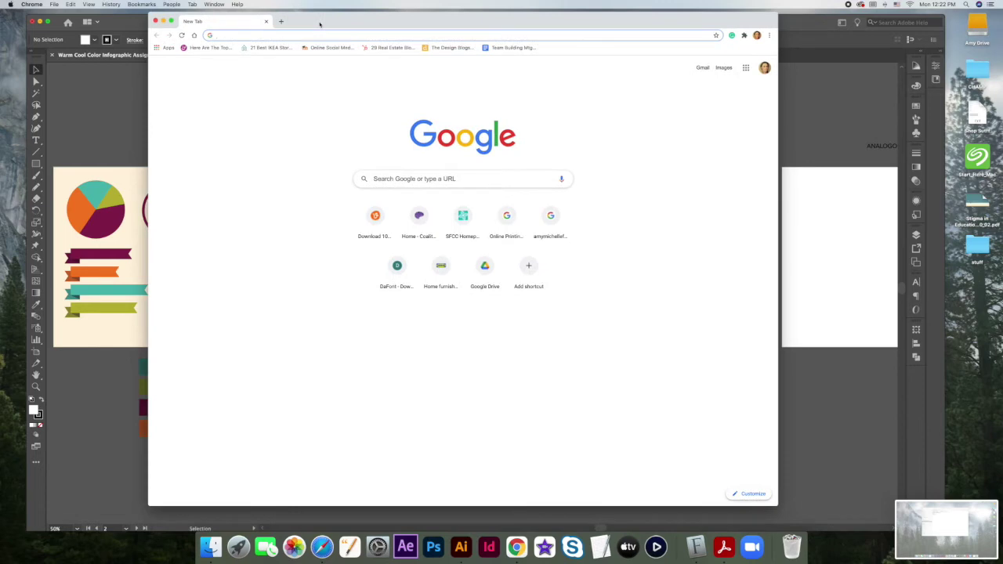
pyautogui.click(249, 35)
pyautogui.write('coolors.co')
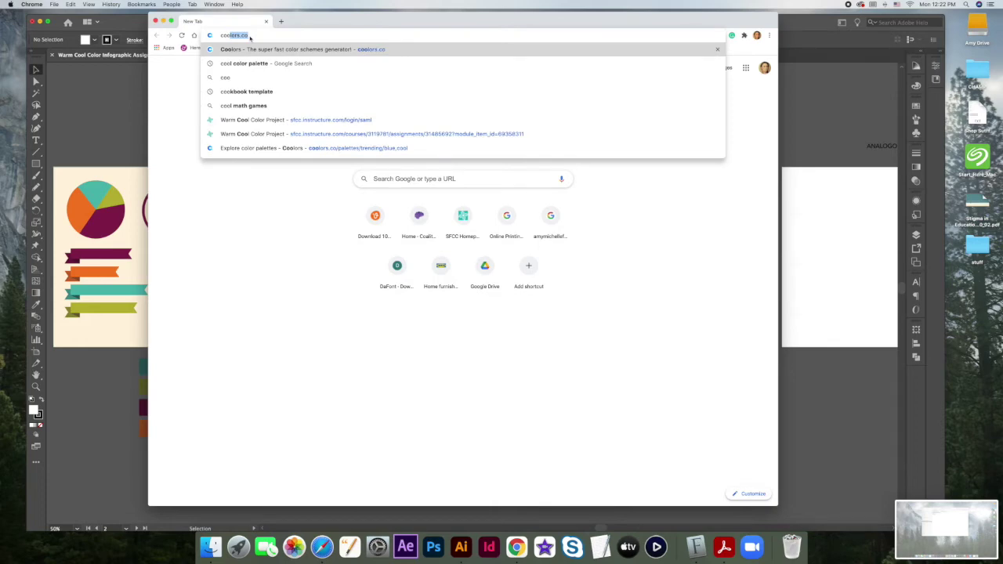
pyautogui.press('Return')
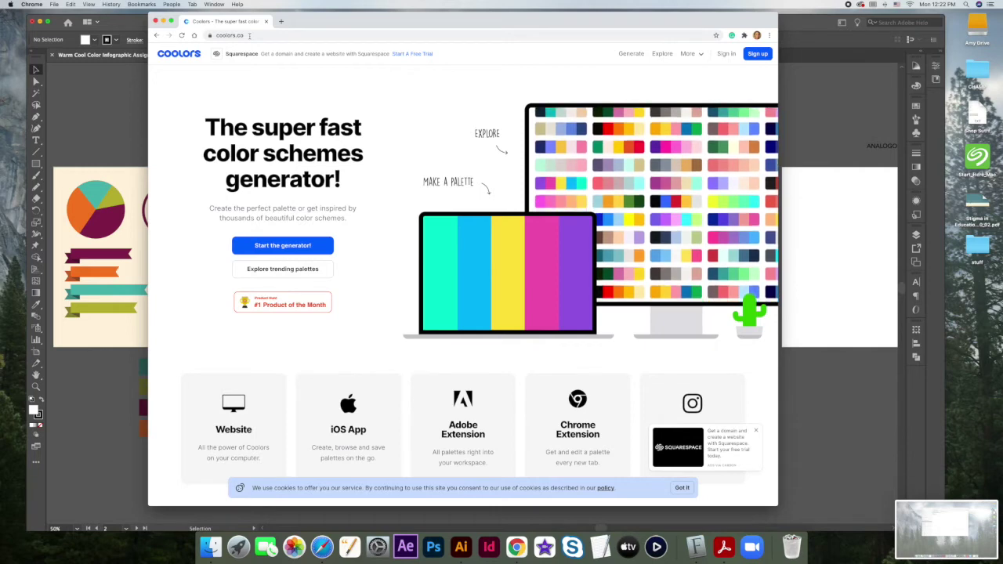
# Browse Coolors' trending palettes and search them for the keyword 'cool'
pyautogui.click(485, 136)
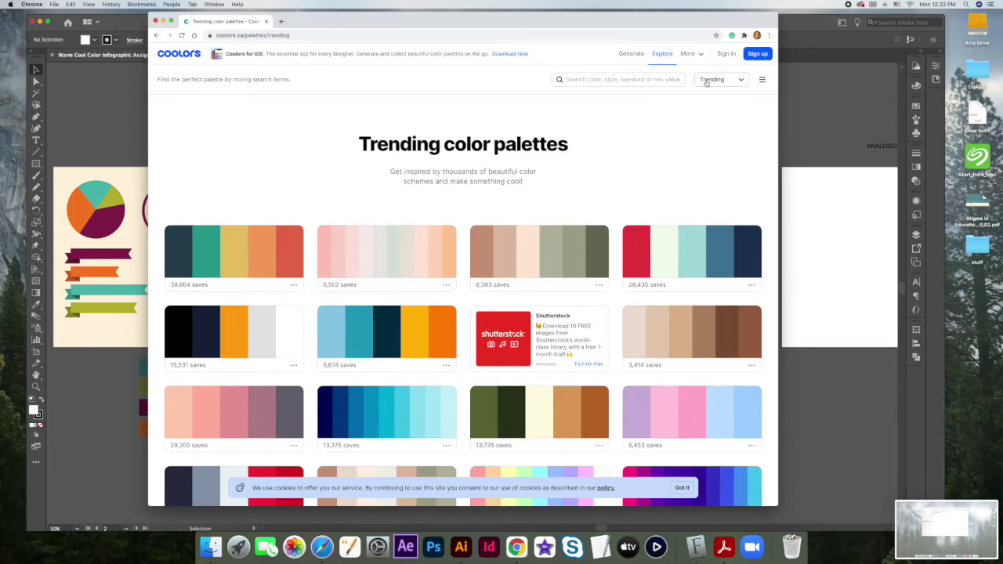
pyautogui.click(741, 81)
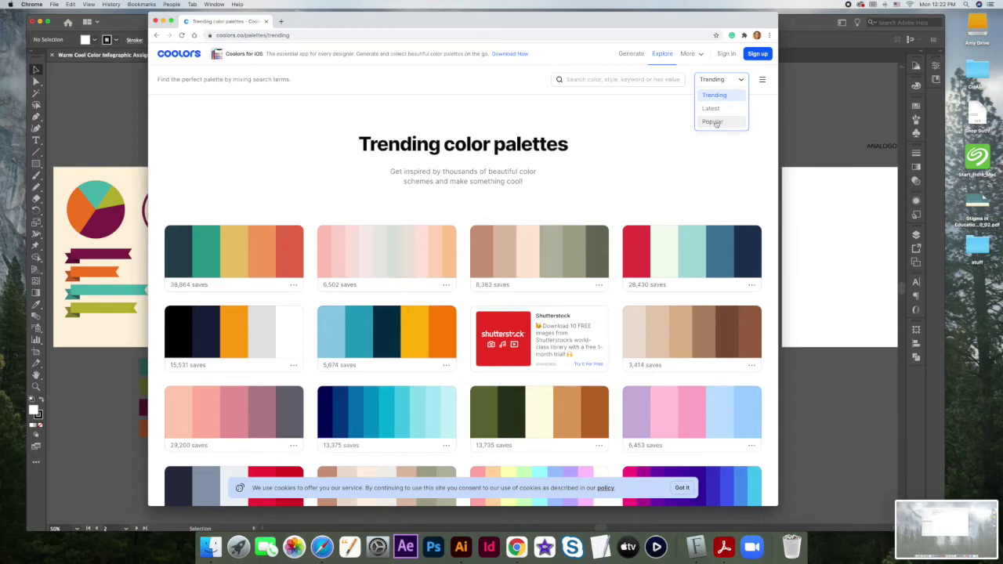
pyautogui.click(584, 79)
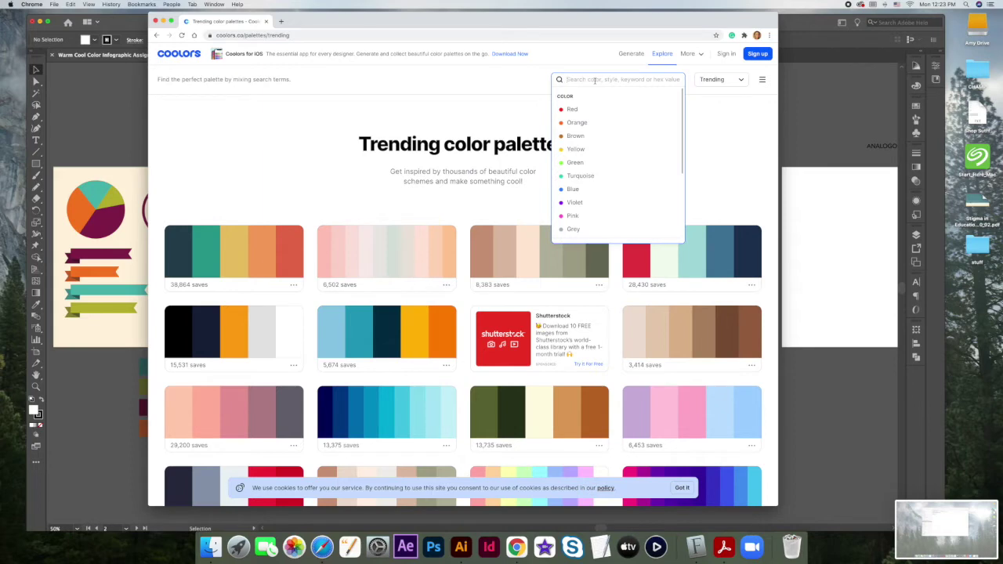
pyautogui.write('cool')
pyautogui.press('Return')
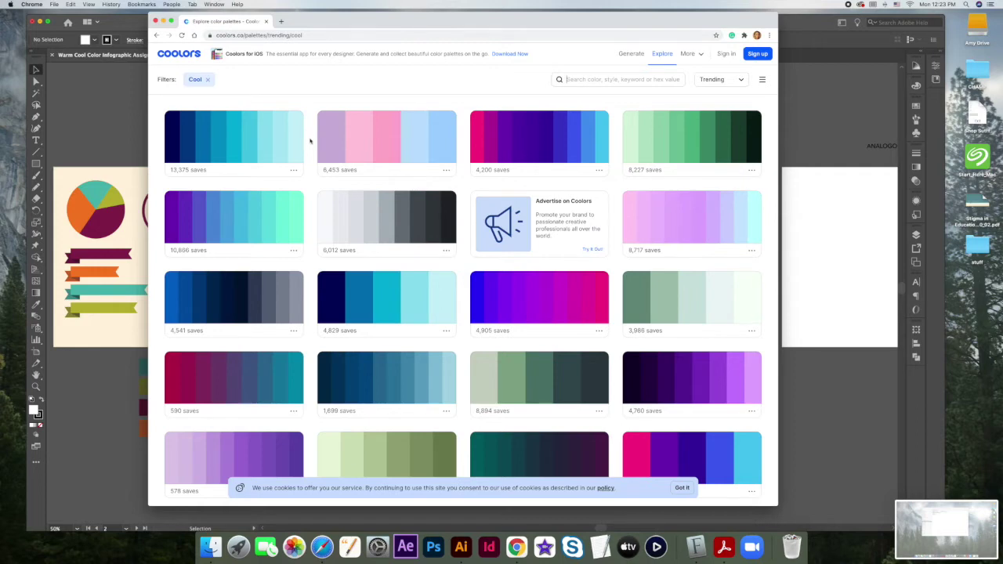
pyautogui.scroll(-1, 308, 171)
pyautogui.scroll(-5, 308, 170)
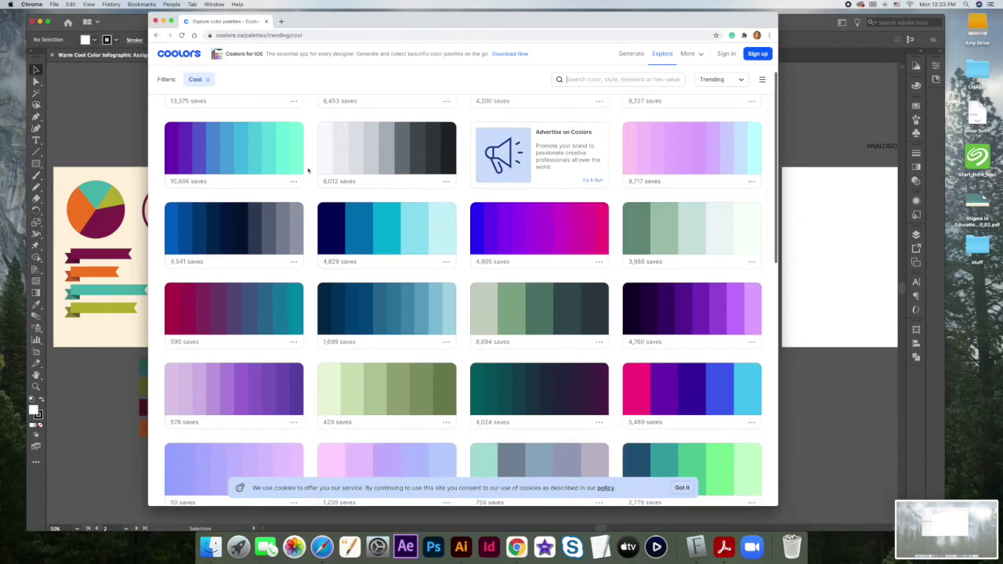
pyautogui.scroll(-5, 308, 170)
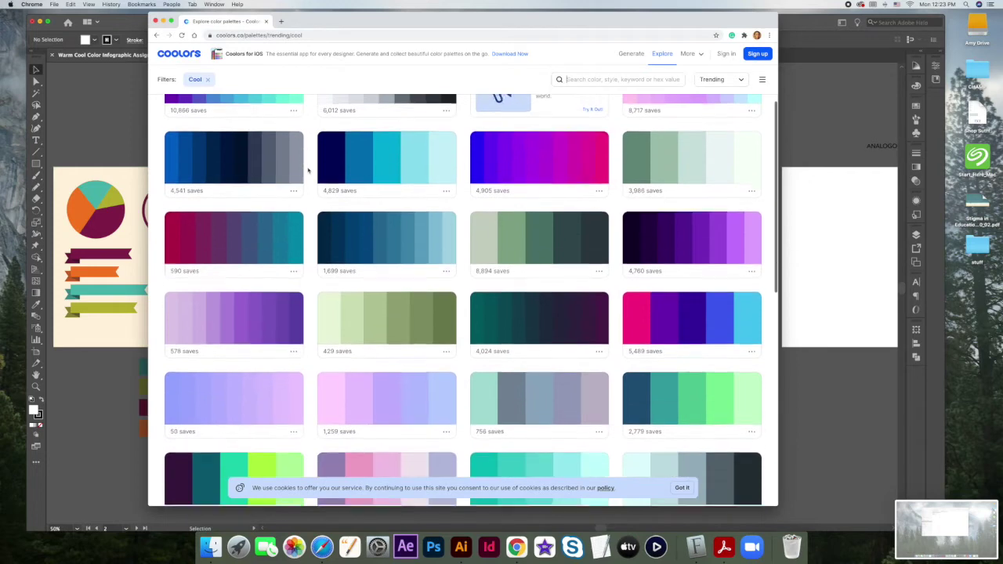
pyautogui.scroll(-4, 309, 170)
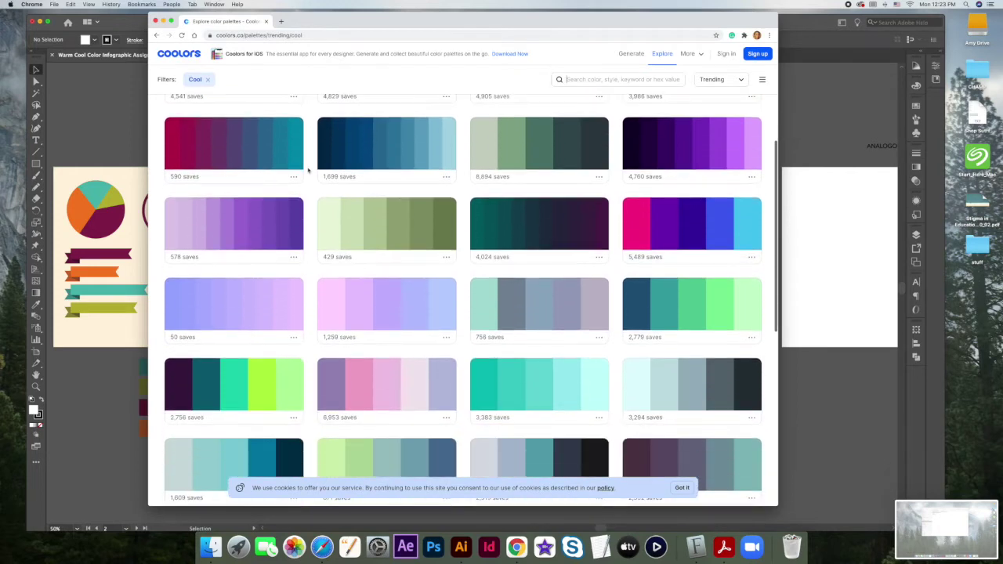
pyautogui.scroll(-3, 308, 170)
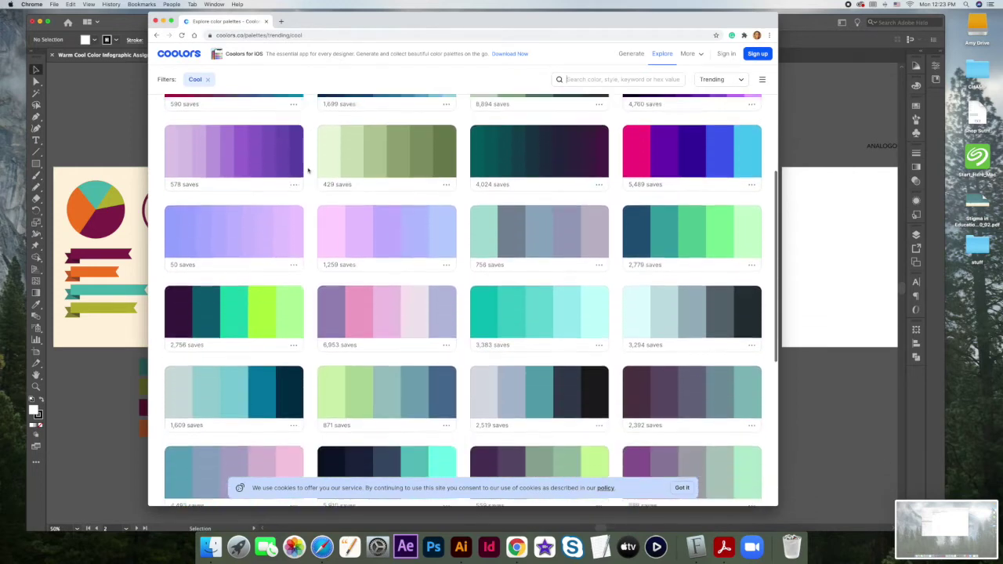
pyautogui.scroll(-2, 308, 170)
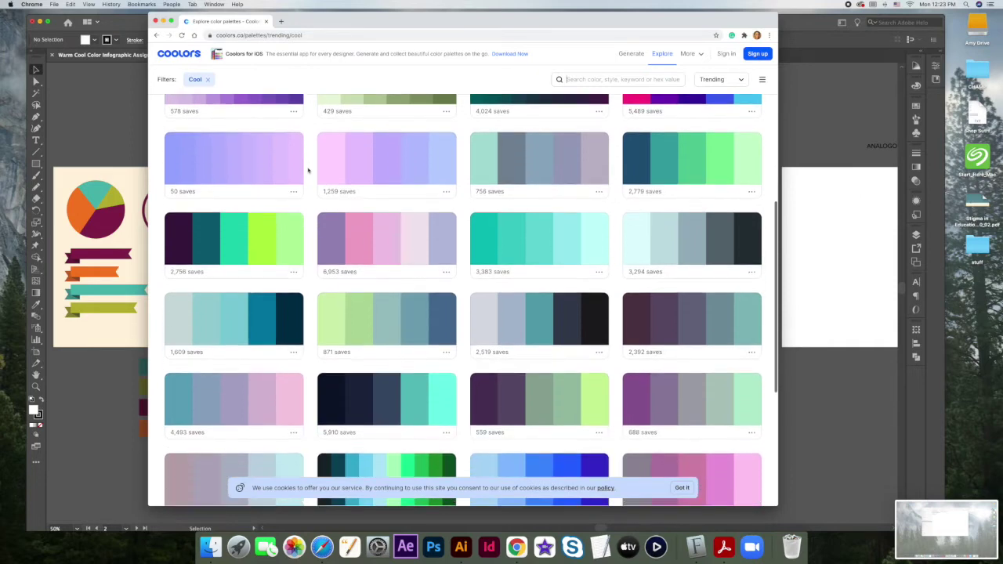
pyautogui.scroll(-5, 308, 170)
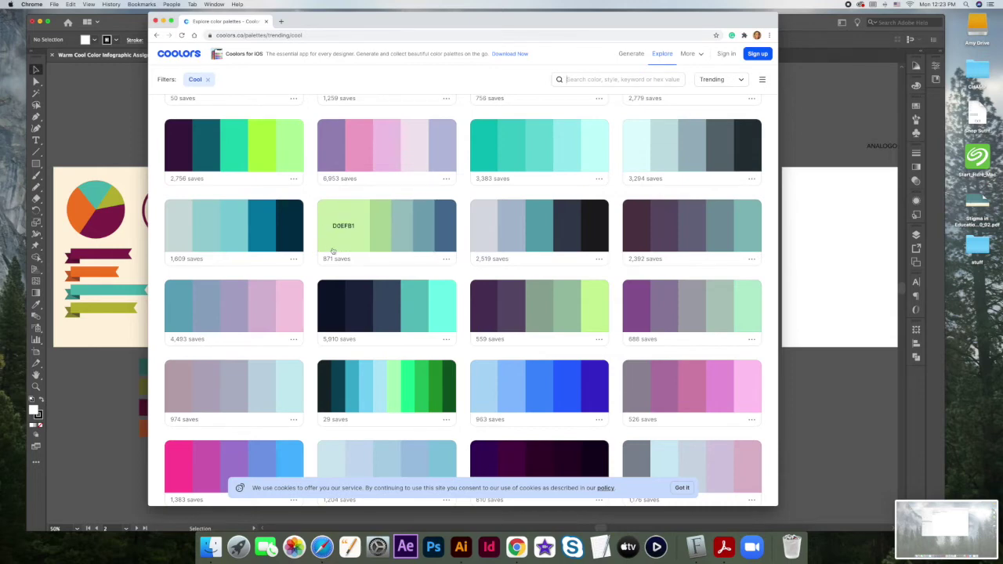
pyautogui.scroll(2, 332, 251)
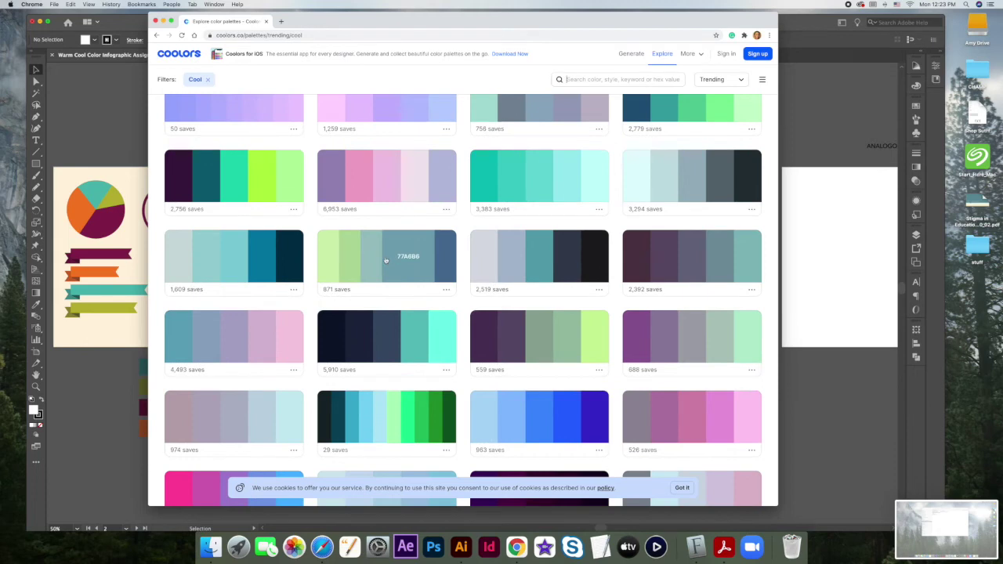
pyautogui.scroll(-1, 385, 260)
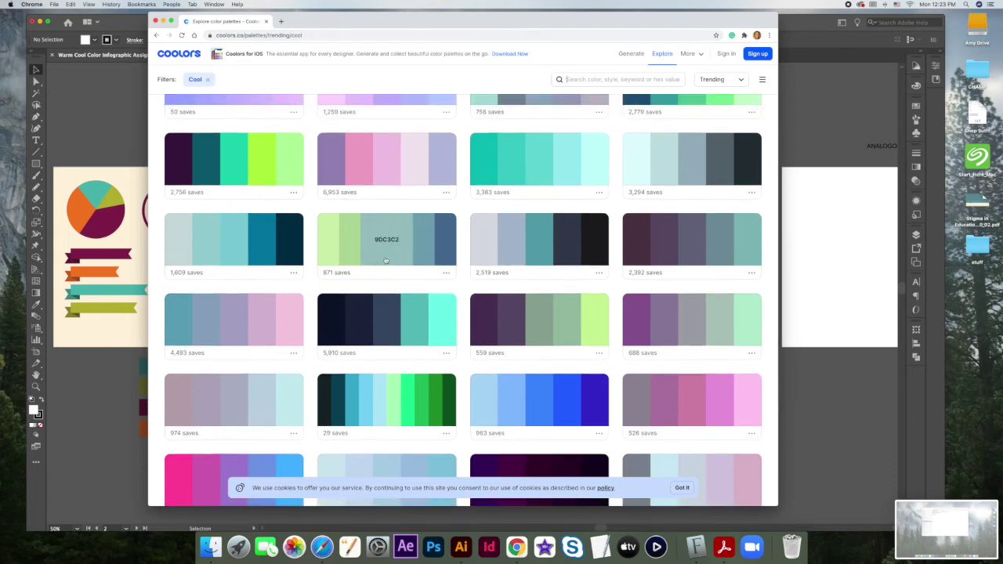
pyautogui.scroll(5, 386, 261)
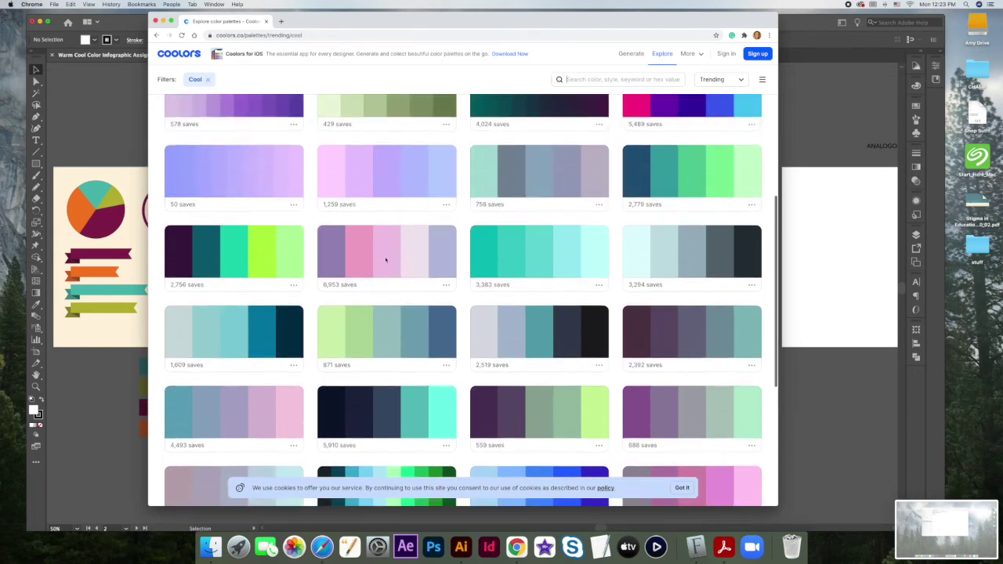
pyautogui.scroll(8, 385, 260)
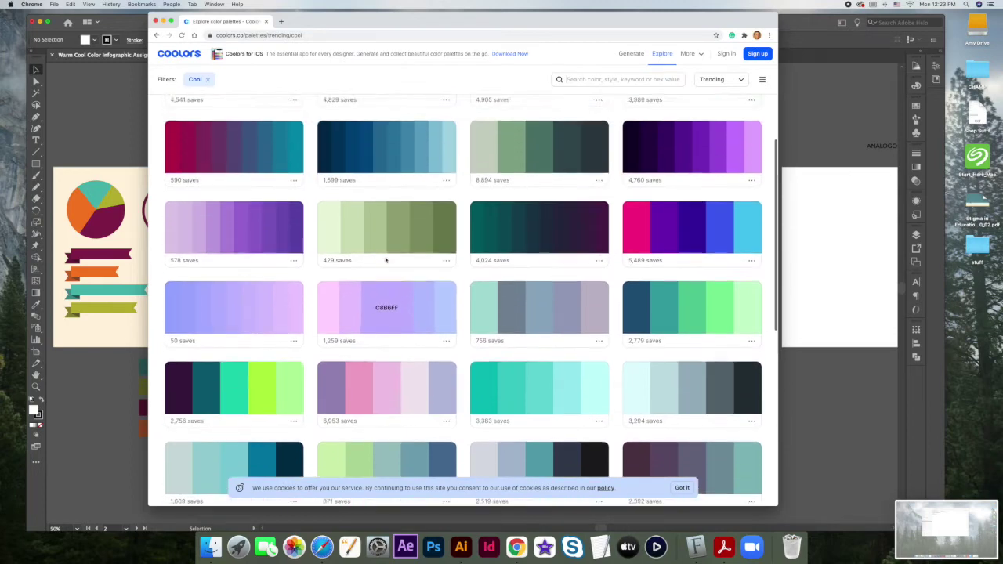
pyautogui.scroll(11, 386, 260)
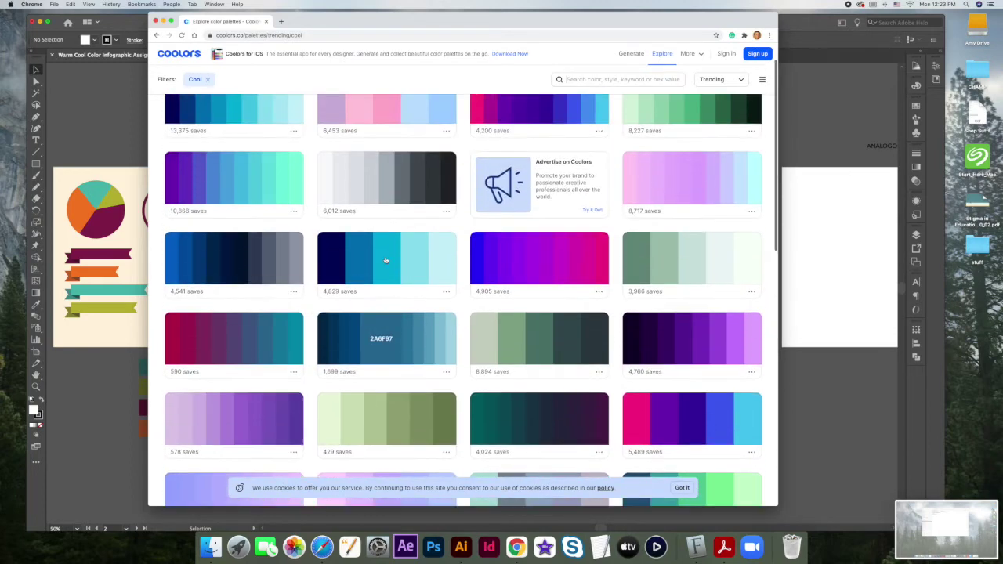
pyautogui.scroll(-8, 386, 260)
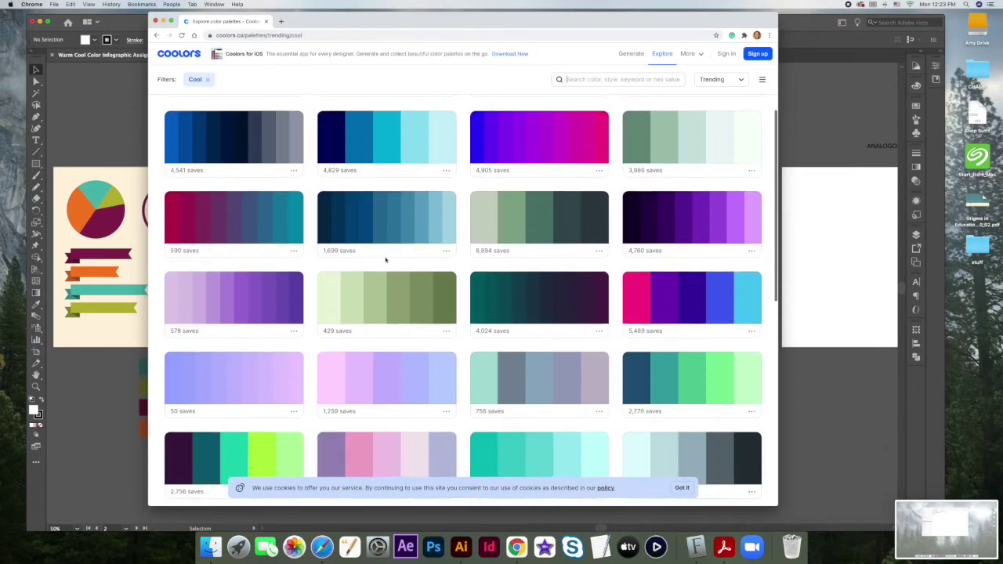
pyautogui.scroll(-6, 385, 260)
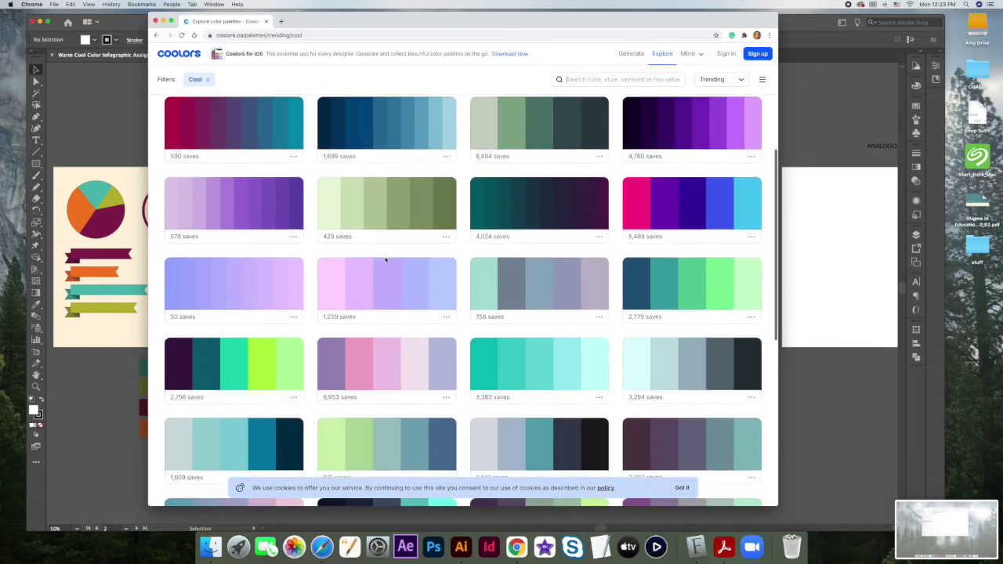
pyautogui.scroll(-10, 386, 260)
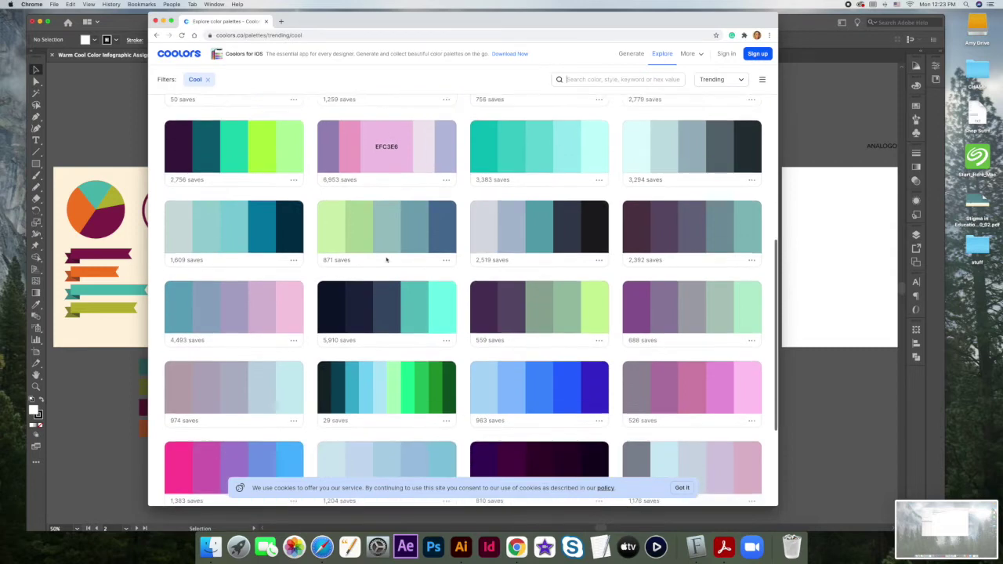
pyautogui.scroll(-5, 386, 260)
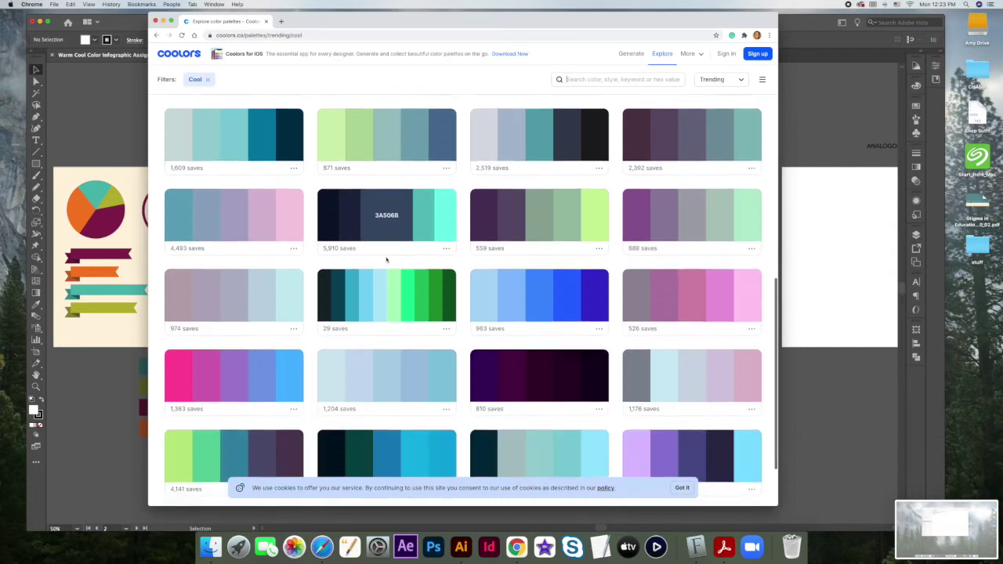
pyautogui.scroll(-4, 385, 260)
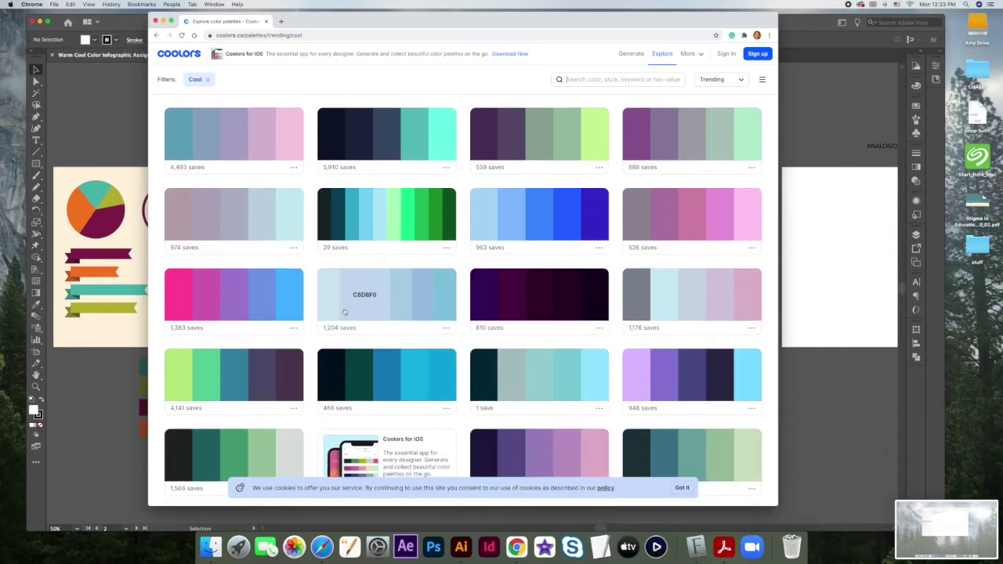
pyautogui.scroll(-3, 345, 295)
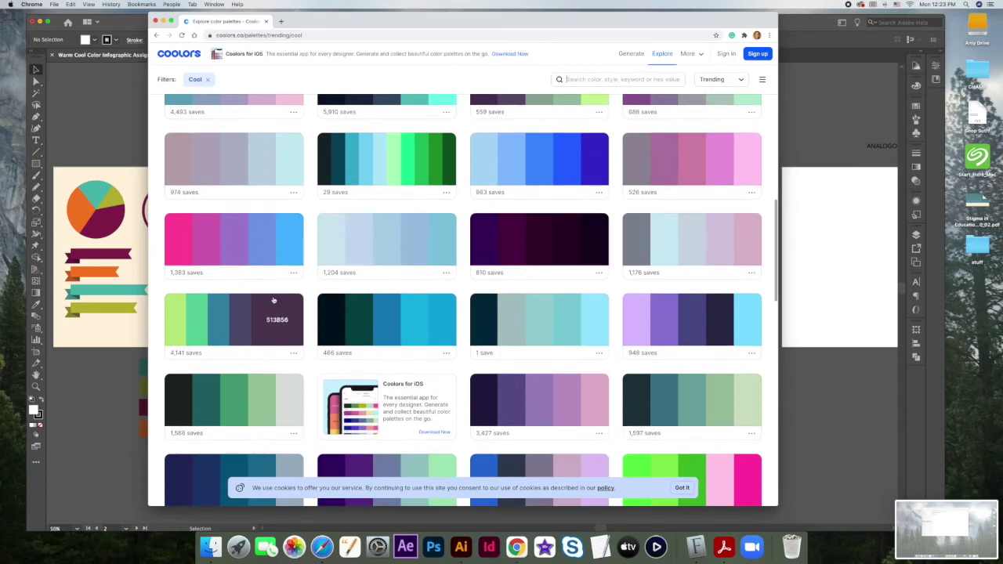
# Export the lime-green to dark-plum palette as SVG, preview palette (1).svg, and close the preview
pyautogui.click(294, 354)
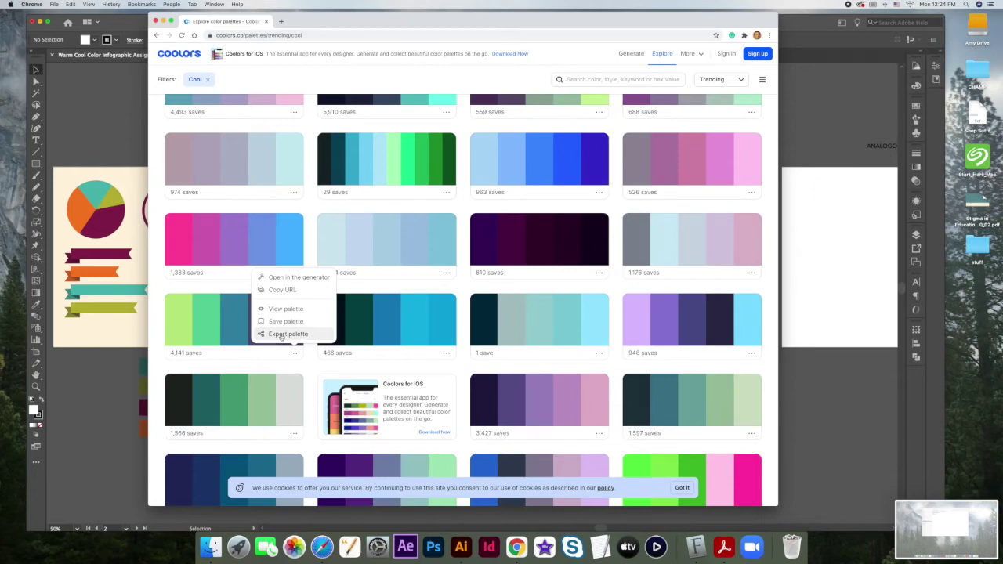
pyautogui.click(282, 334)
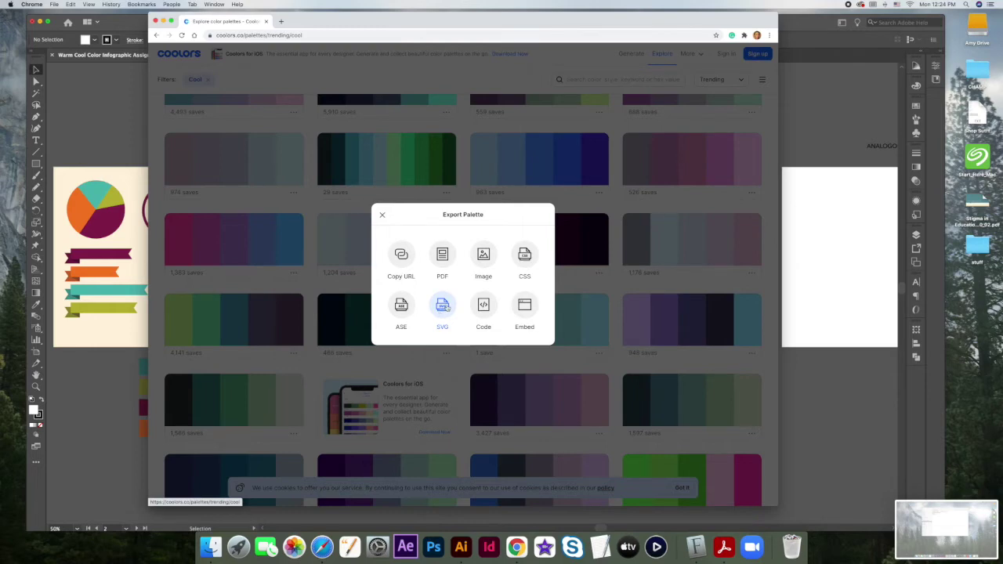
pyautogui.click(444, 308)
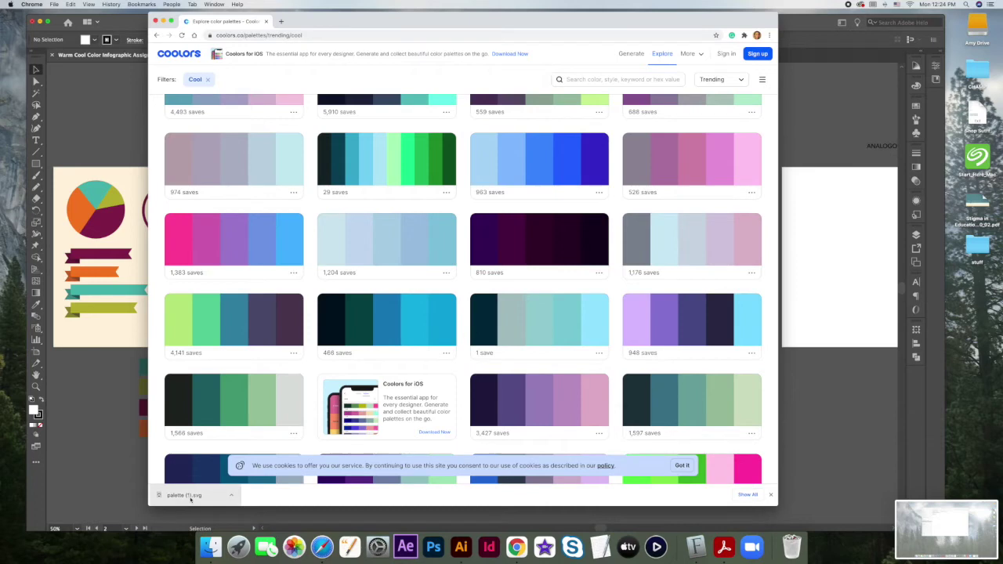
pyautogui.click(185, 495)
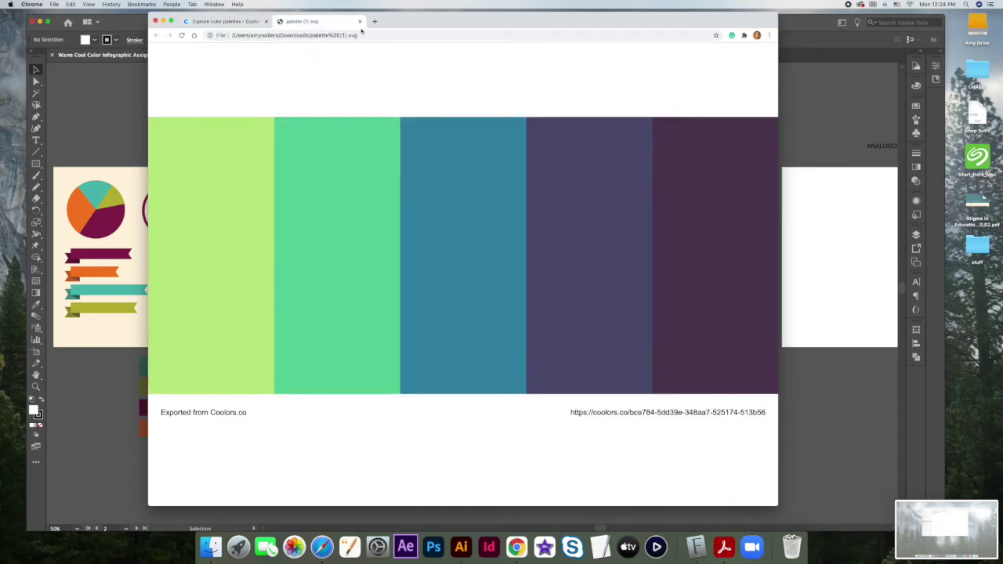
pyautogui.click(360, 21)
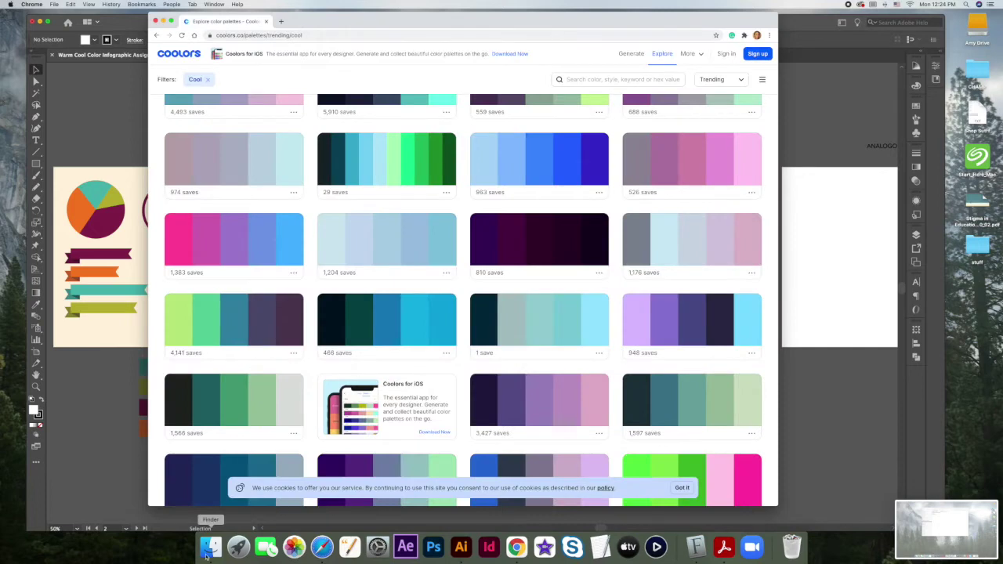
# Open palette (1).svg from the Downloads folder with Adobe Illustrator 2021
pyautogui.click(207, 552)
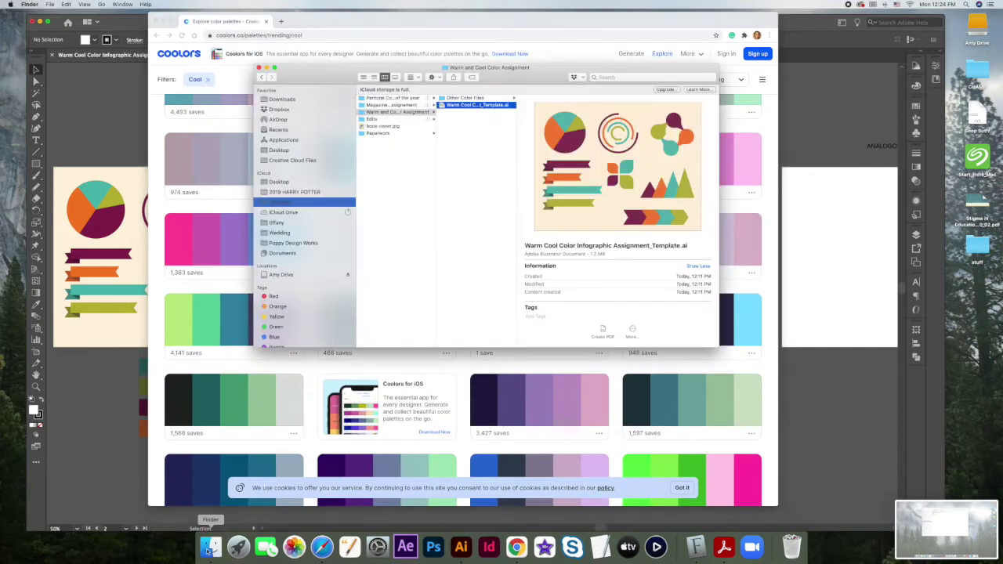
pyautogui.click(283, 100)
pyautogui.rightClick(377, 91)
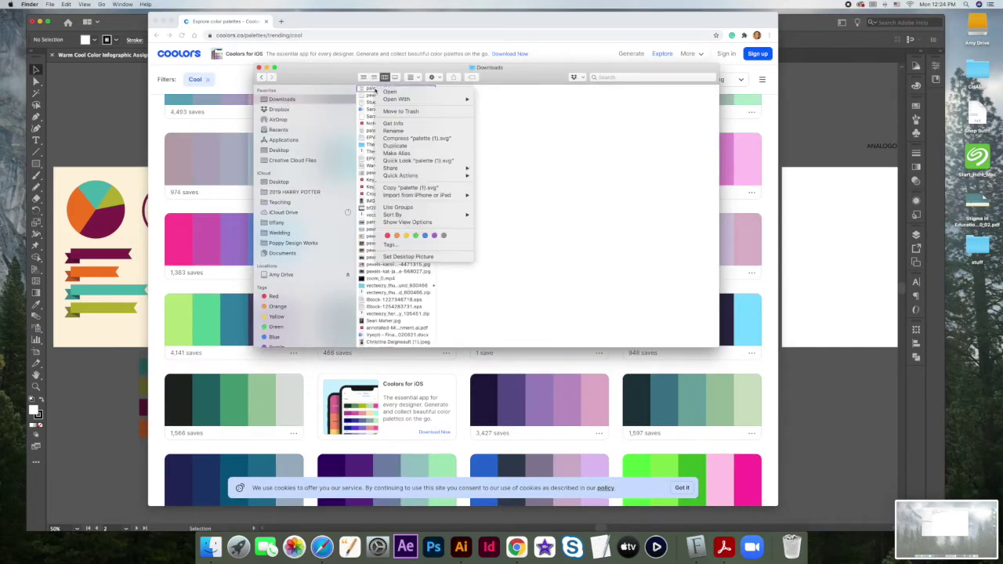
pyautogui.moveTo(398, 100)
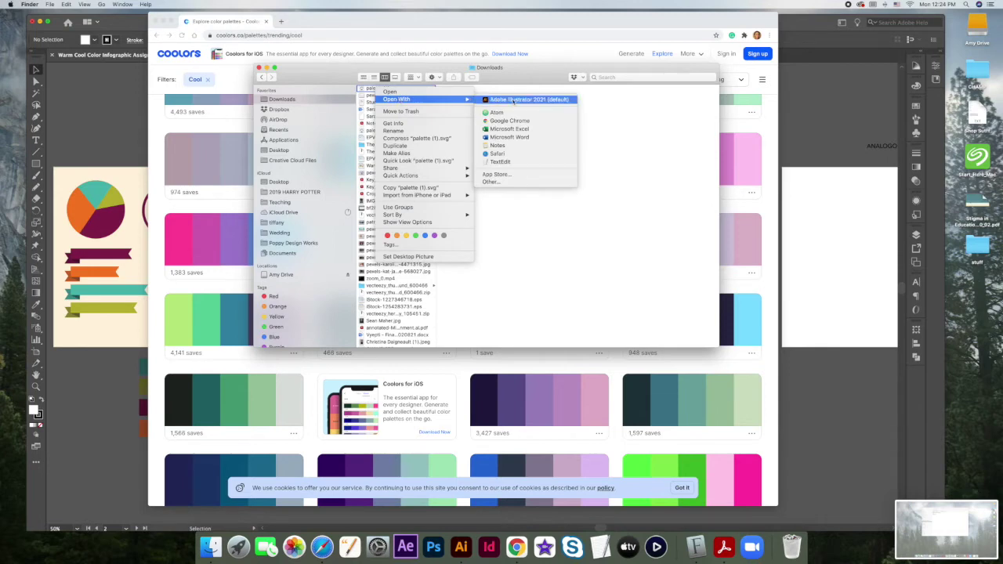
pyautogui.click(513, 99)
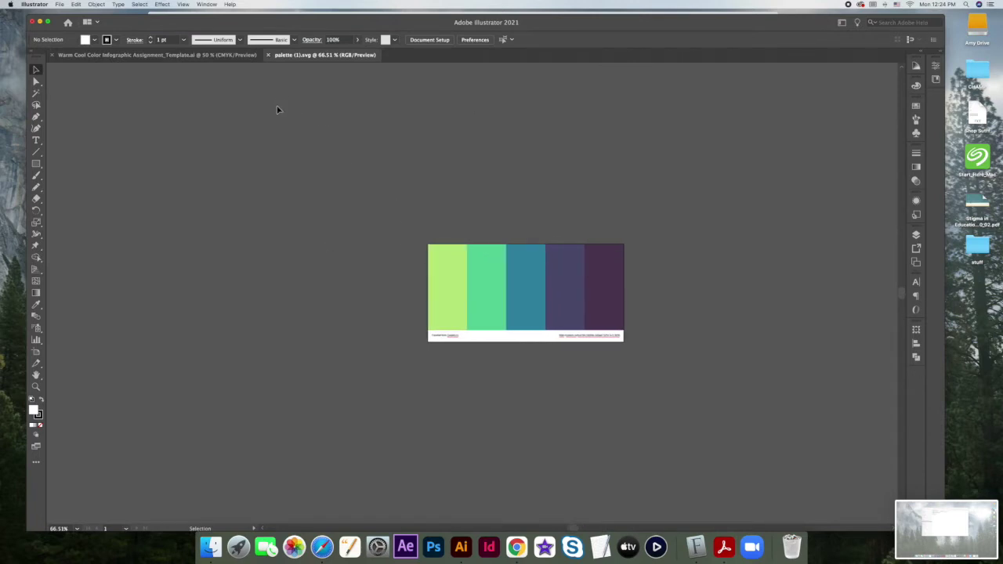
# Save the infographic as a new .ai file with the student's name replacing 'Template'
pyautogui.click(135, 58)
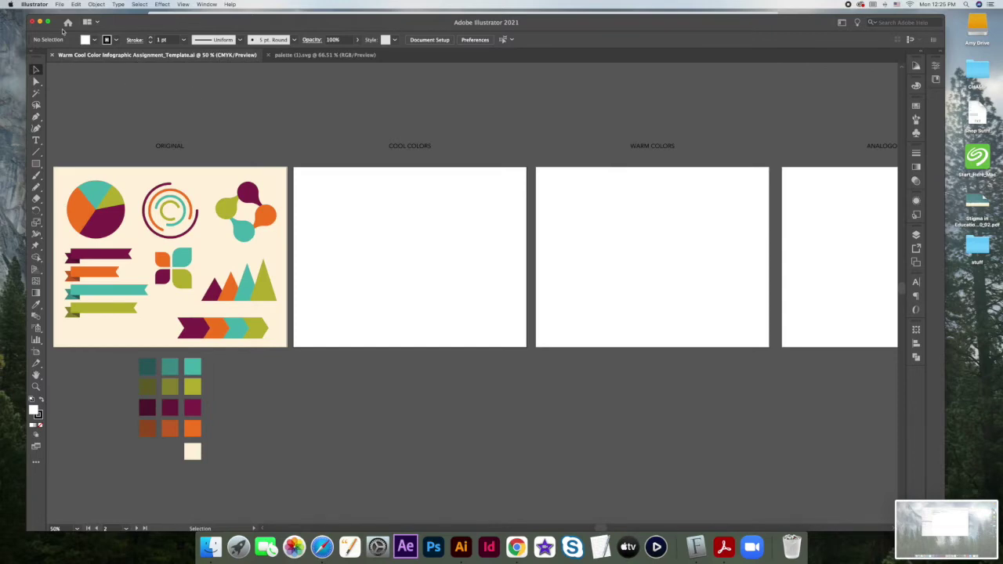
pyautogui.click(59, 5)
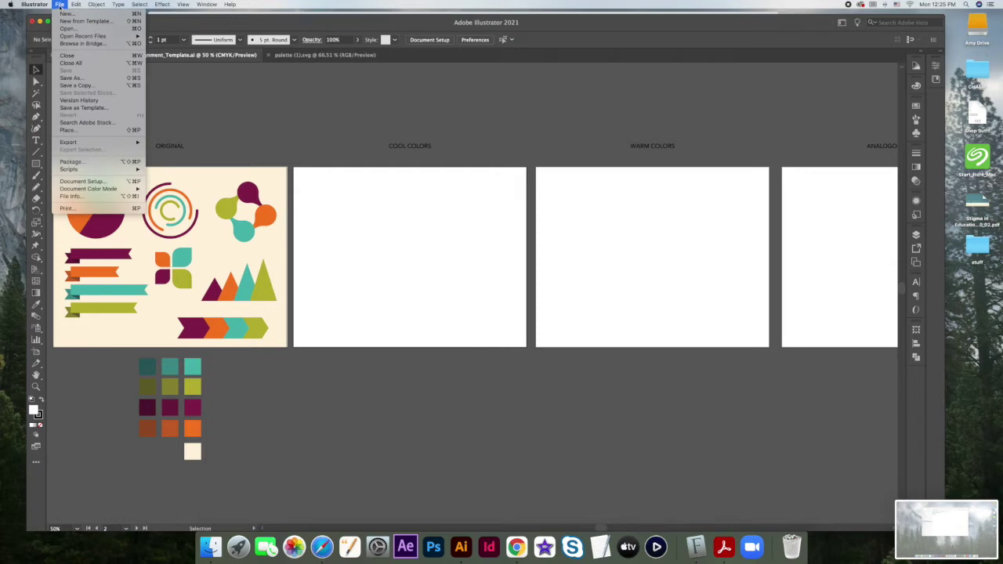
pyautogui.click(76, 79)
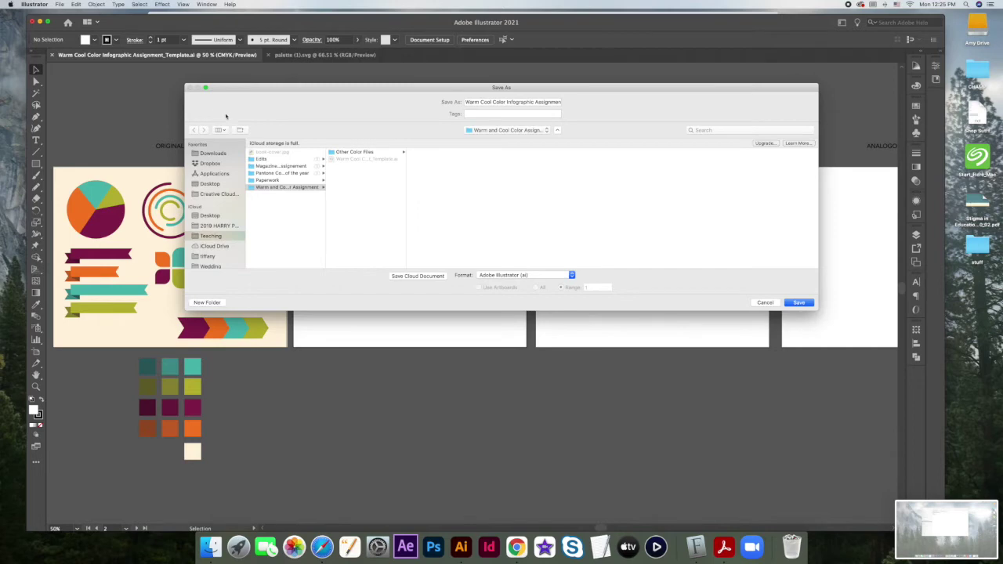
pyautogui.click(516, 102)
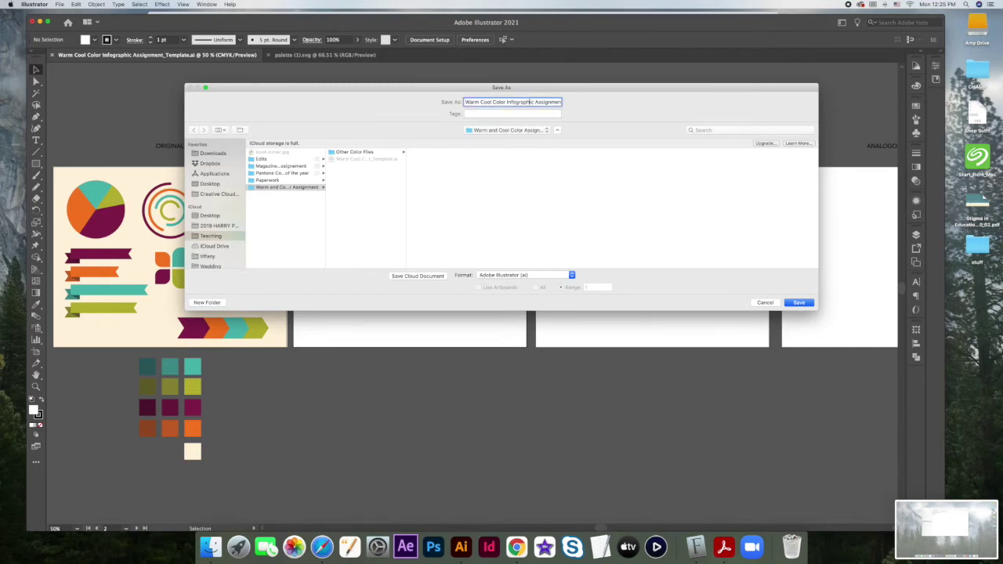
pyautogui.press('Right')
pyautogui.press('Right')
pyautogui.moveTo(554, 102); pyautogui.dragTo(535, 102)
pyautogui.write('AmyGraham')
pyautogui.click(799, 303)
pyautogui.click(610, 410)
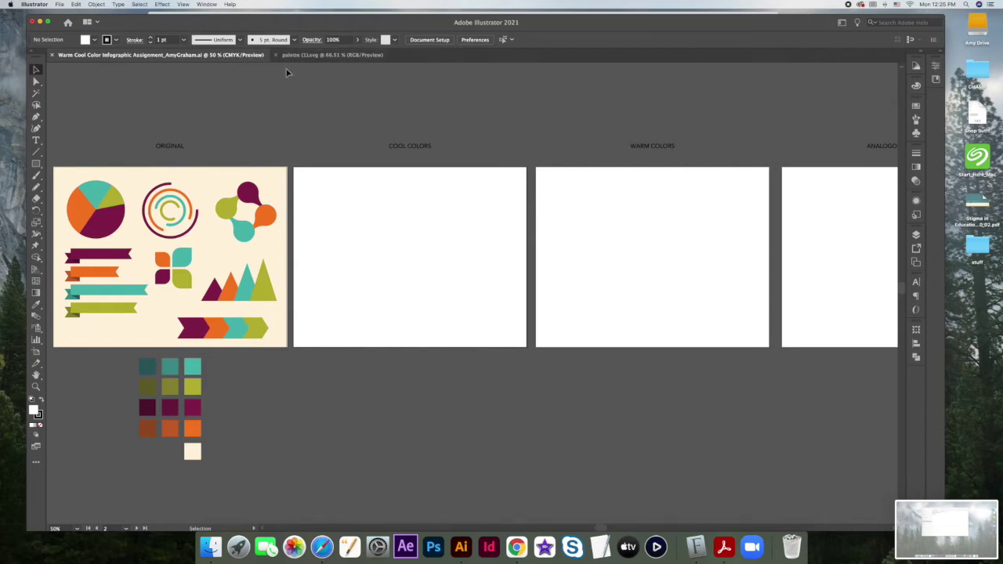
# Select the five-colour swatch strip in the palette (1).svg document
pyautogui.click(313, 56)
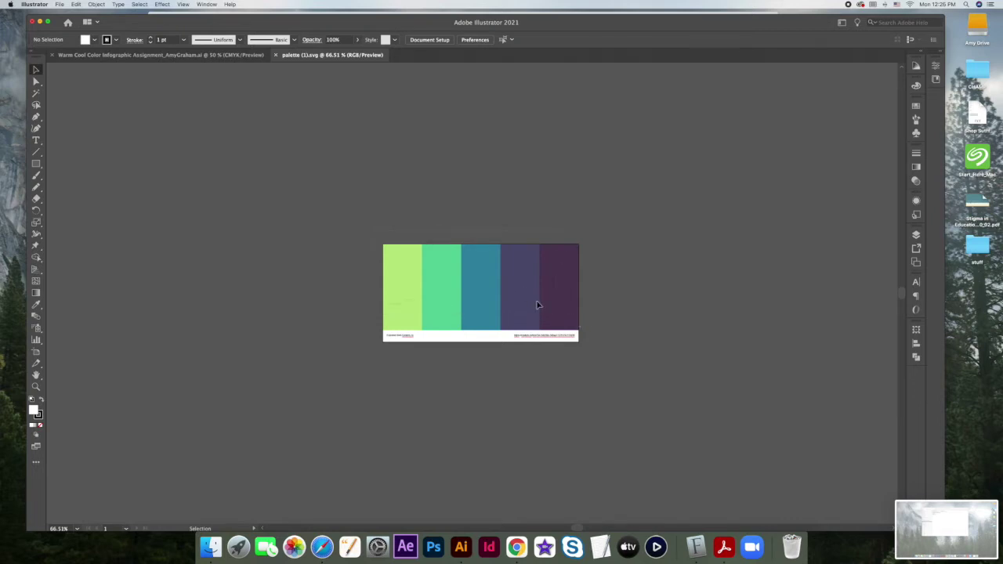
pyautogui.click(587, 318)
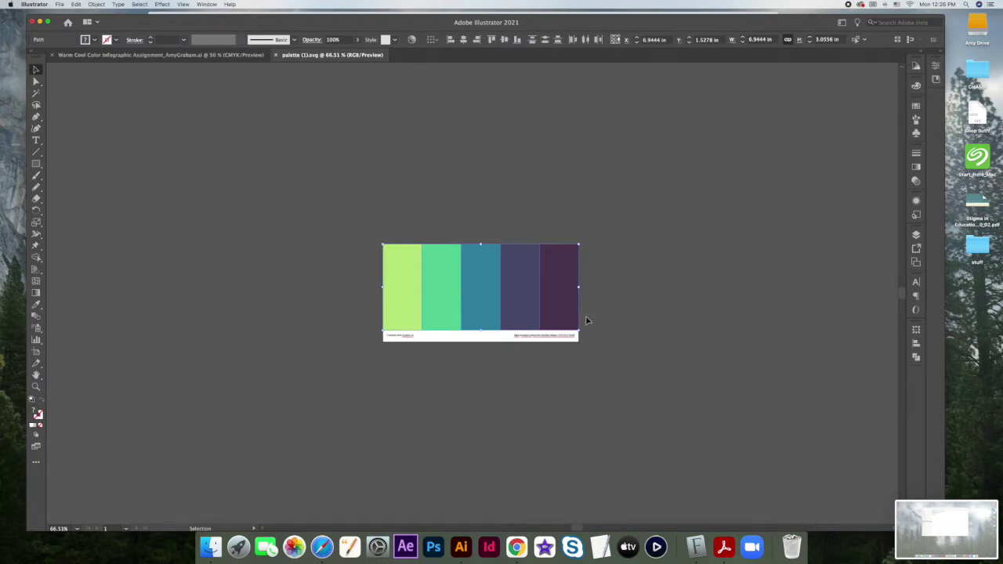
pyautogui.press('a')
pyautogui.press('v')
# Paste the palette strip into the infographic and position it below the Cool Colors artboard
pyautogui.click(192, 57)
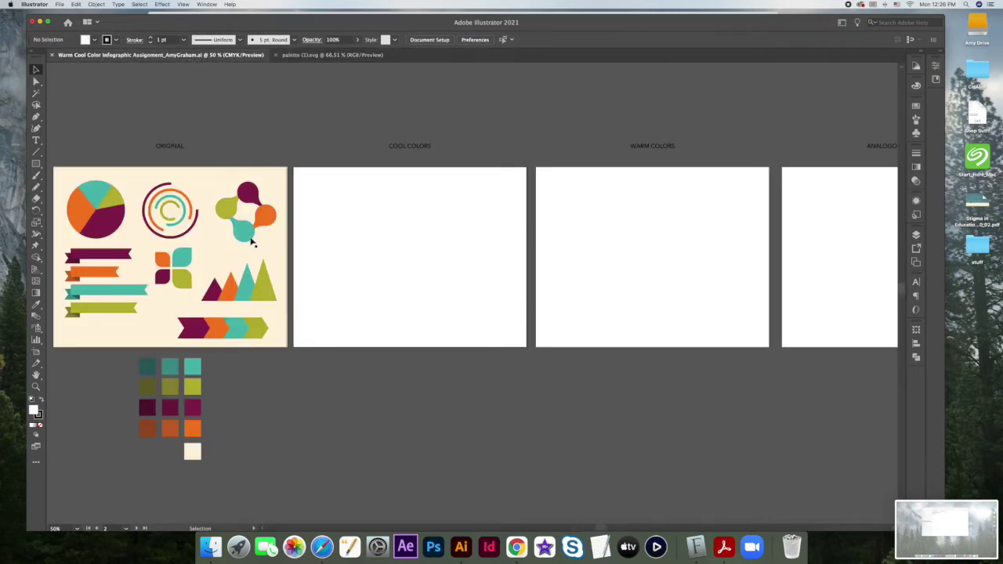
pyautogui.scroll(-1, 338, 349)
pyautogui.scroll(-1, 345, 358)
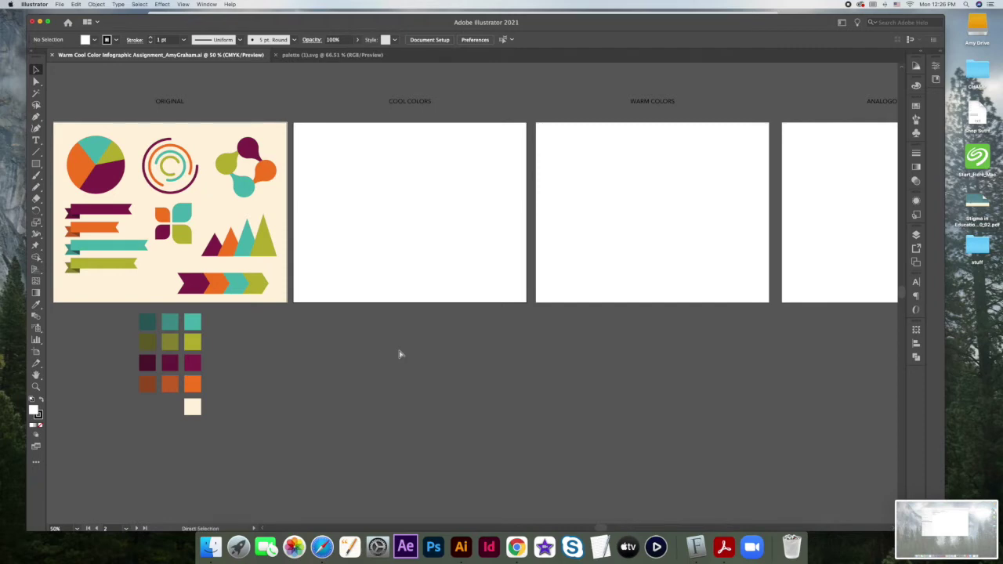
pyautogui.press('super+v')
pyautogui.moveTo(450, 295); pyautogui.dragTo(383, 358)
pyautogui.click(560, 347)
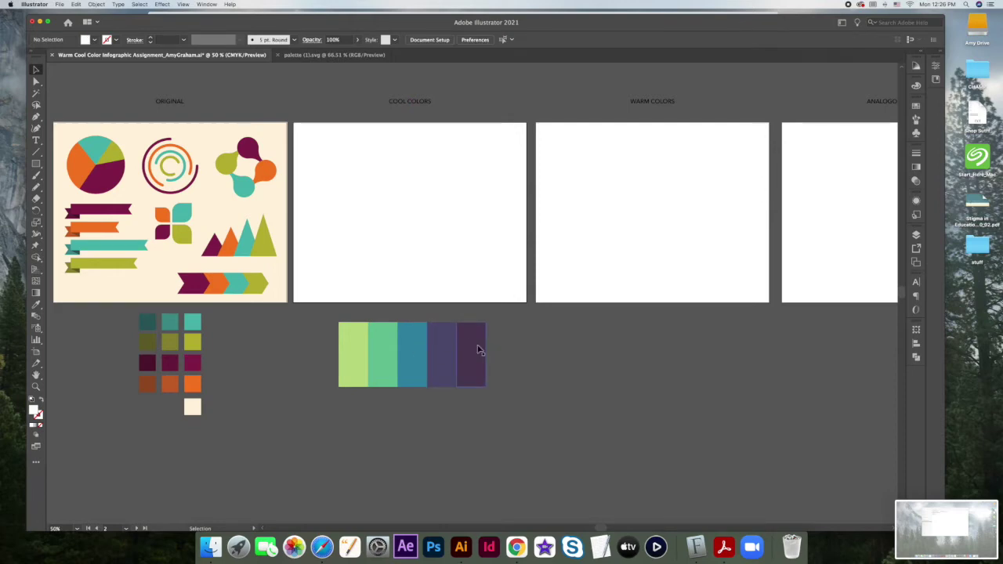
# Pull the five swatch rectangles apart from the palette strip
pyautogui.click(486, 350)
pyautogui.click(443, 357)
pyautogui.click(411, 362)
pyautogui.click(374, 359)
pyautogui.moveTo(358, 358); pyautogui.dragTo(344, 357)
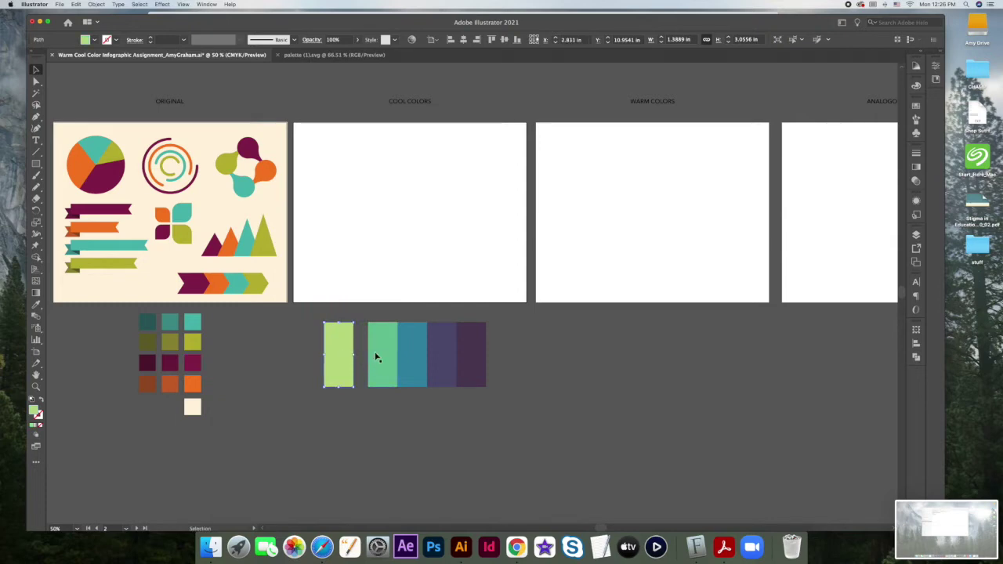
pyautogui.moveTo(337, 352); pyautogui.dragTo(384, 405)
pyautogui.moveTo(411, 357)
pyautogui.mouseDown()
pyautogui.moveTo(380, 352)
pyautogui.moveTo(401, 348)
pyautogui.mouseUp()
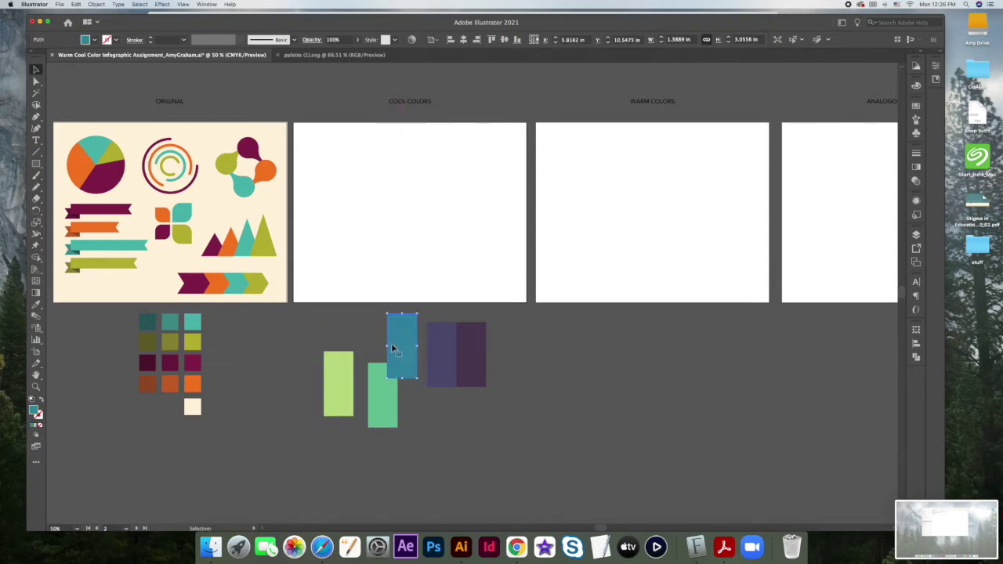
pyautogui.moveTo(385, 408); pyautogui.dragTo(430, 437)
pyautogui.moveTo(339, 402); pyautogui.dragTo(358, 448)
pyautogui.moveTo(453, 375); pyautogui.dragTo(524, 388)
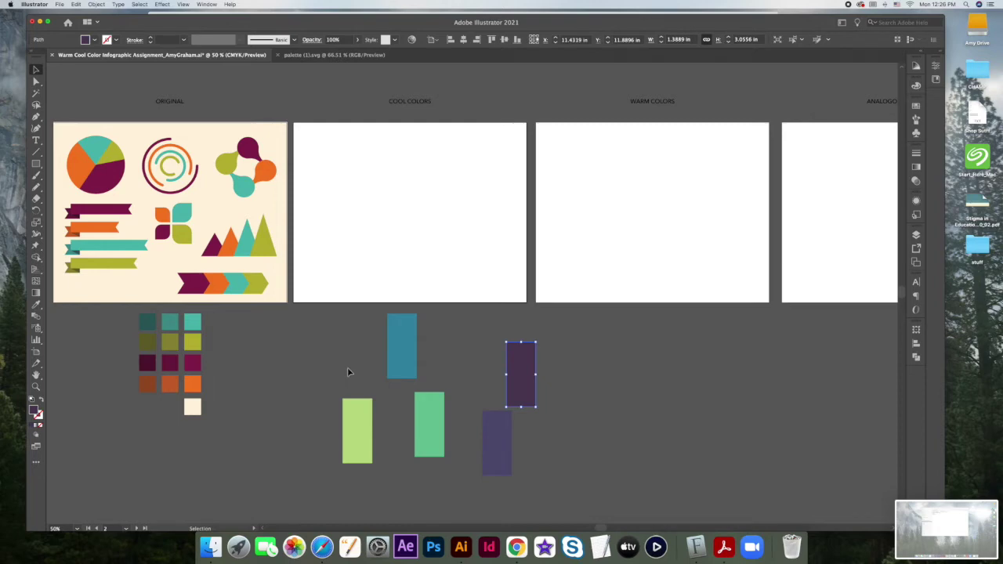
pyautogui.scroll(-2, 430, 396)
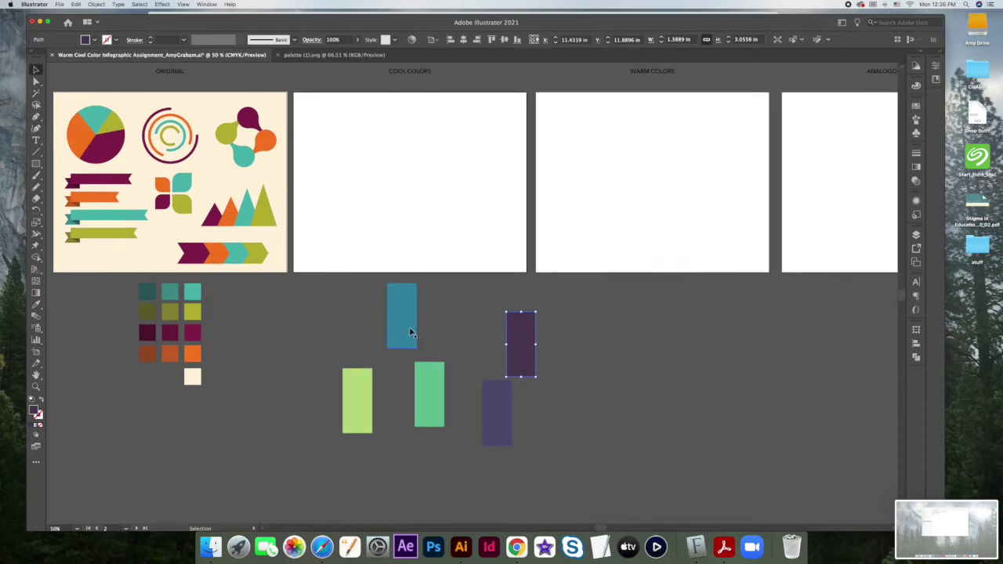
# Resize the blue and green swatches into squares and stack green under blue
pyautogui.click(401, 326)
pyautogui.moveTo(417, 349); pyautogui.dragTo(446, 299)
pyautogui.click(392, 314)
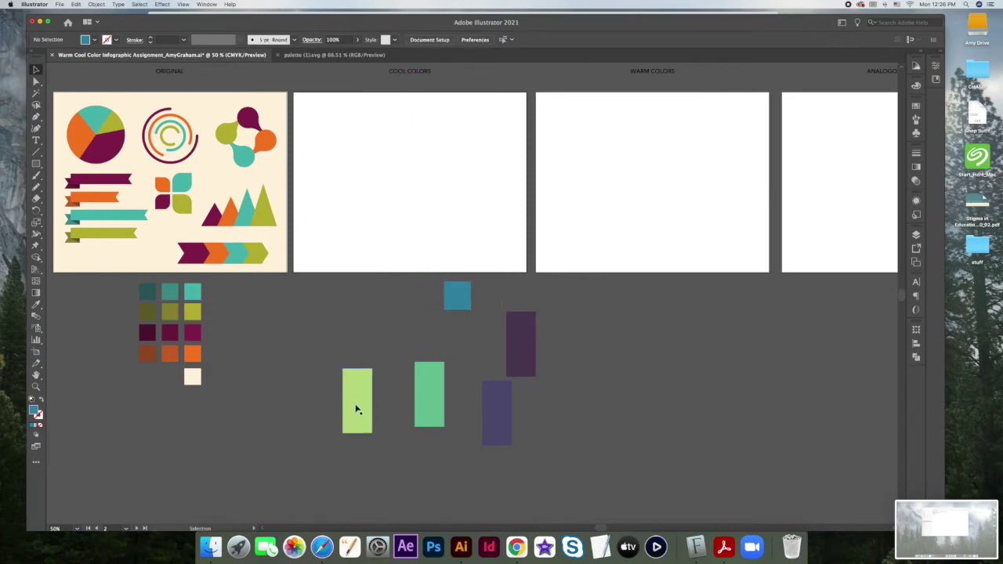
pyautogui.click(358, 405)
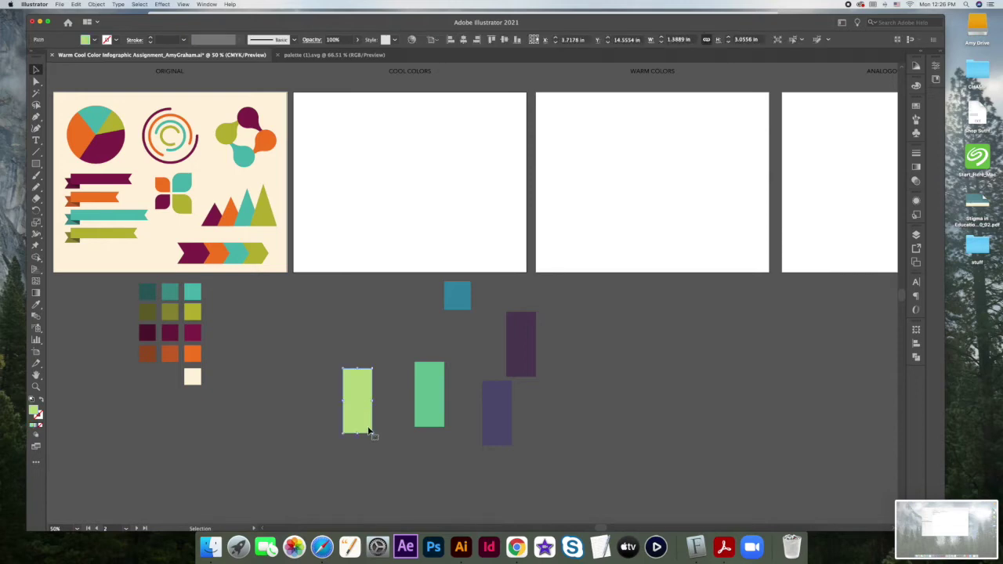
pyautogui.click(432, 398)
pyautogui.moveTo(444, 428); pyautogui.dragTo(463, 329)
pyautogui.moveTo(473, 340); pyautogui.dragTo(473, 343)
pyautogui.click(456, 373)
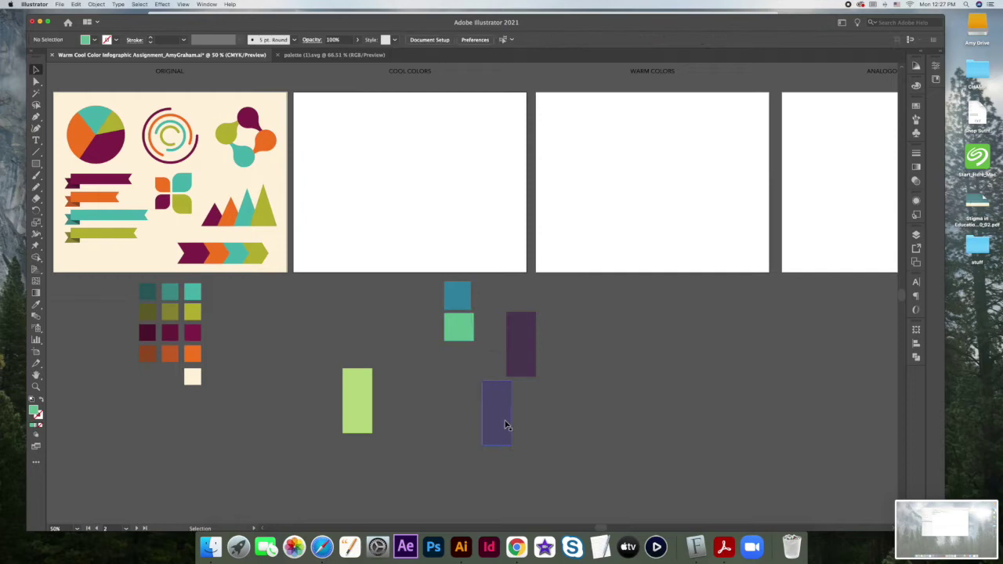
# Stack the dark purple and slate purple swatches as squares beneath the green square
pyautogui.moveTo(511, 421); pyautogui.dragTo(580, 442)
pyautogui.moveTo(521, 359); pyautogui.dragTo(474, 366)
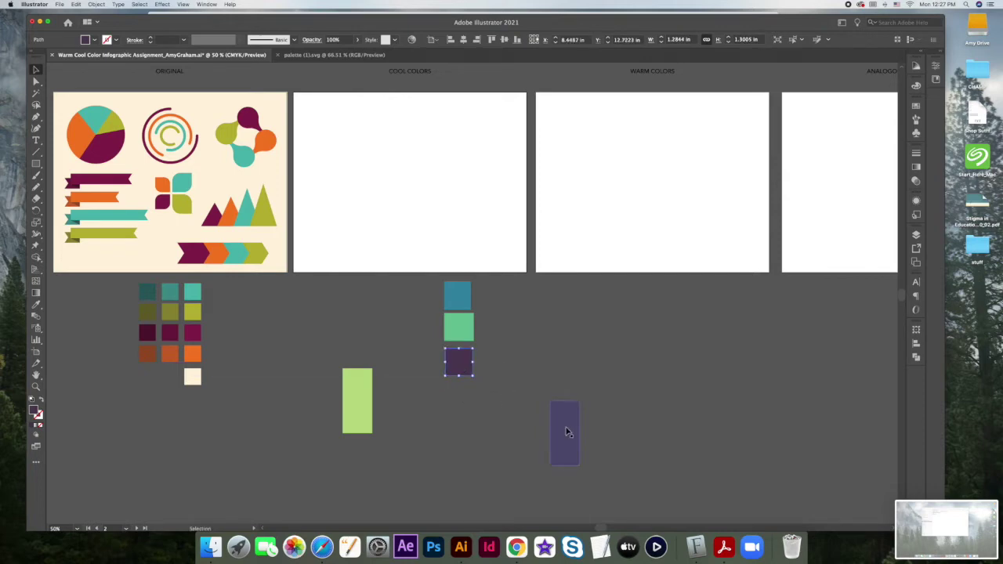
pyautogui.moveTo(567, 431); pyautogui.dragTo(464, 413)
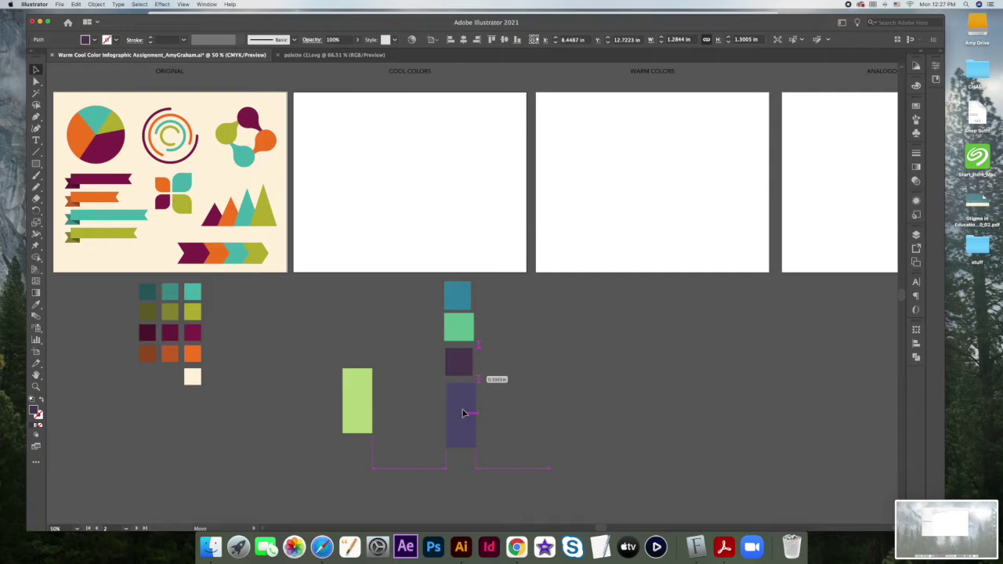
pyautogui.moveTo(464, 413); pyautogui.dragTo(463, 413)
pyautogui.moveTo(461, 447); pyautogui.dragTo(464, 413)
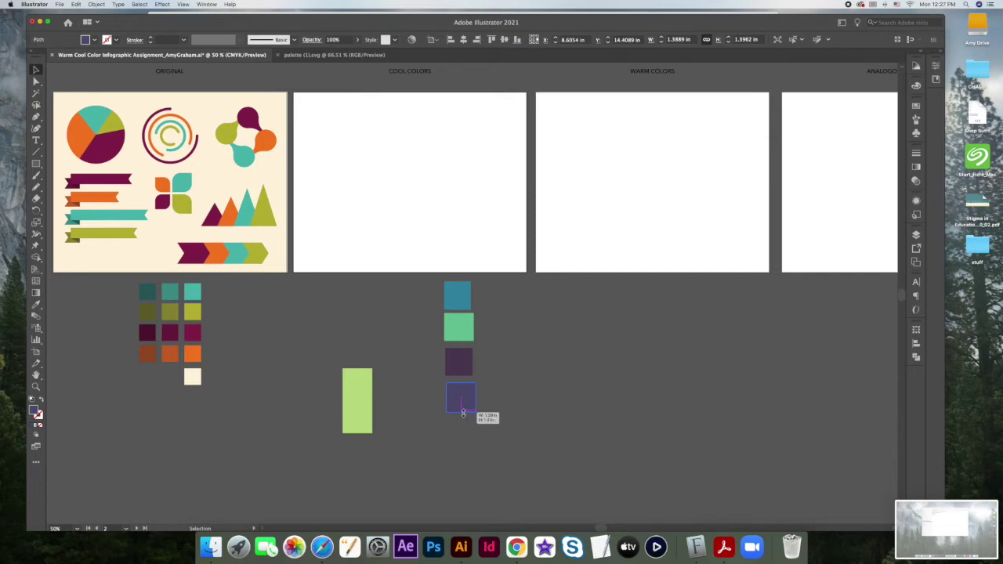
pyautogui.moveTo(469, 402); pyautogui.dragTo(469, 401)
# Move the light-green swatch to the column bottom and shorten it into a square
pyautogui.scroll(-1, 381, 345)
pyautogui.scroll(-3, 380, 341)
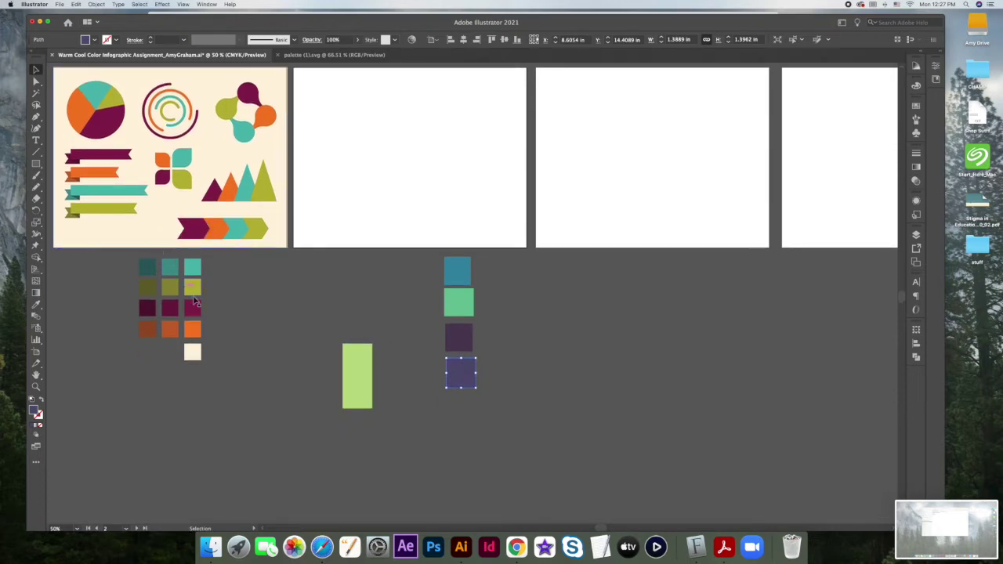
pyautogui.click(352, 375)
pyautogui.moveTo(353, 375); pyautogui.dragTo(462, 423)
pyautogui.moveTo(464, 463); pyautogui.dragTo(463, 426)
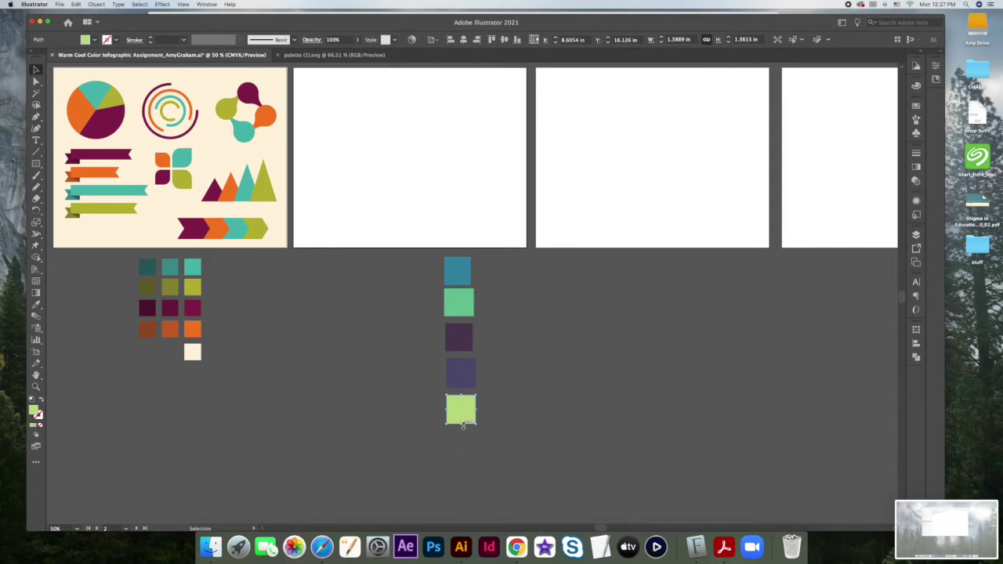
pyautogui.scroll(2, 458, 432)
pyautogui.hscroll(3, 451, 433)
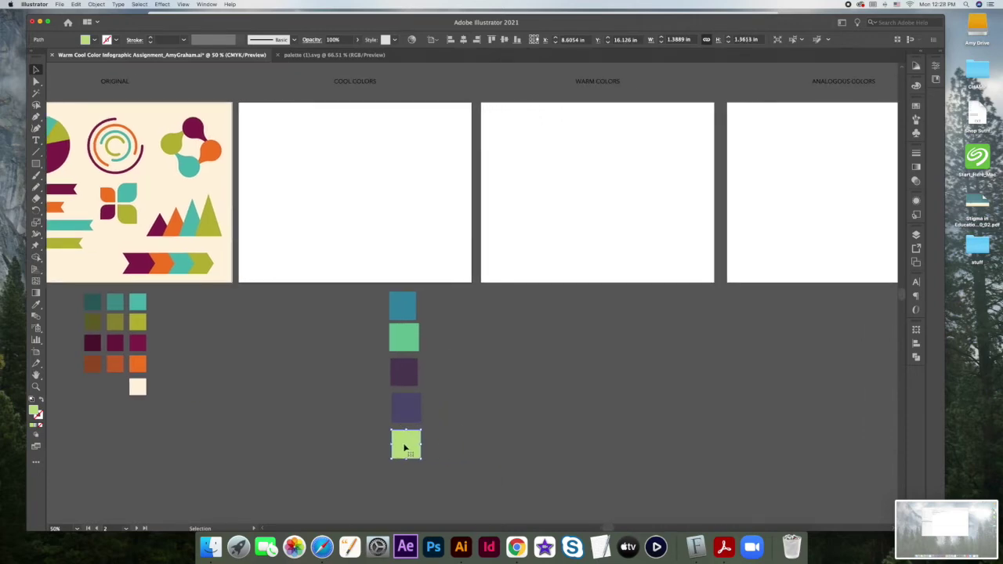
pyautogui.scroll(-2, 424, 443)
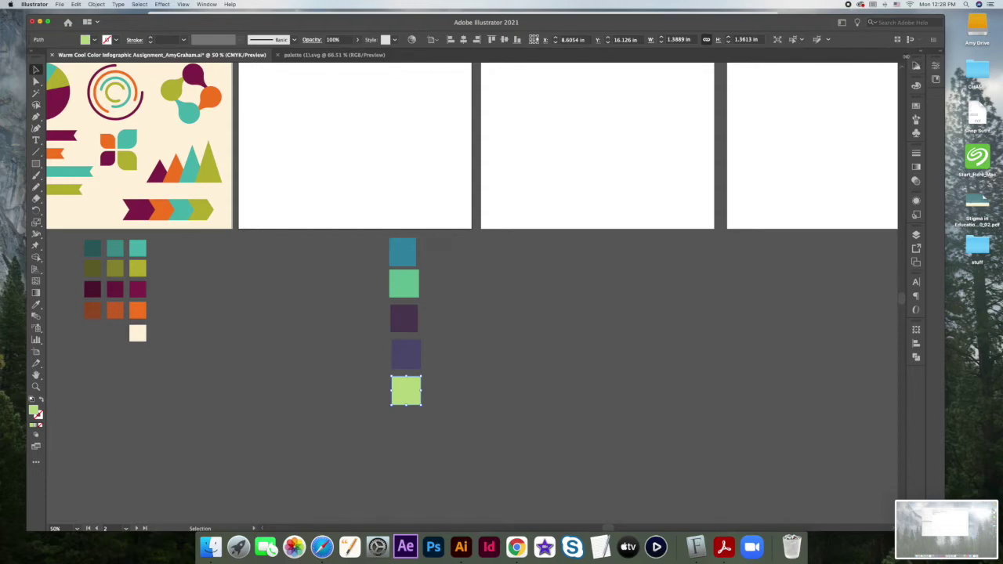
pyautogui.scroll(3, 886, 69)
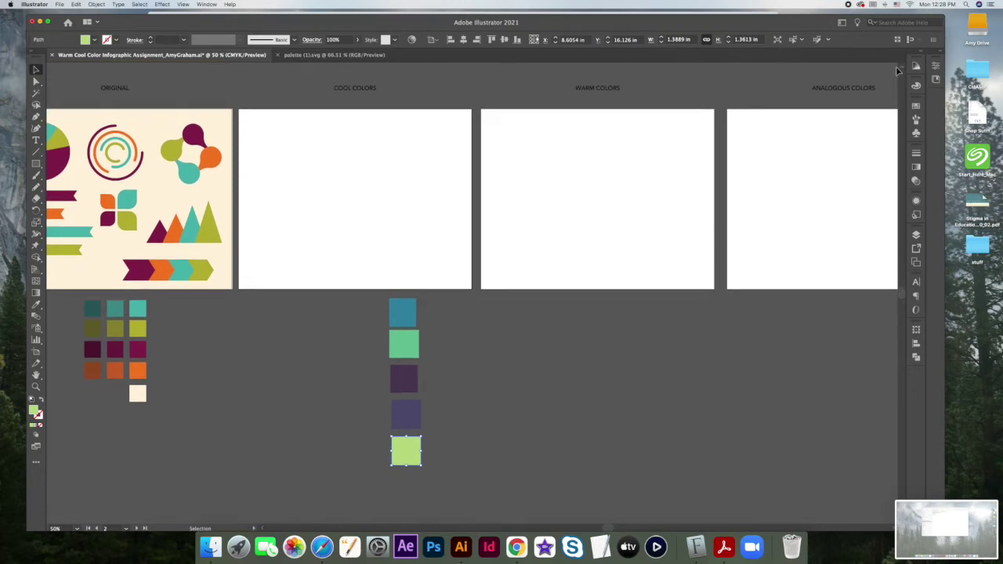
pyautogui.scroll(-1, 894, 70)
pyautogui.scroll(2, 898, 71)
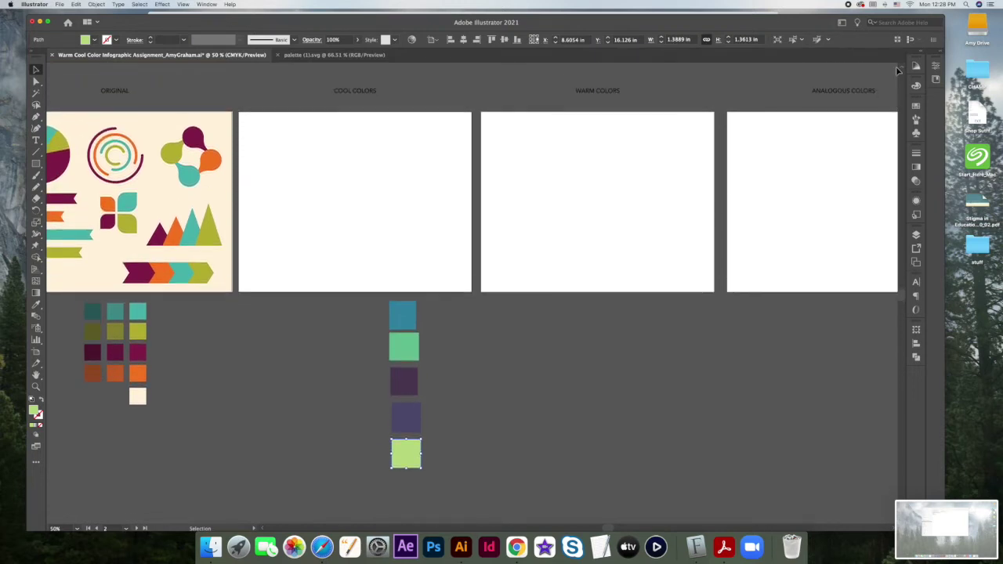
pyautogui.scroll(-1, 898, 70)
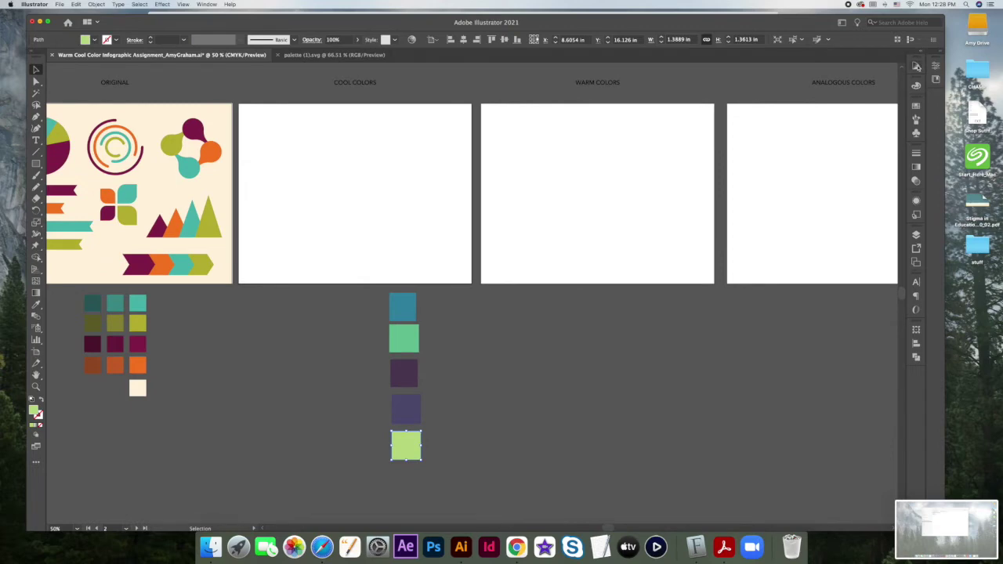
# Recolor the bottom light-green square with the lightest tint from the Color Guide
pyautogui.click(916, 66)
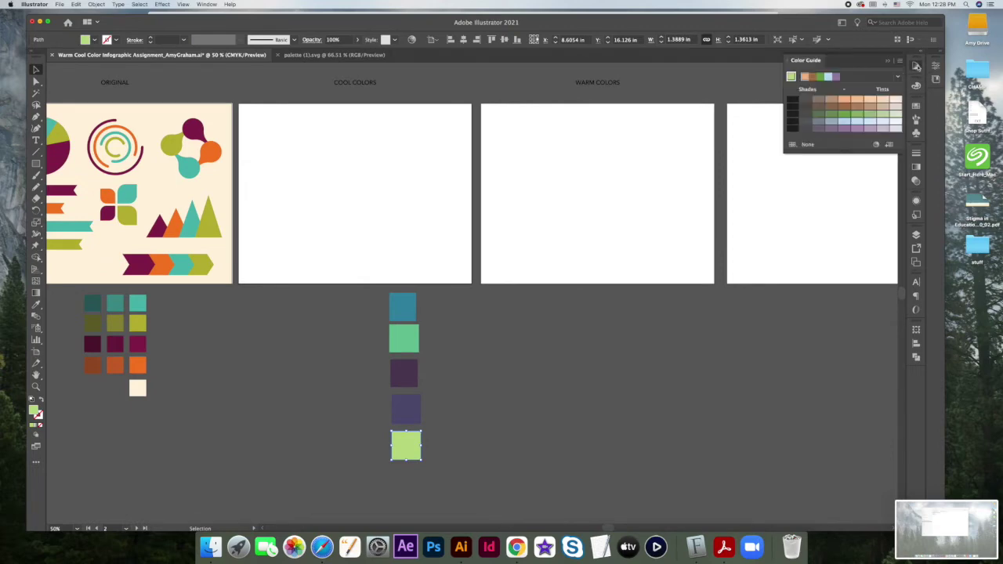
pyautogui.click(792, 76)
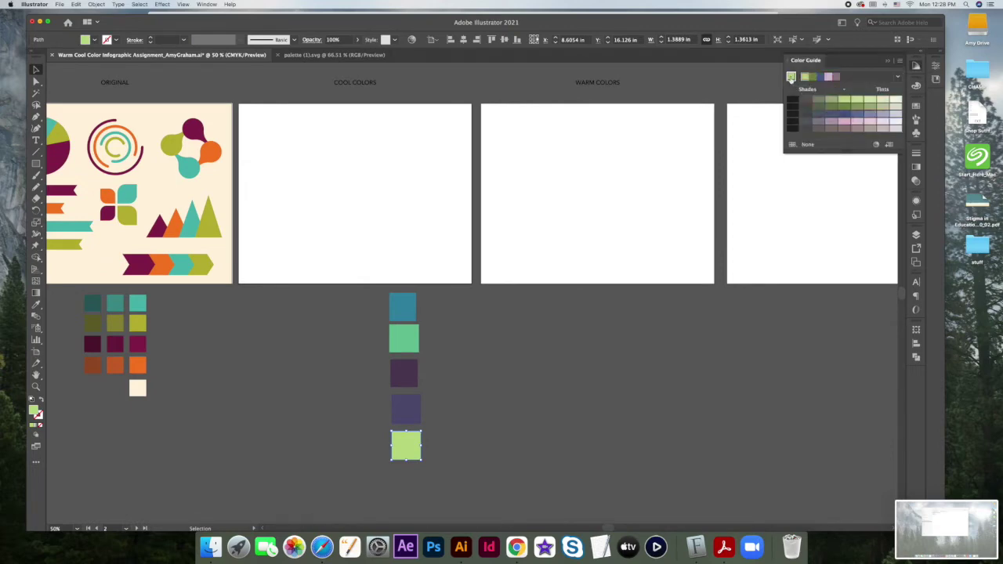
pyautogui.click(883, 103)
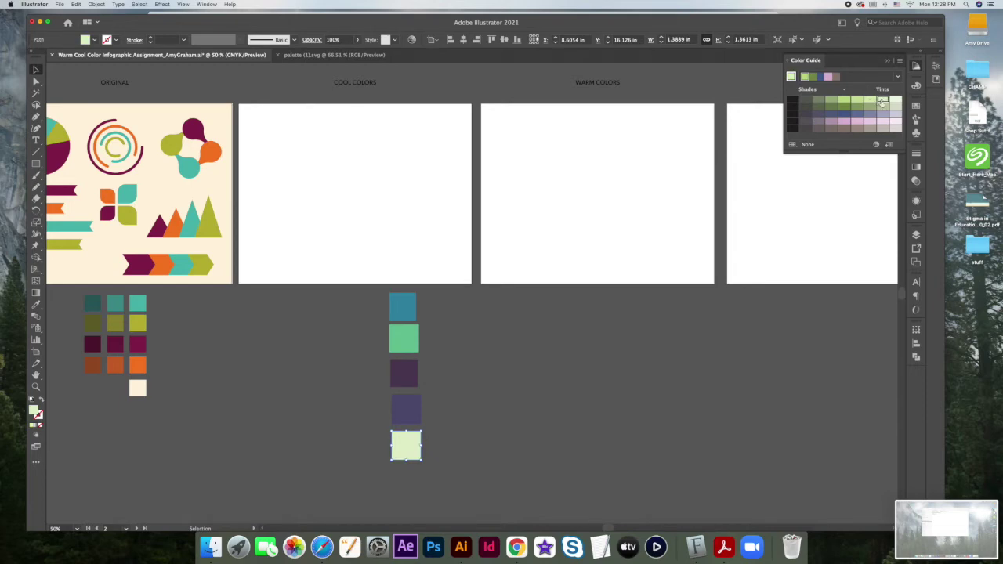
pyautogui.click(896, 102)
pyautogui.click(896, 103)
pyautogui.click(534, 419)
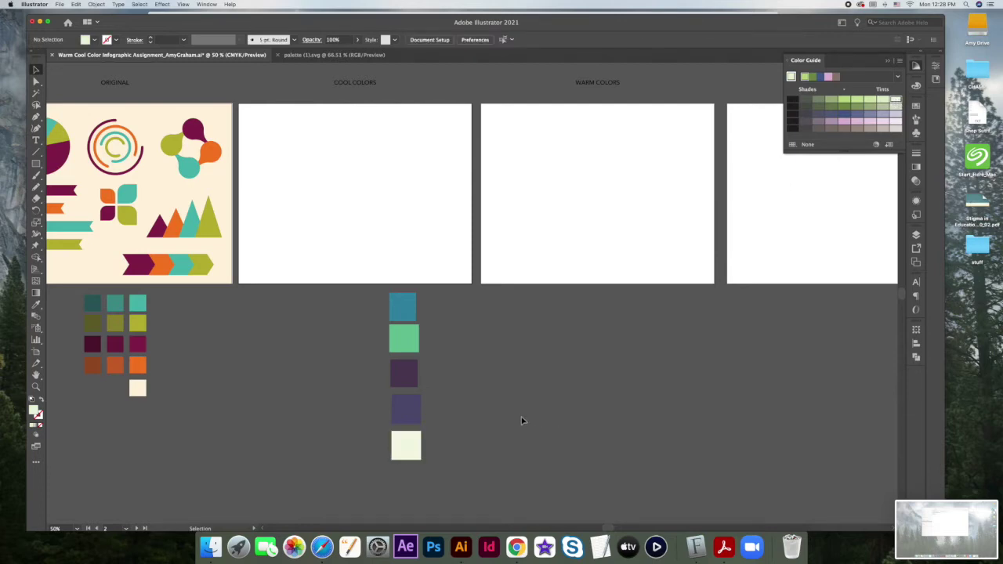
pyautogui.hscroll(-3, 491, 425)
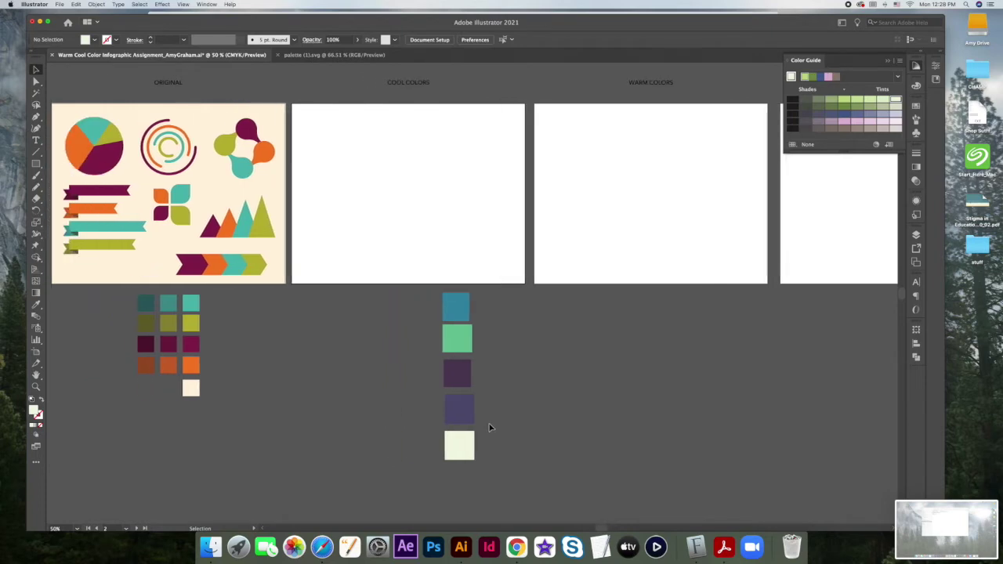
# Copy the top four cool swatches to the left of the original column
pyautogui.scroll(-1, 489, 427)
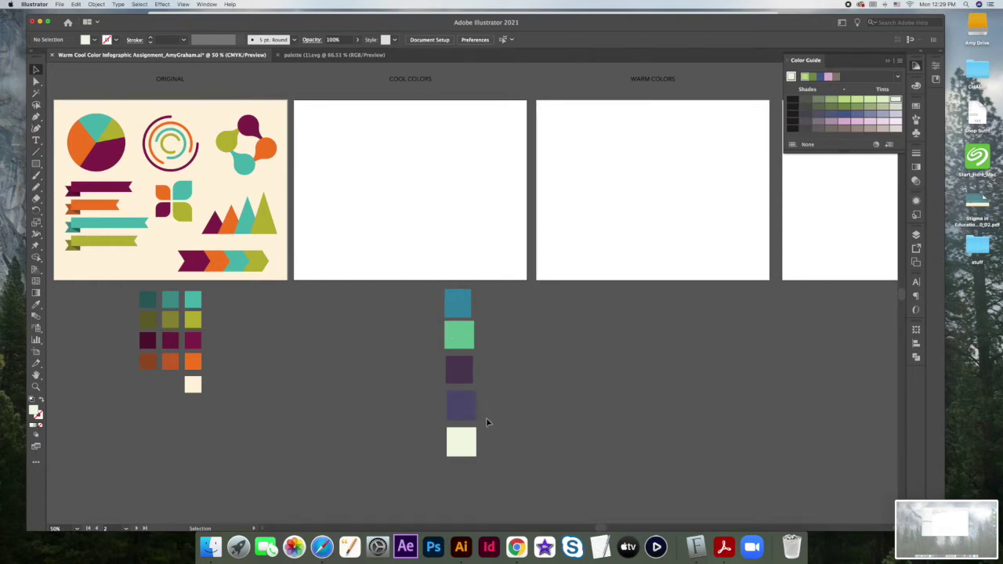
pyautogui.click(463, 403)
pyautogui.keyDown('shift'); pyautogui.click(455, 310); pyautogui.keyUp('shift')
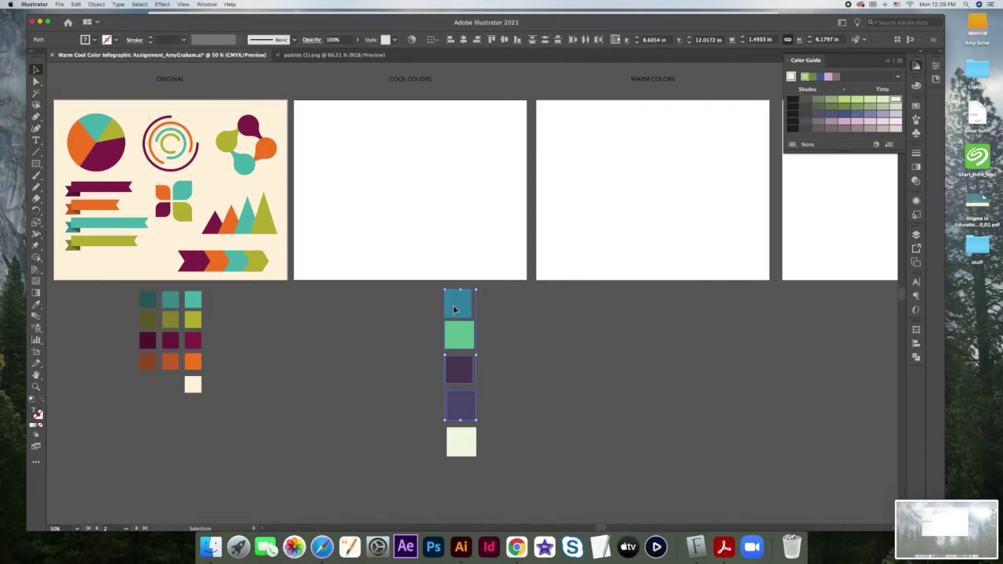
pyautogui.moveTo(455, 309); pyautogui.dragTo(416, 307)
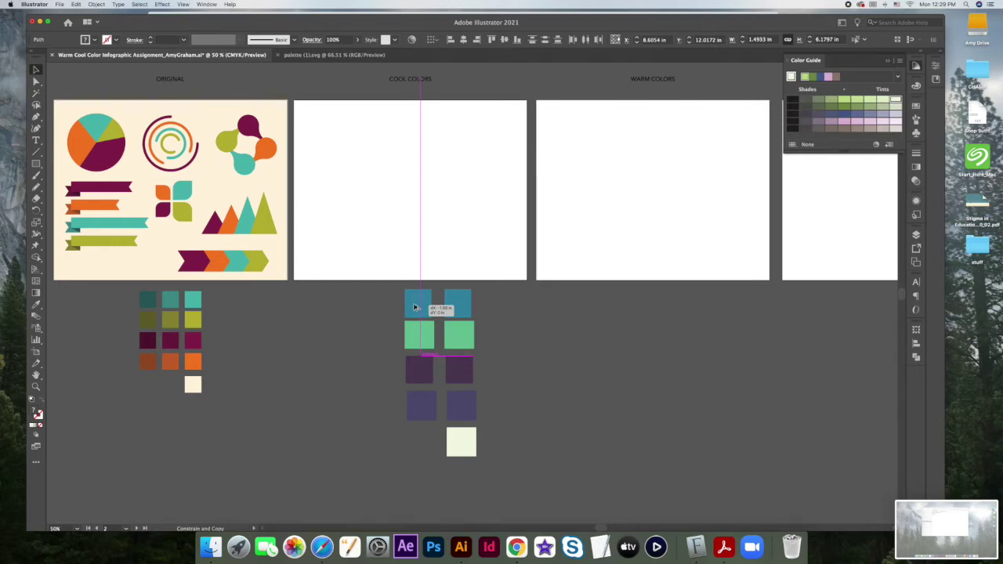
pyautogui.moveTo(415, 308); pyautogui.dragTo(413, 308)
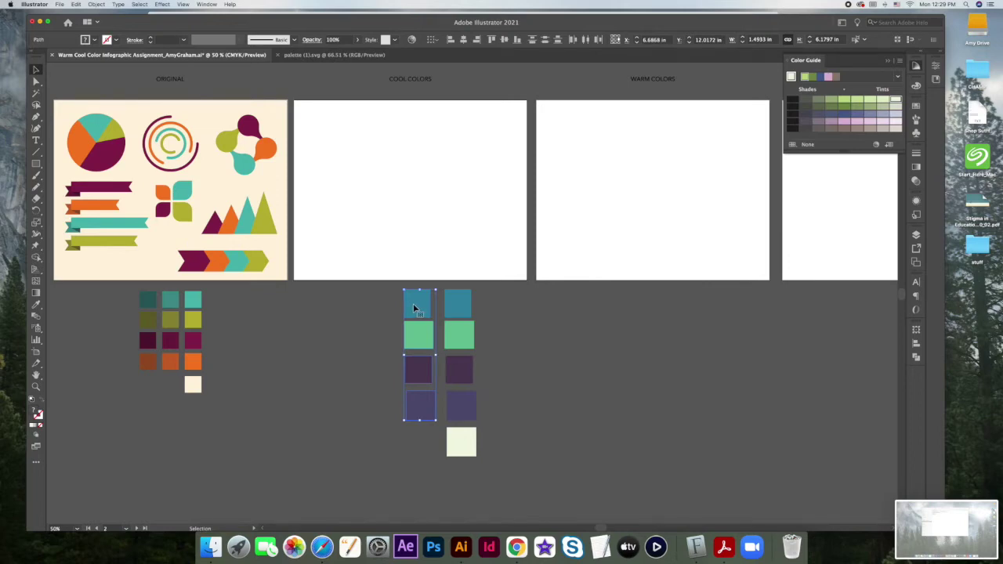
pyautogui.click(367, 301)
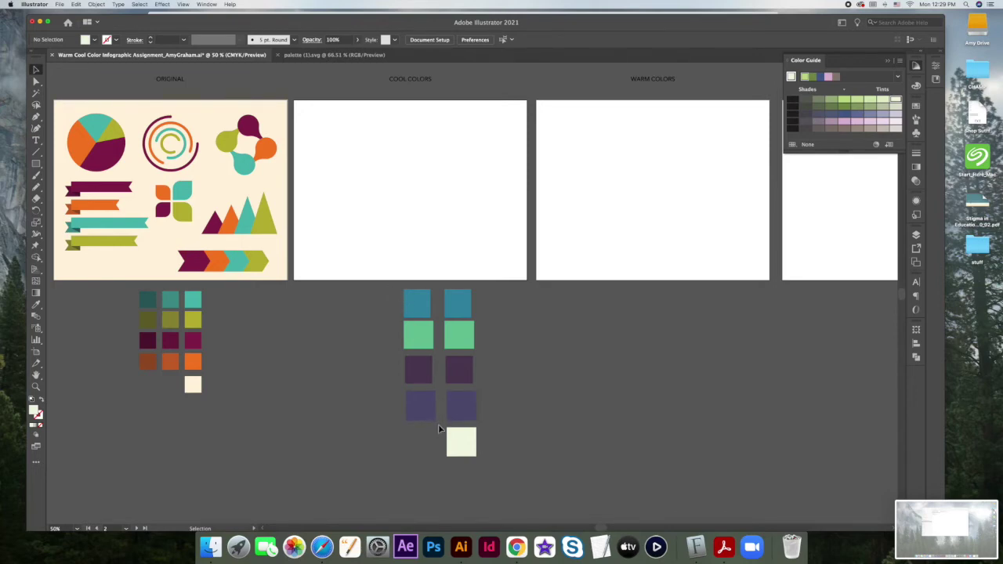
# Duplicate the whole left swatch column into a third column, then select the middle teal swatch
pyautogui.moveTo(438, 424); pyautogui.dragTo(415, 298)
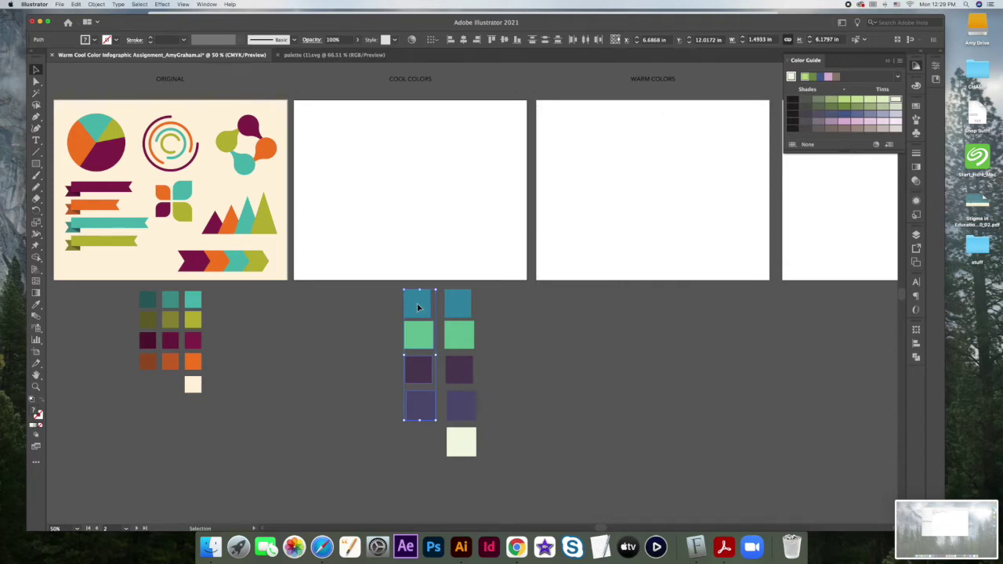
pyautogui.moveTo(418, 307); pyautogui.dragTo(373, 304)
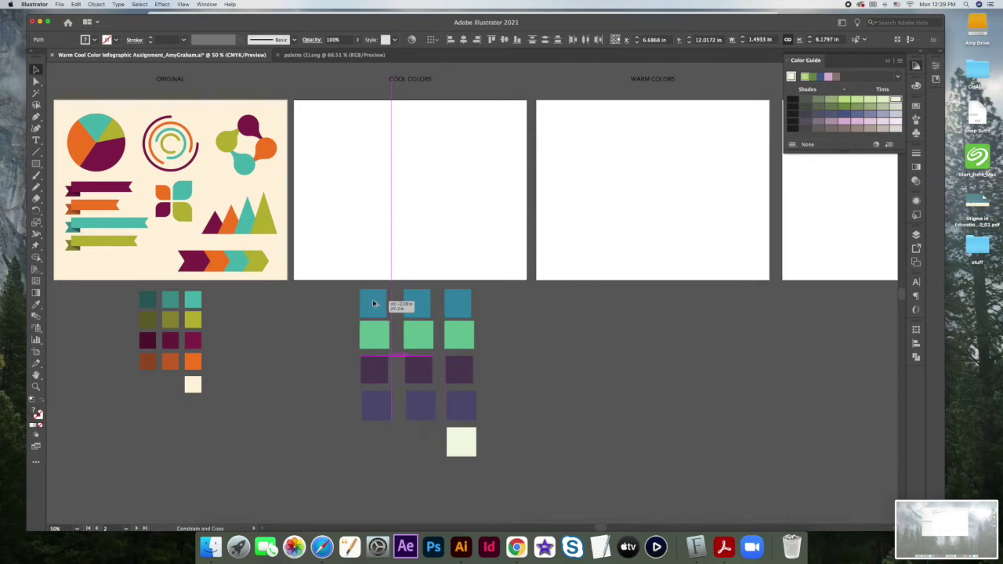
pyautogui.moveTo(373, 304); pyautogui.dragTo(374, 304)
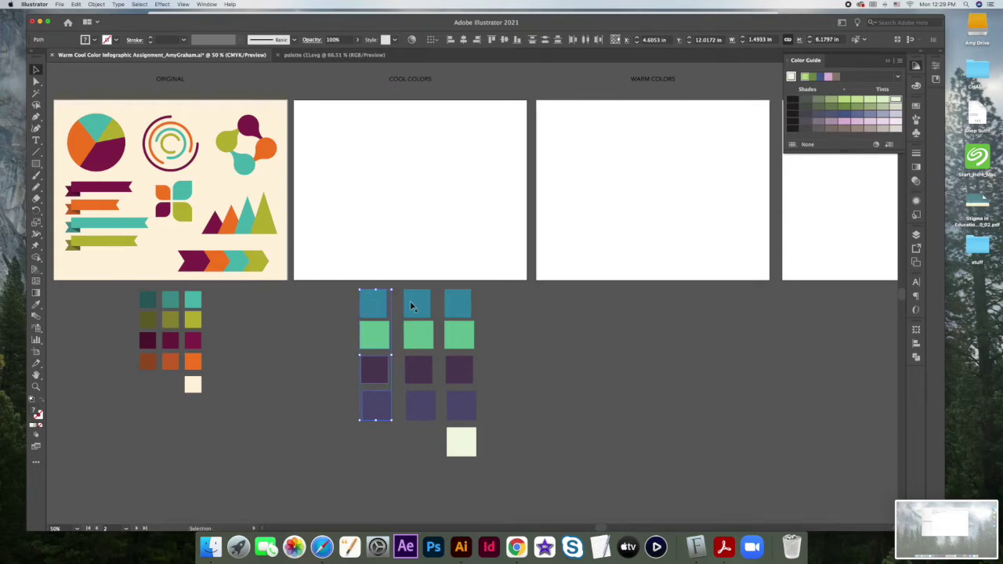
pyautogui.click(541, 317)
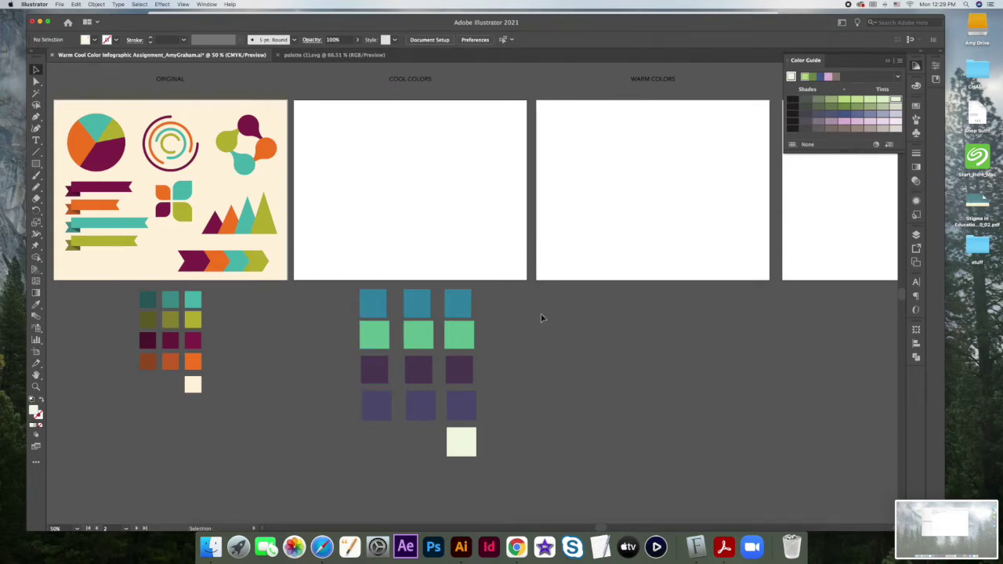
pyautogui.click(421, 306)
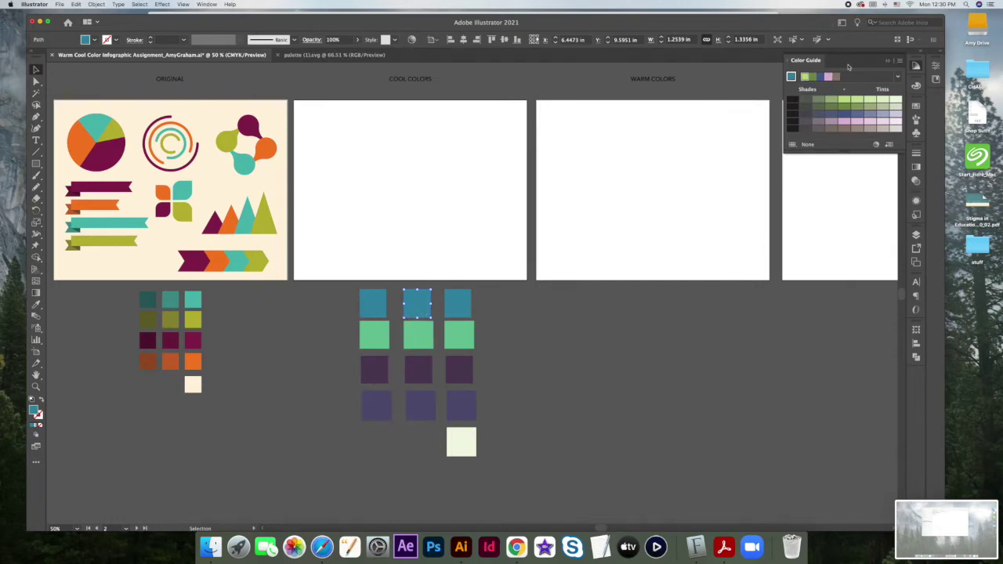
# In CMYK mode, raise the black (K) of the middle and left teal and green swatches
pyautogui.click(917, 86)
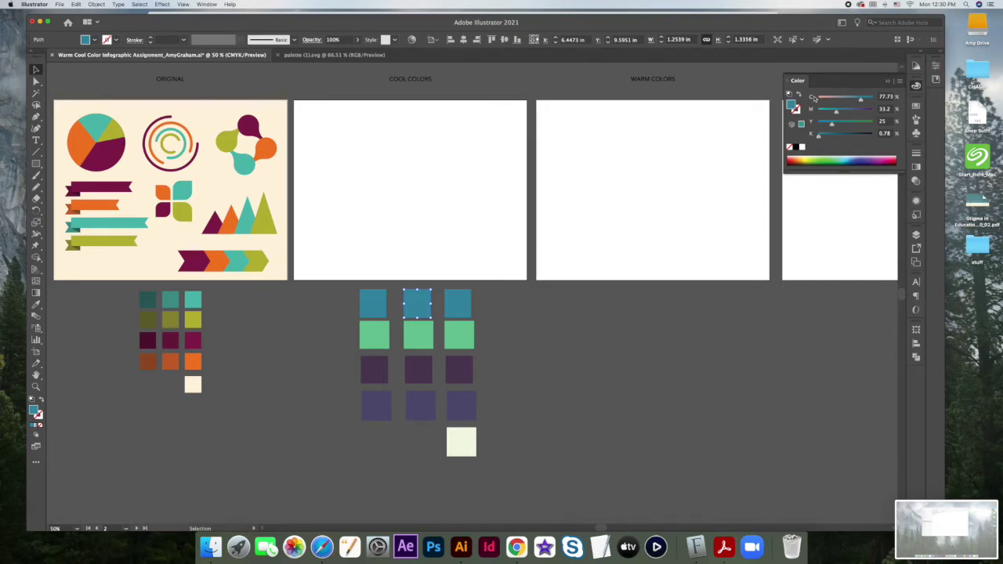
pyautogui.click(820, 137)
pyautogui.moveTo(820, 137); pyautogui.dragTo(825, 138)
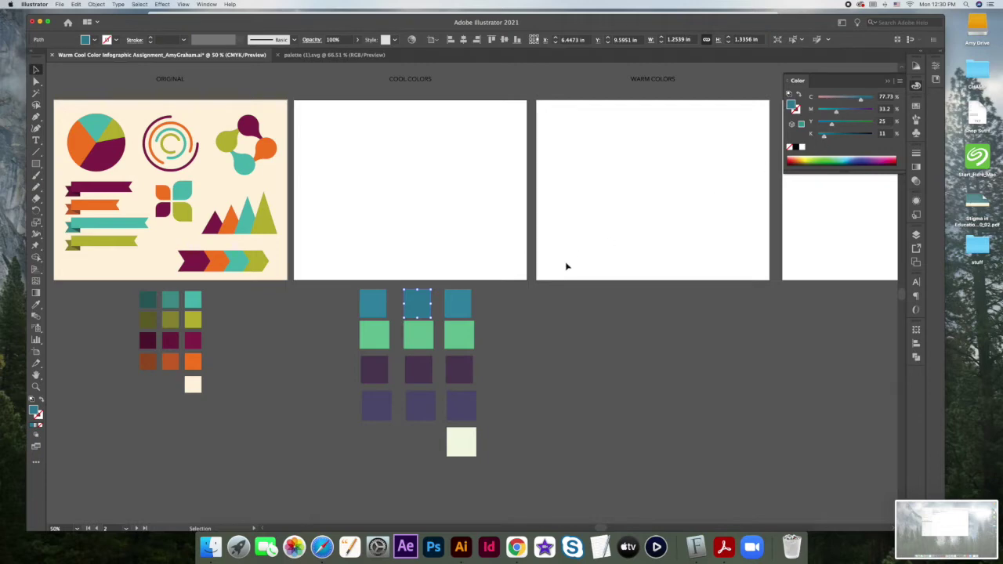
pyautogui.click(380, 306)
pyautogui.moveTo(820, 139); pyautogui.dragTo(828, 140)
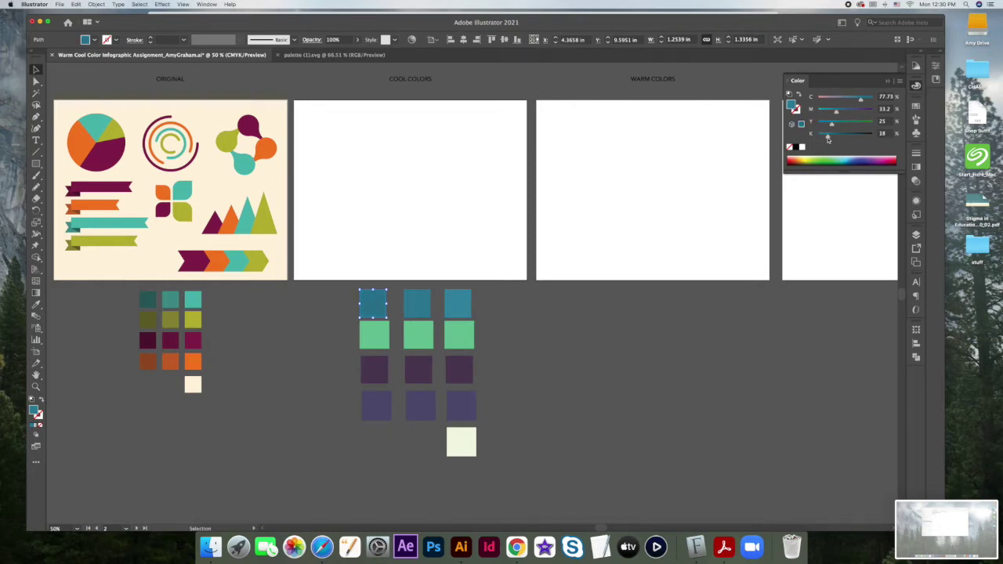
pyautogui.click(556, 378)
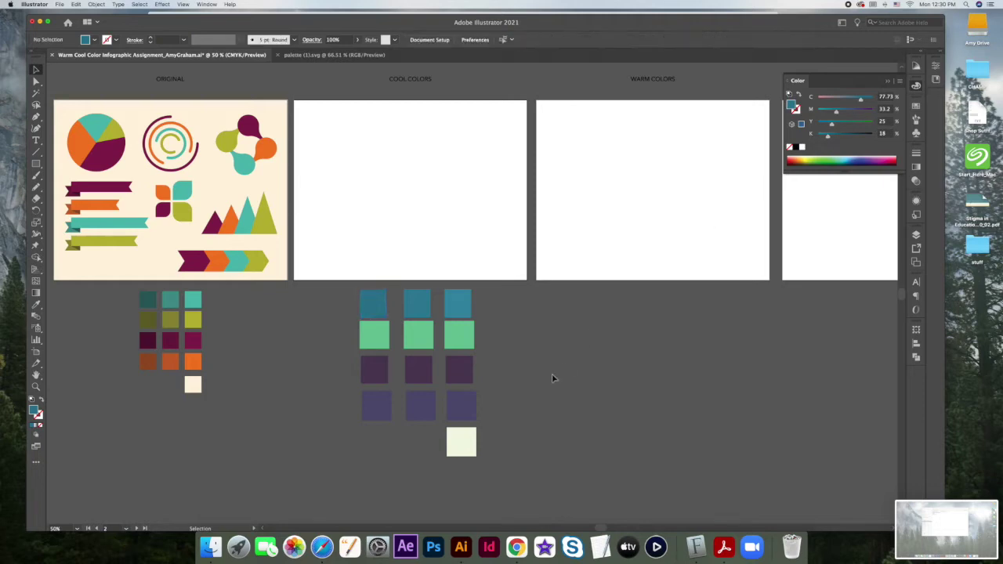
pyautogui.click(372, 311)
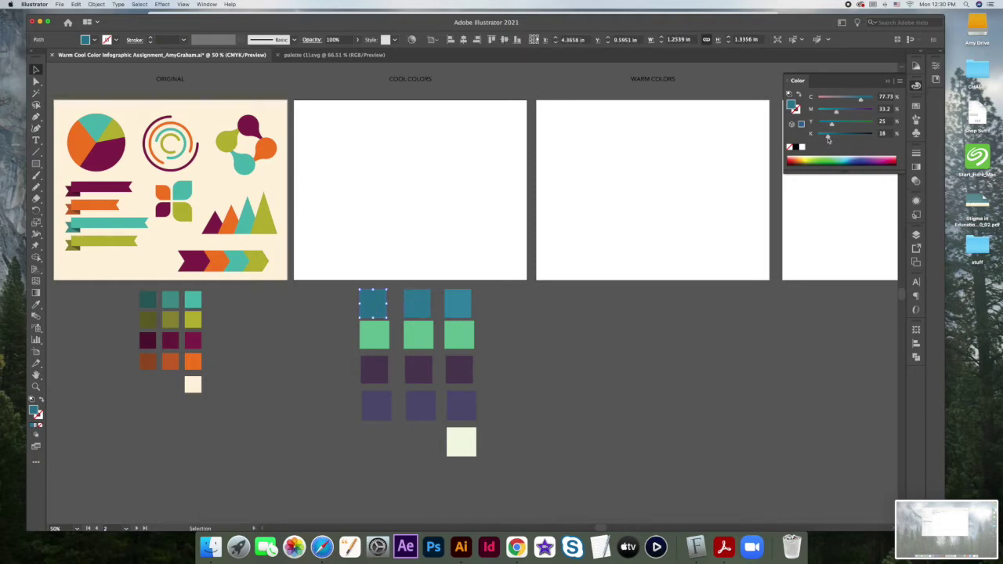
pyautogui.moveTo(829, 139); pyautogui.dragTo(832, 139)
pyautogui.click(418, 334)
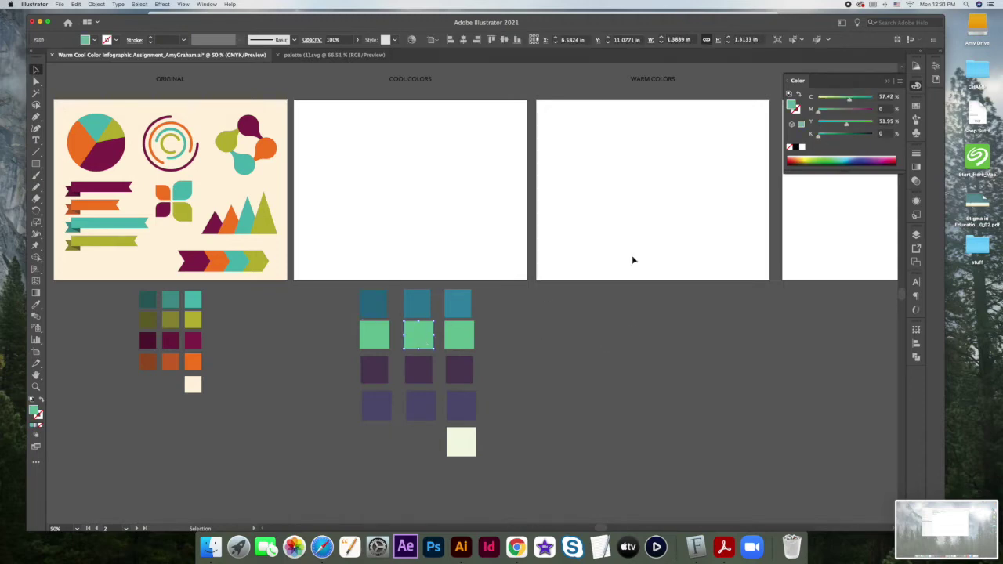
pyautogui.moveTo(820, 137); pyautogui.dragTo(826, 139)
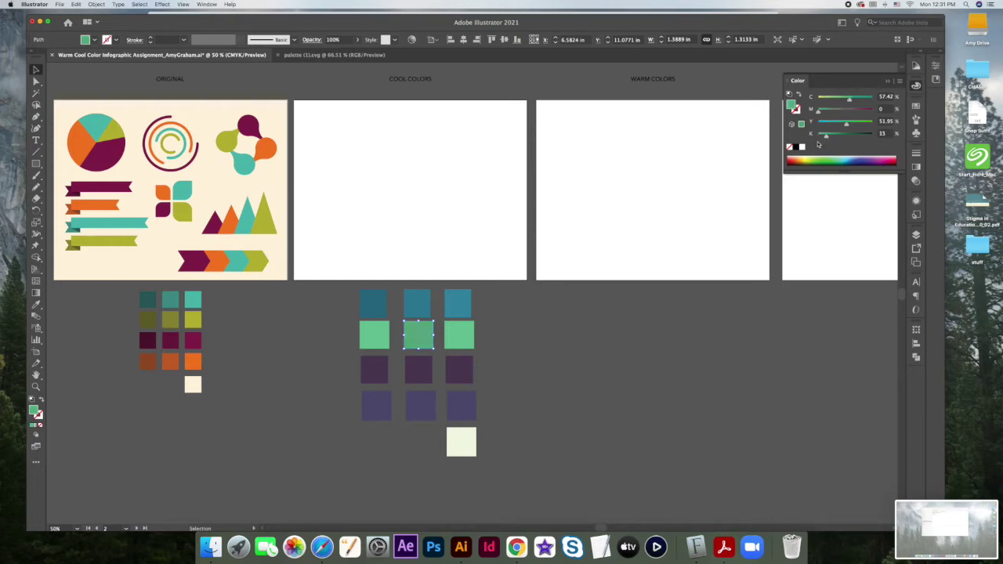
pyautogui.click(376, 342)
pyautogui.moveTo(821, 137); pyautogui.dragTo(836, 139)
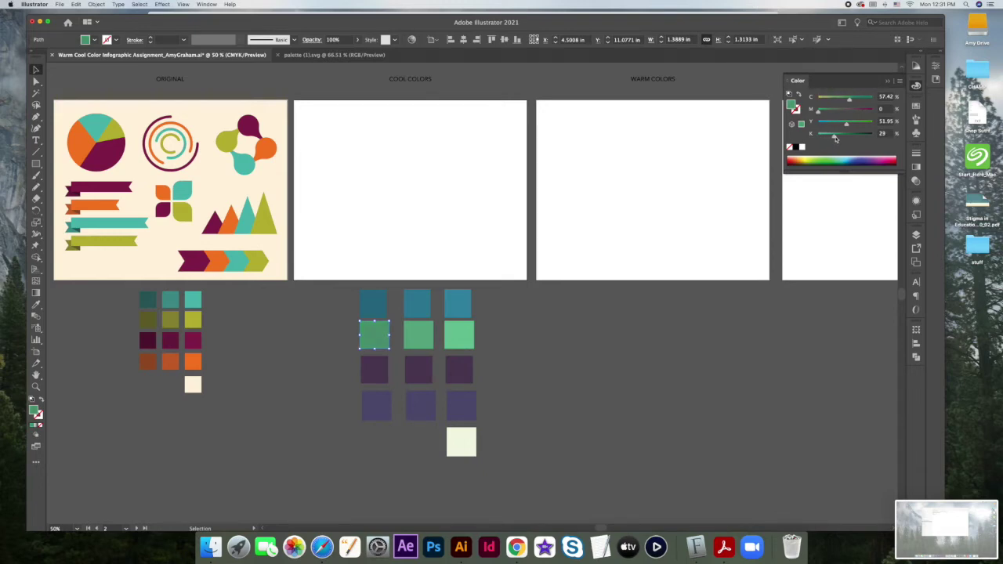
# Add black to the middle and left dark purple and blue-purple swatches, darkest on the left
pyautogui.click(418, 376)
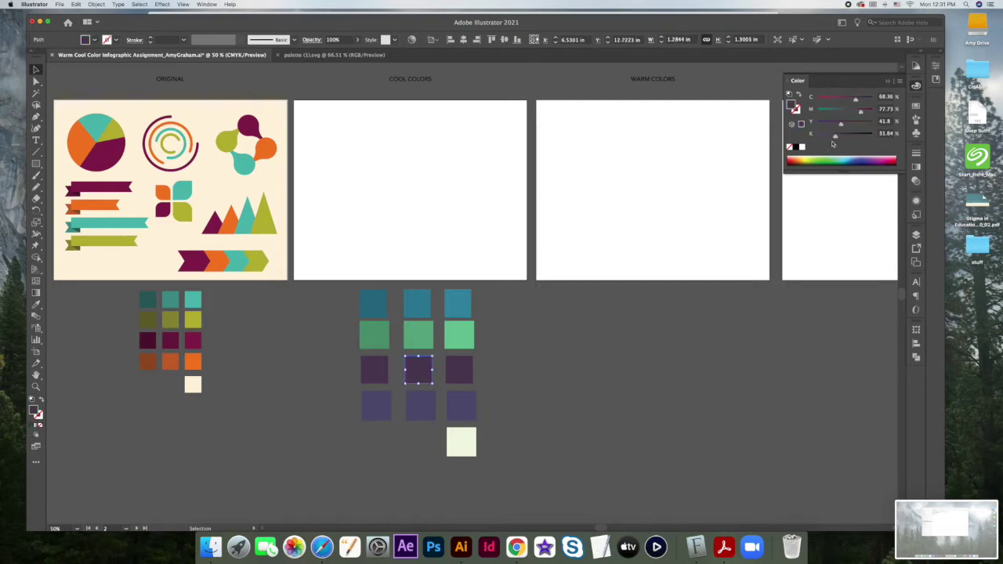
pyautogui.moveTo(836, 138); pyautogui.dragTo(842, 138)
pyautogui.click(376, 374)
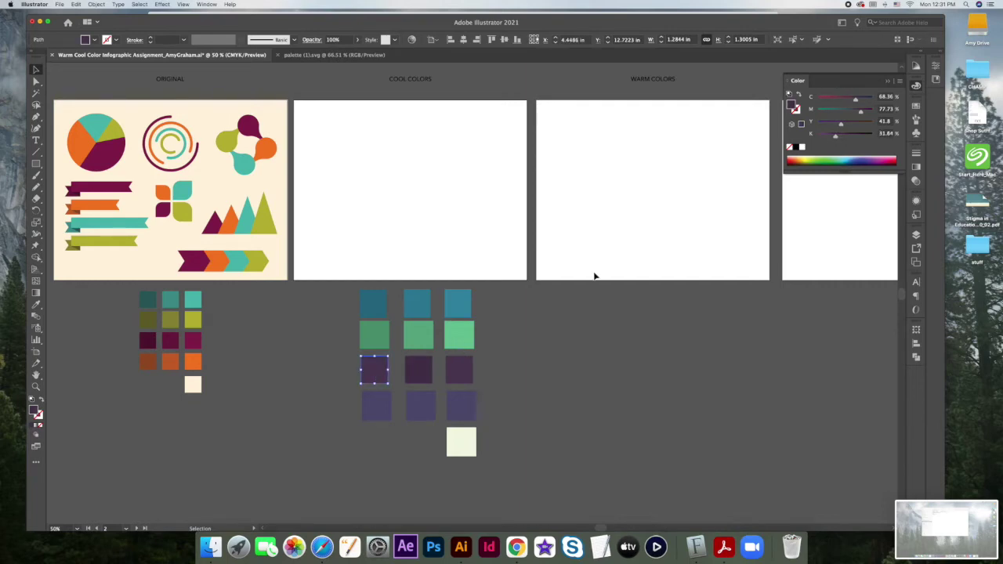
pyautogui.click(837, 138)
pyautogui.moveTo(837, 138); pyautogui.dragTo(844, 138)
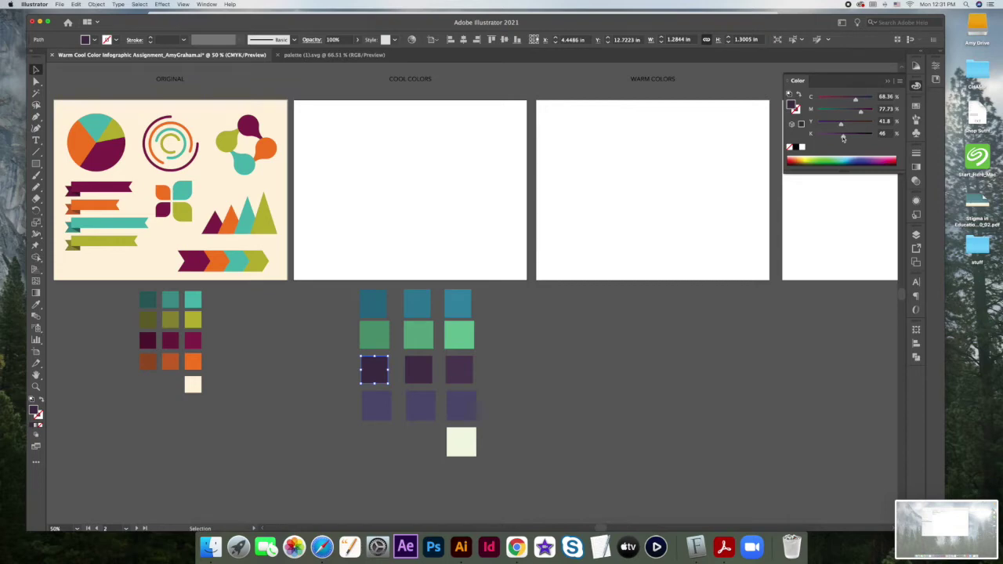
pyautogui.moveTo(843, 138); pyautogui.dragTo(847, 138)
pyautogui.click(421, 405)
pyautogui.moveTo(827, 138); pyautogui.dragTo(832, 138)
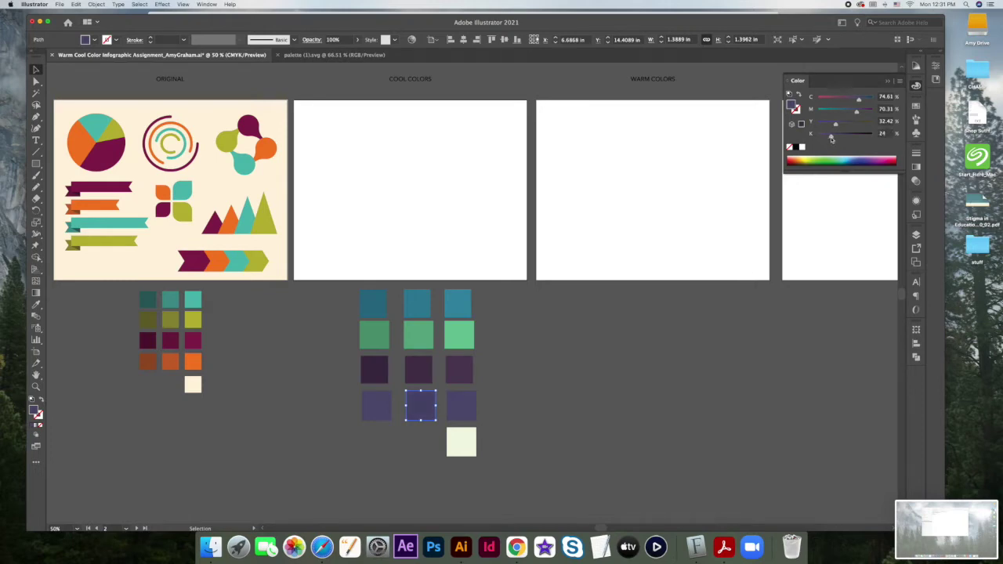
pyautogui.click(377, 413)
pyautogui.moveTo(827, 138); pyautogui.dragTo(840, 139)
pyautogui.click(601, 381)
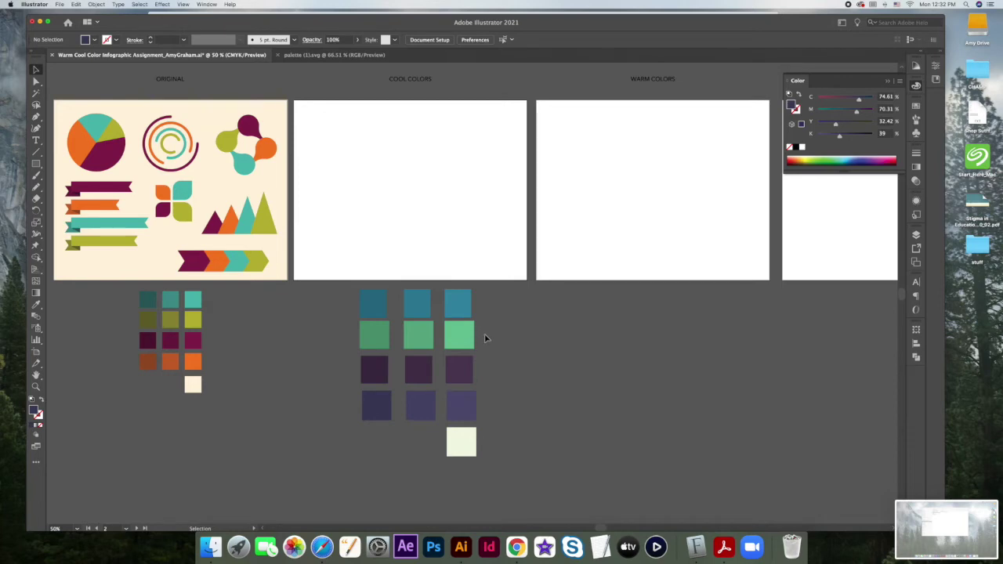
# In Coolors, remove the Cool filter and search palettes for 'warm'
pyautogui.hscroll(2, 485, 337)
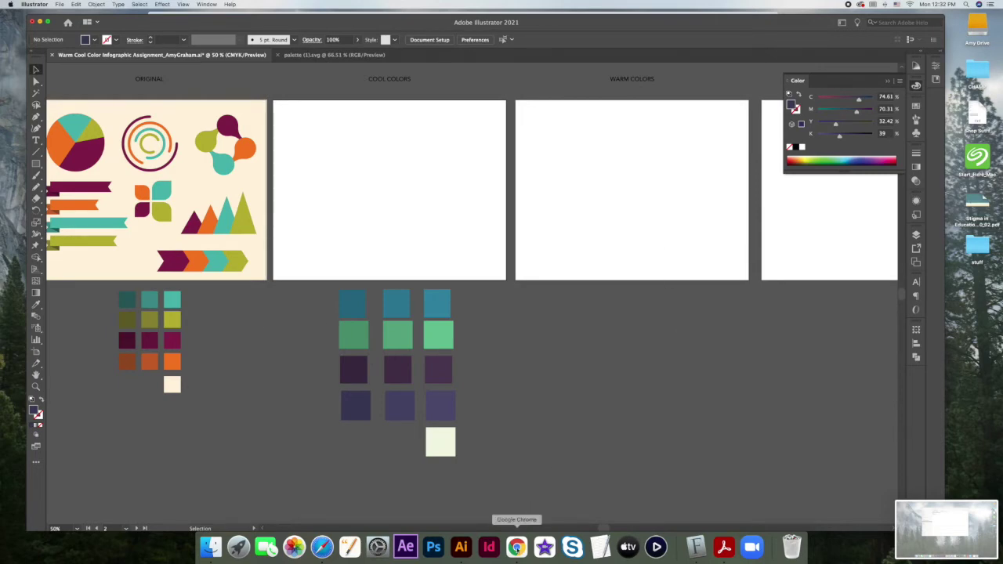
pyautogui.click(517, 546)
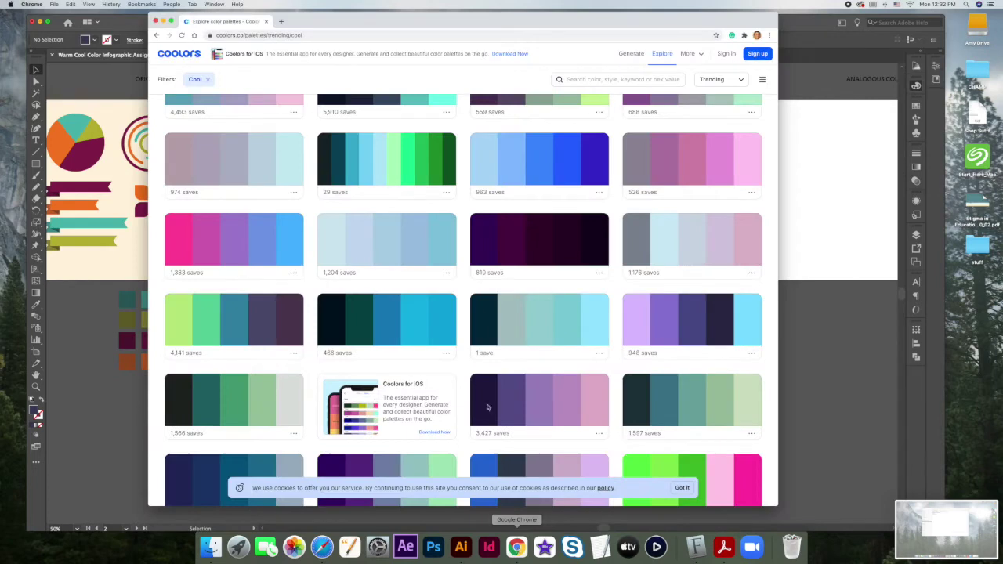
pyautogui.scroll(4, 345, 88)
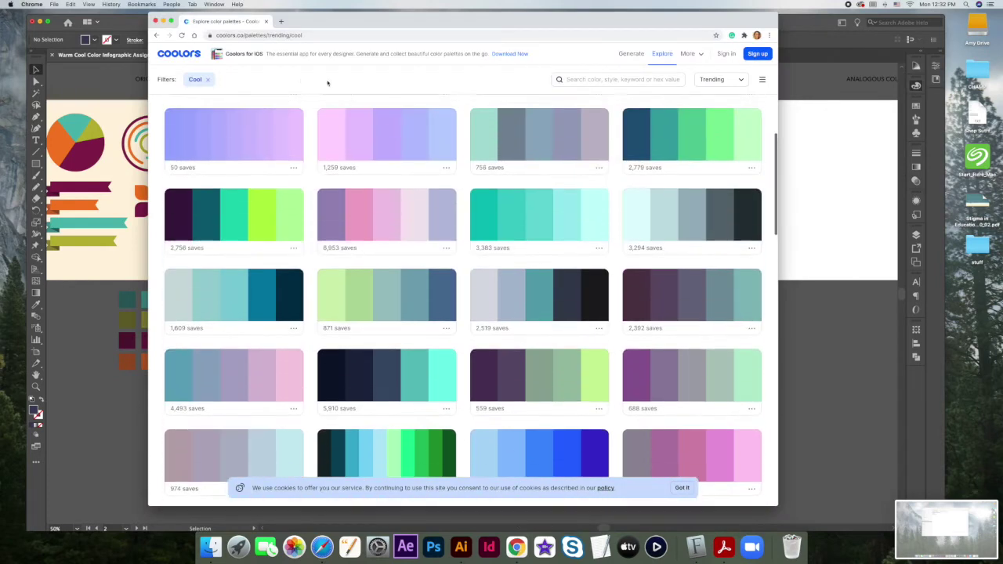
pyautogui.click(209, 80)
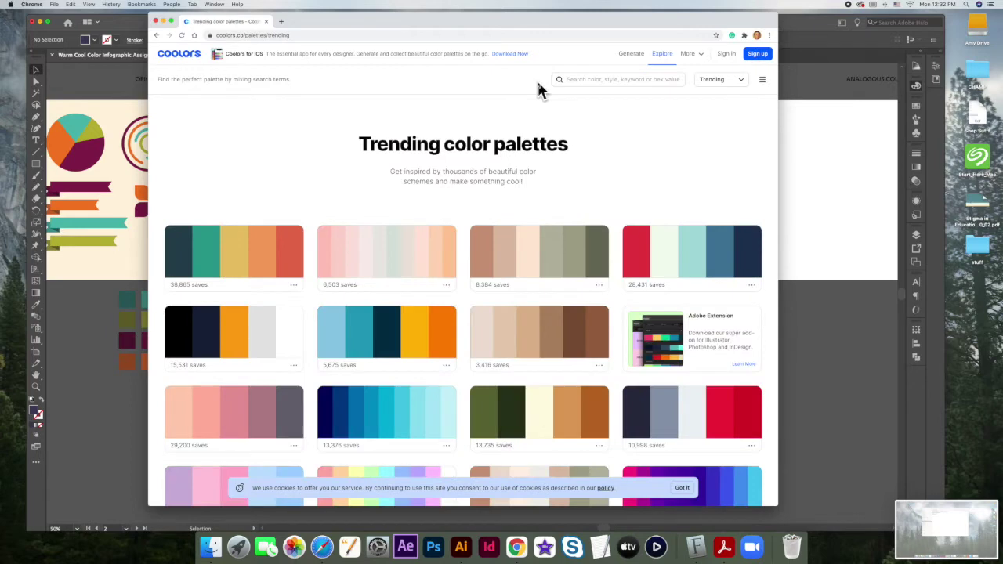
pyautogui.click(586, 79)
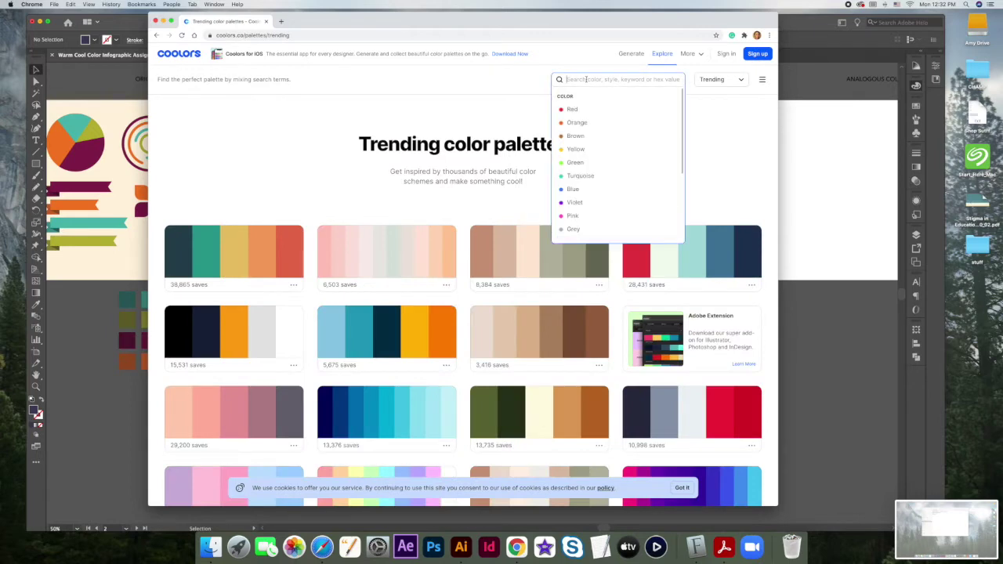
pyautogui.write('warm')
pyautogui.press('Return')
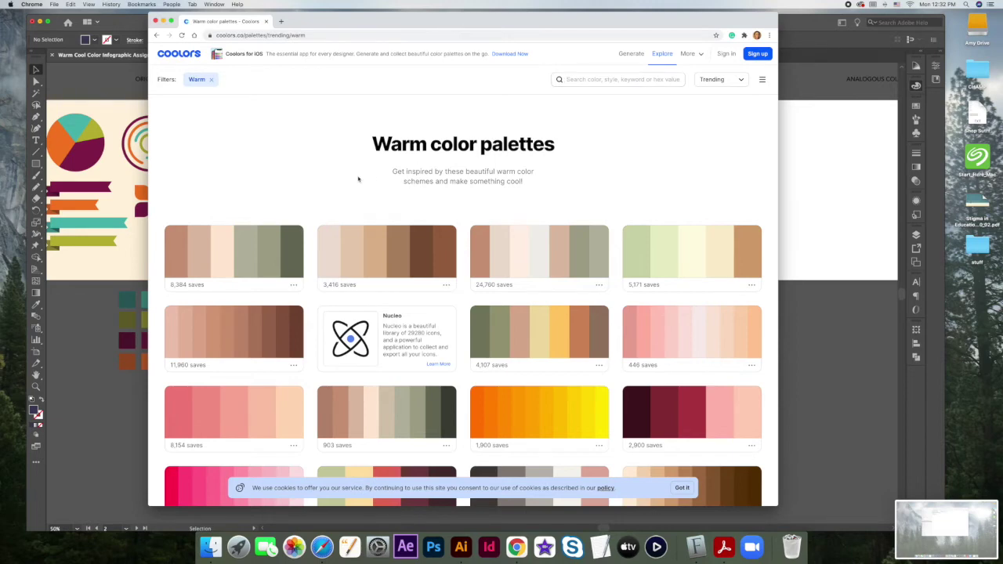
# Browse down through the trending warm palettes
pyautogui.scroll(-5, 358, 180)
pyautogui.scroll(-6, 357, 180)
pyautogui.scroll(-5, 357, 180)
pyautogui.scroll(-7, 357, 180)
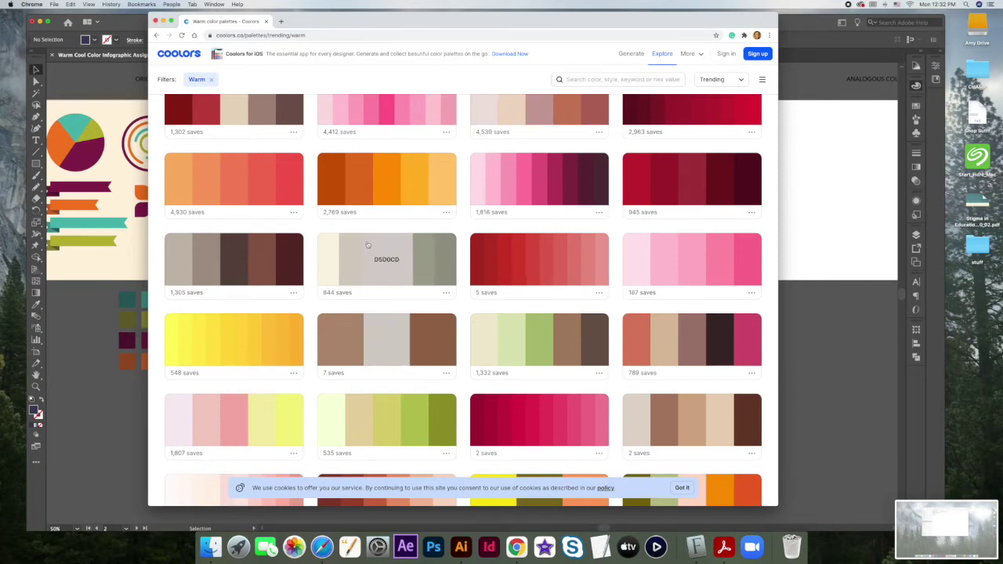
pyautogui.scroll(-5, 370, 252)
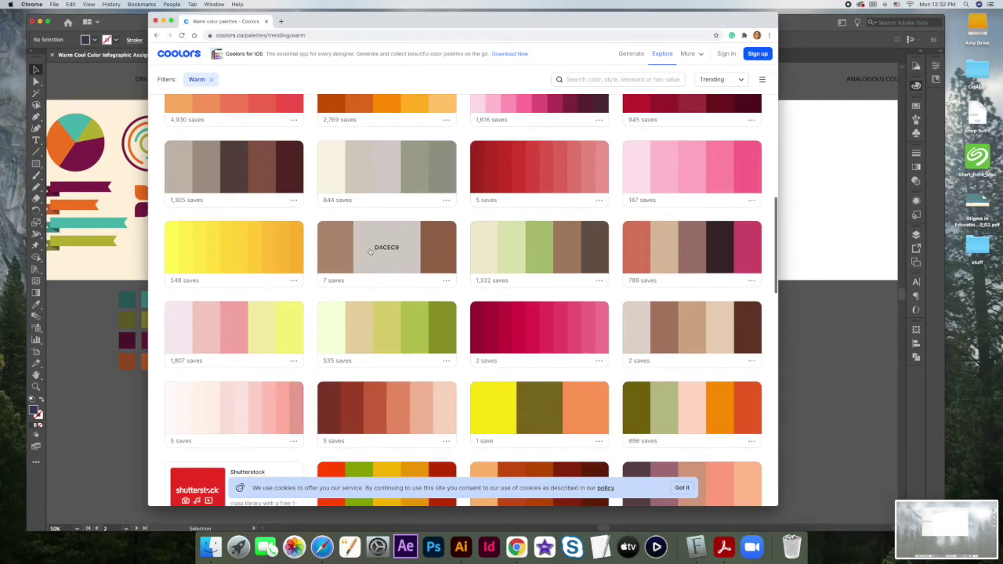
pyautogui.scroll(-4, 370, 251)
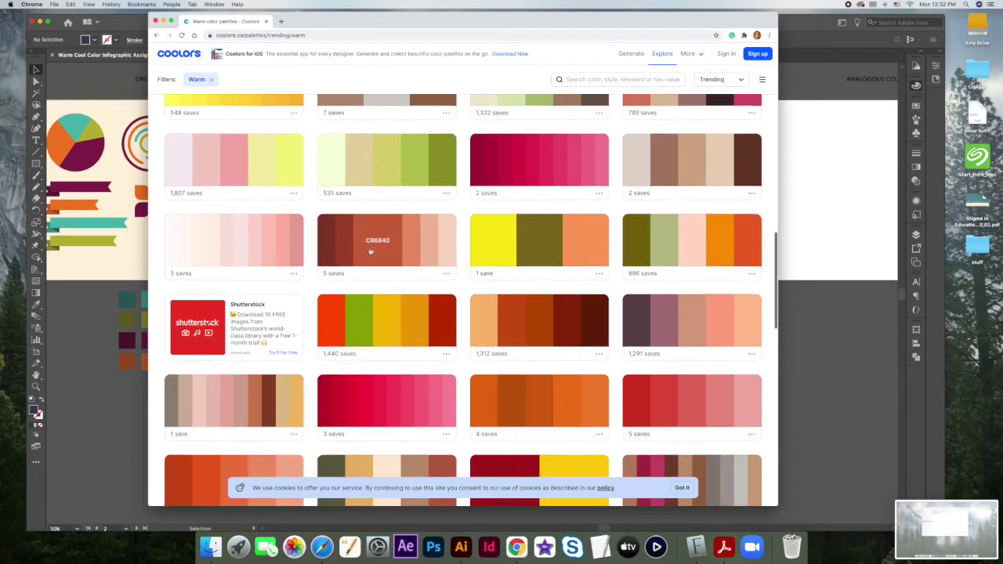
pyautogui.scroll(15, 370, 252)
pyautogui.scroll(10, 370, 252)
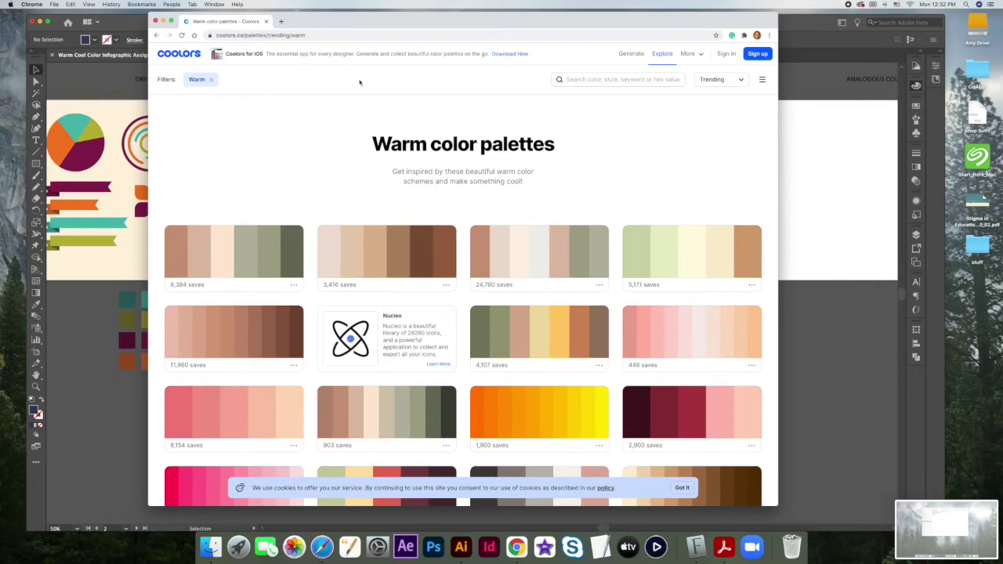
# Swap the Warm filter for the Red colour filter and scroll through the red palettes
pyautogui.click(211, 79)
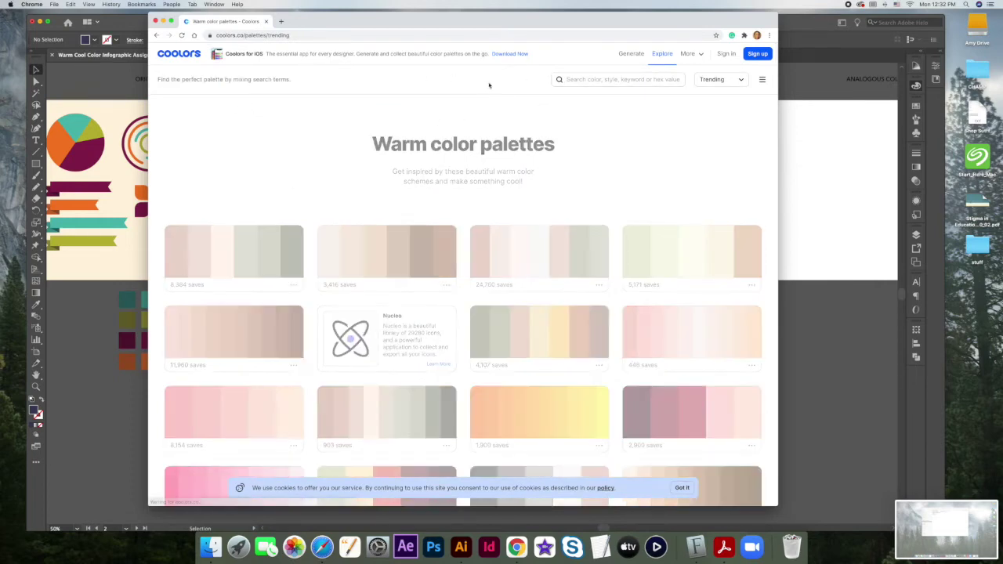
pyautogui.click(596, 80)
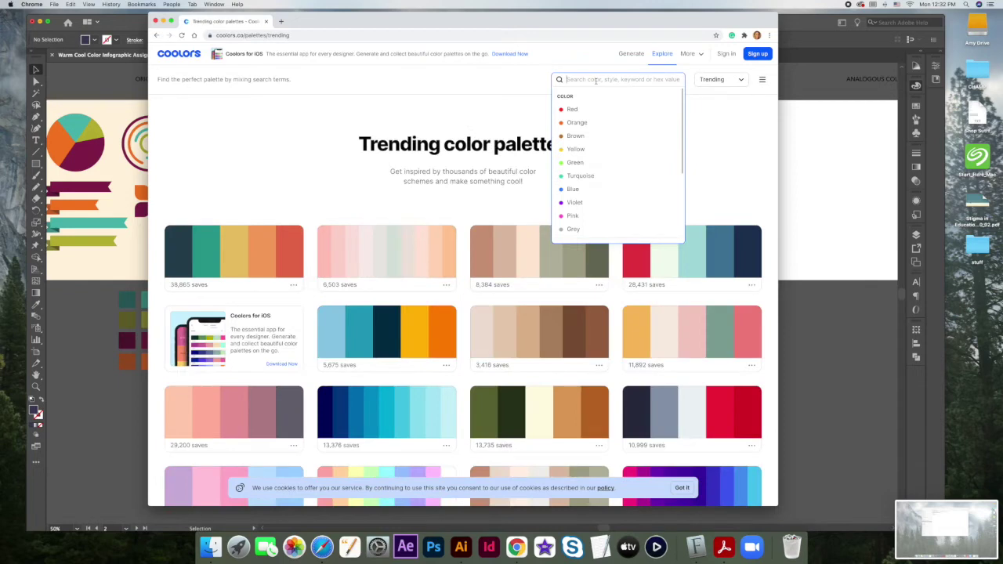
pyautogui.click(573, 110)
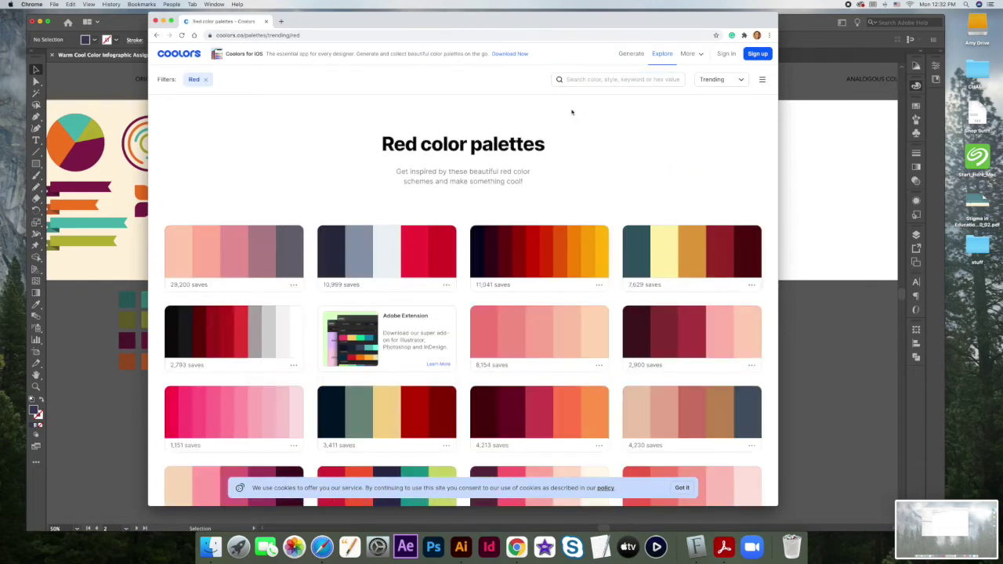
pyautogui.scroll(-5, 336, 153)
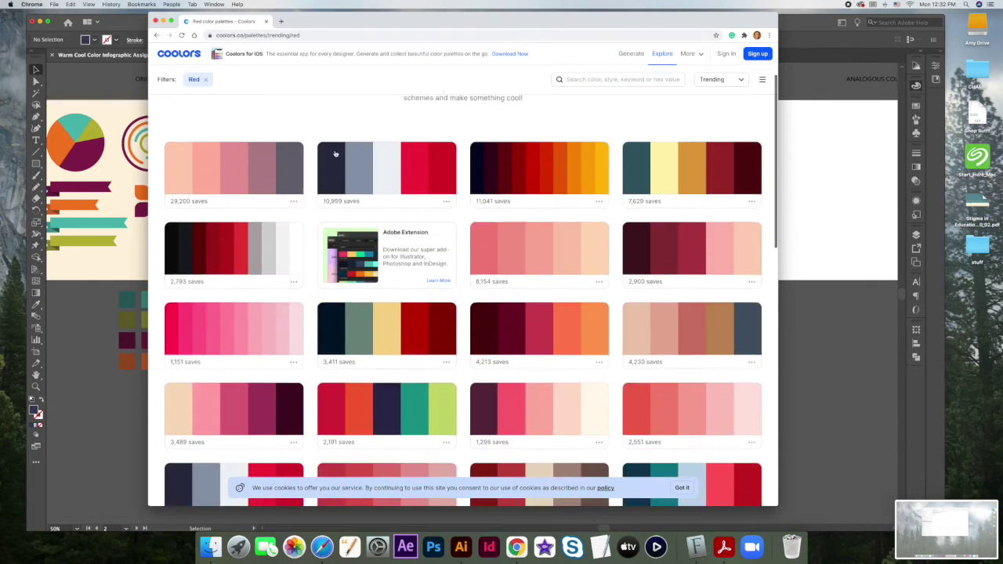
pyautogui.scroll(-2, 336, 153)
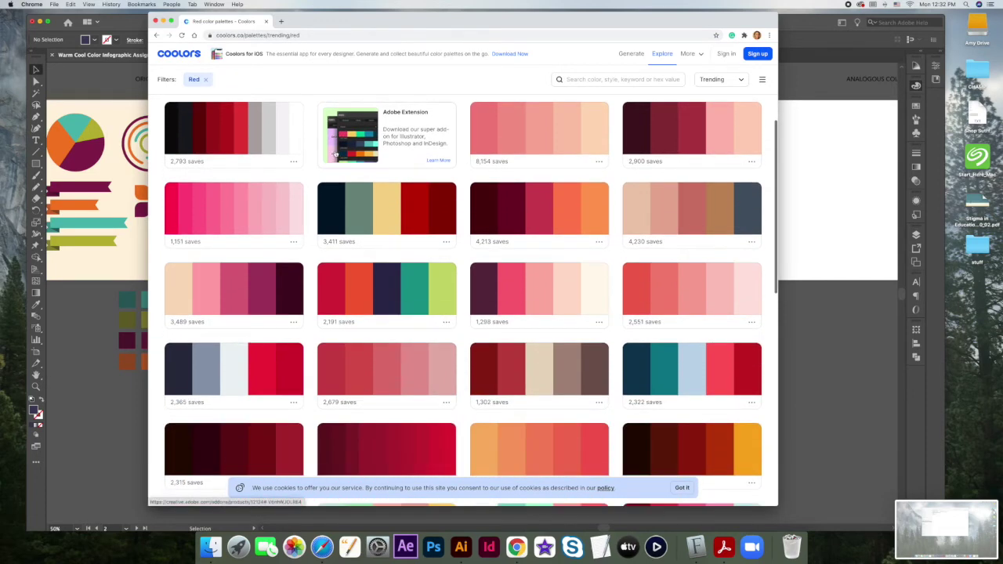
pyautogui.scroll(-3, 335, 154)
pyautogui.scroll(-2, 336, 154)
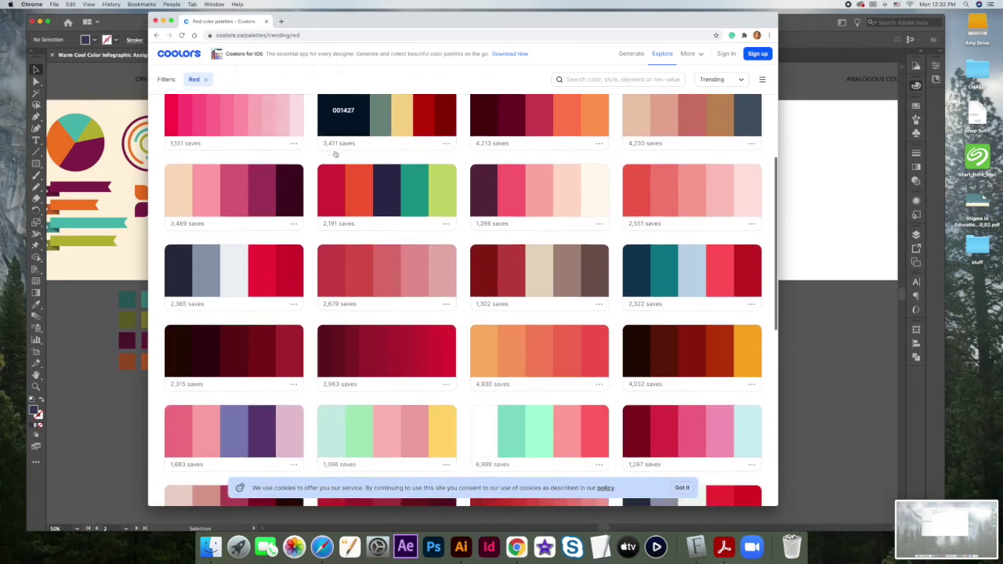
pyautogui.scroll(-1, 335, 154)
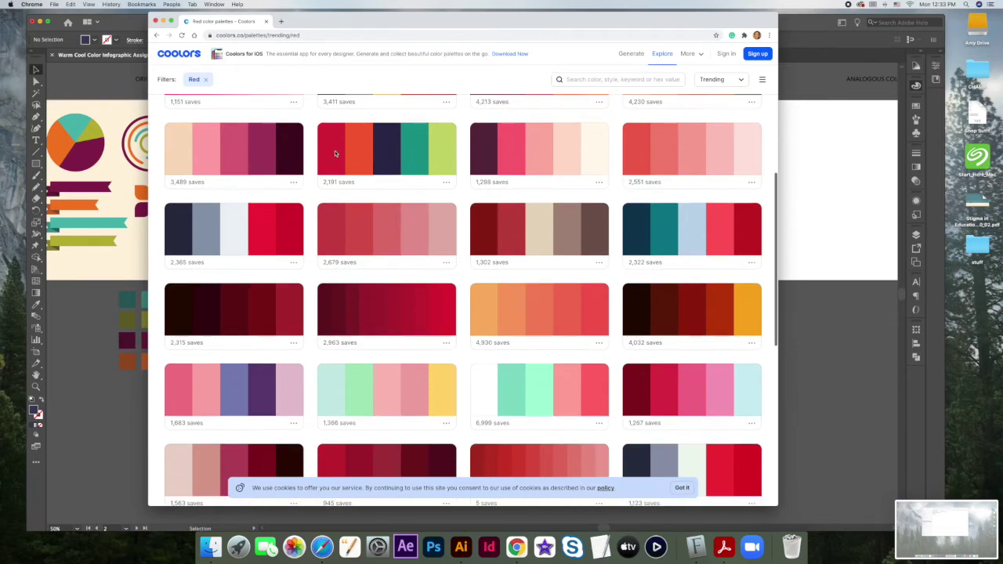
pyautogui.moveTo(336, 154)
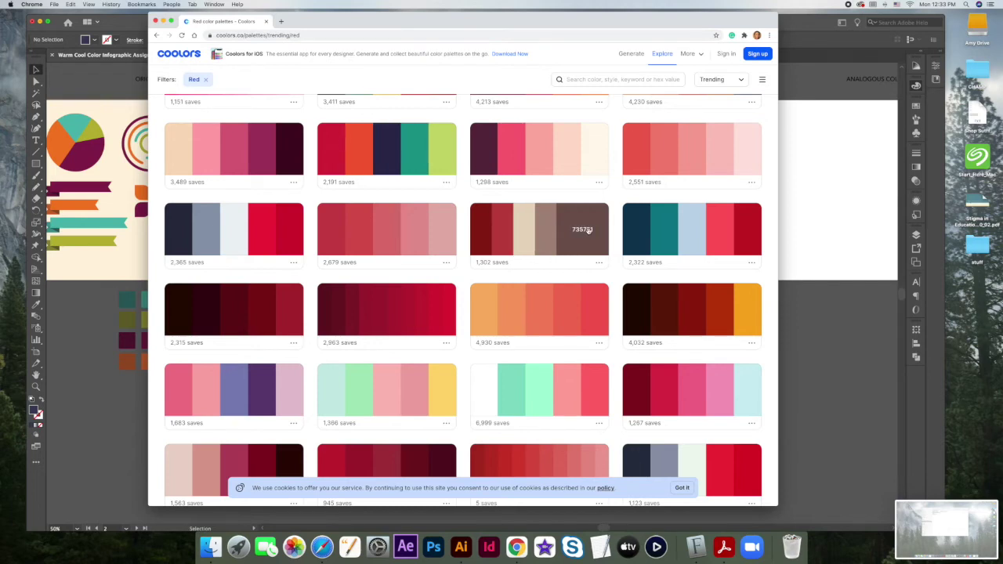
# Discard the new tab where 'adobe' was typed and minimize Chrome to reveal Illustrator
pyautogui.click(281, 22)
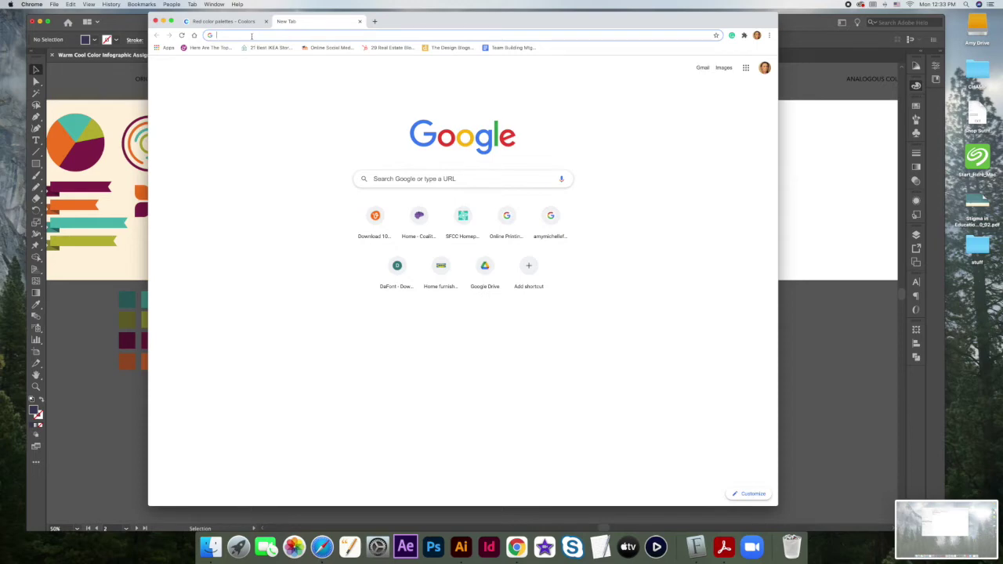
pyautogui.write('ado')
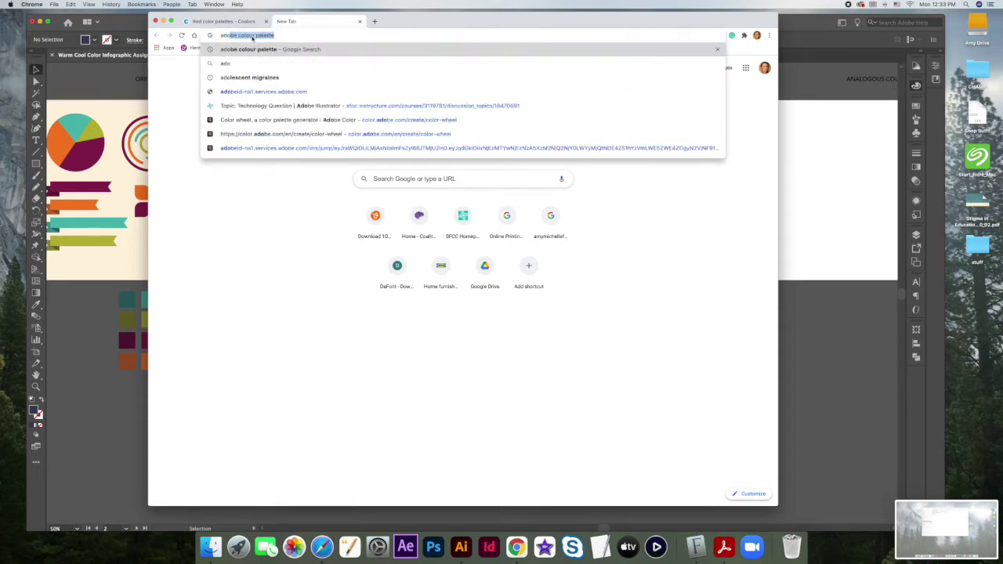
pyautogui.write('be')
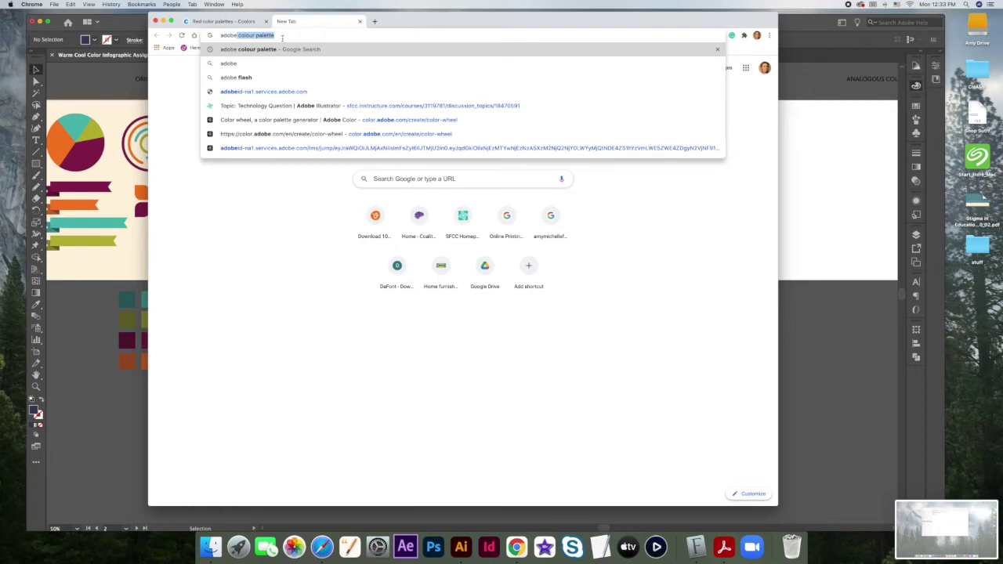
pyautogui.click(360, 21)
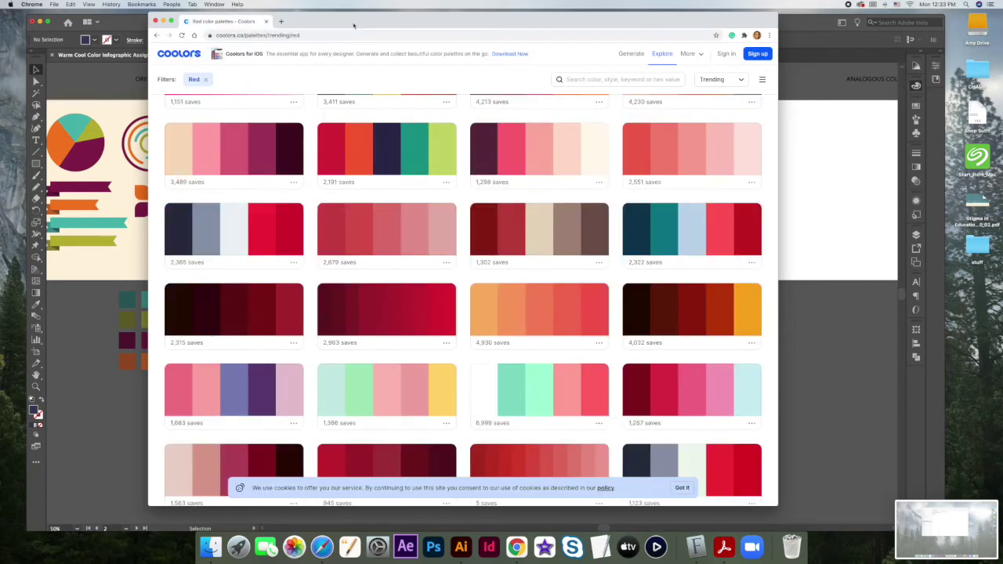
pyautogui.click(163, 21)
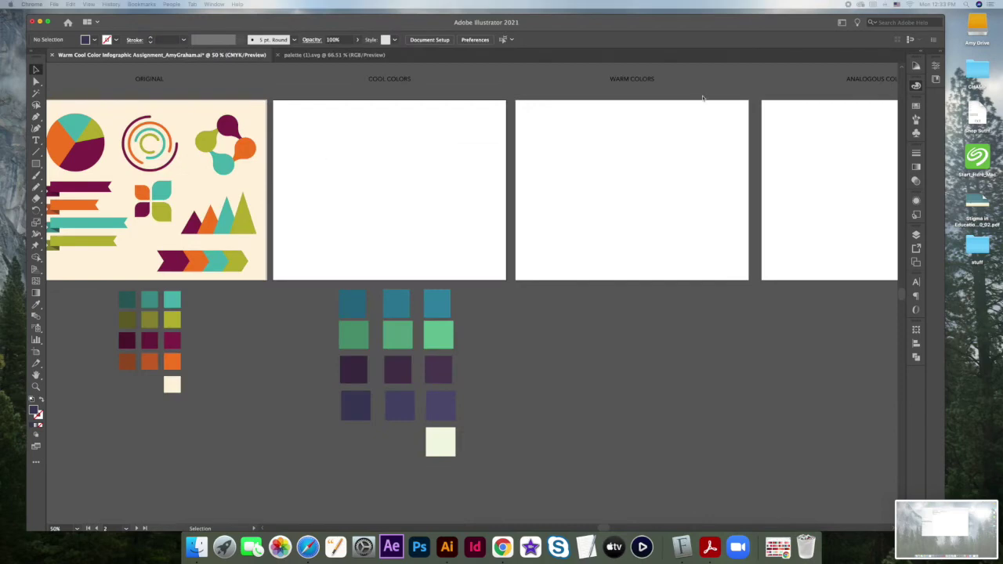
# Activate the Illustrator window so its CMYK Color panel reappears
pyautogui.click(691, 34)
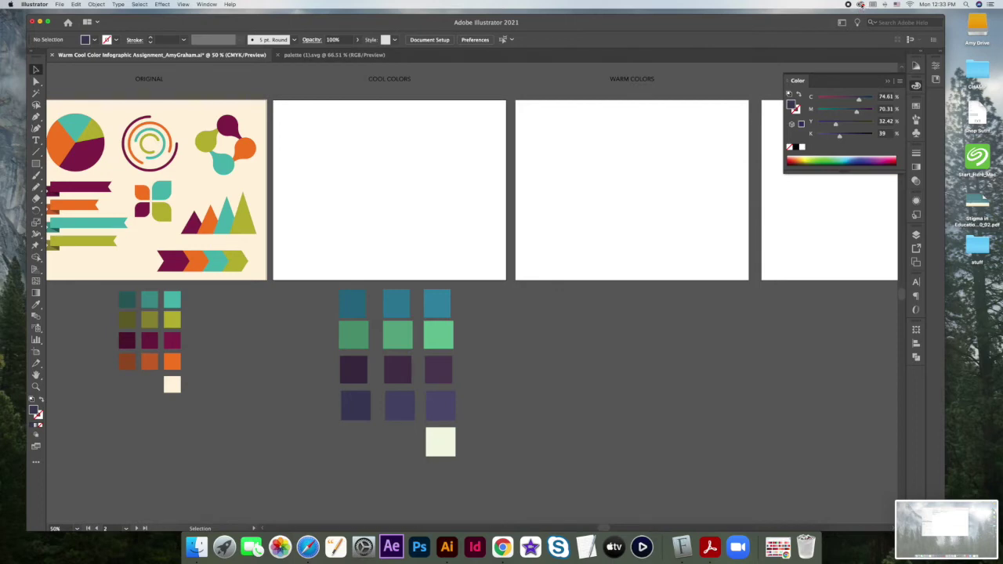
# Launch the Adobe Color web app from Creative Cloud's Web apps list
pyautogui.click(861, 4)
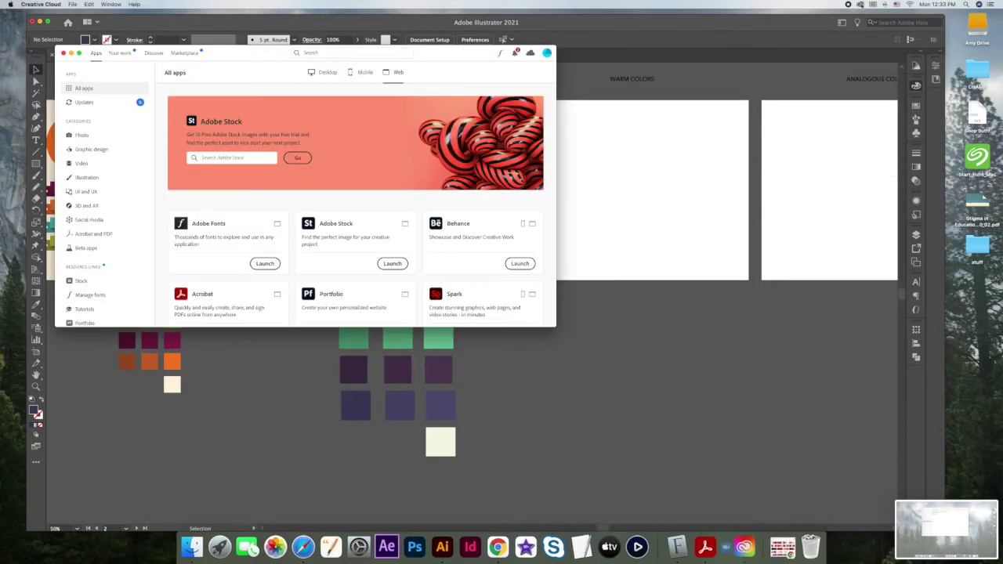
pyautogui.moveTo(263, 57); pyautogui.dragTo(366, 57)
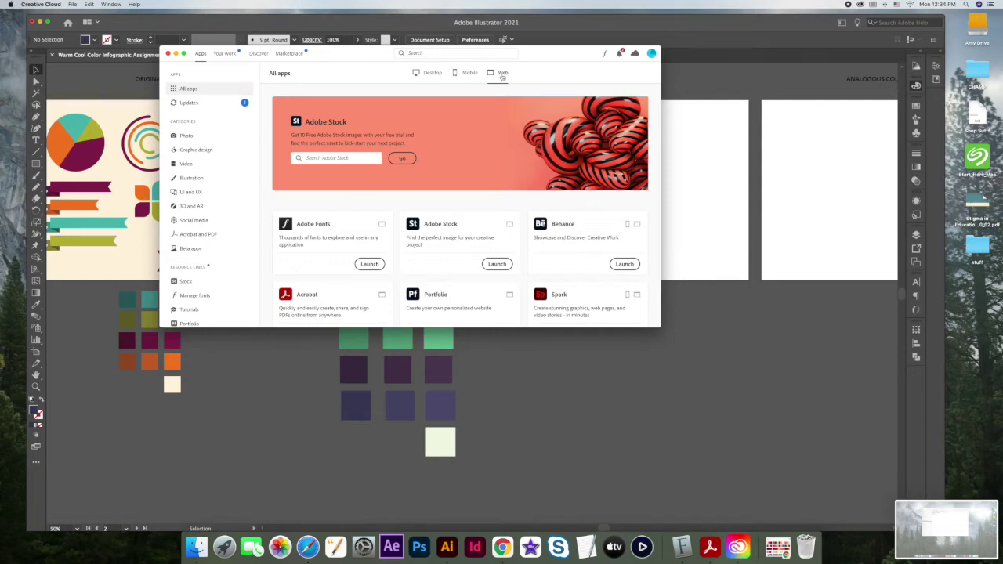
pyautogui.scroll(-1, 433, 139)
pyautogui.scroll(-5, 434, 139)
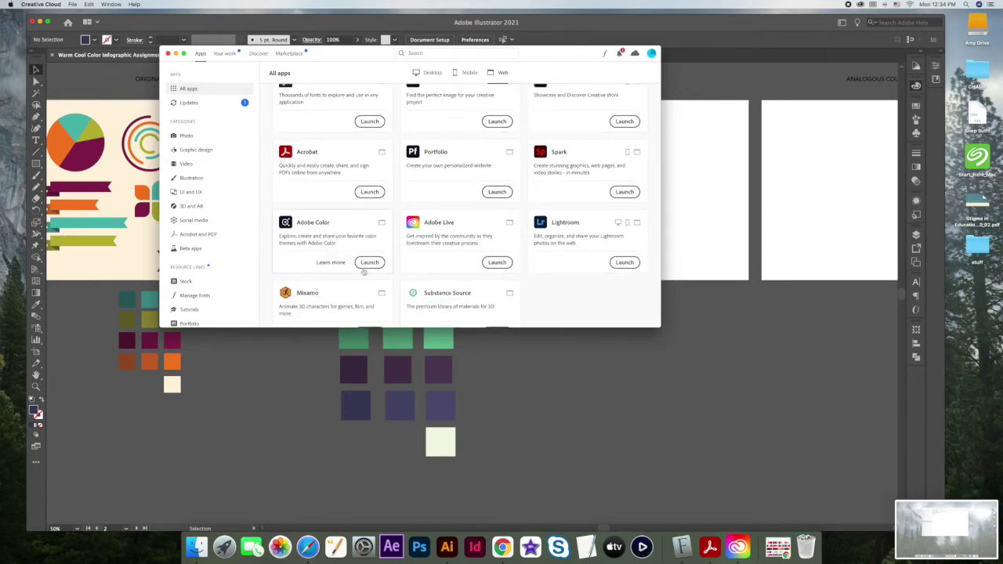
pyautogui.click(370, 263)
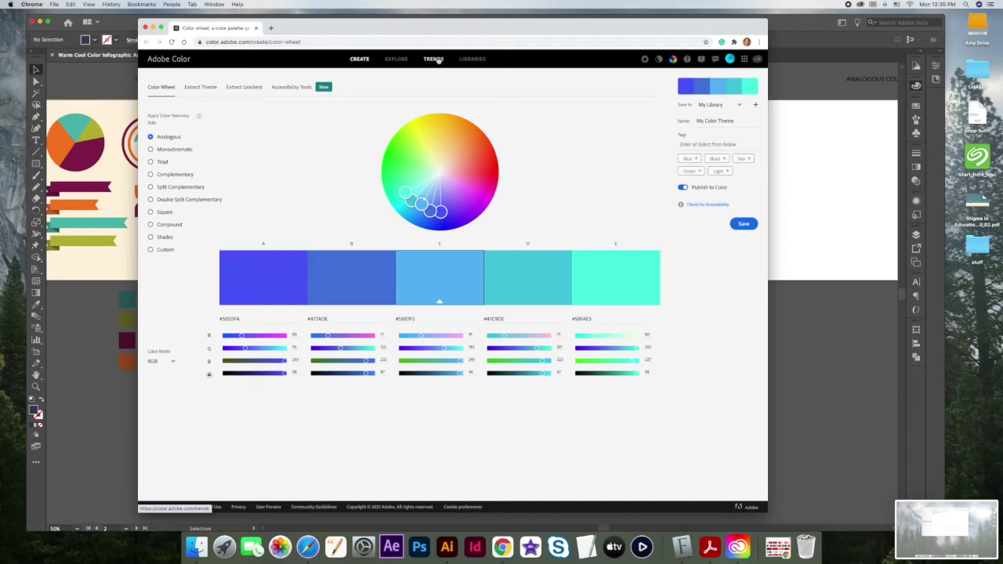
# Switch from Adobe Color's colour wheel to the EXPLORE page
pyautogui.click(396, 62)
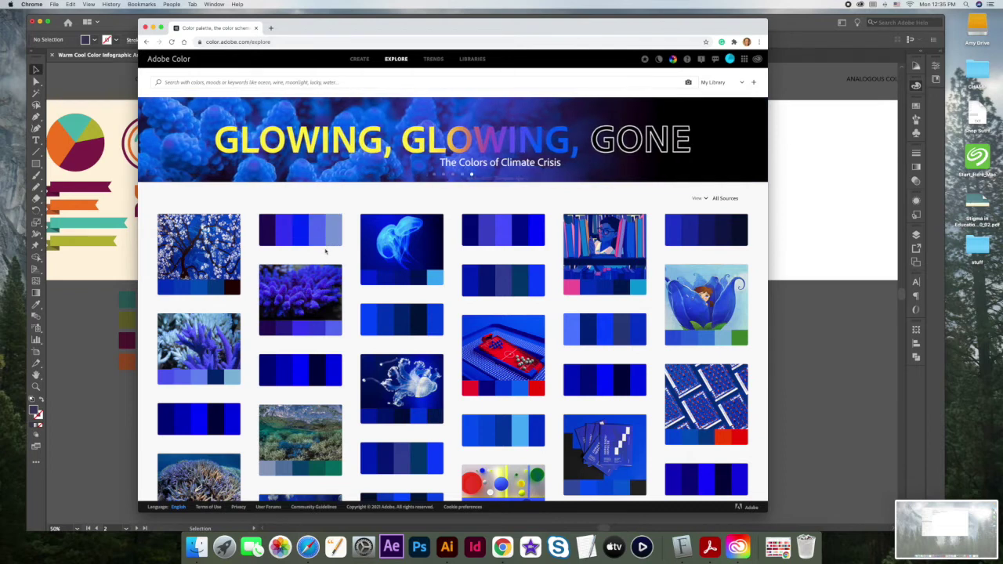
# Search Adobe Color's shared palettes for 'warm'
pyautogui.click(186, 82)
pyautogui.write('warm')
pyautogui.press('Return')
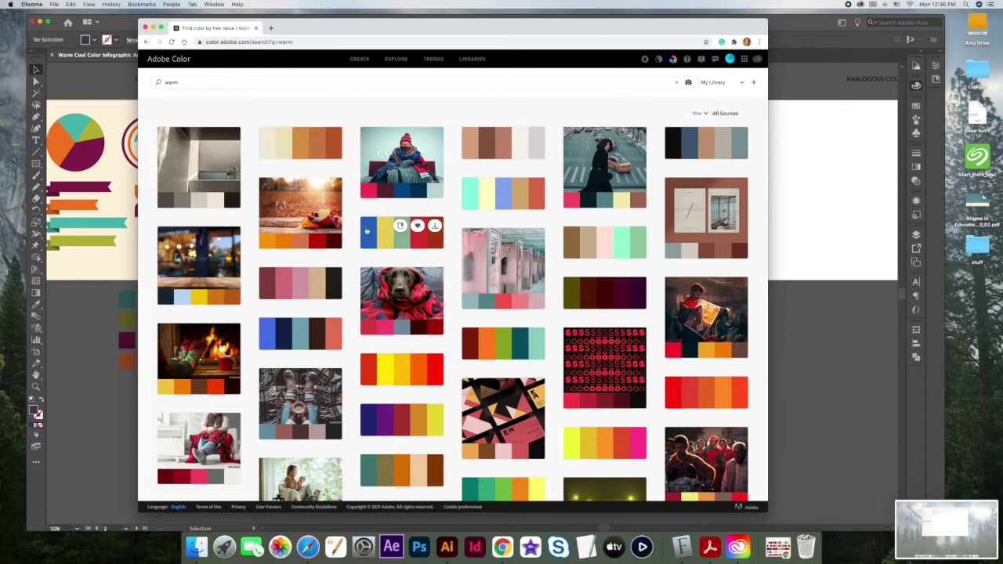
# Scroll the warm results and open the yellow-to-pink Warm 02 palette
pyautogui.scroll(-5, 368, 228)
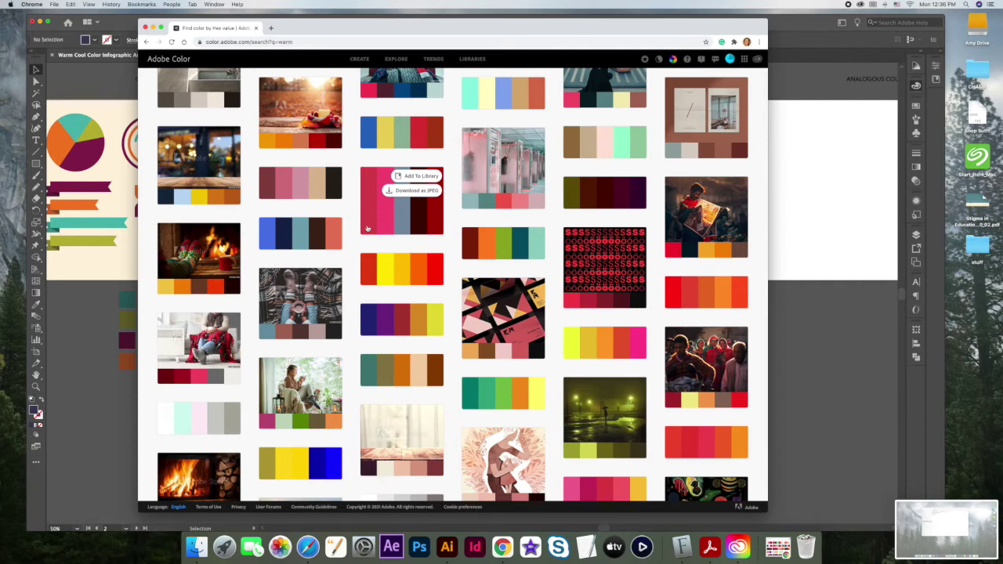
pyautogui.scroll(-2, 368, 228)
pyautogui.scroll(-7, 368, 228)
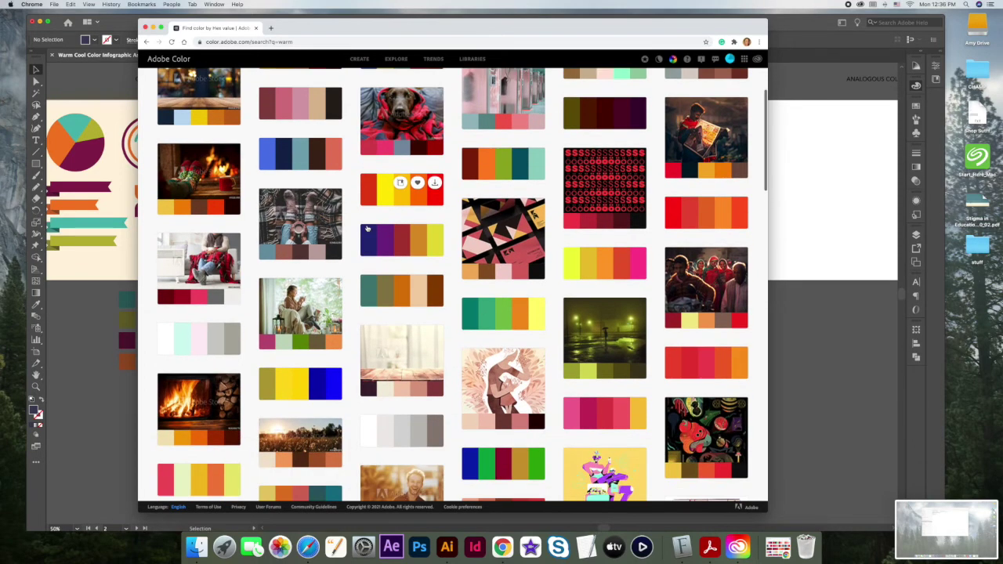
pyautogui.scroll(-5, 367, 228)
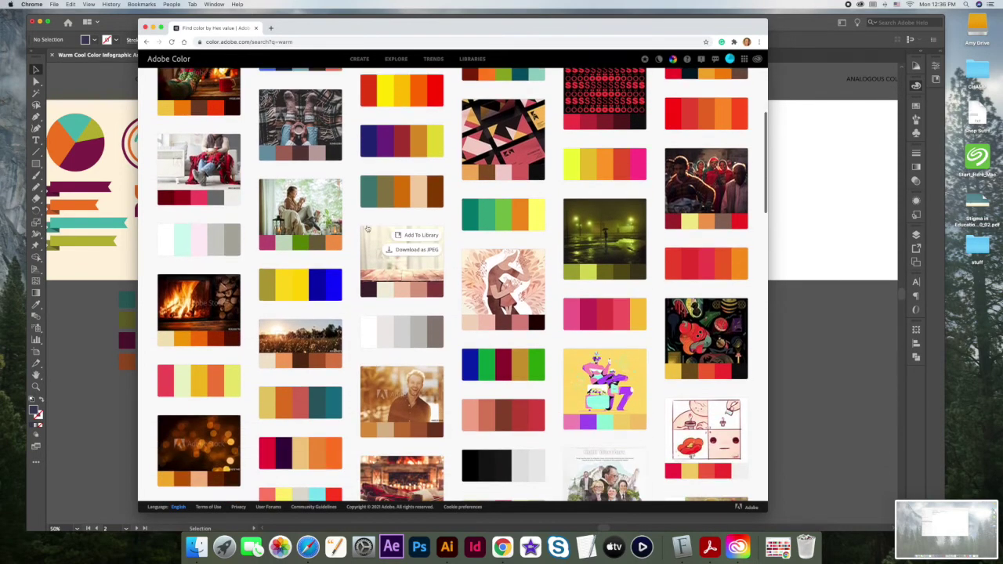
pyautogui.scroll(-1, 368, 228)
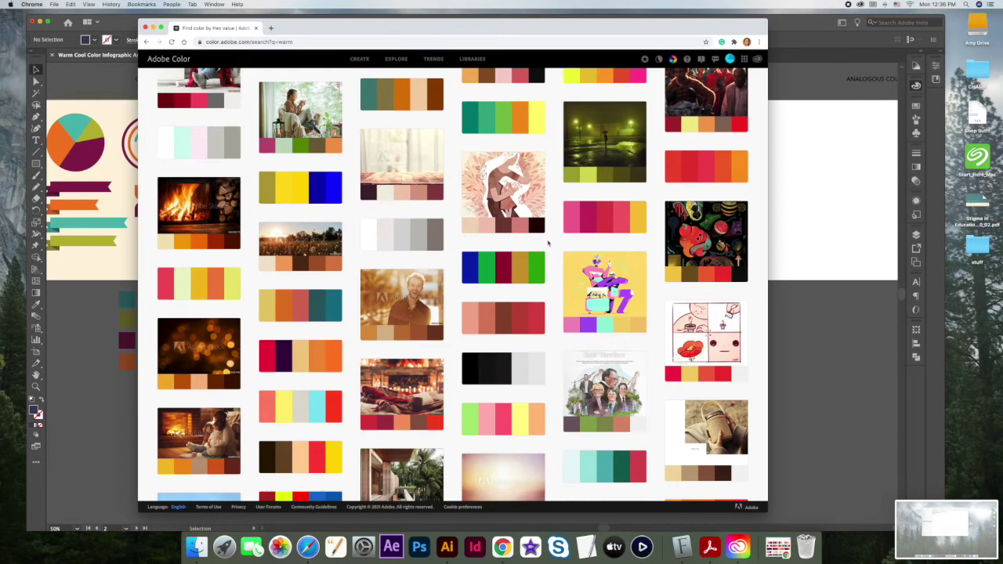
pyautogui.scroll(-3, 548, 243)
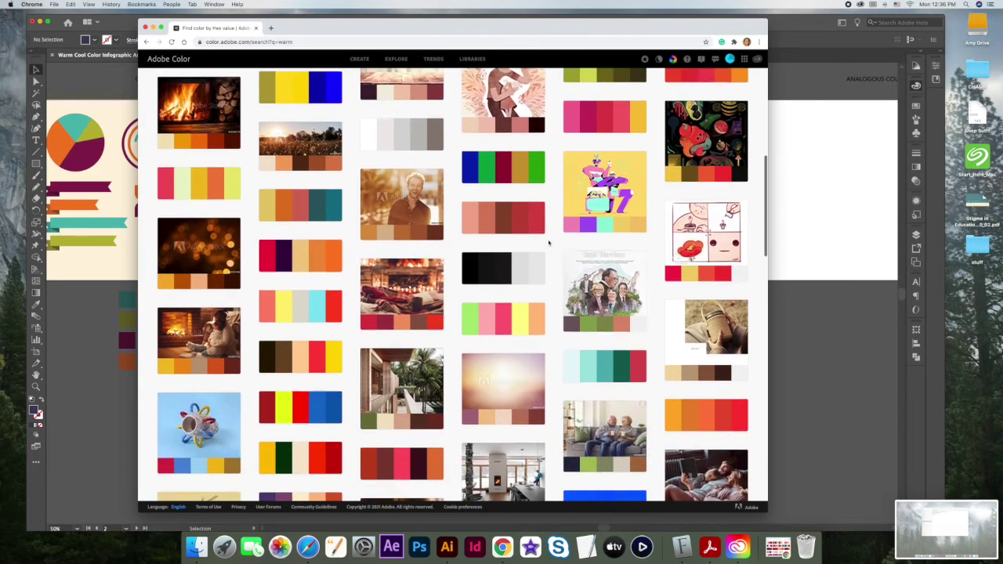
pyautogui.scroll(-2, 549, 243)
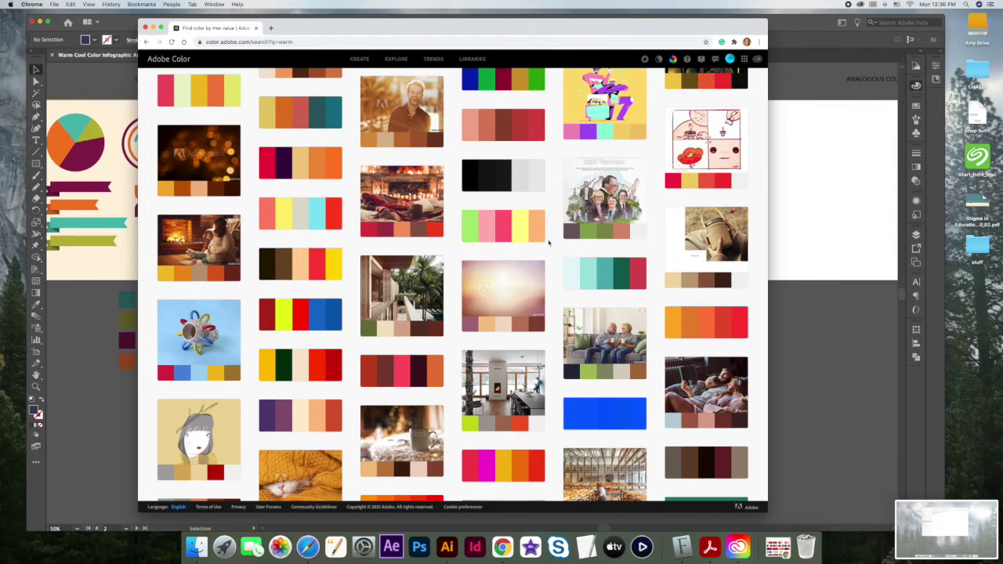
pyautogui.scroll(4, 549, 243)
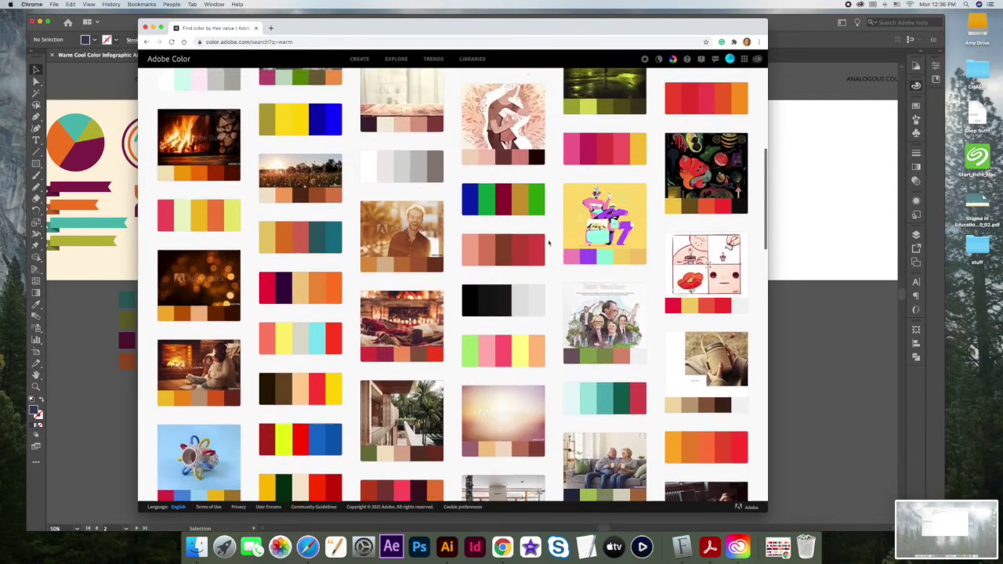
pyautogui.scroll(2, 548, 243)
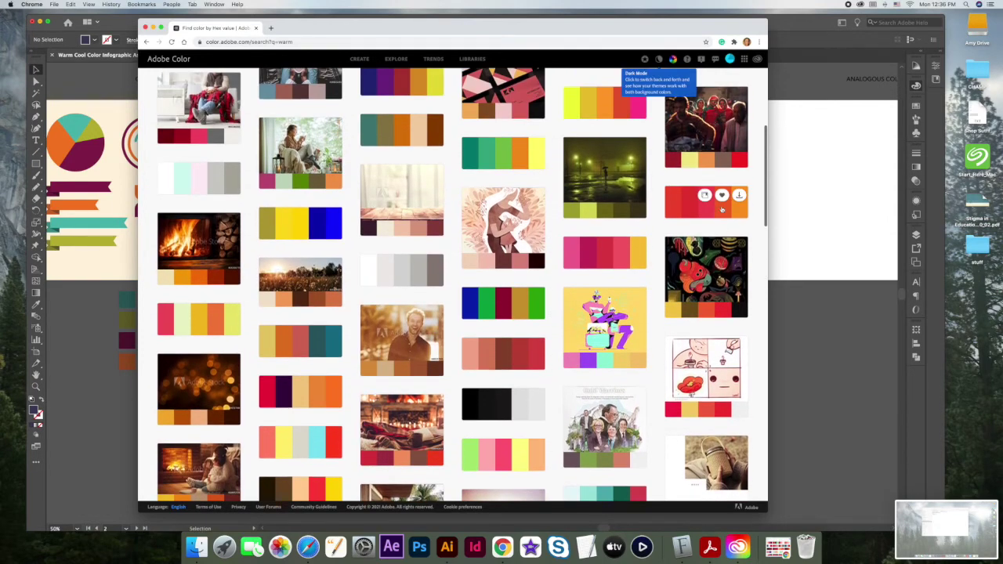
pyautogui.scroll(2, 674, 200)
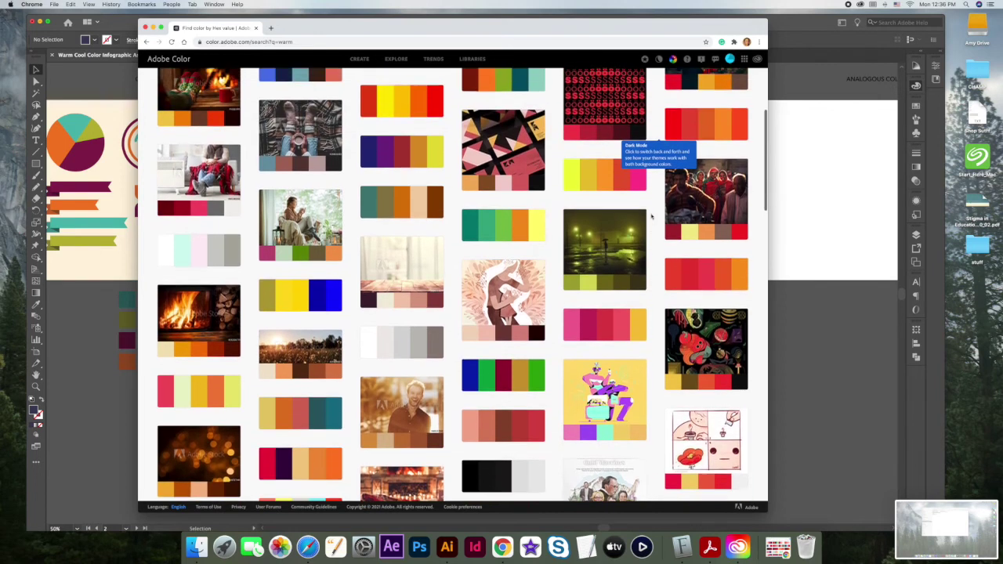
pyautogui.scroll(1, 592, 183)
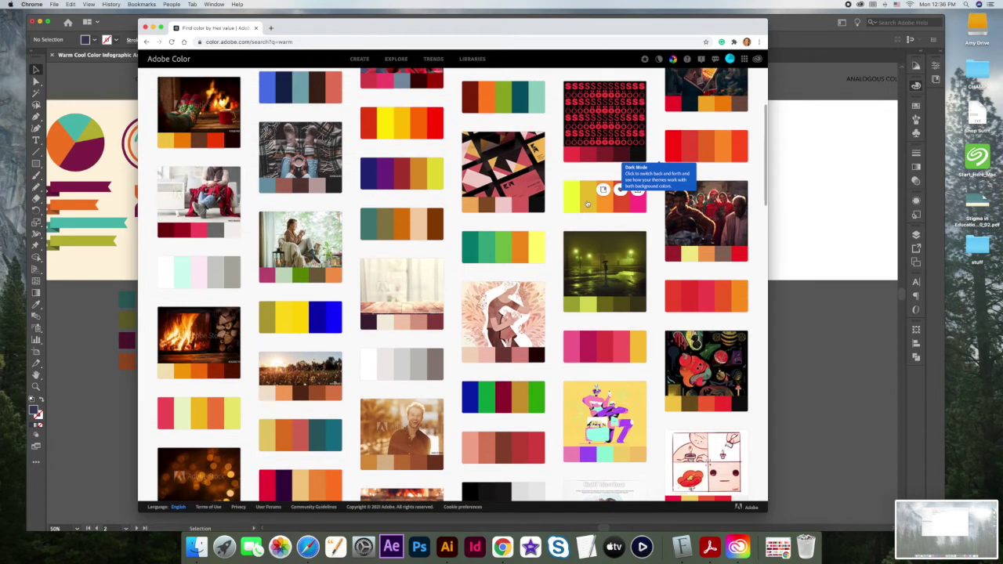
pyautogui.click(589, 202)
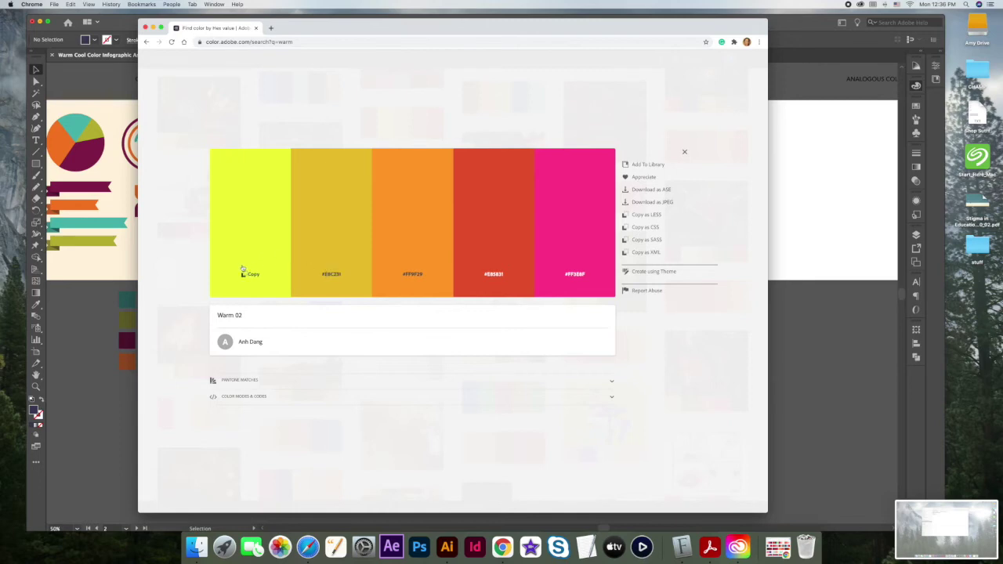
# Add Warm 02 to the library and close Chrome to return to Illustrator
pyautogui.click(645, 165)
pyautogui.click(803, 374)
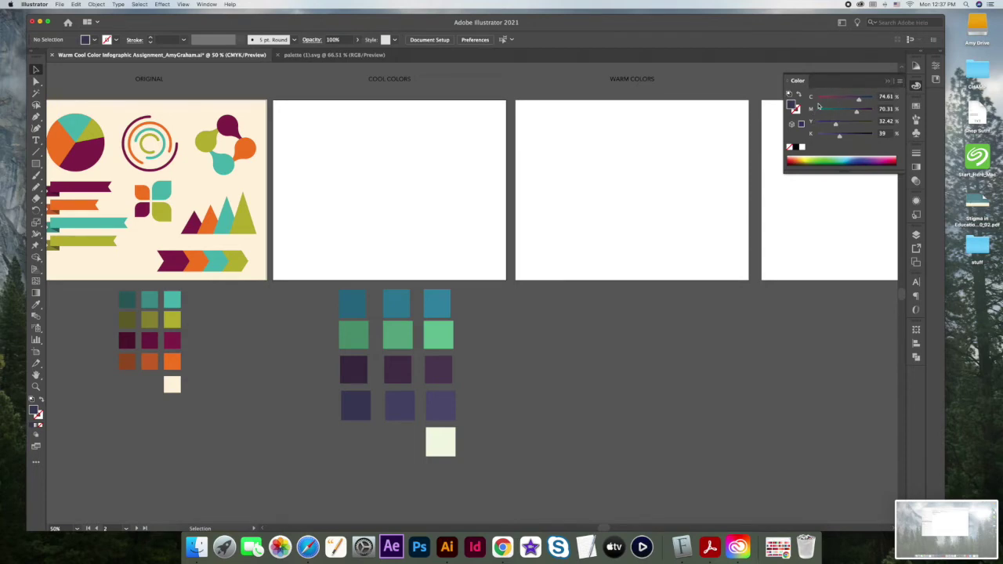
# Check the fill's hex value 3E3D5B in Web Safe RGB, then restore the CMYK readout and collapse the Color panel
pyautogui.click(900, 82)
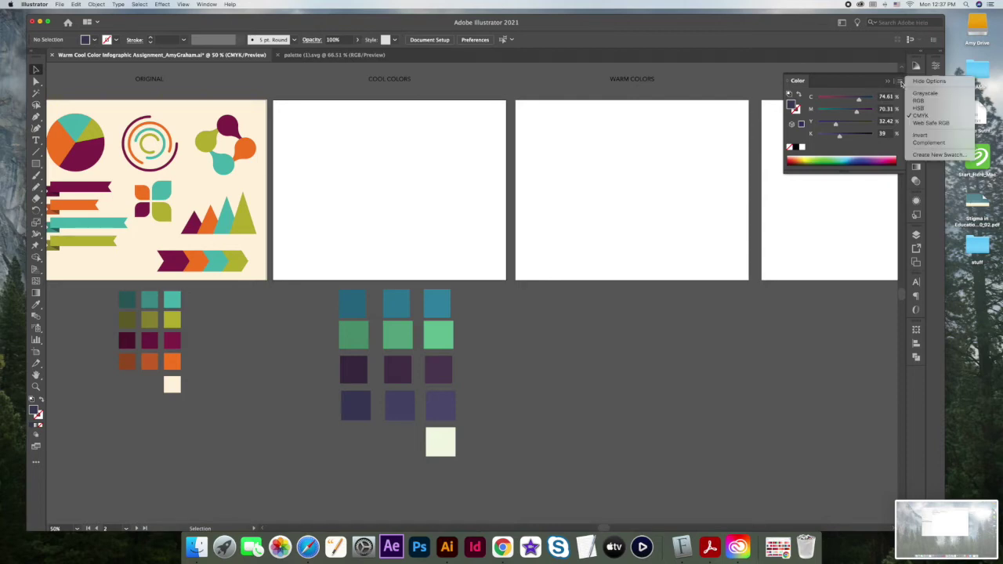
pyautogui.click(931, 124)
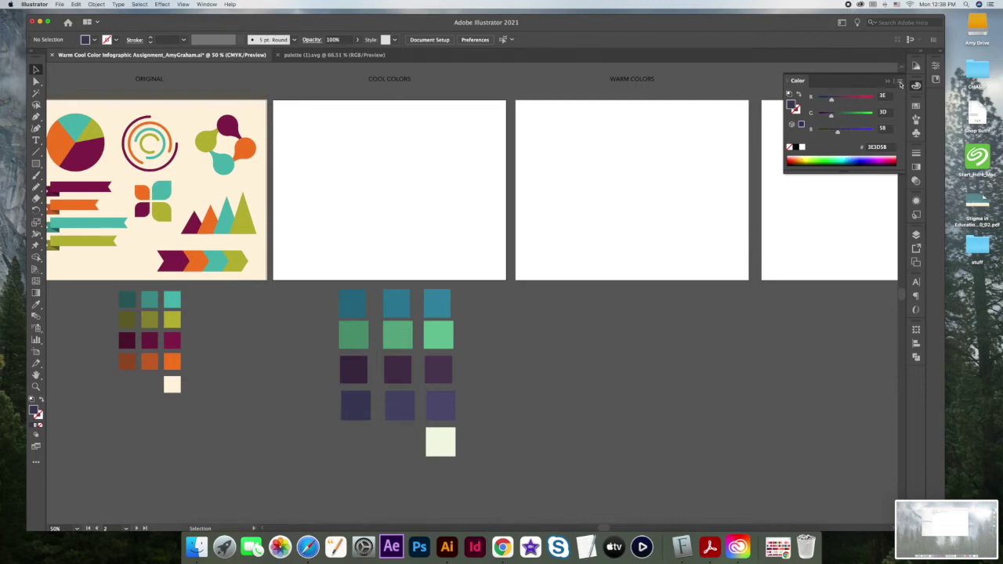
pyautogui.click(901, 84)
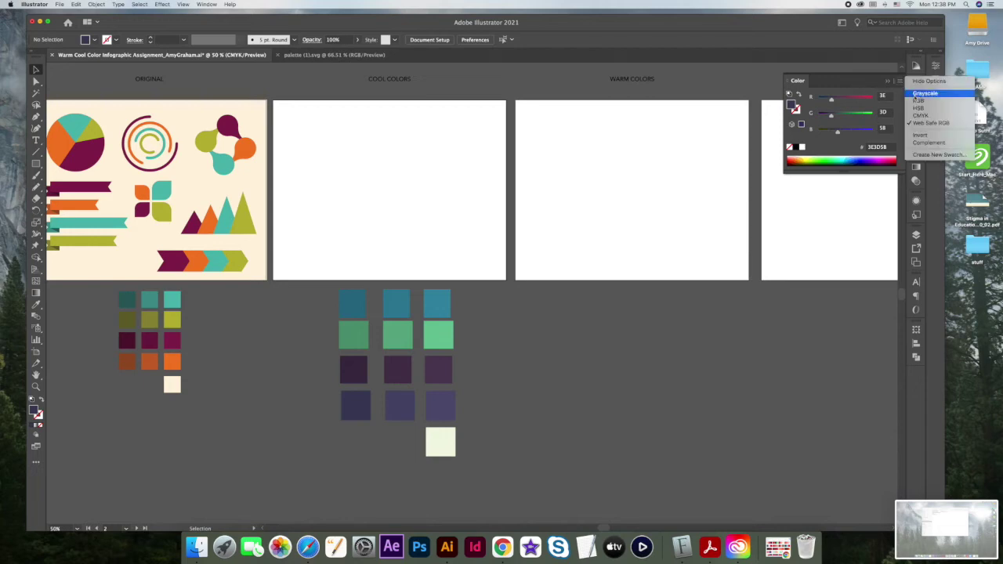
pyautogui.click(916, 118)
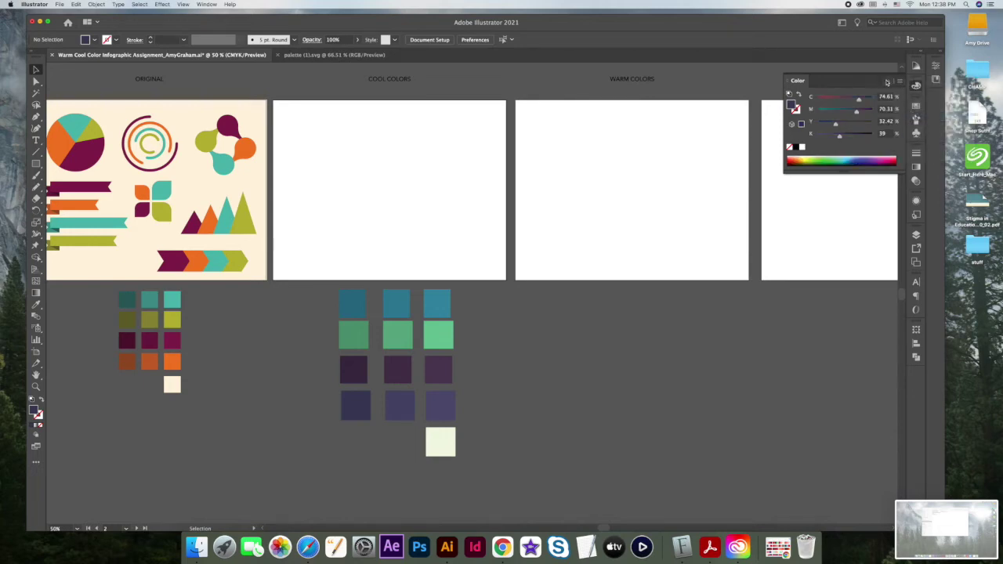
pyautogui.click(890, 82)
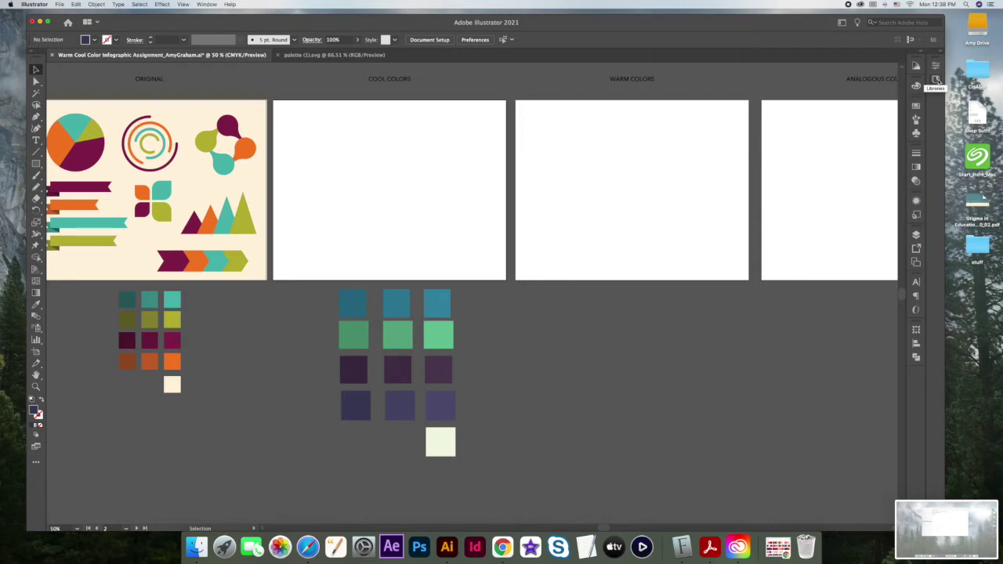
# Open Libraries and Alt-drag a copy of the right cool swatch column beneath the Warm Colors artboard
pyautogui.click(936, 81)
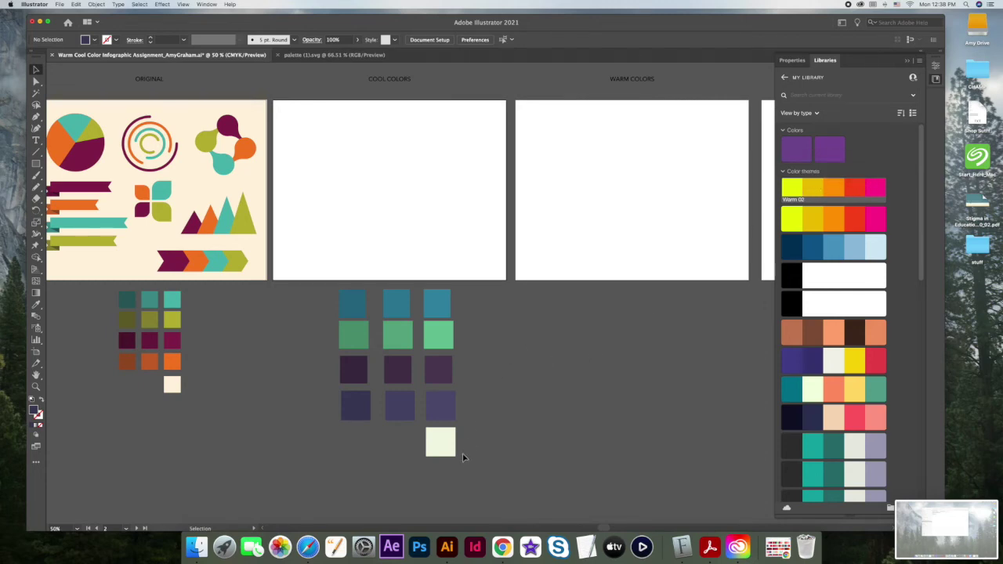
pyautogui.click(438, 299)
pyautogui.click(486, 345)
pyautogui.click(428, 294)
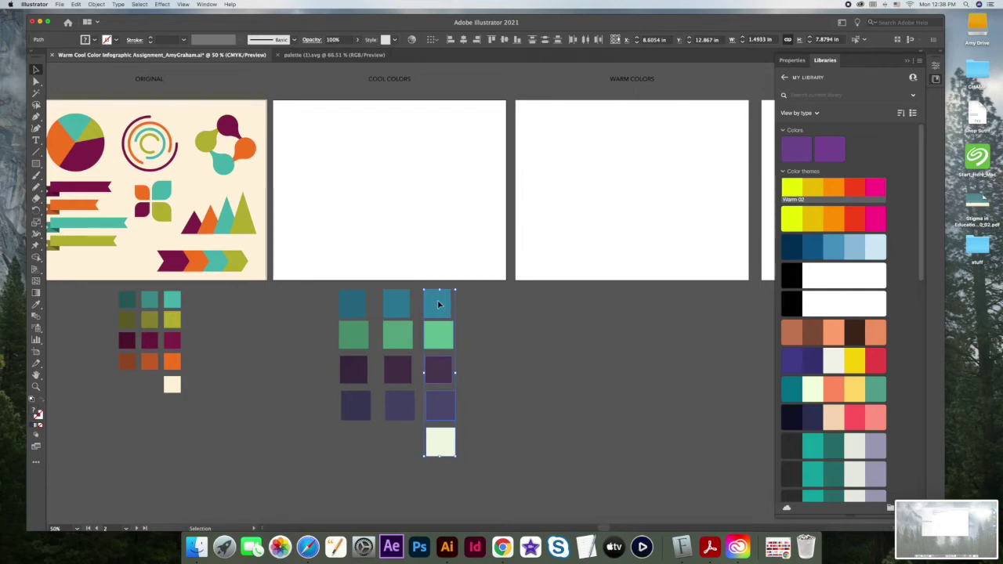
pyautogui.moveTo(439, 304); pyautogui.dragTo(706, 318)
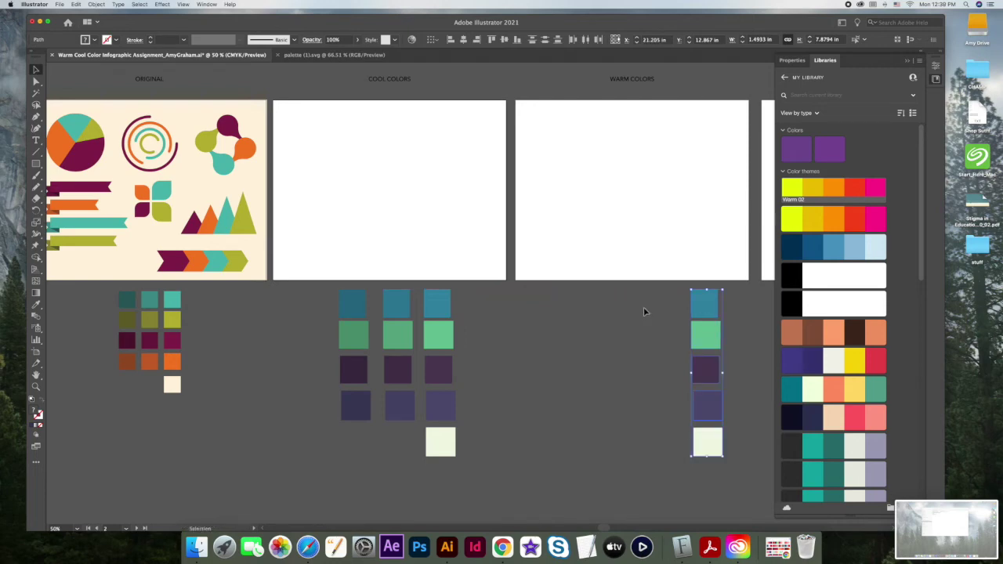
# Fill the fourth, third and second warm squares with Warm 02 pink, red and orange
pyautogui.click(666, 305)
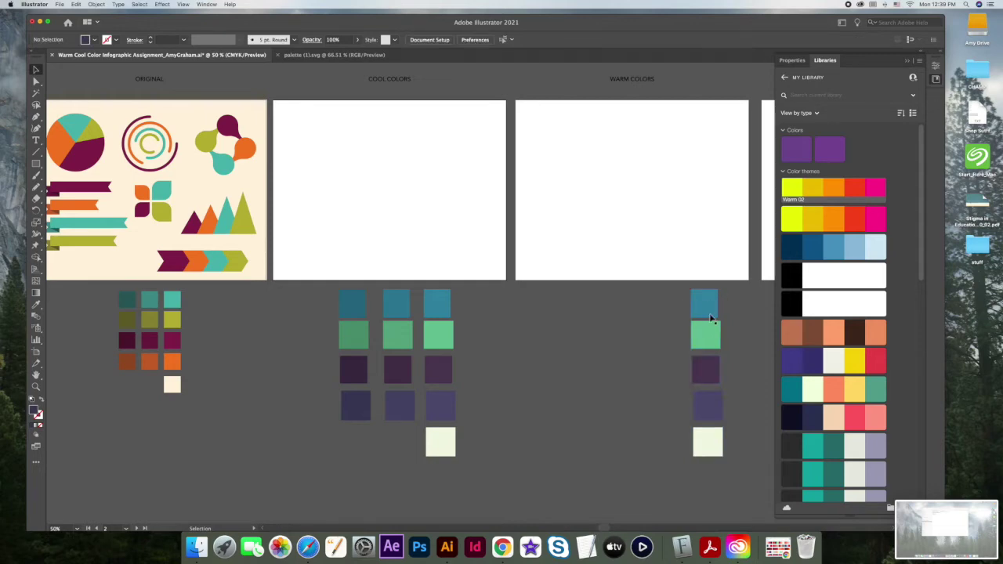
pyautogui.click(708, 405)
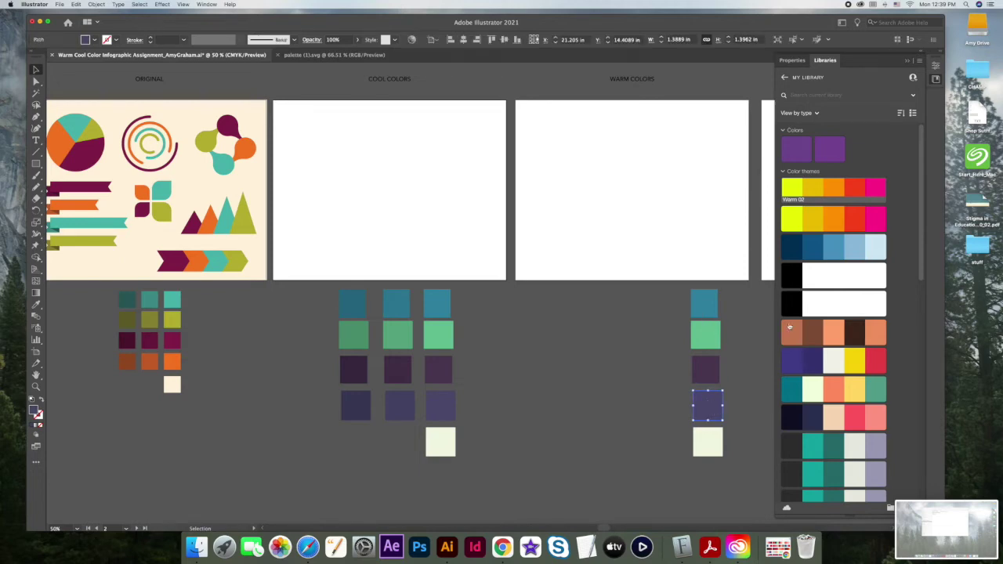
pyautogui.click(879, 190)
pyautogui.click(708, 370)
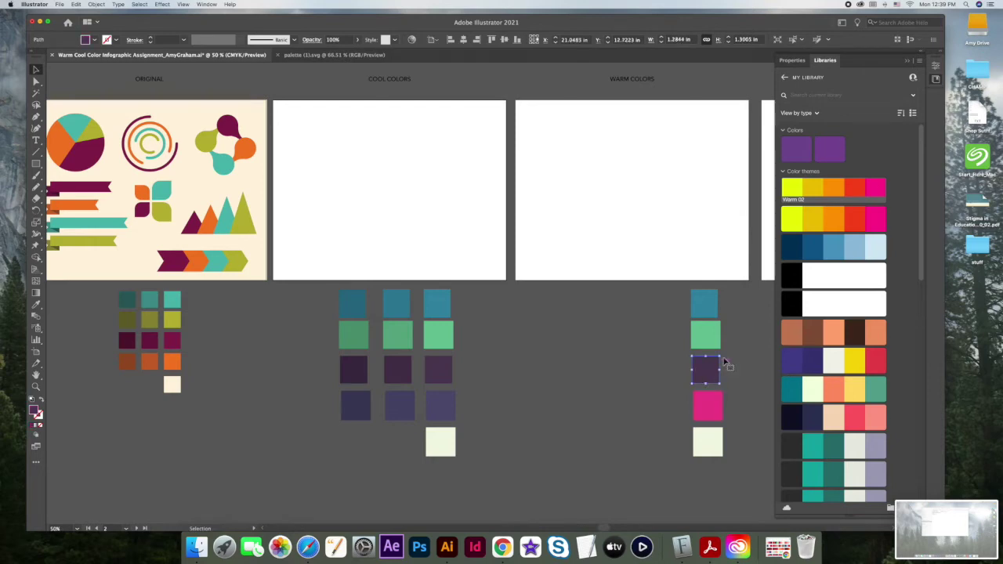
pyautogui.click(857, 190)
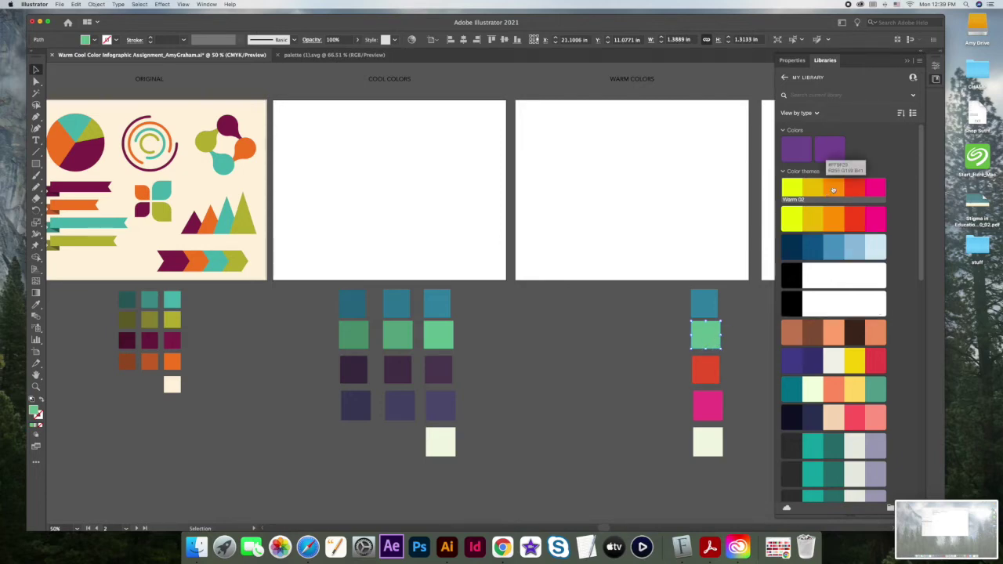
pyautogui.click(834, 190)
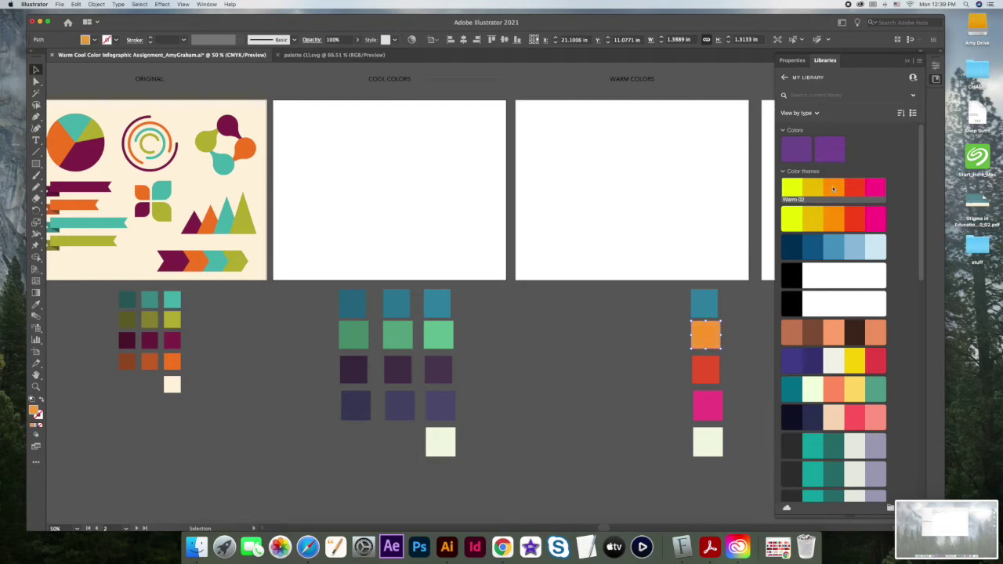
# Make the top square Warm 02 lime and the bottom square dark yellow, then collapse Libraries
pyautogui.click(704, 308)
pyautogui.click(813, 189)
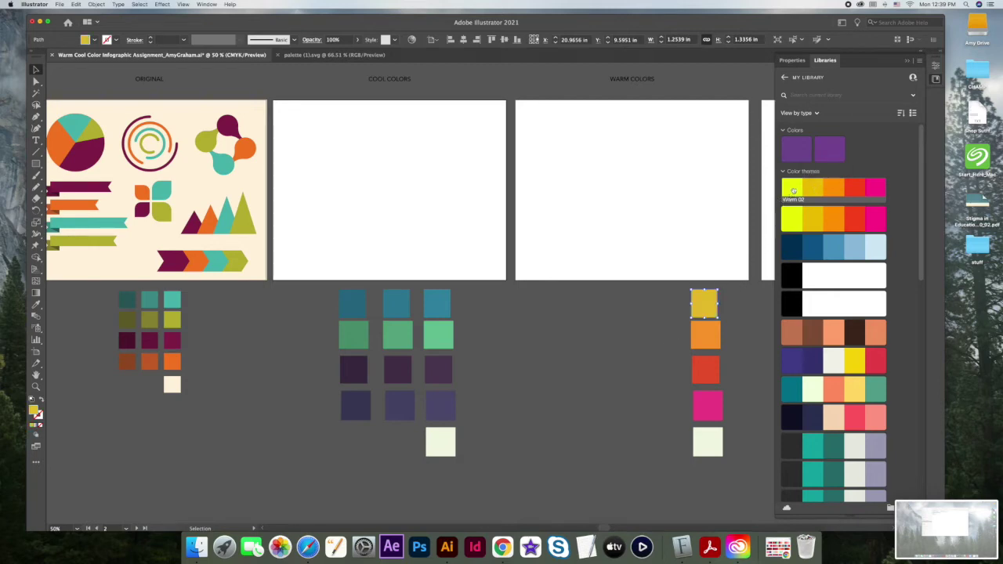
pyautogui.click(792, 191)
pyautogui.click(665, 340)
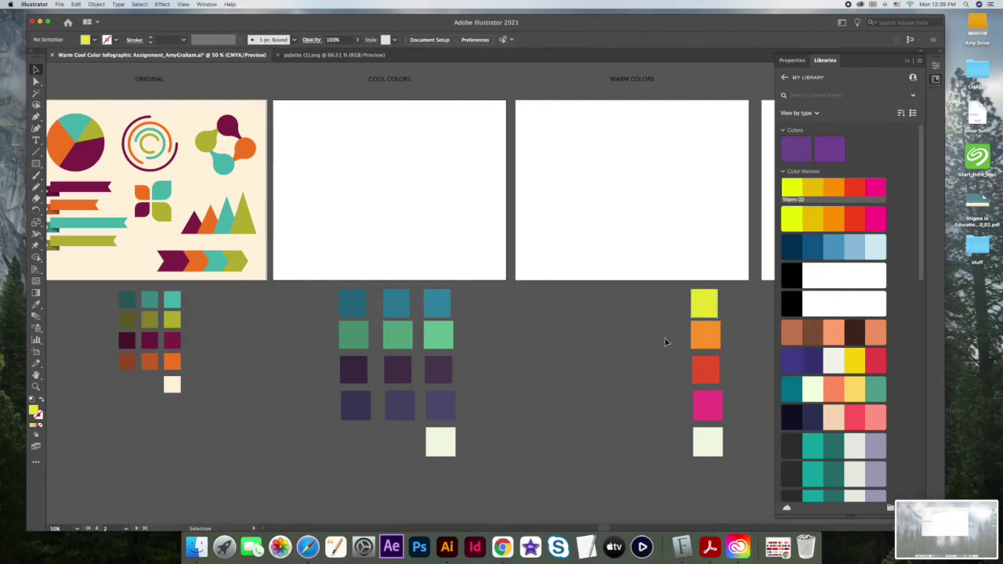
pyautogui.click(708, 448)
pyautogui.click(815, 189)
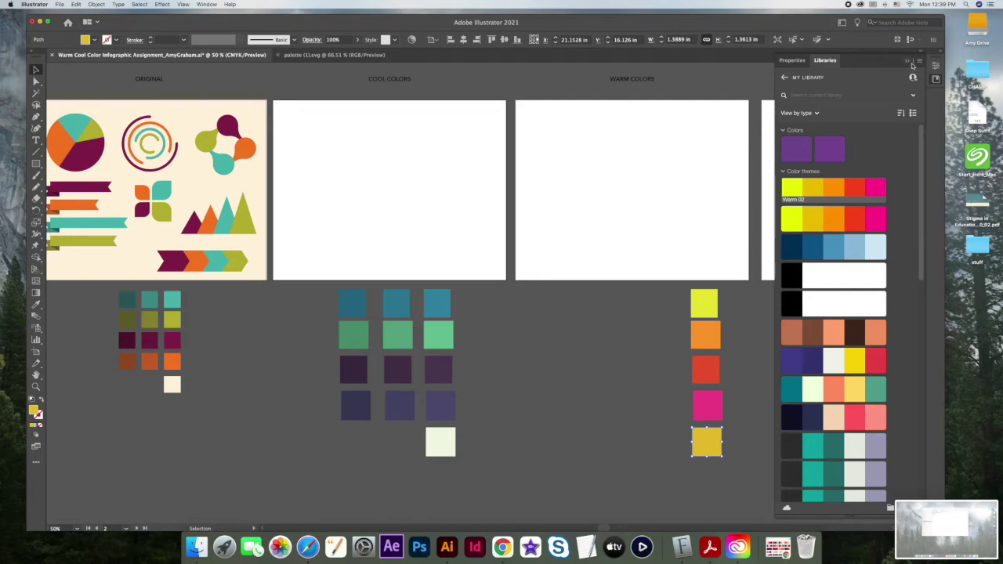
pyautogui.click(908, 62)
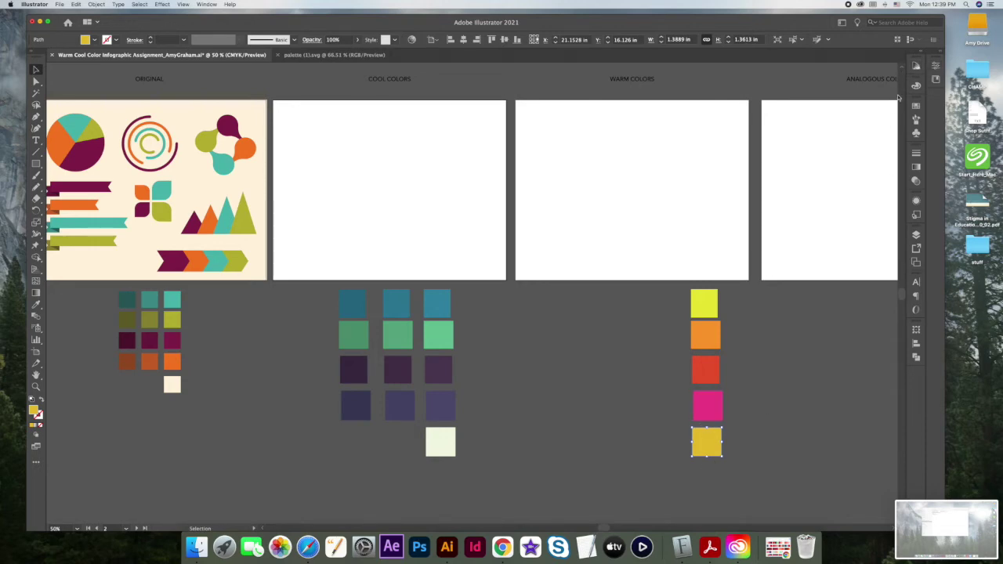
# Lighten the bottom warm square to a pale yellow tint using Color Guide tints of the current yellow
pyautogui.click(916, 66)
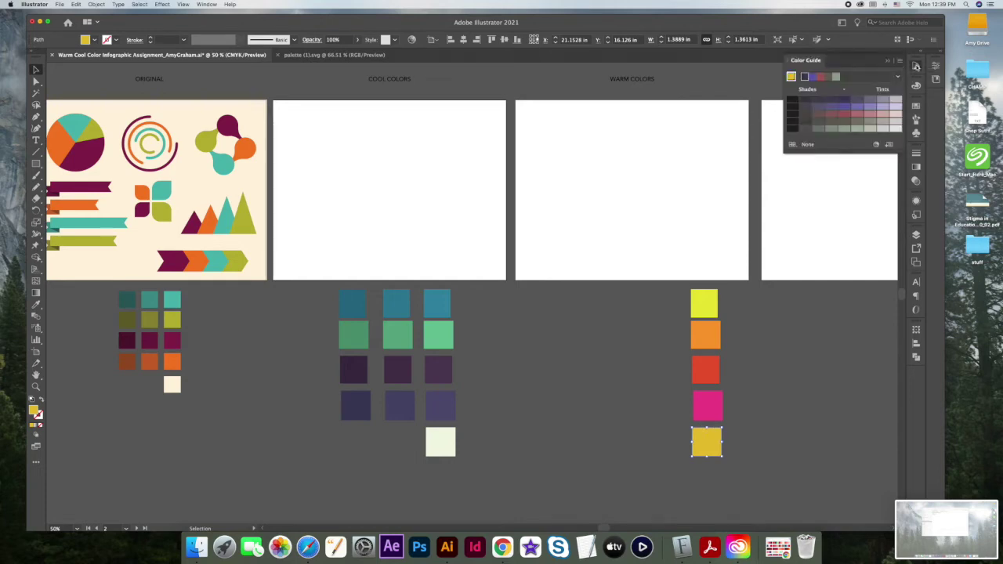
pyautogui.click(792, 76)
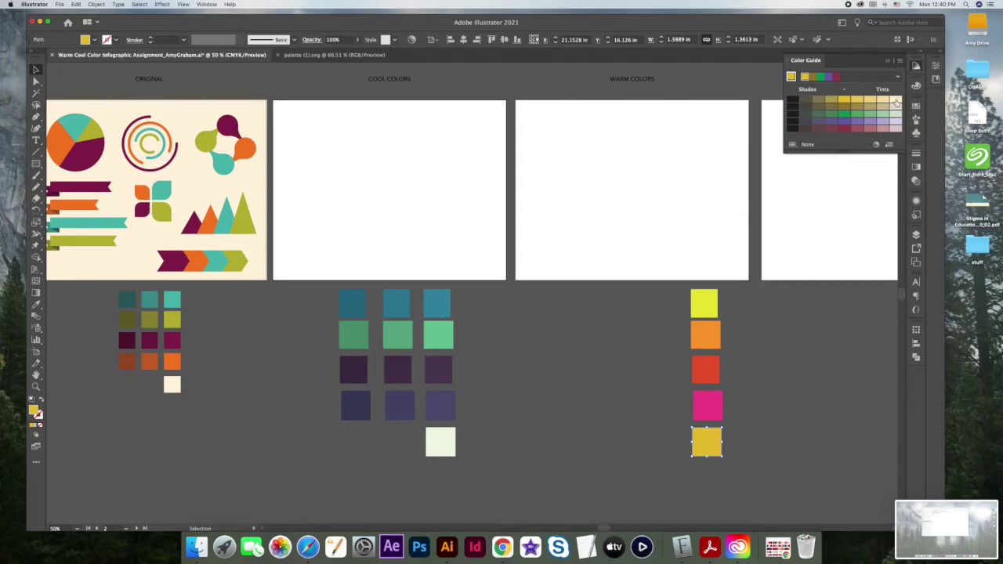
pyautogui.click(897, 103)
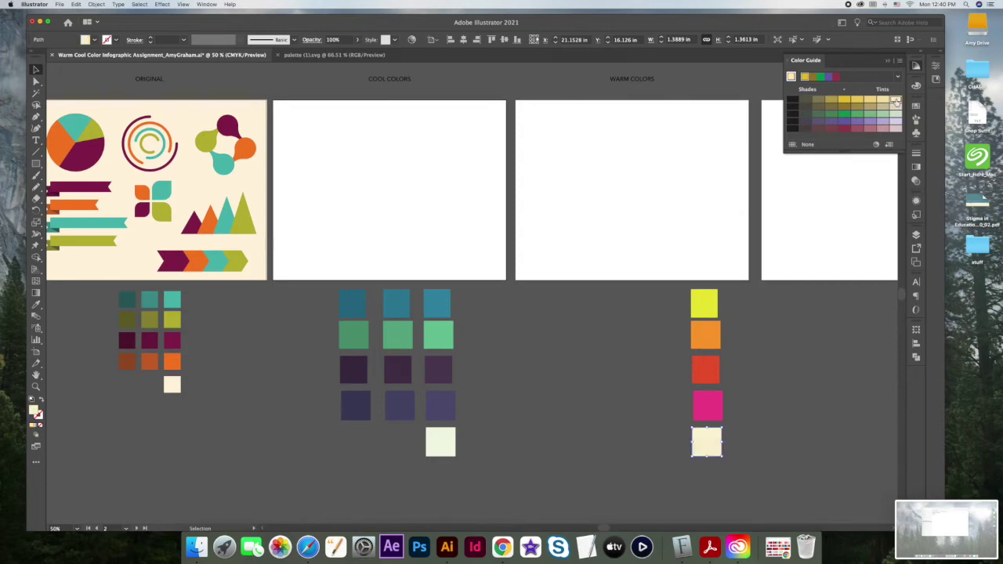
pyautogui.click(884, 102)
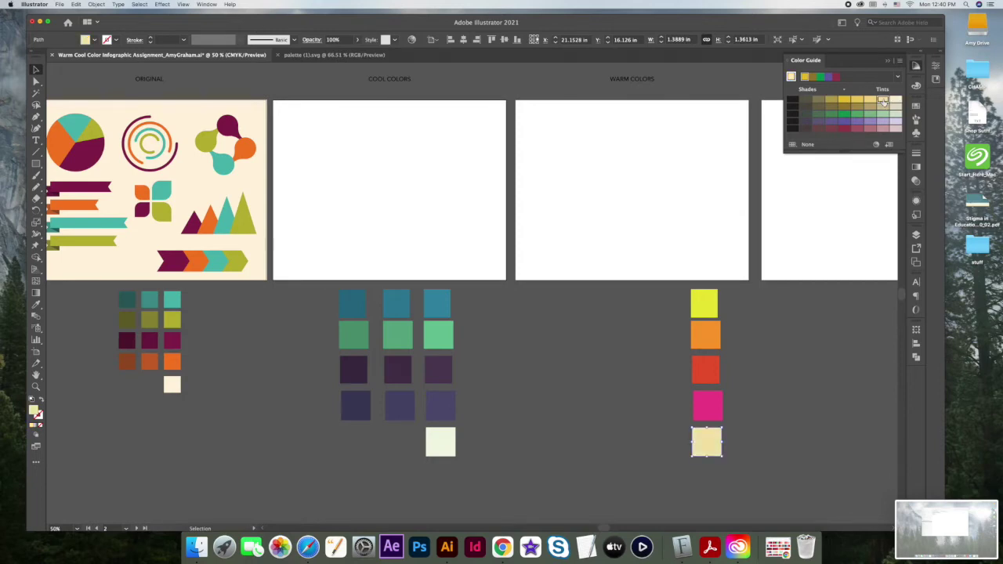
pyautogui.click(764, 369)
pyautogui.hscroll(1, 582, 380)
pyautogui.hscroll(5, 582, 379)
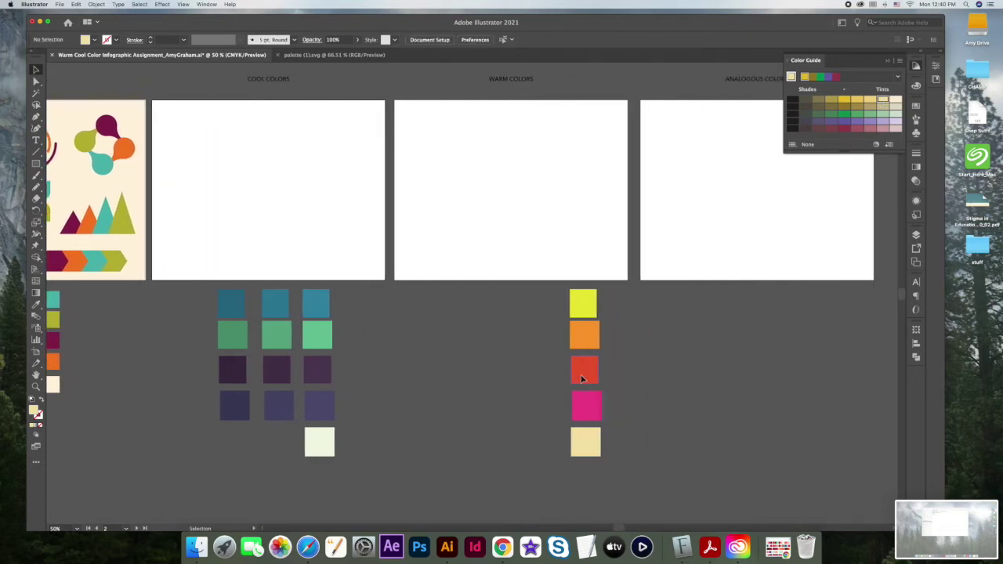
pyautogui.hscroll(3, 581, 380)
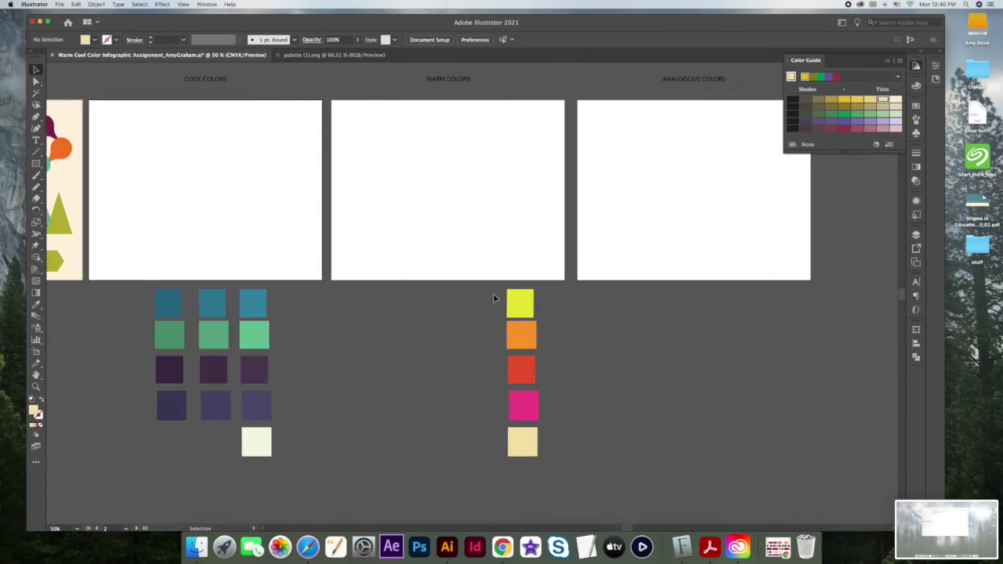
# Duplicate the top four warm squares into two additional columns to the left
pyautogui.click(522, 334)
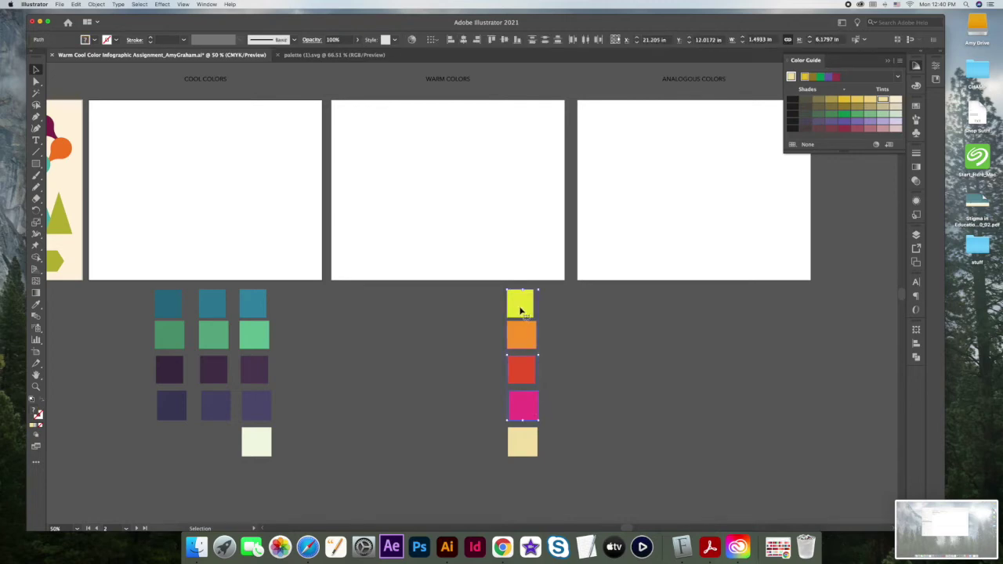
pyautogui.moveTo(519, 310); pyautogui.dragTo(470, 309)
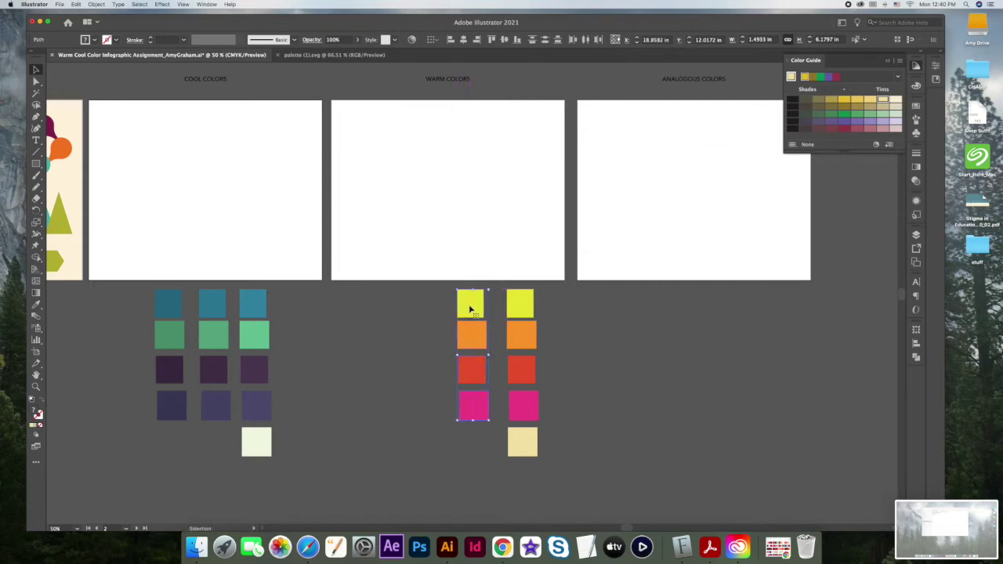
pyautogui.moveTo(471, 308); pyautogui.dragTo(419, 306)
pyautogui.click(619, 315)
# Darken the middle and left yellow and orange squares with the CMYK K slider
pyautogui.click(480, 309)
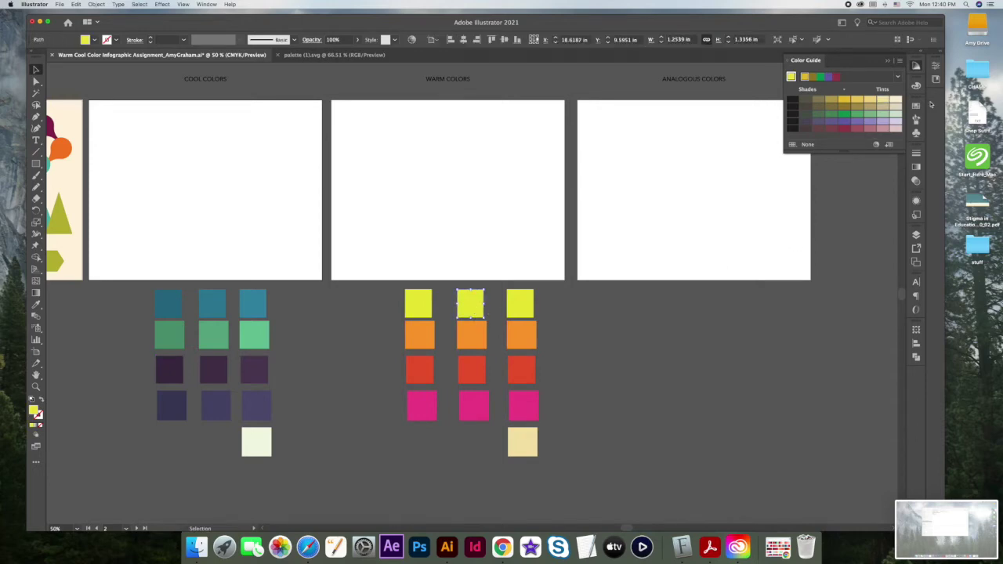
pyautogui.click(916, 67)
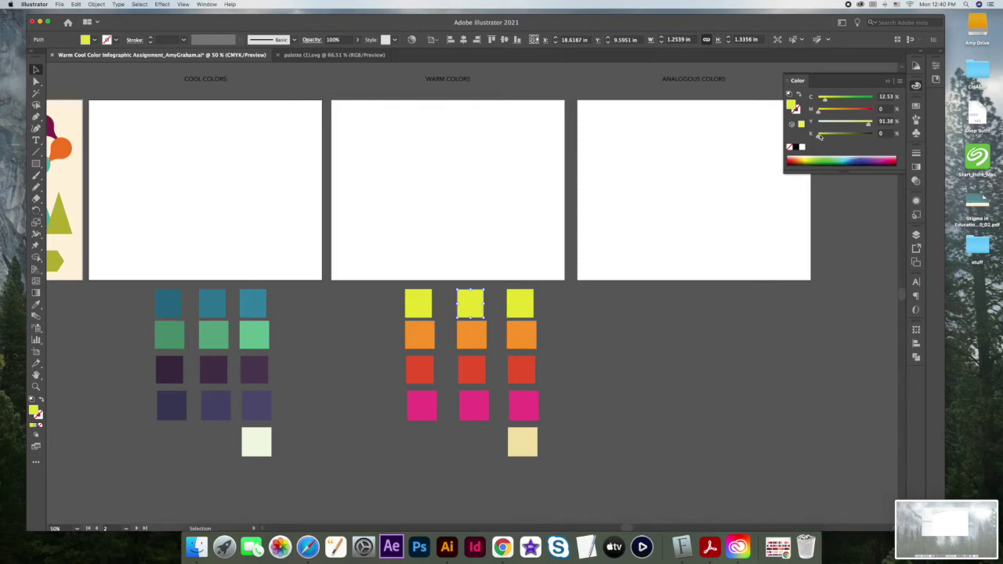
pyautogui.moveTo(819, 138); pyautogui.dragTo(828, 136)
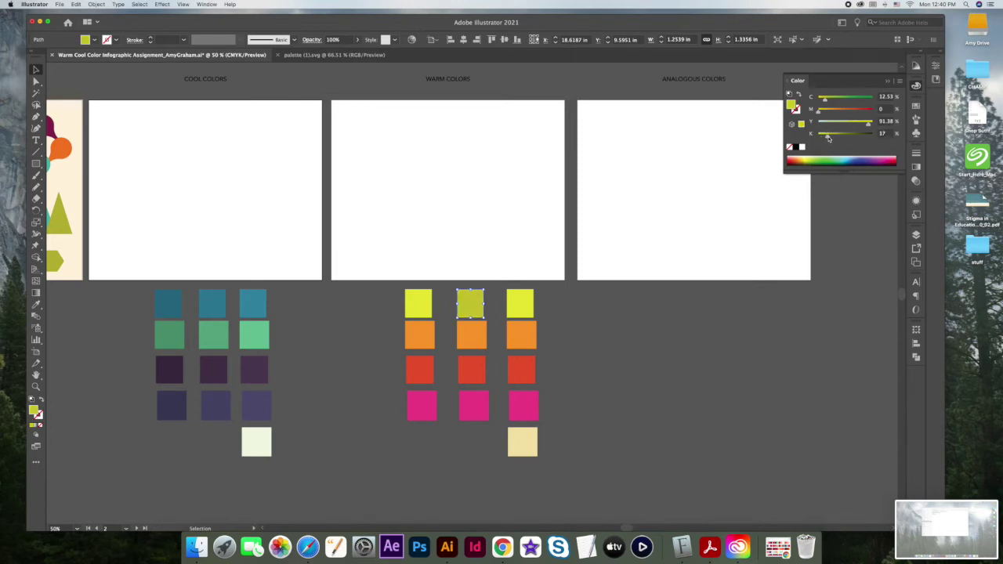
pyautogui.click(429, 302)
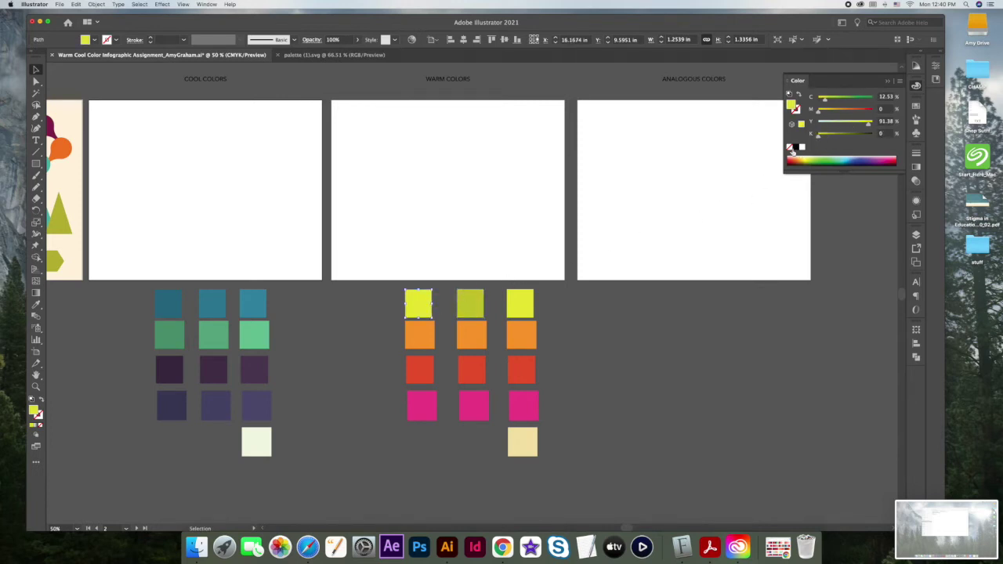
pyautogui.moveTo(821, 138); pyautogui.dragTo(836, 138)
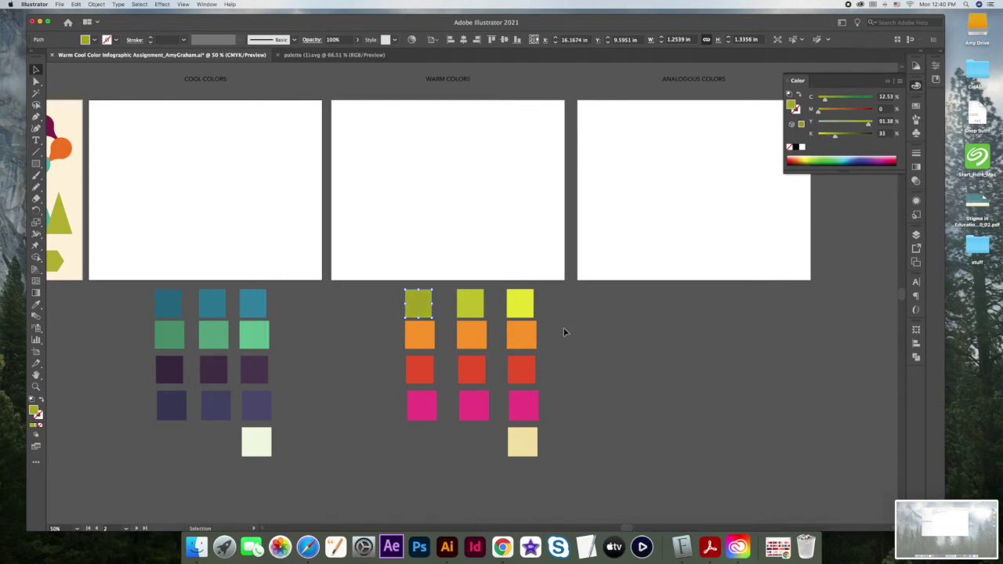
pyautogui.click(470, 335)
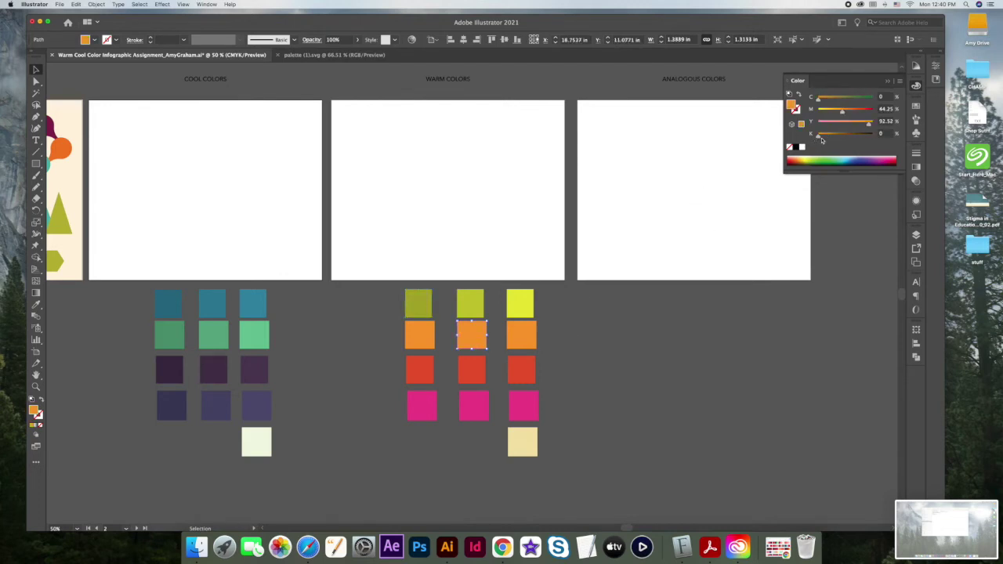
pyautogui.moveTo(821, 138); pyautogui.dragTo(828, 140)
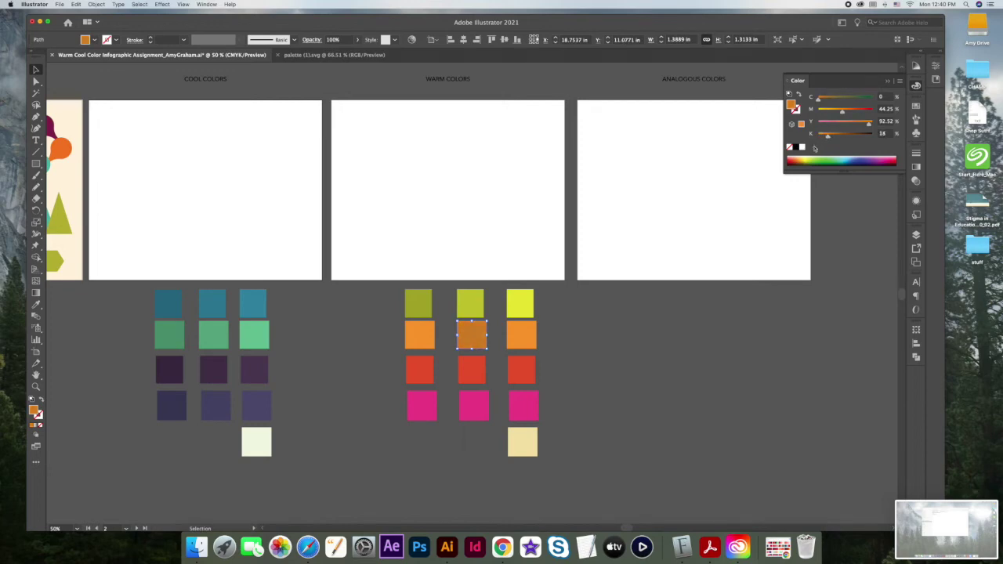
pyautogui.click(420, 335)
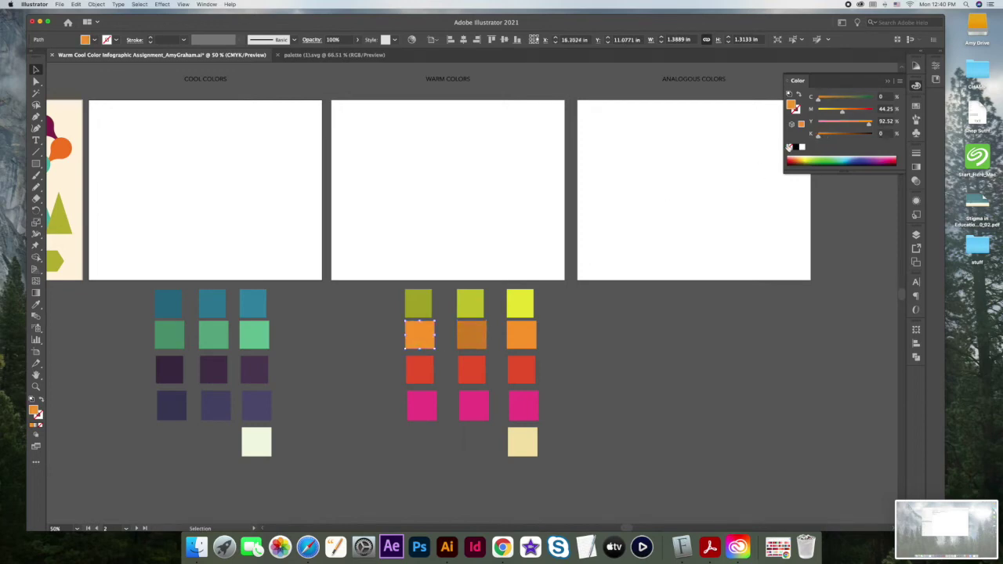
pyautogui.moveTo(818, 138); pyautogui.dragTo(832, 138)
# Darken the middle and left red and pink squares, deepening the left orange slightly more
pyautogui.click(468, 379)
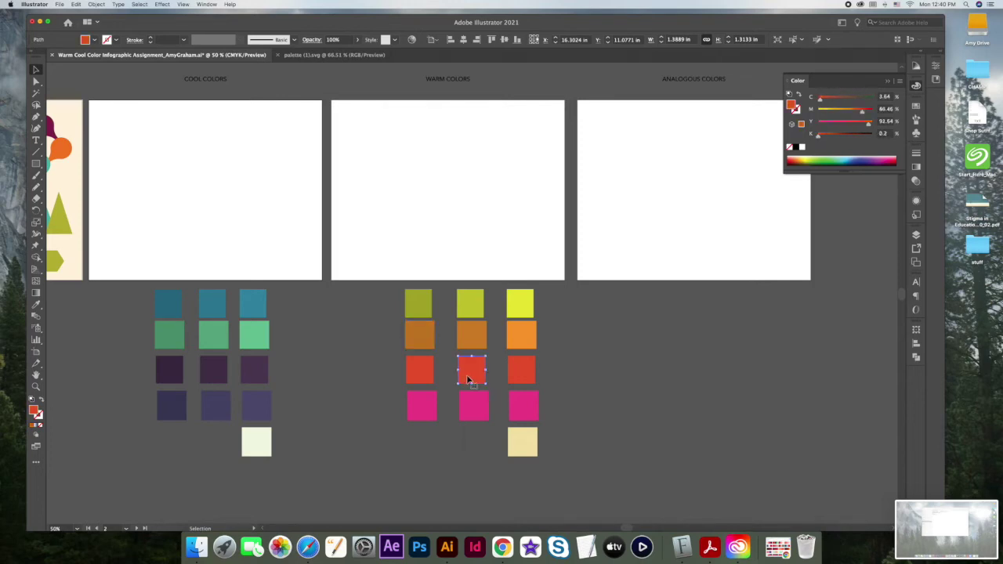
pyautogui.click(421, 335)
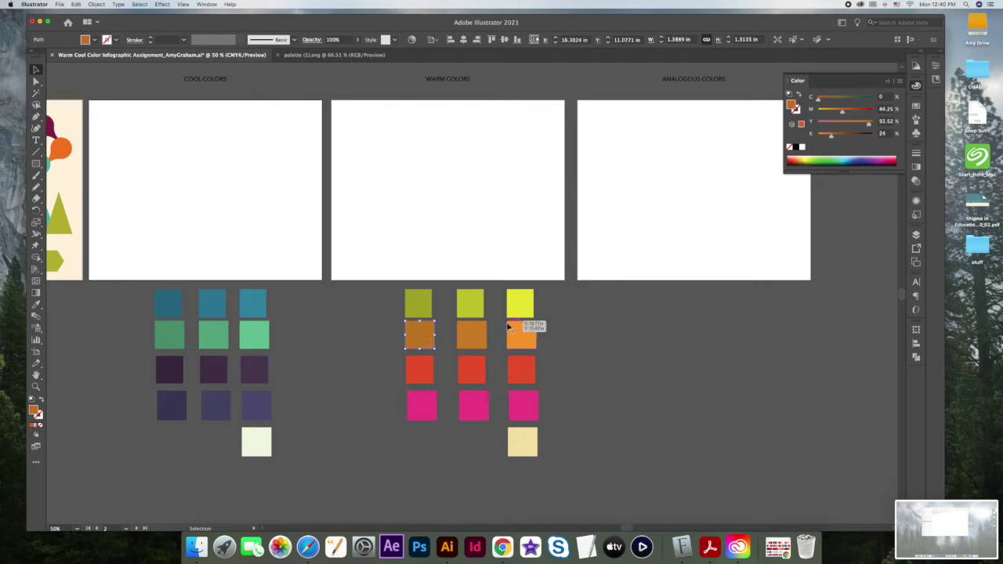
pyautogui.moveTo(831, 138); pyautogui.dragTo(834, 138)
pyautogui.click(471, 378)
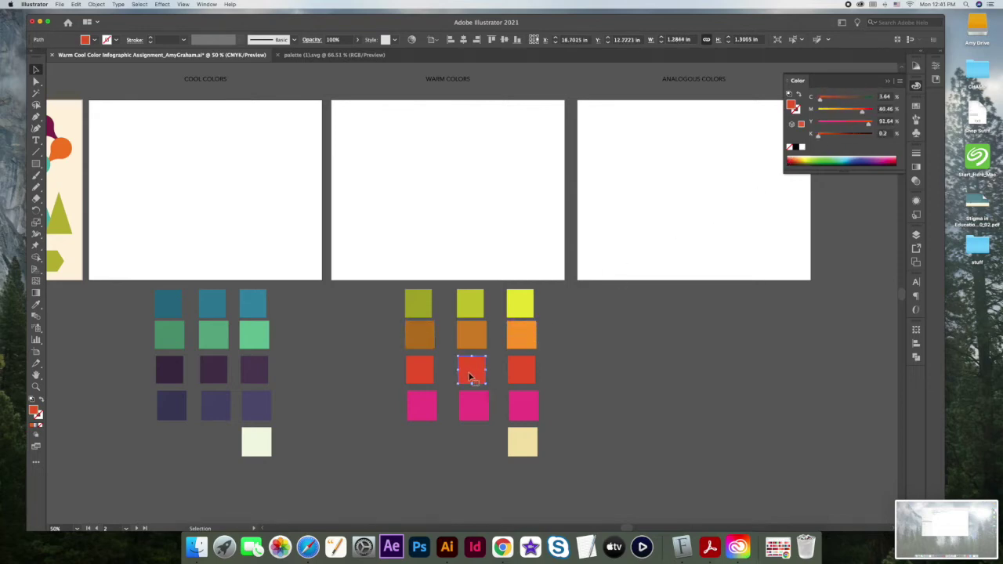
pyautogui.moveTo(820, 139); pyautogui.dragTo(827, 139)
pyautogui.click(424, 368)
pyautogui.moveTo(820, 139); pyautogui.dragTo(836, 138)
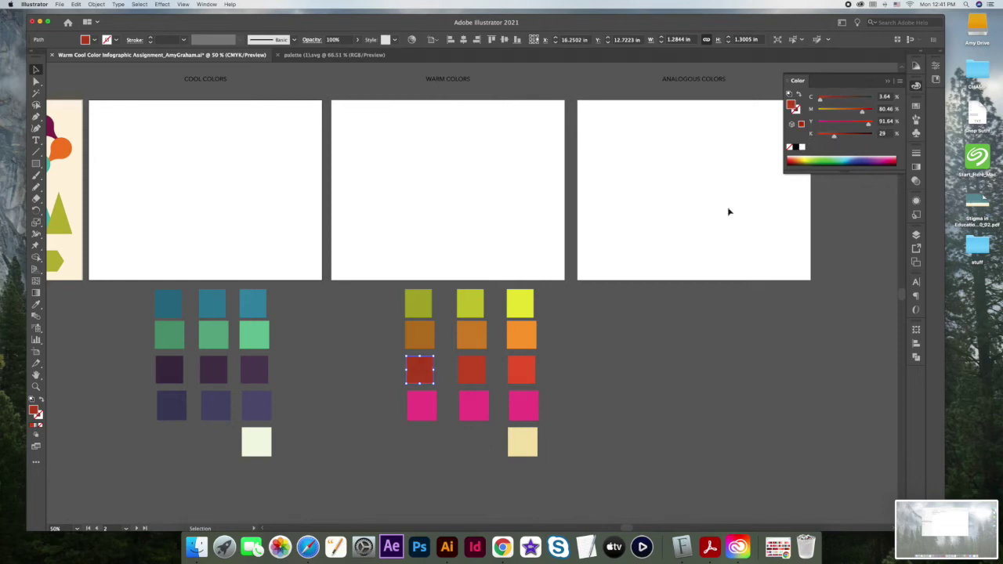
pyautogui.click(474, 405)
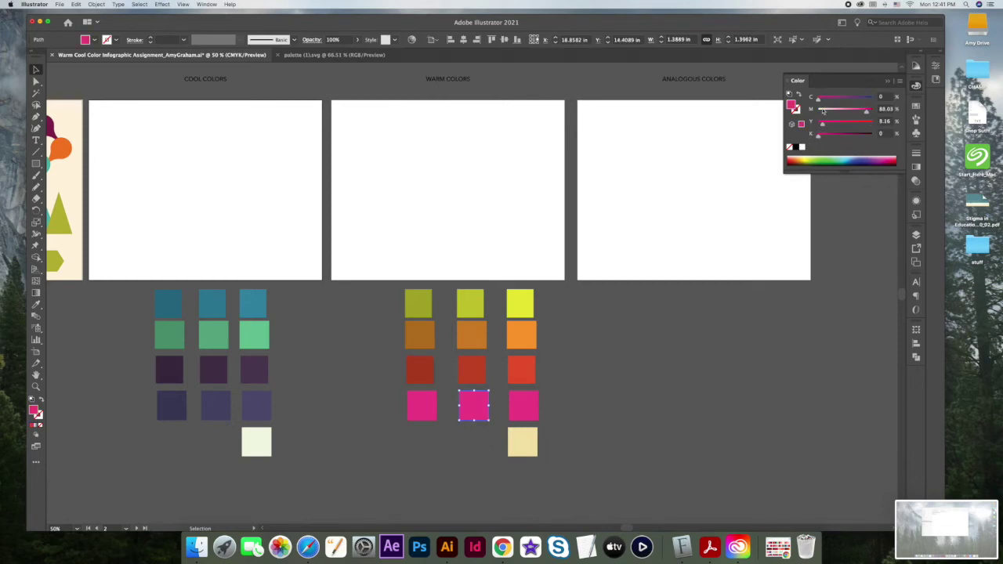
pyautogui.moveTo(819, 136); pyautogui.dragTo(829, 139)
pyautogui.click(421, 413)
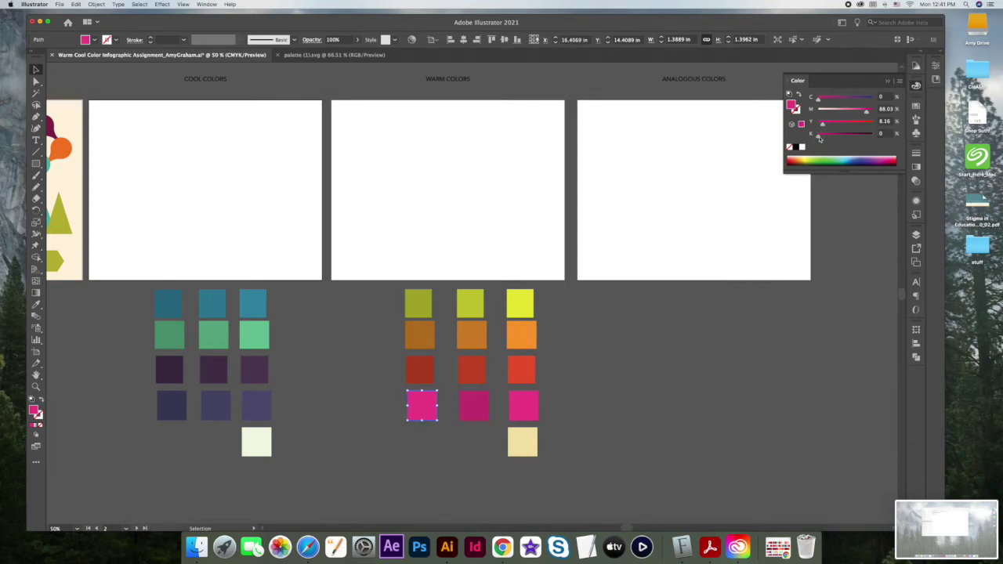
pyautogui.moveTo(820, 138); pyautogui.dragTo(834, 139)
pyautogui.click(614, 395)
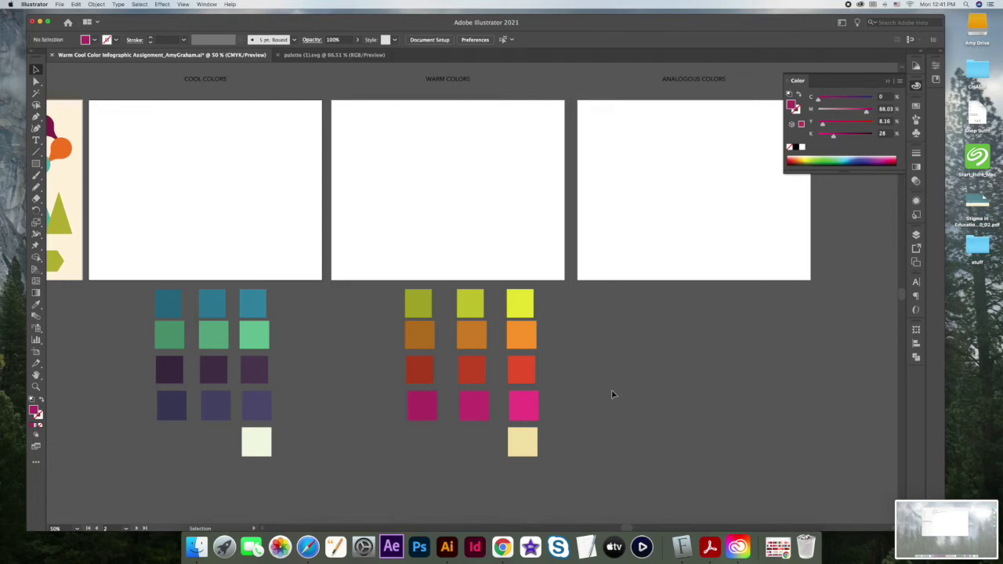
# Scroll the canvas to show all four artboards and pick the Rectangle tool
pyautogui.hscroll(-2, 614, 394)
pyautogui.scroll(2, 614, 393)
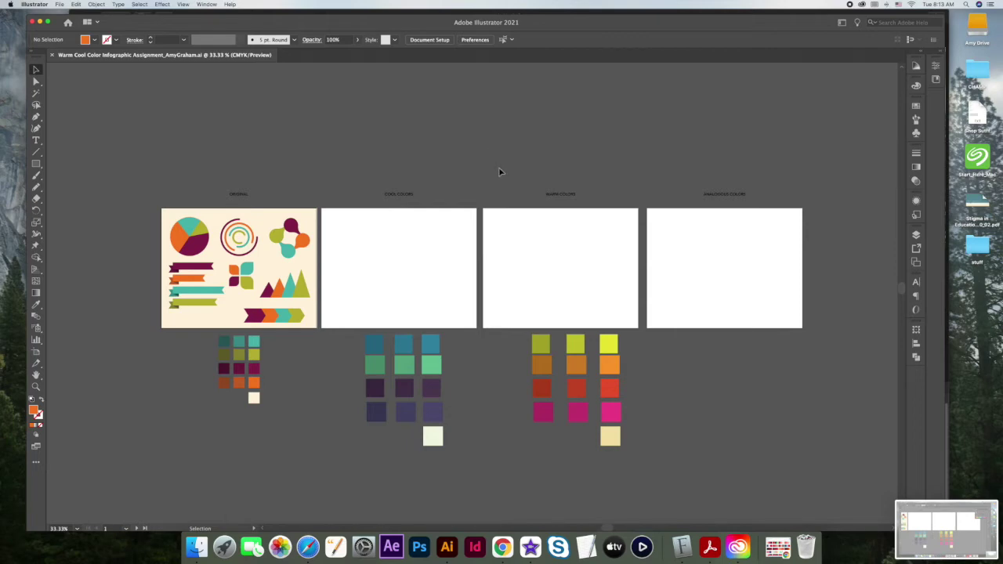
pyautogui.hscroll(1, 500, 171)
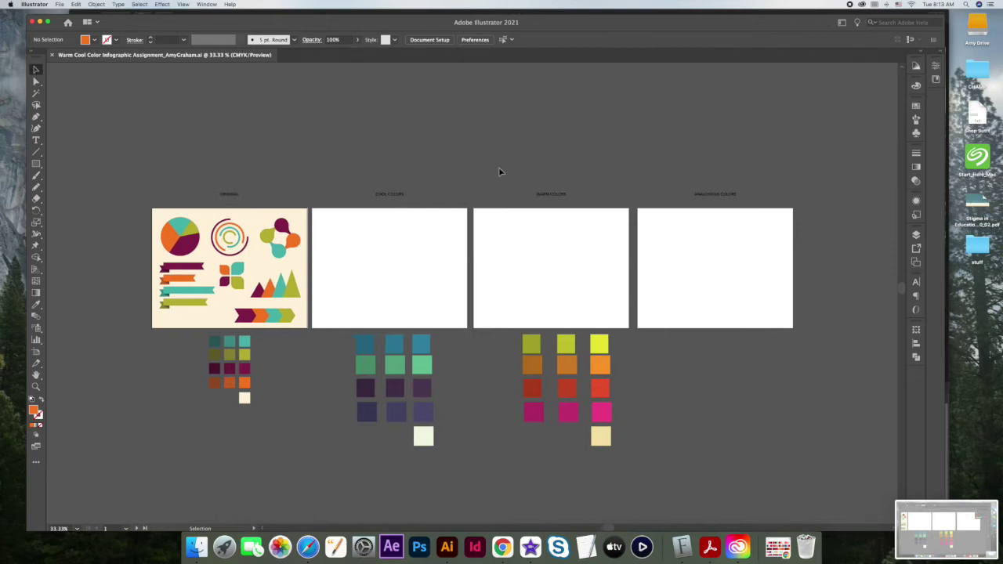
pyautogui.hscroll(1, 500, 172)
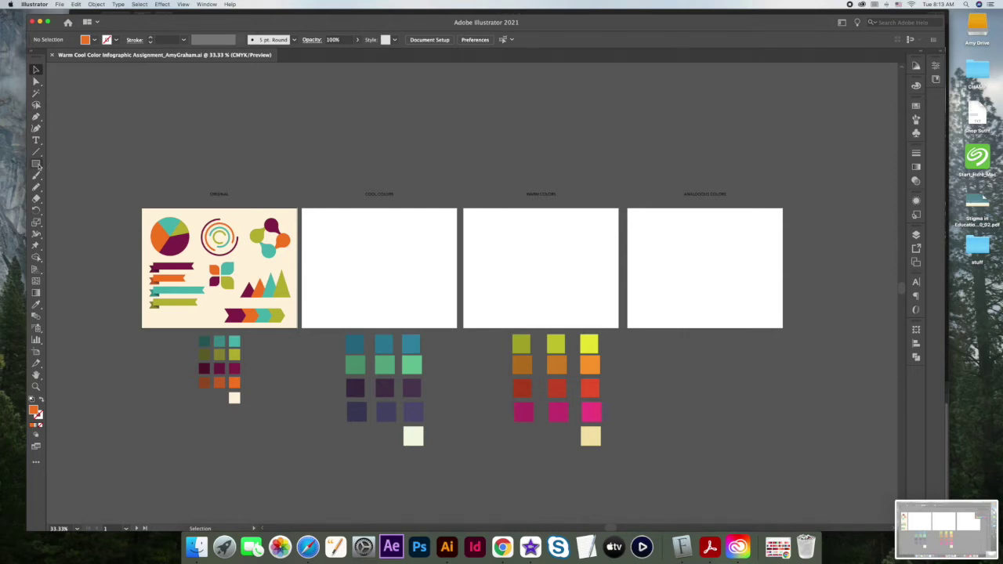
pyautogui.click(36, 164)
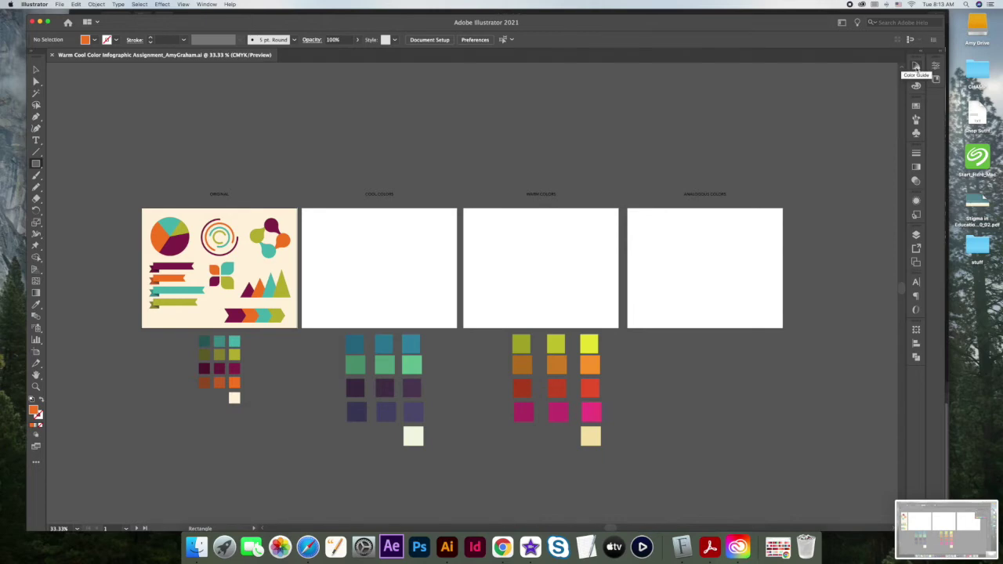
# Set the fill to a soft blue, CMYK 61.96, 29.41, 15, 0, via the spectrum and Y slider
pyautogui.click(917, 68)
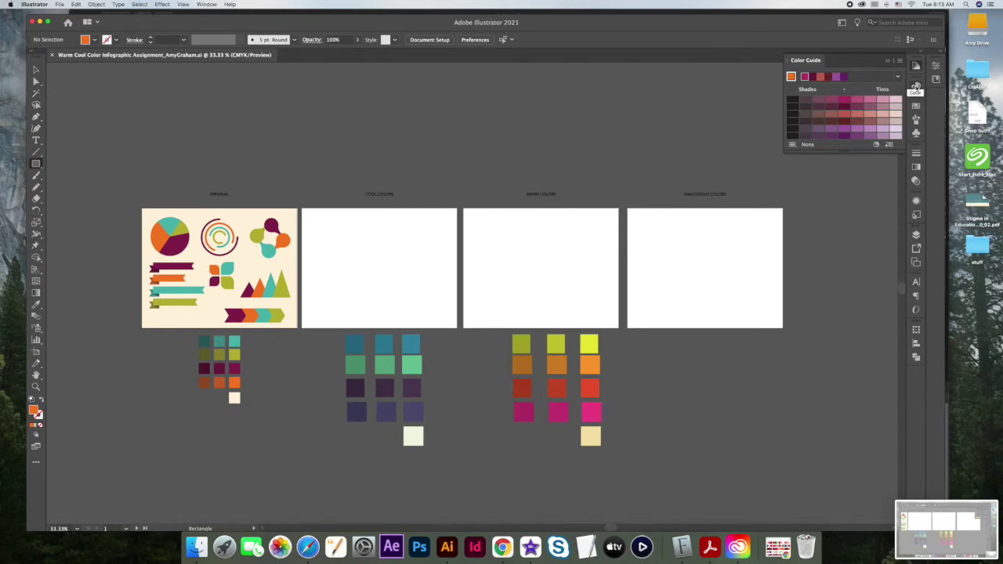
pyautogui.click(915, 86)
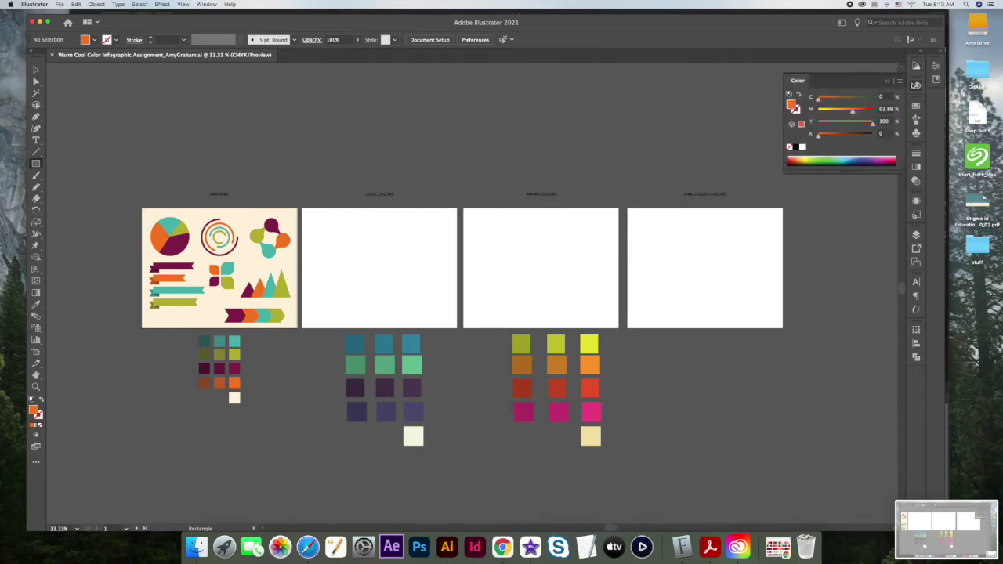
pyautogui.click(863, 157)
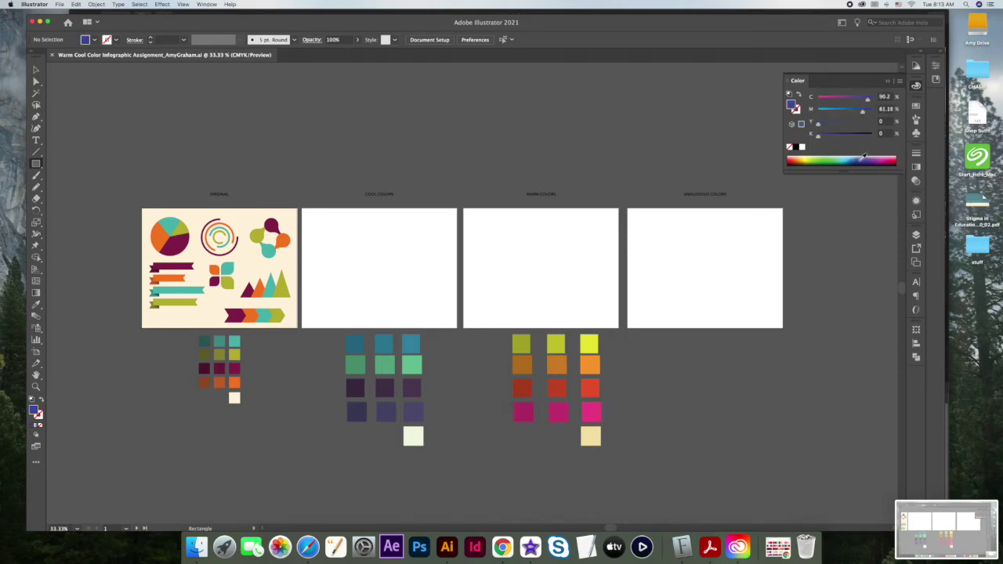
pyautogui.click(856, 157)
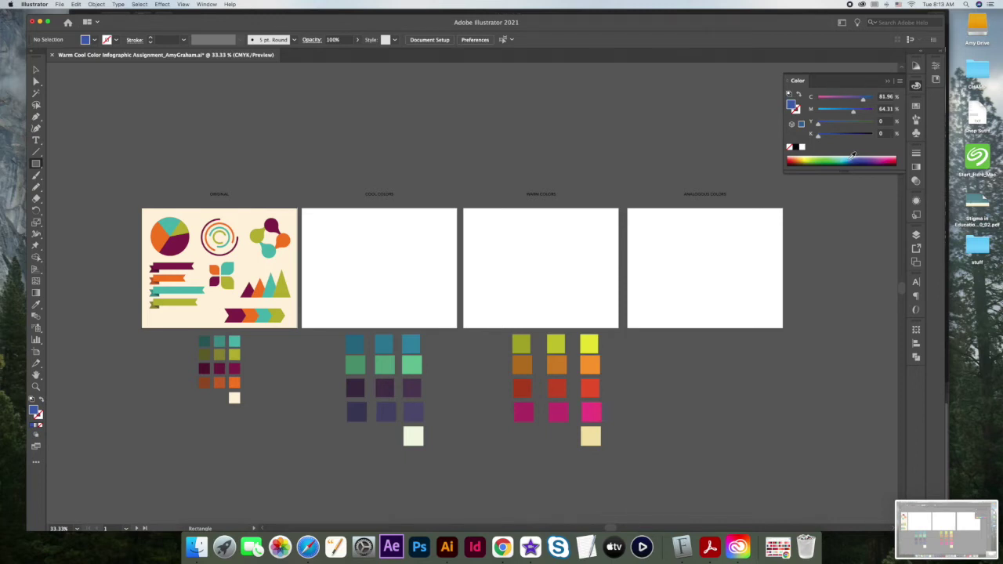
pyautogui.click(855, 157)
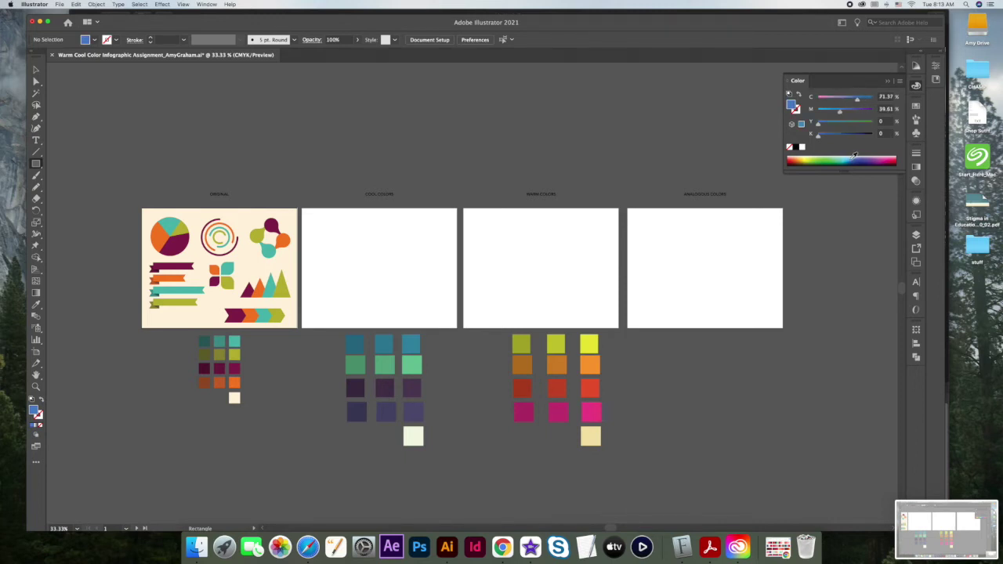
pyautogui.click(852, 156)
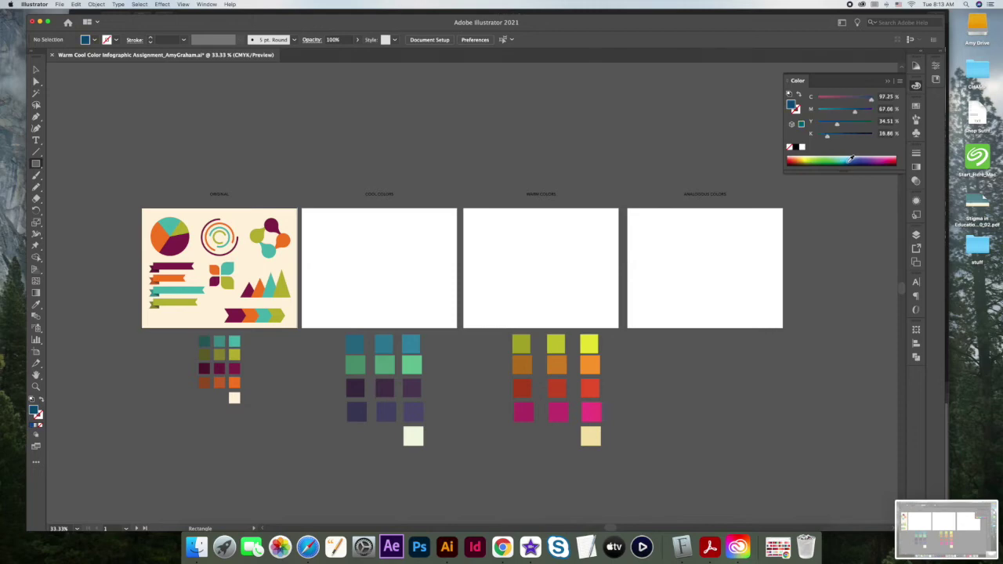
pyautogui.click(850, 156)
pyautogui.click(854, 156)
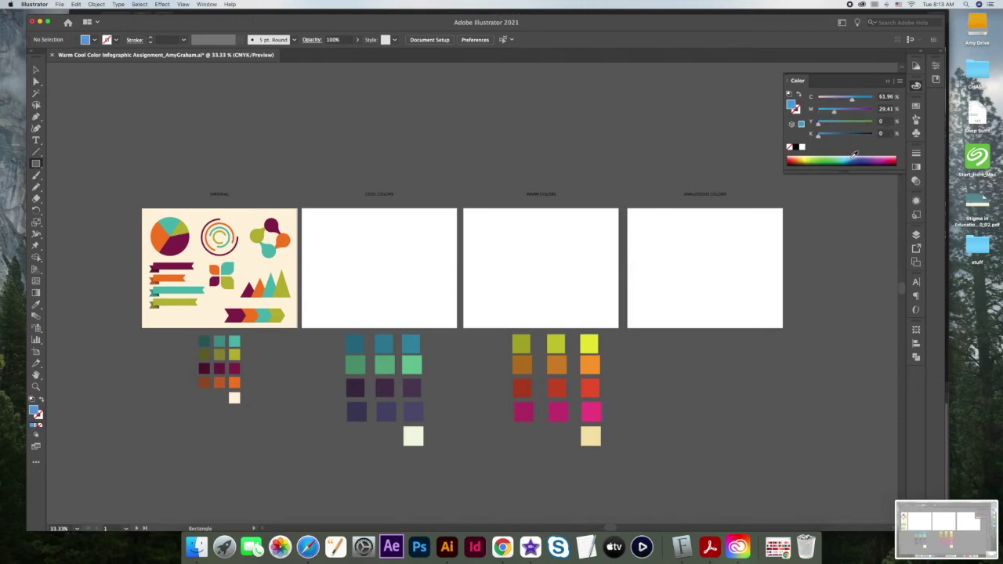
pyautogui.moveTo(820, 126); pyautogui.dragTo(829, 126)
# Draw a 1.5592-inch soft blue square below the Analogous Colors artboard, then select it and zoom in
pyautogui.moveTo(727, 338); pyautogui.dragTo(746, 360)
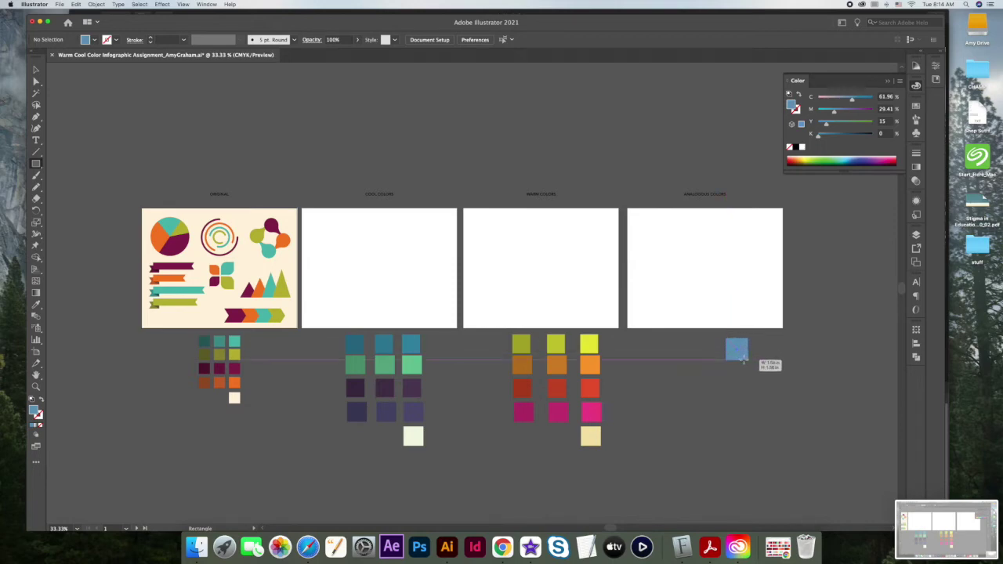
pyautogui.moveTo(744, 359); pyautogui.dragTo(748, 359)
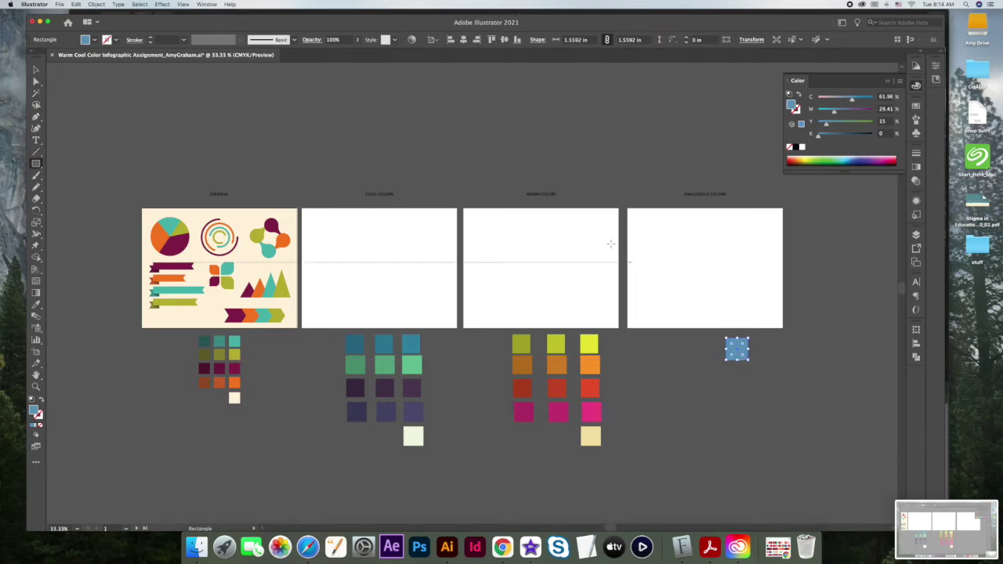
pyautogui.click(35, 69)
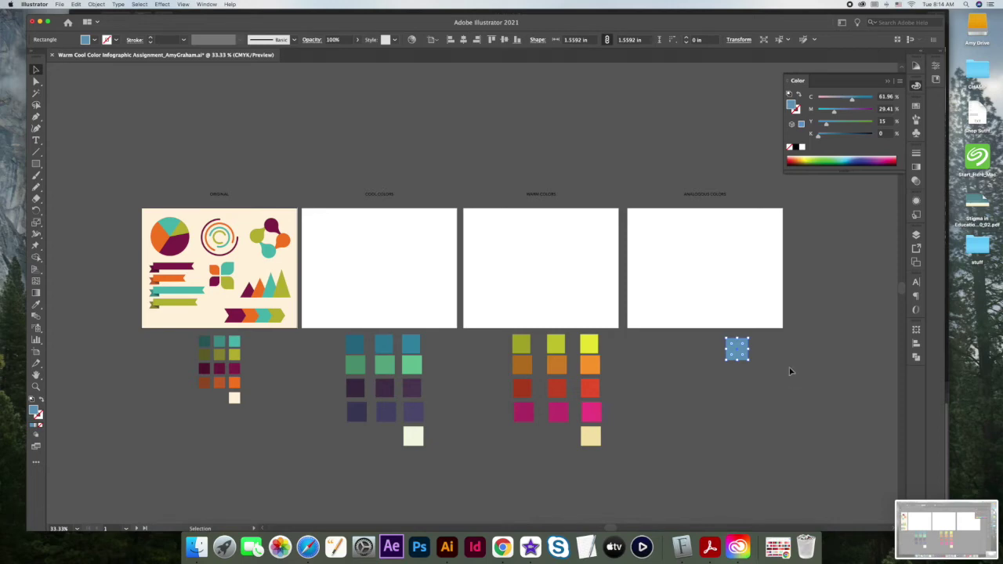
pyautogui.click(764, 350)
pyautogui.hscroll(4, 765, 352)
pyautogui.hscroll(1, 764, 352)
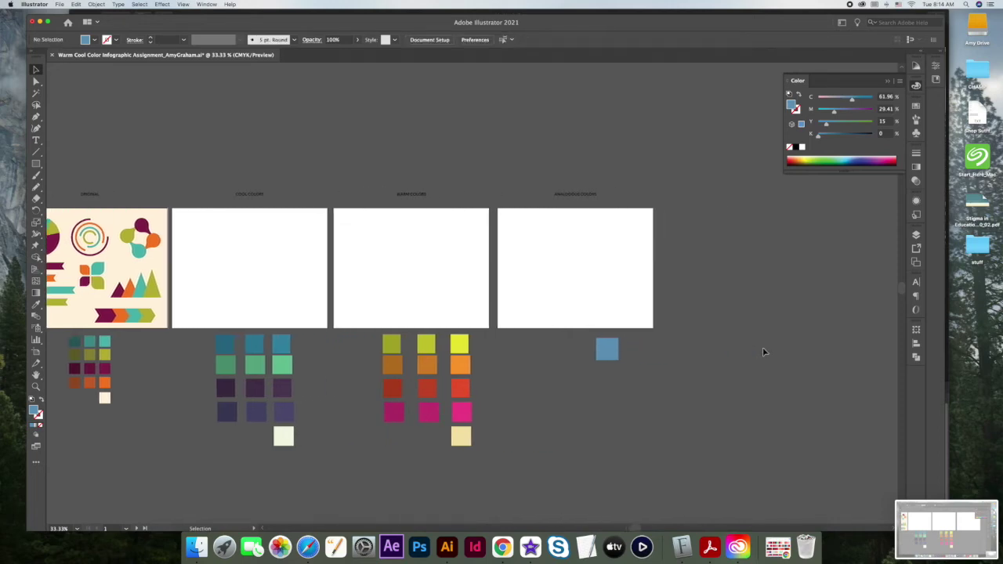
pyautogui.click(616, 351)
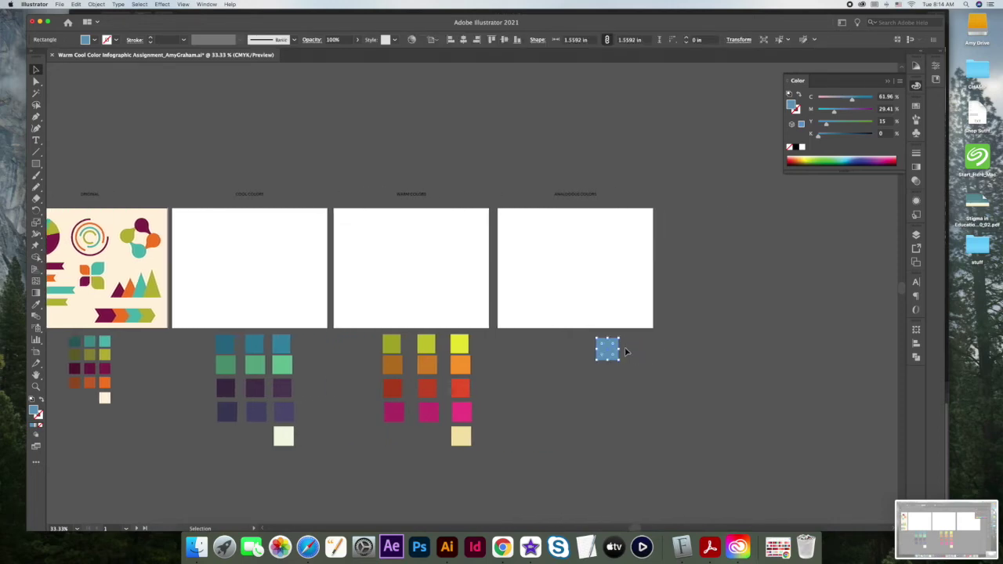
pyautogui.press('super+equal')
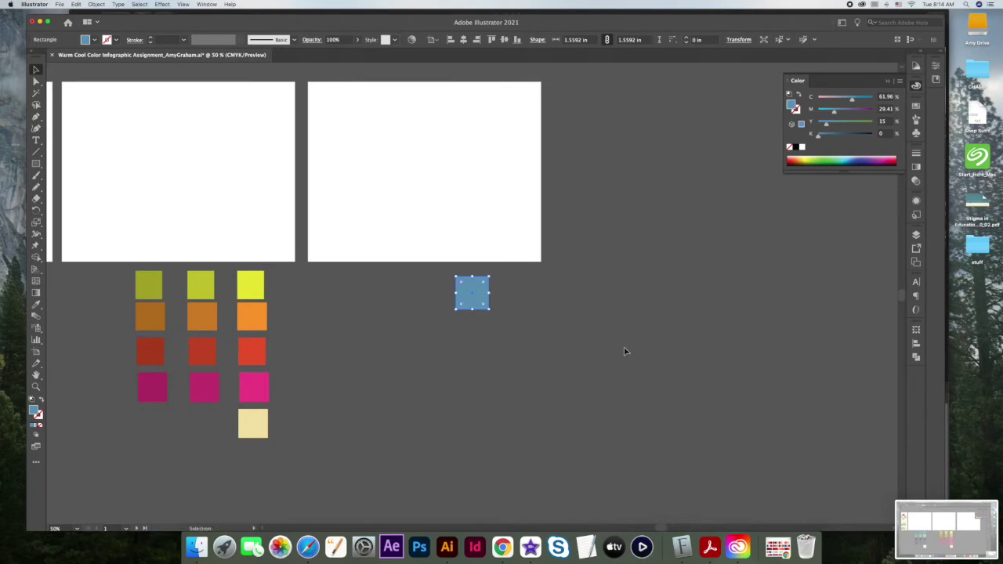
# Set the Color Guide harmony rule to Analogous 2 and reselect the blue square
pyautogui.click(916, 67)
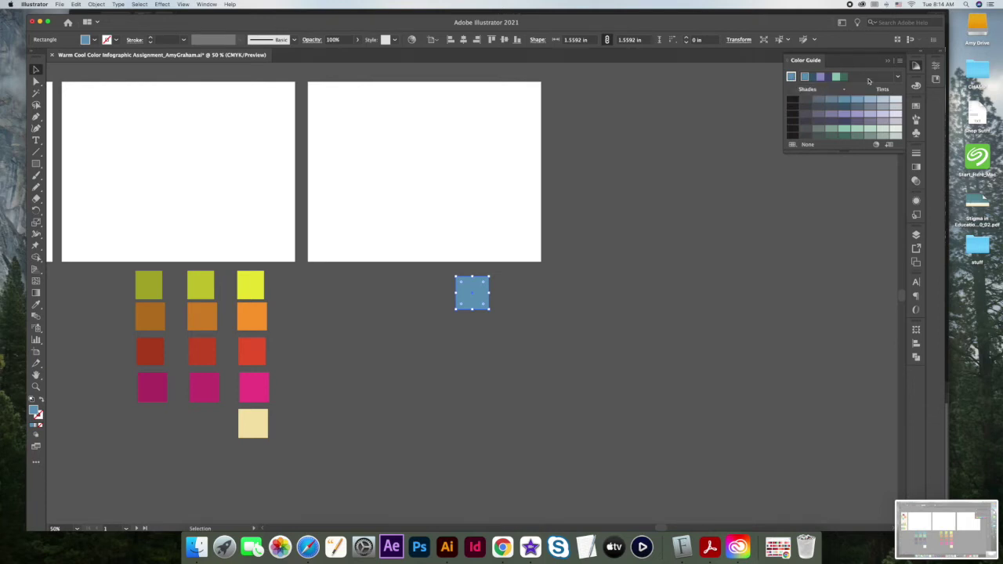
pyautogui.click(899, 79)
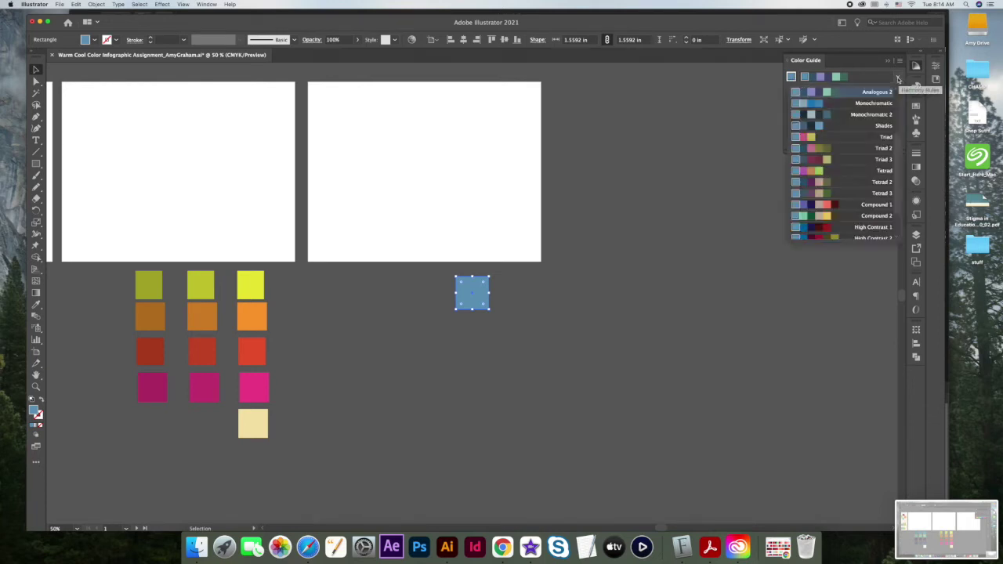
pyautogui.scroll(3, 872, 115)
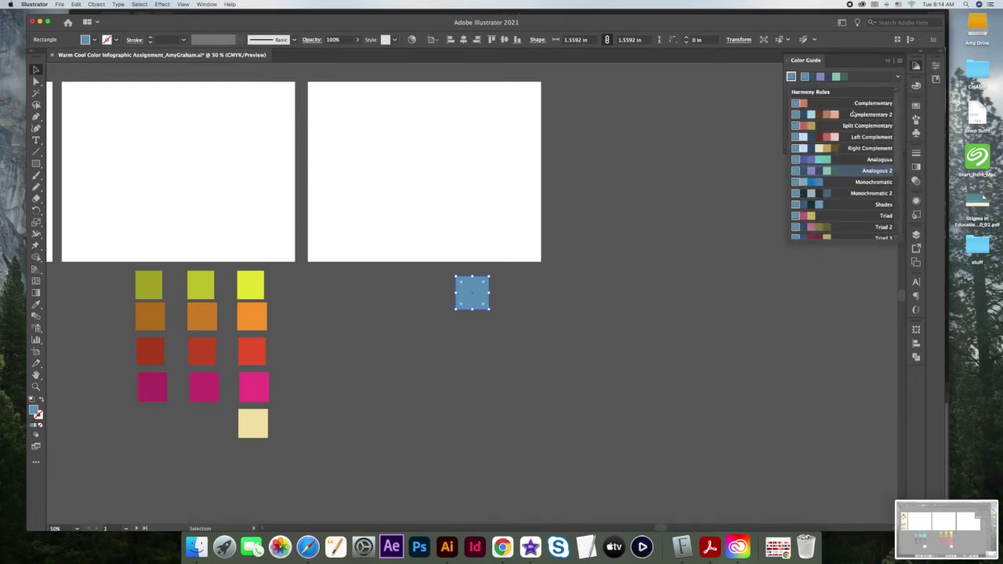
pyautogui.click(851, 171)
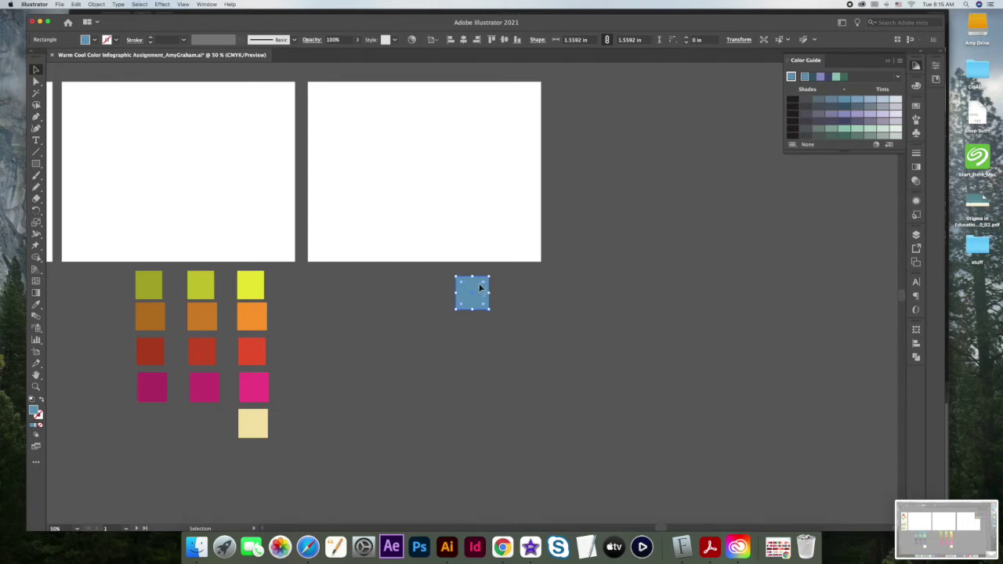
pyautogui.click(512, 287)
pyautogui.click(469, 289)
# Alt-drag copies of the blue square straight down into a five-square column, then select the second square
pyautogui.moveTo(470, 288); pyautogui.dragTo(471, 324)
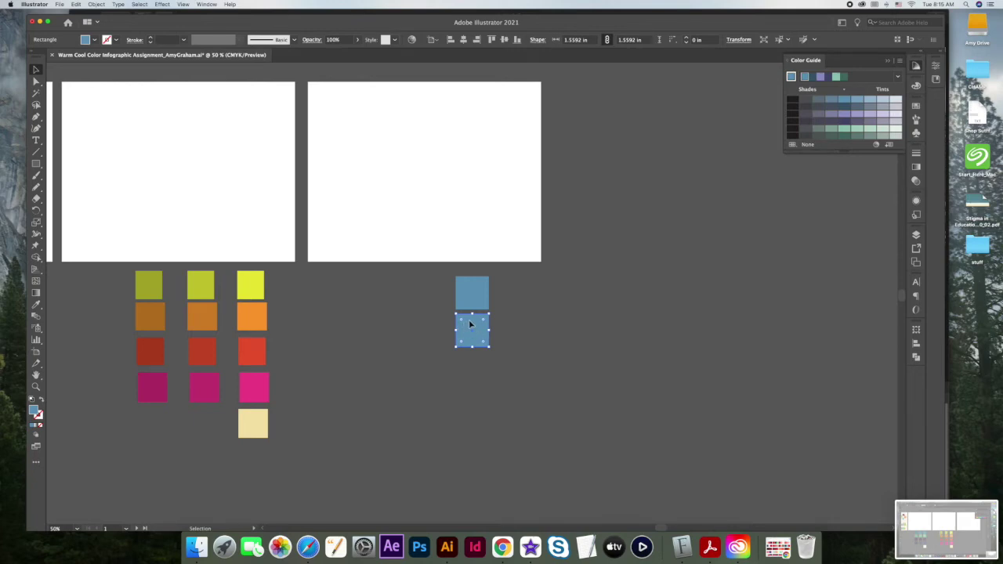
pyautogui.moveTo(470, 323); pyautogui.dragTo(466, 448)
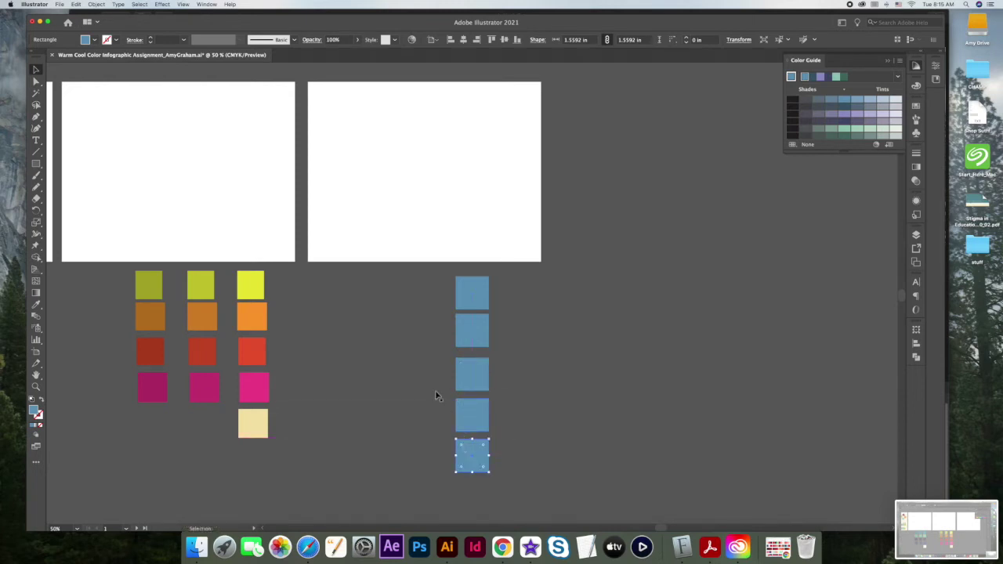
pyautogui.click(405, 307)
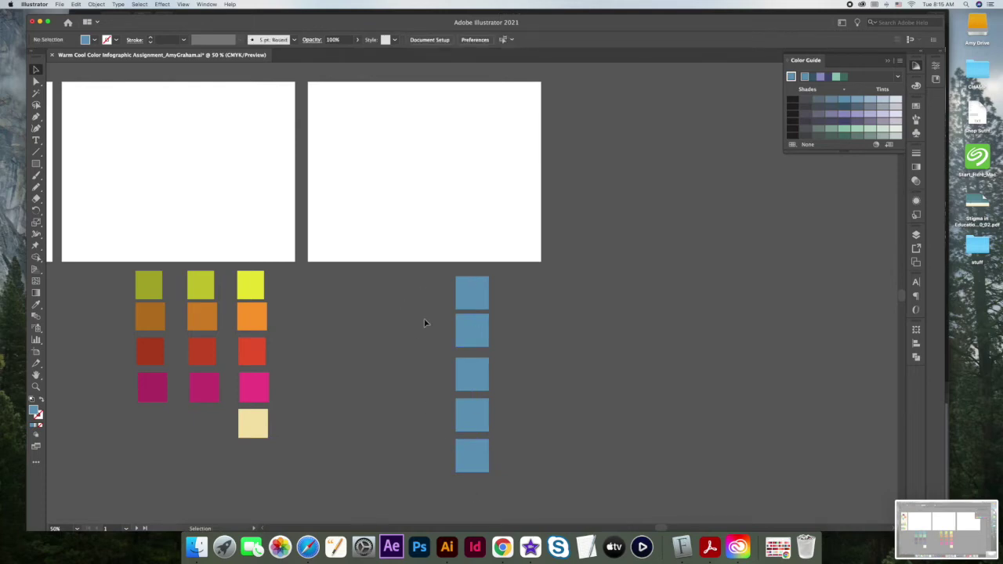
pyautogui.click(468, 323)
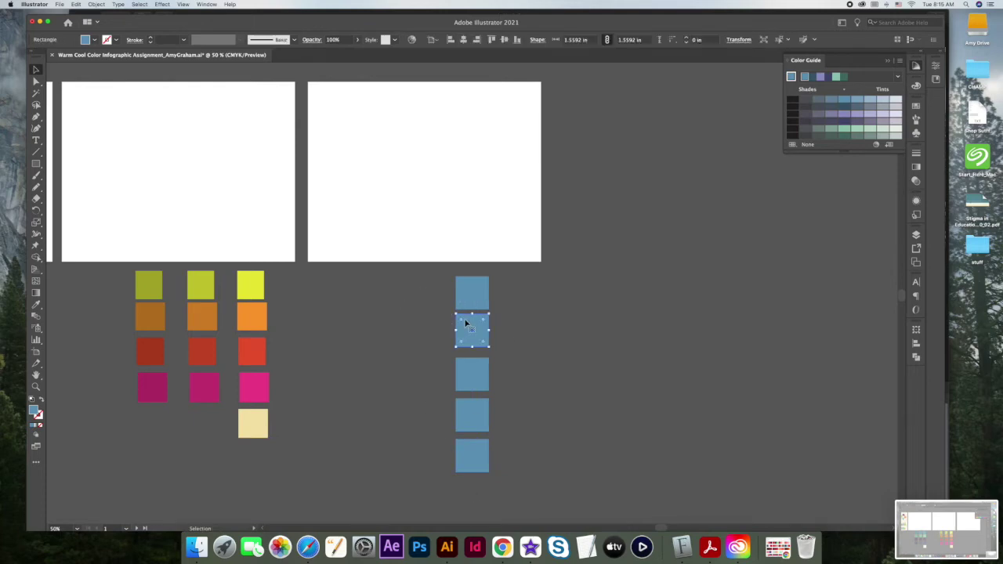
# Fill the second to fifth squares with dark blue, purple, dark navy and green from the Color Guide
pyautogui.click(814, 78)
pyautogui.click(474, 373)
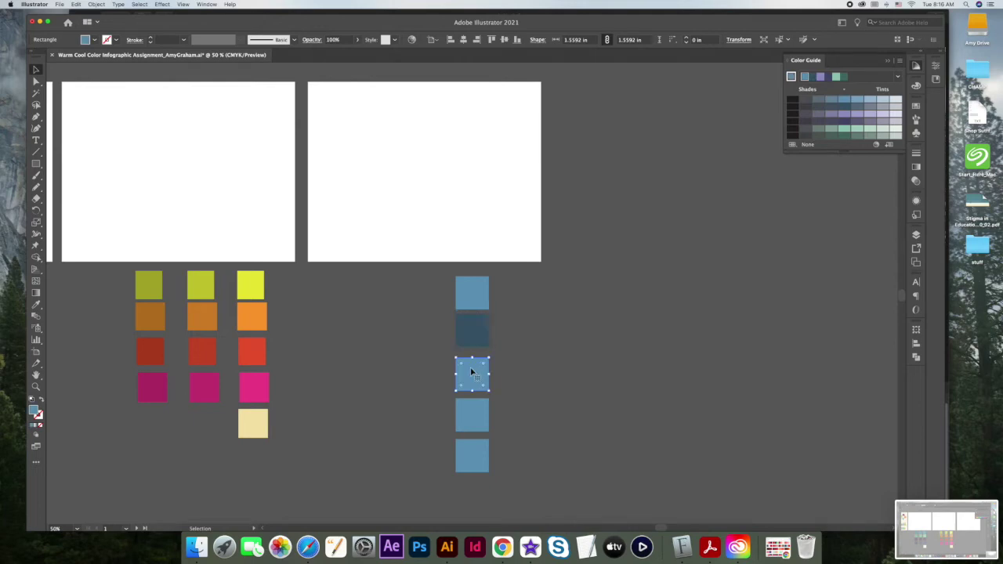
pyautogui.click(820, 78)
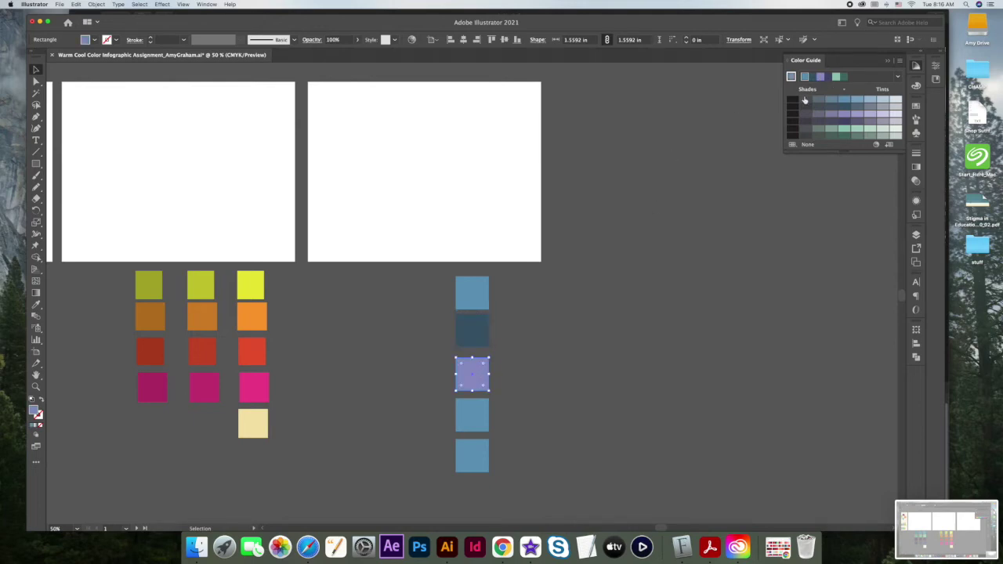
pyautogui.click(480, 412)
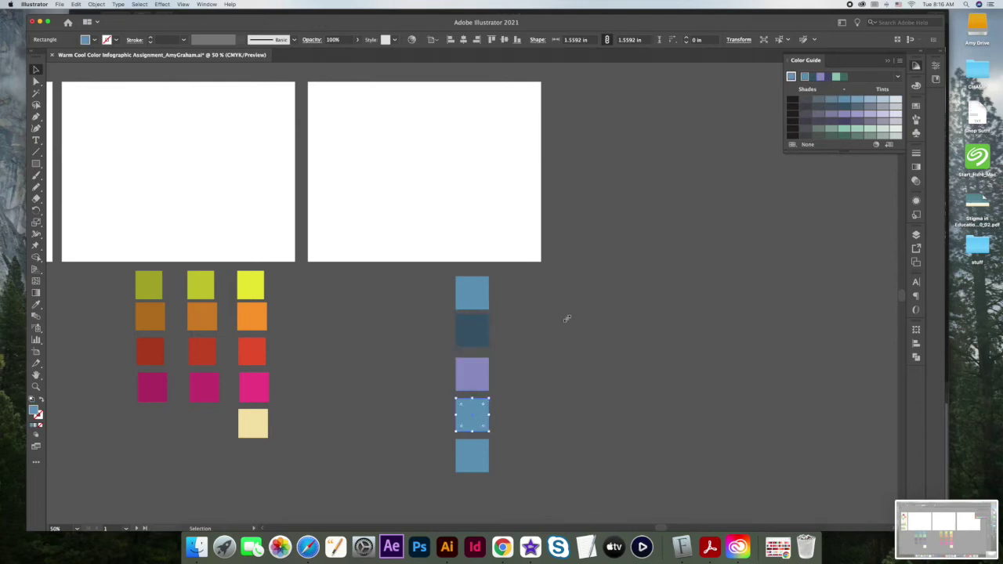
pyautogui.click(831, 79)
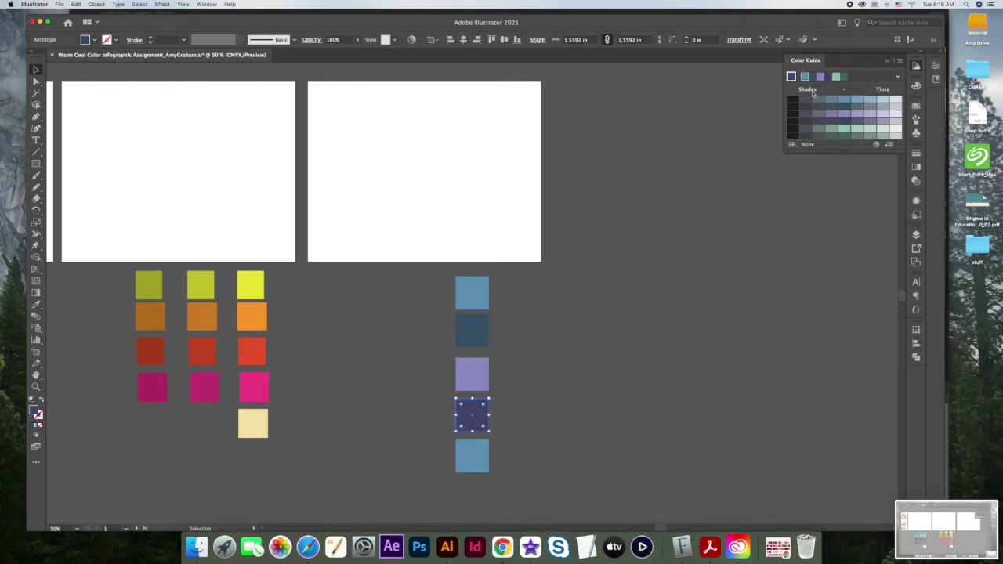
pyautogui.click(481, 455)
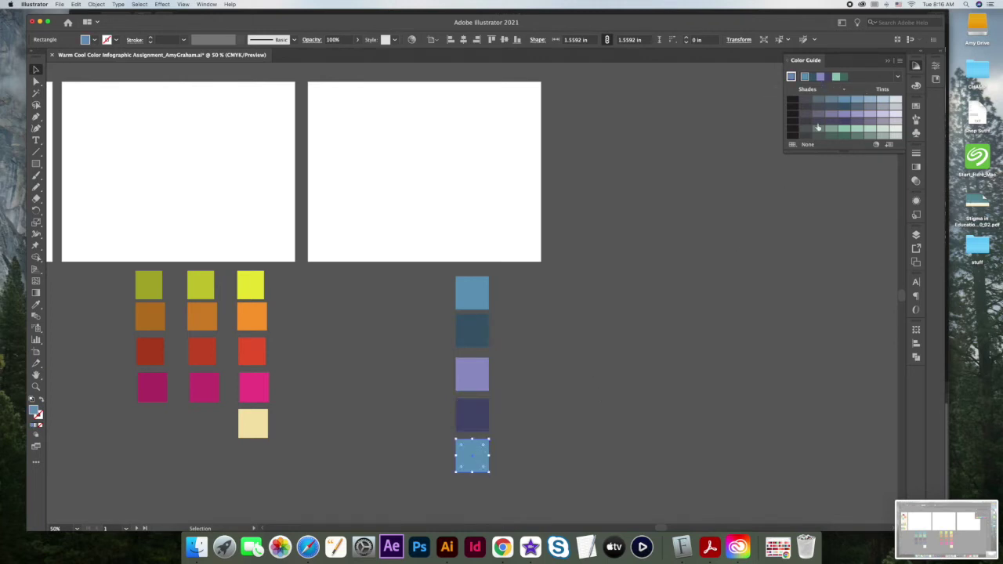
pyautogui.click(838, 77)
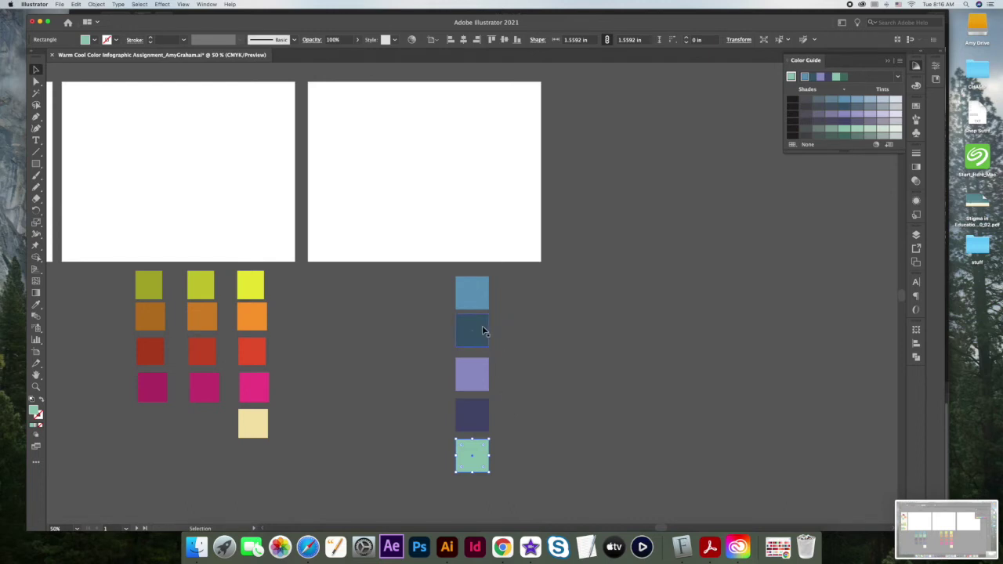
# Change the fourth square to dark teal and give the bottom square a pale mint tint of the green base
pyautogui.click(475, 410)
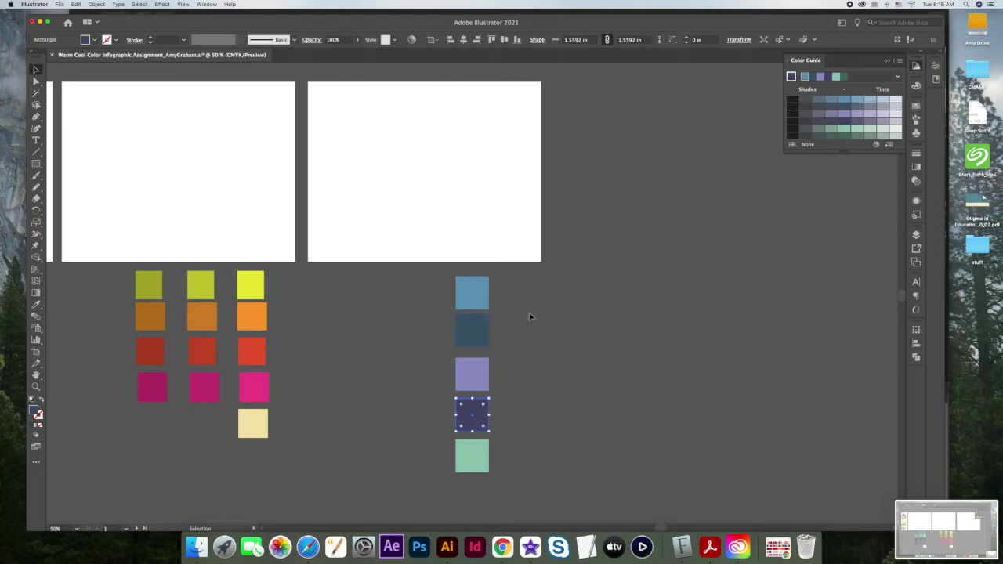
pyautogui.click(819, 129)
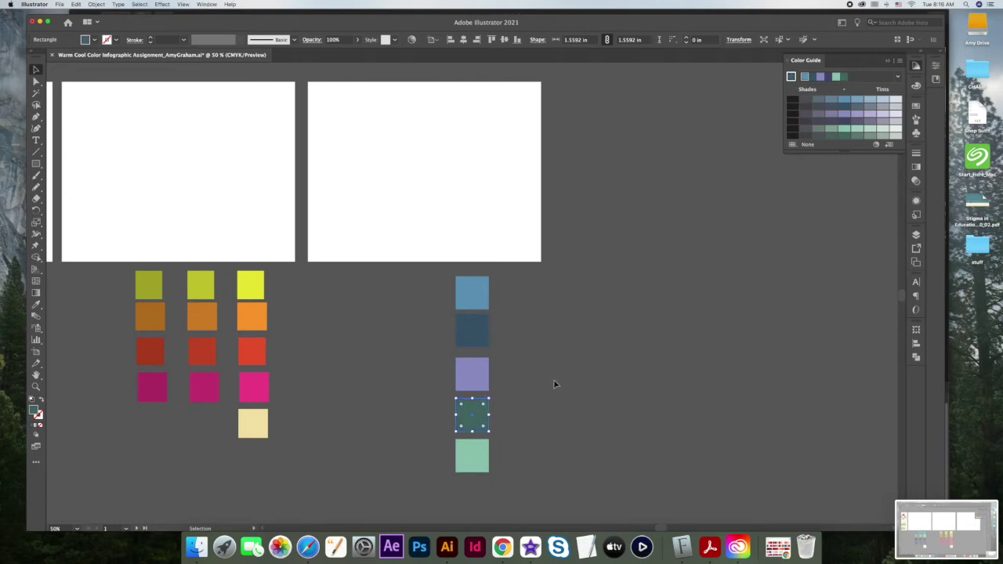
pyautogui.click(556, 322)
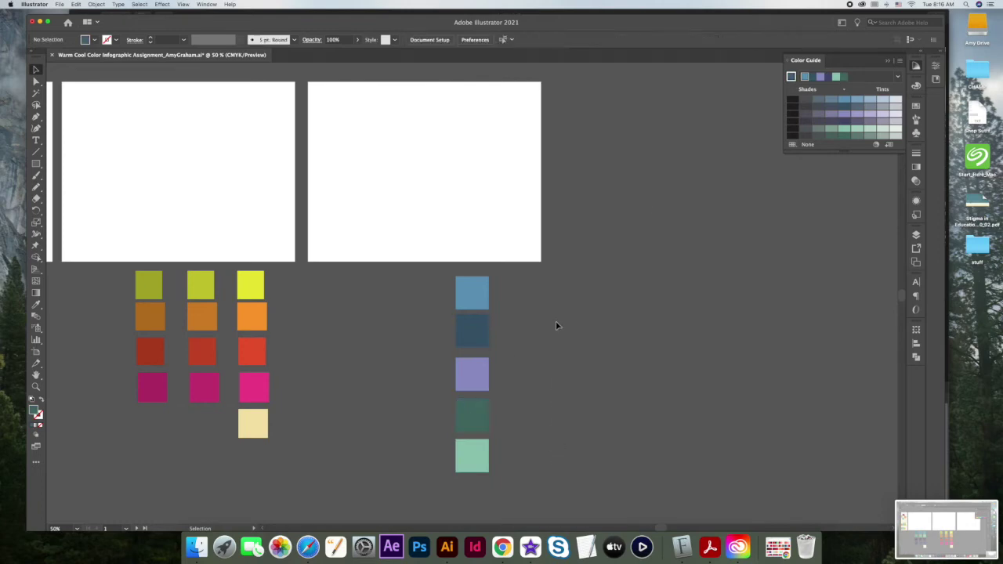
pyautogui.click(475, 452)
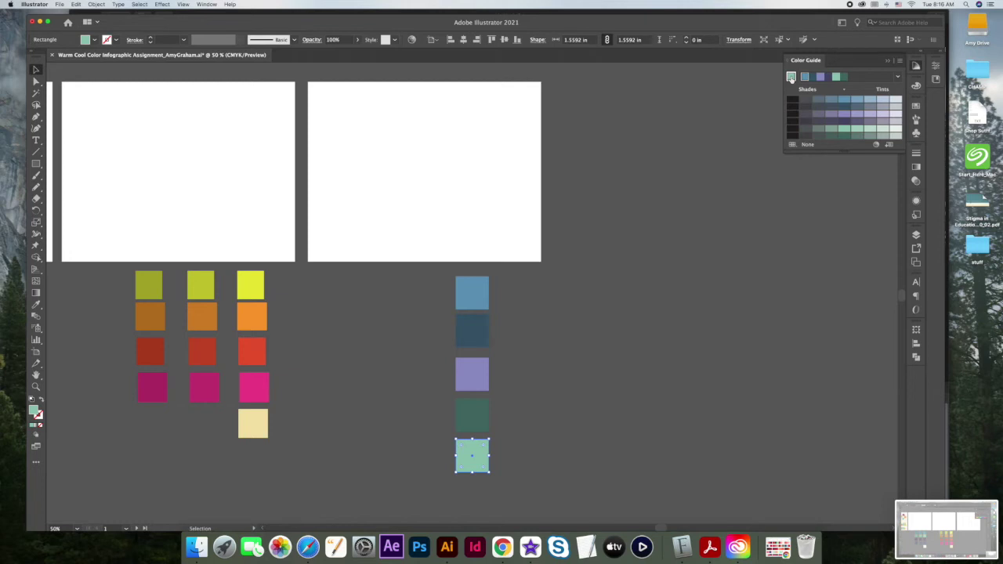
pyautogui.click(792, 78)
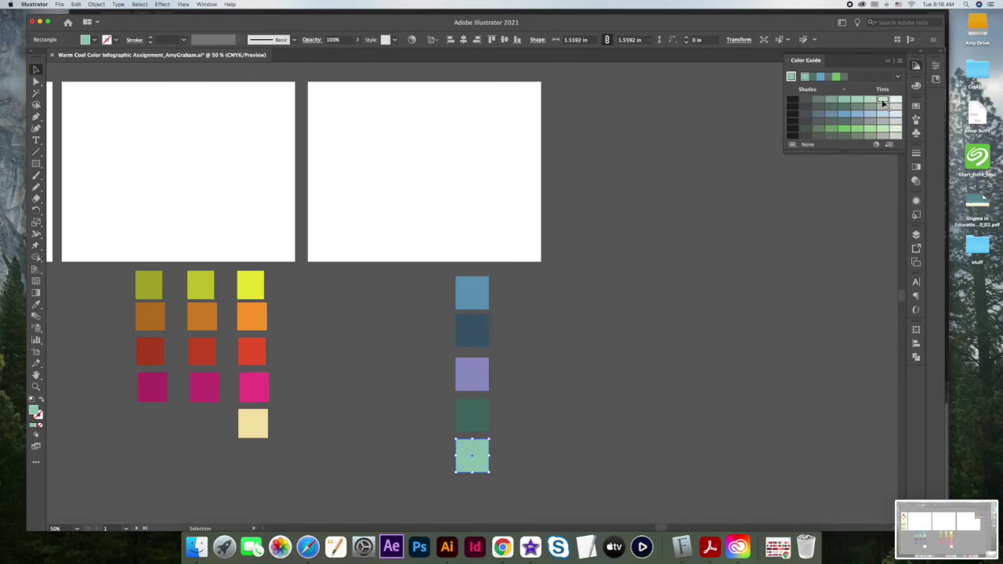
pyautogui.click(884, 101)
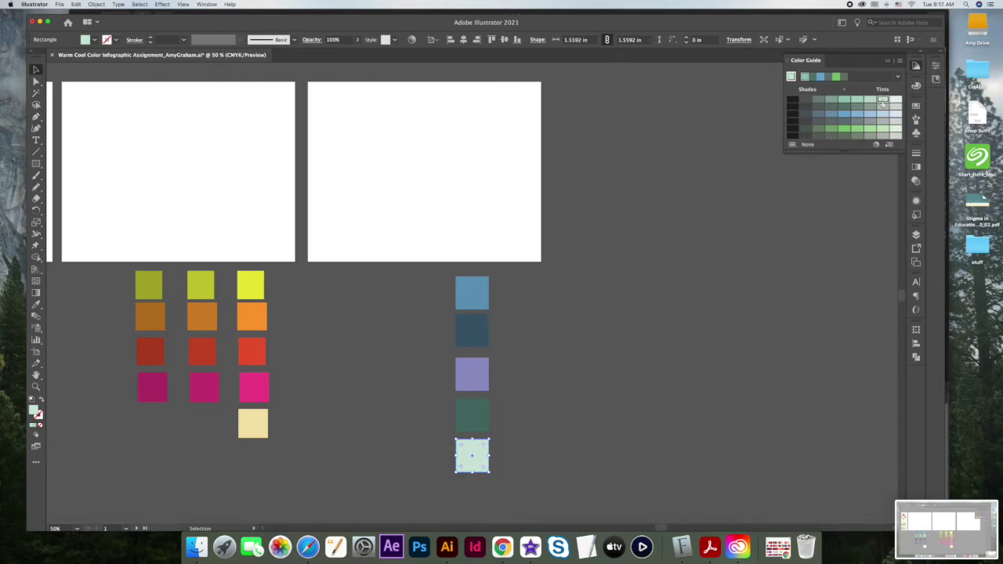
# Reposition the pale mint square at the column bottom and select the top four squares
pyautogui.click(518, 456)
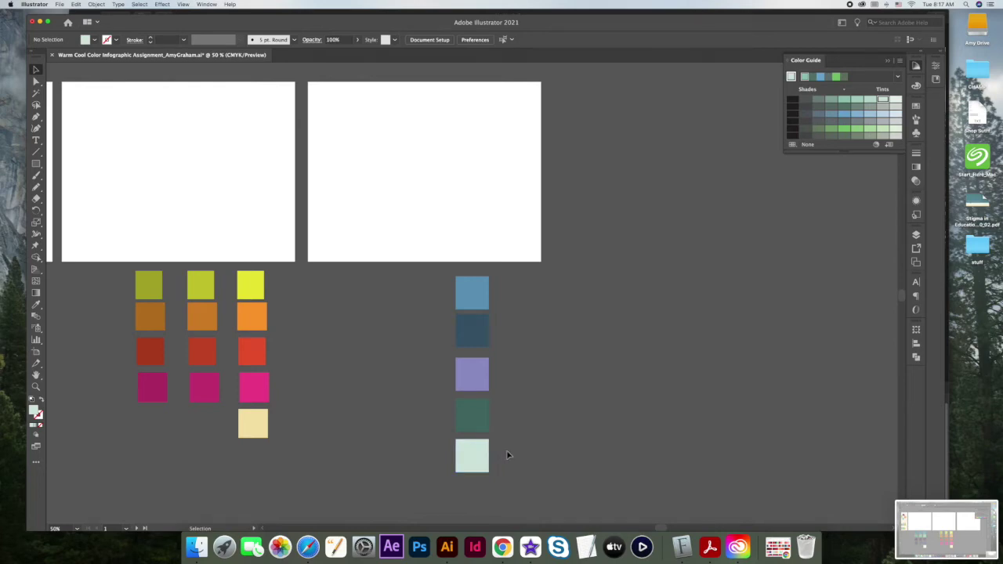
pyautogui.moveTo(476, 456)
pyautogui.mouseDown()
pyautogui.moveTo(506, 188)
pyautogui.moveTo(471, 454)
pyautogui.moveTo(478, 451)
pyautogui.mouseUp()
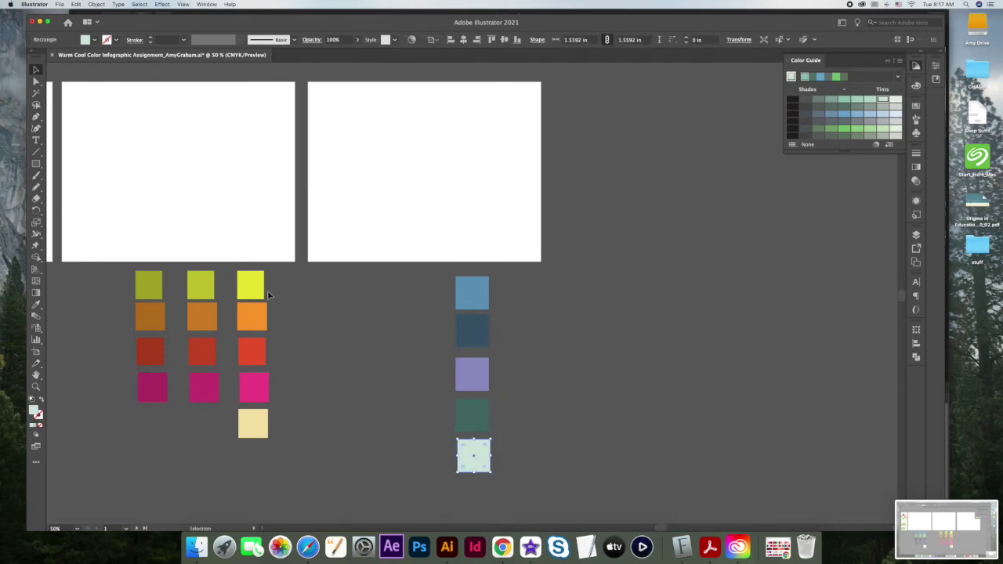
pyautogui.click(395, 326)
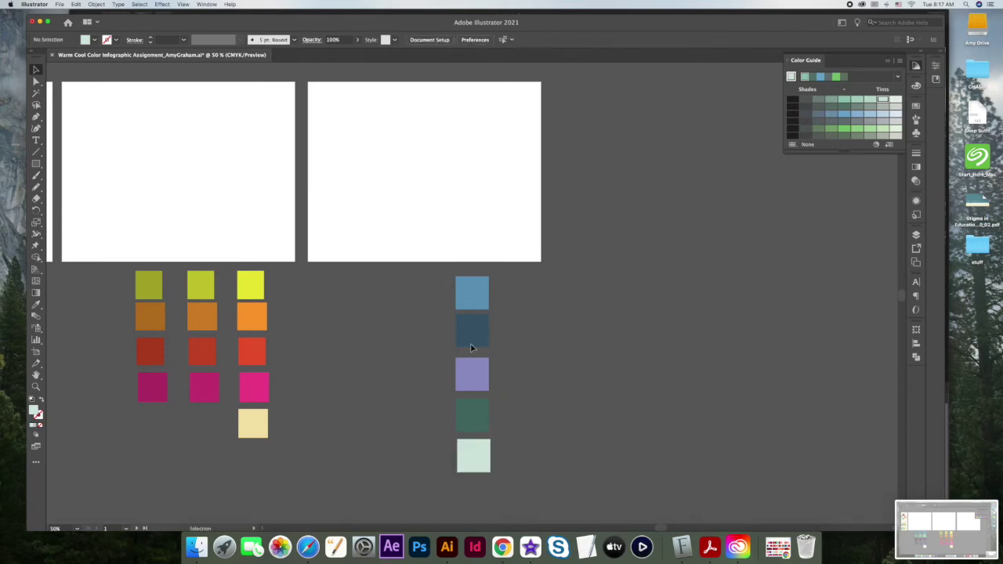
pyautogui.moveTo(493, 429); pyautogui.dragTo(467, 302)
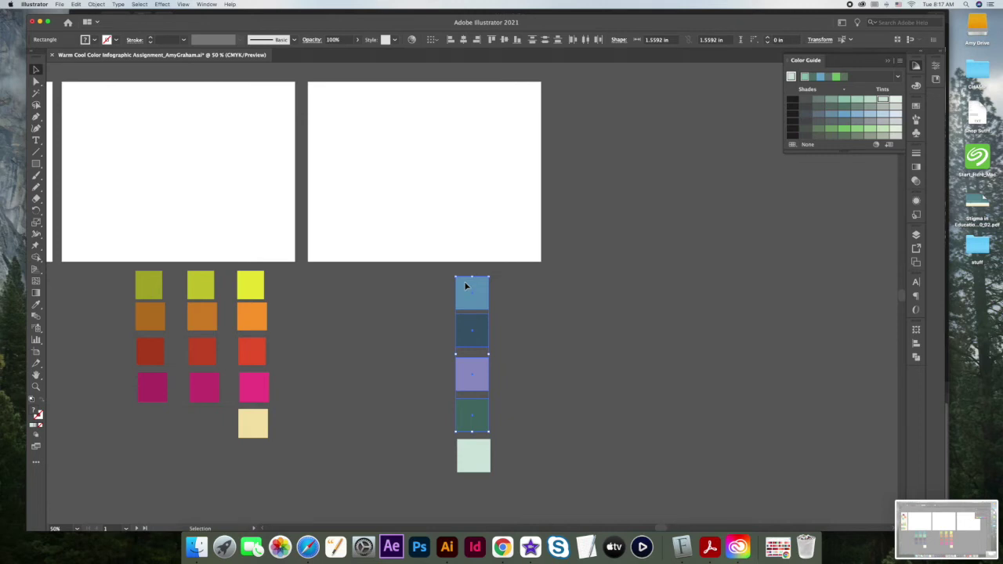
# Alt-drag the four-square column left twice to make two copied columns
pyautogui.moveTo(466, 286); pyautogui.dragTo(418, 287)
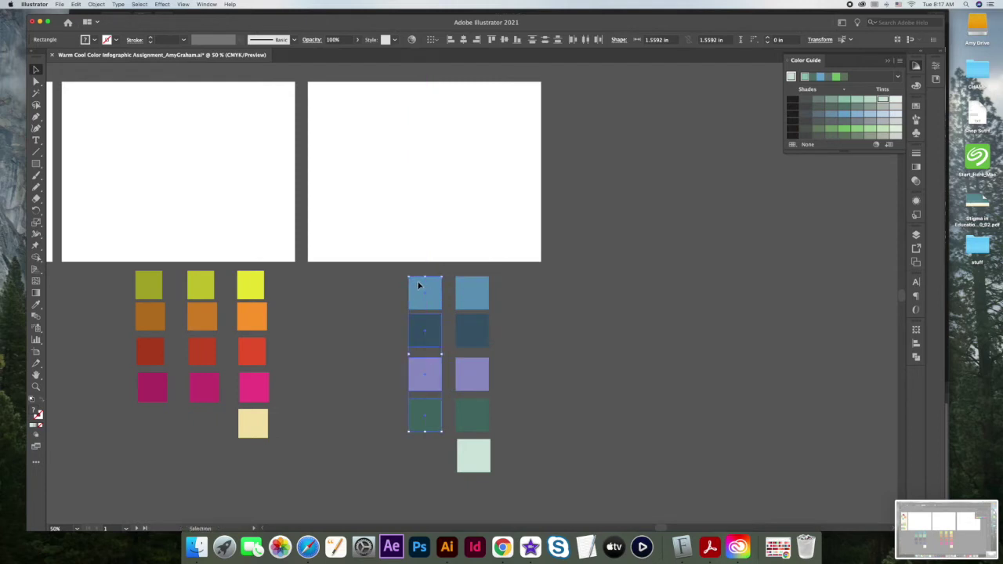
pyautogui.moveTo(419, 287); pyautogui.dragTo(371, 285)
pyautogui.click(570, 294)
pyautogui.click(421, 295)
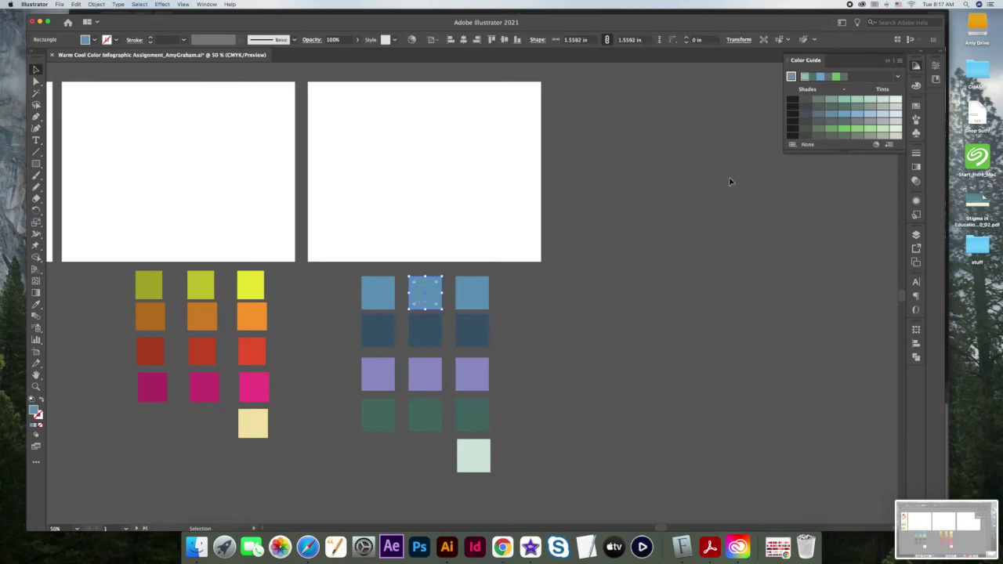
# Using the CMYK sliders, add black to the middle and left top blue and dark-blue squares
pyautogui.click(916, 86)
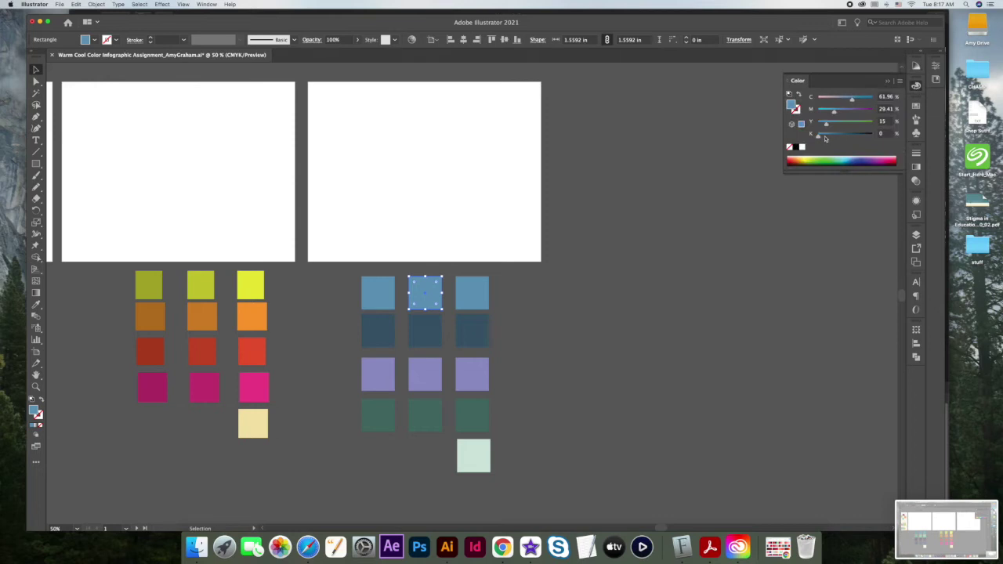
pyautogui.moveTo(818, 137); pyautogui.dragTo(828, 138)
pyautogui.click(378, 291)
pyautogui.moveTo(819, 136); pyautogui.dragTo(841, 139)
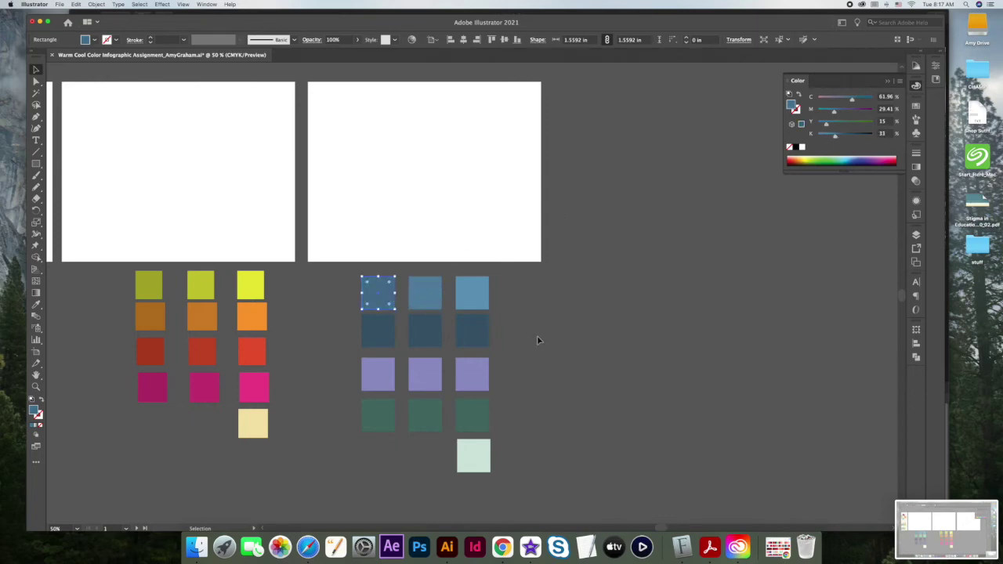
pyautogui.click(432, 333)
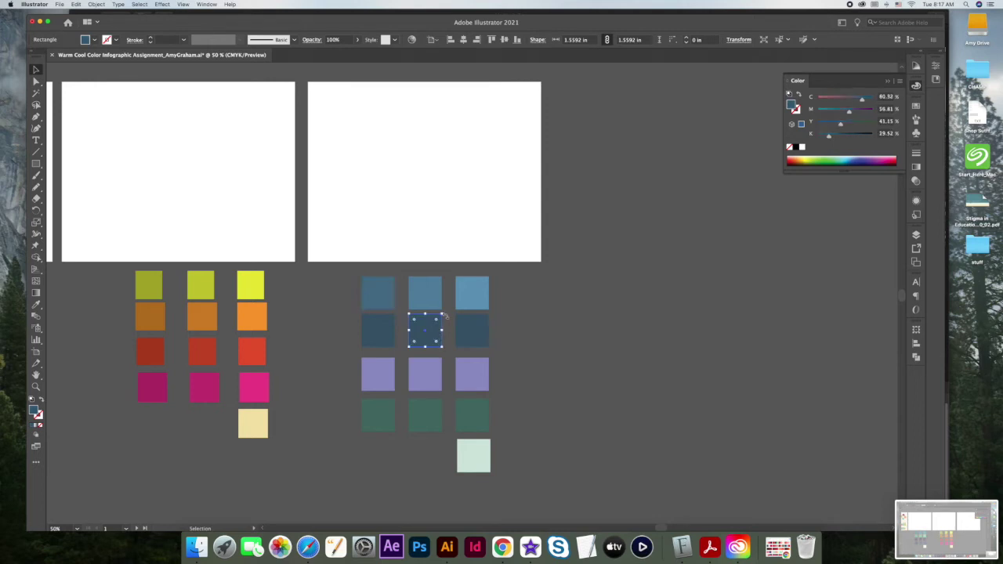
pyautogui.moveTo(830, 139); pyautogui.dragTo(840, 138)
pyautogui.click(378, 330)
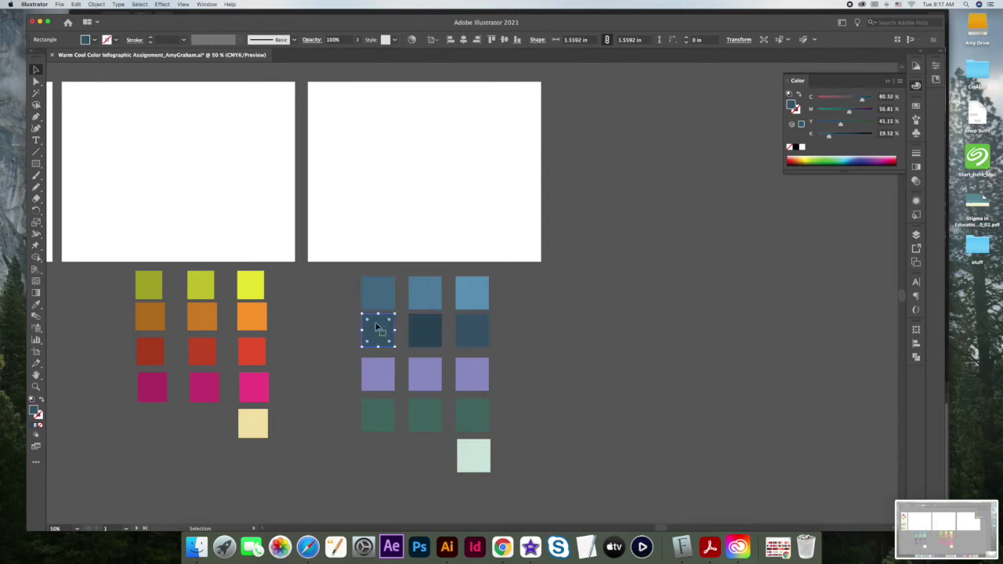
pyautogui.moveTo(830, 135); pyautogui.dragTo(843, 138)
pyautogui.click(641, 315)
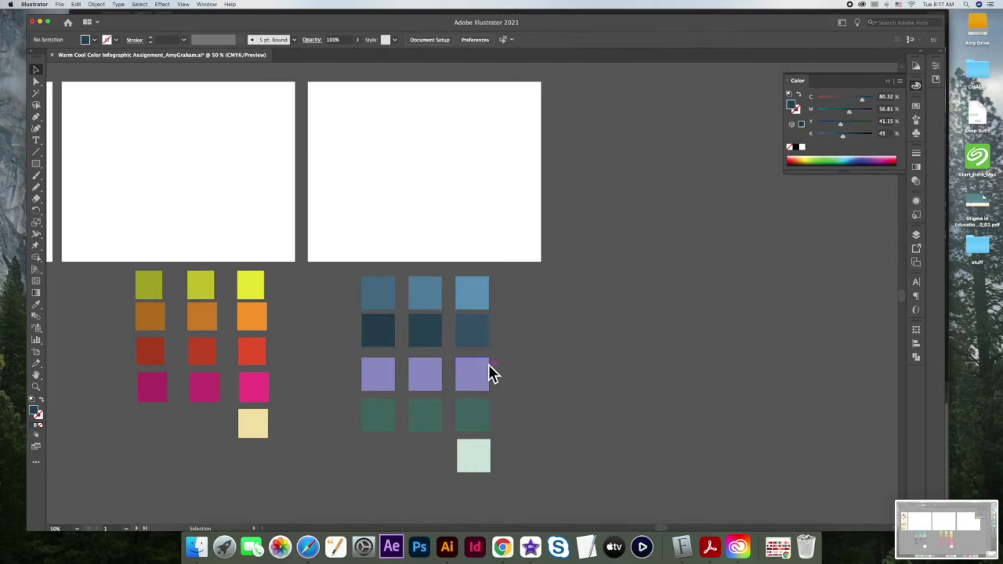
# Darken the middle and left purple squares to 18% and 33% black, and the green ones to 32% and 38%
pyautogui.click(425, 379)
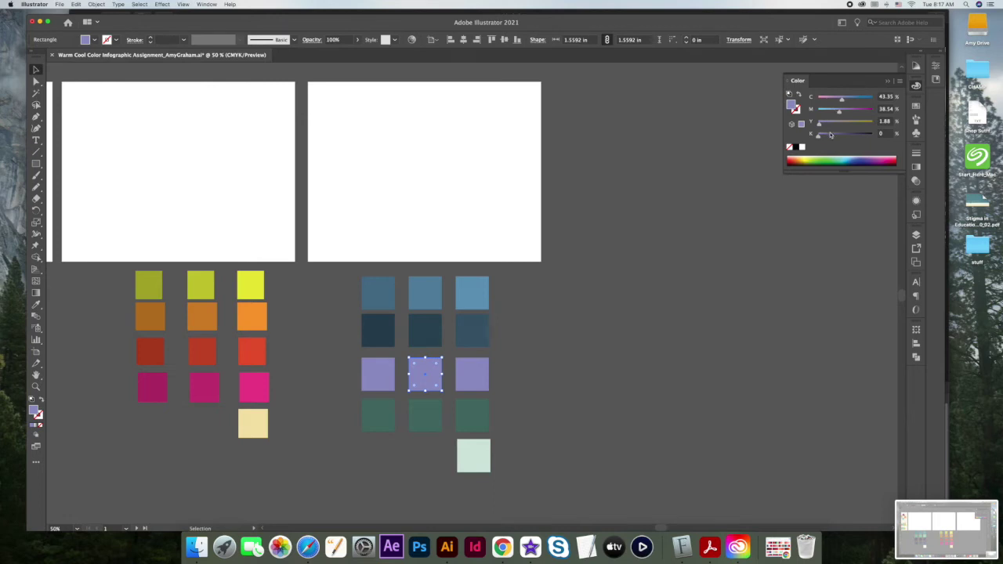
pyautogui.moveTo(821, 138); pyautogui.dragTo(829, 138)
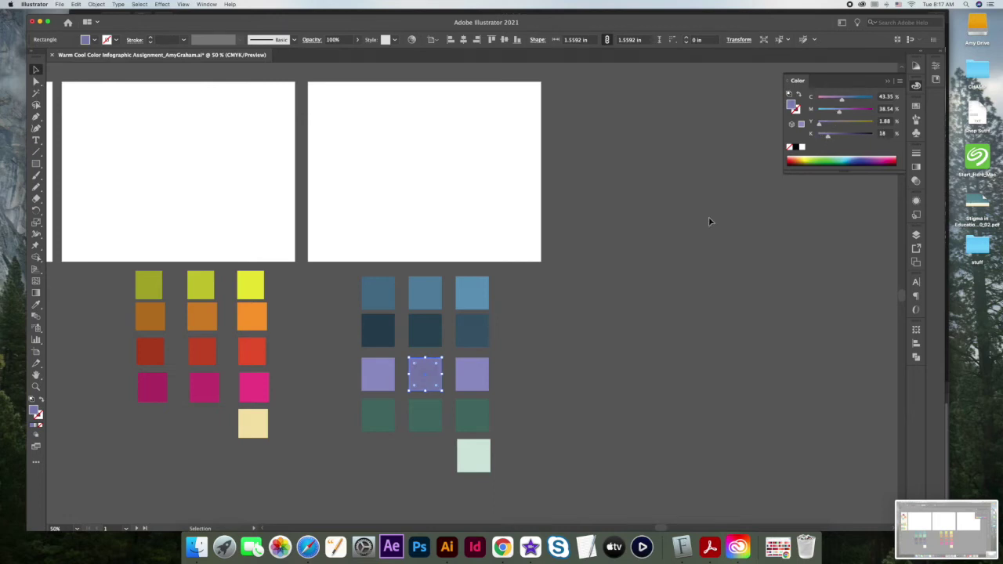
pyautogui.click(386, 373)
pyautogui.moveTo(819, 138); pyautogui.dragTo(836, 138)
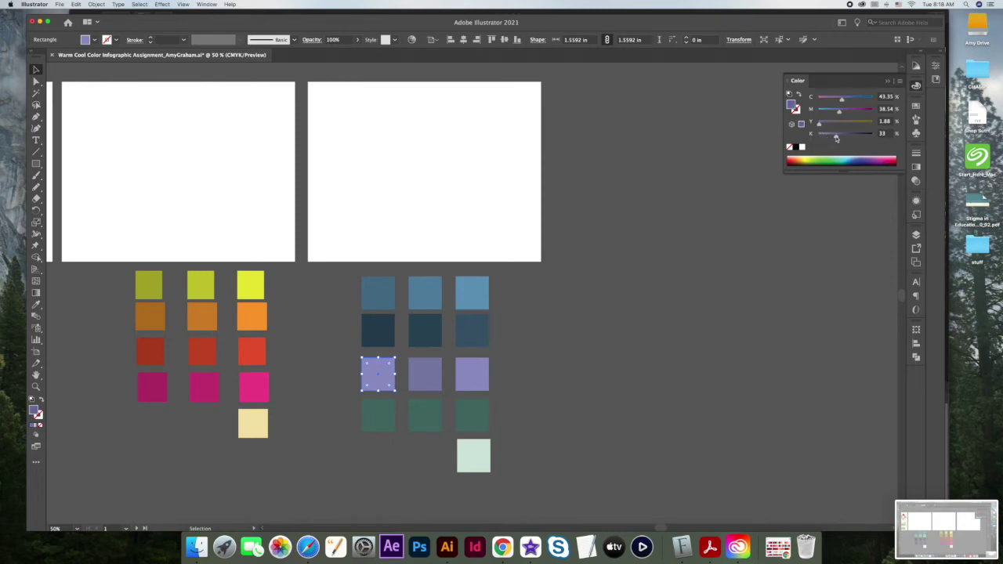
pyautogui.click(732, 202)
pyautogui.click(428, 420)
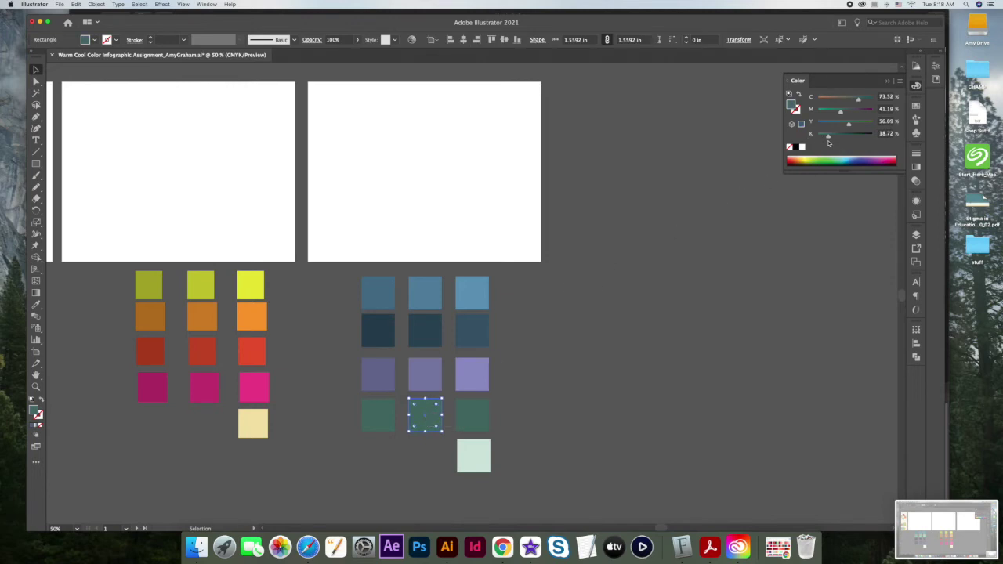
pyautogui.moveTo(829, 136); pyautogui.dragTo(837, 134)
pyautogui.click(381, 423)
pyautogui.moveTo(829, 138); pyautogui.dragTo(837, 135)
pyautogui.click(578, 369)
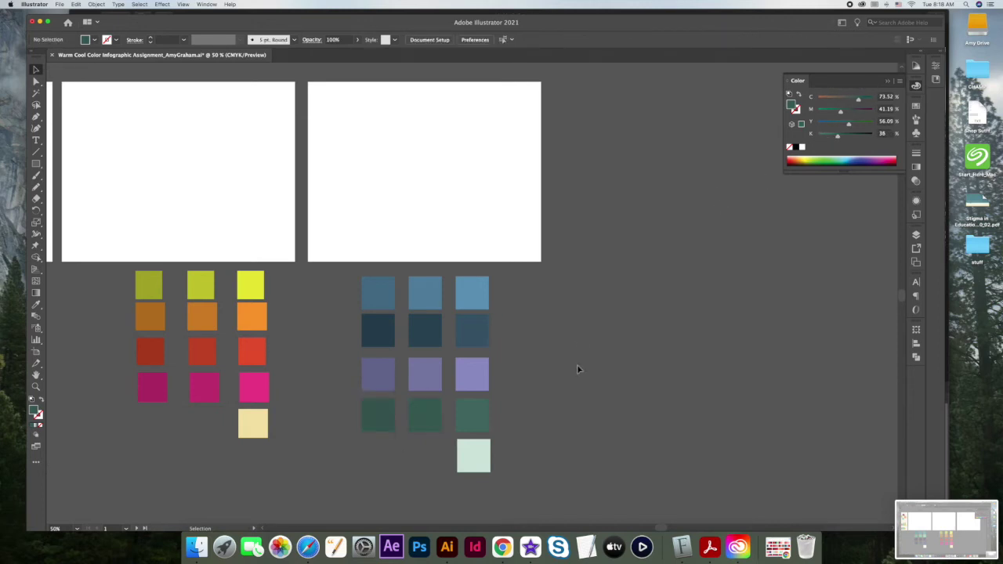
pyautogui.hscroll(-5, 577, 369)
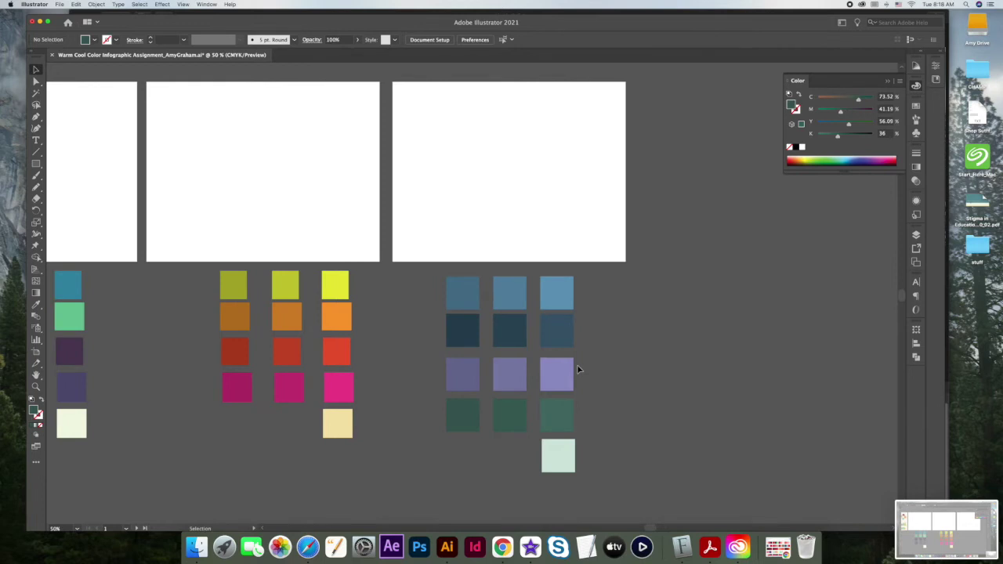
# Zoom out so all four artboards show and close the Color panel
pyautogui.press('super+minus')
pyautogui.hscroll(-5, 579, 369)
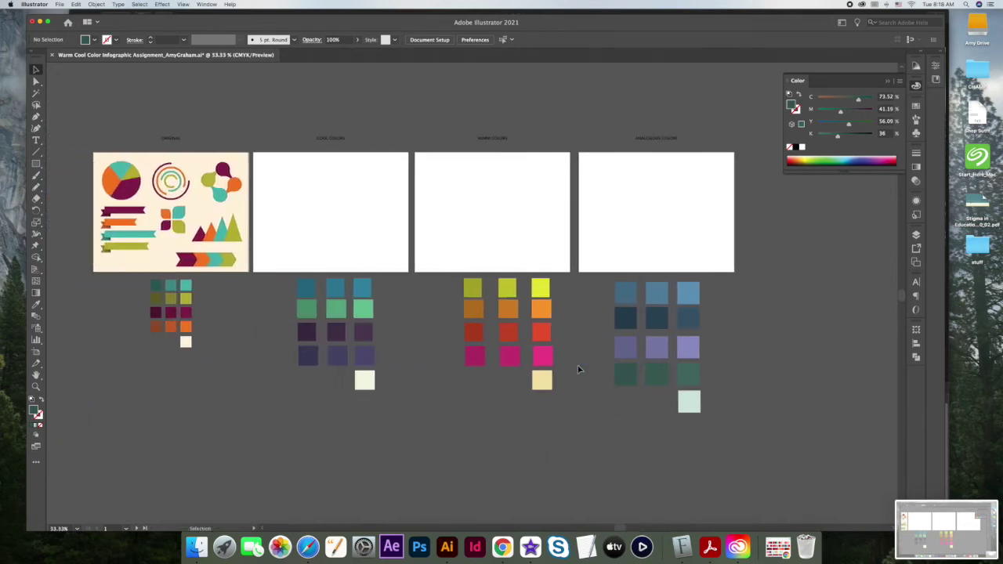
pyautogui.click(887, 82)
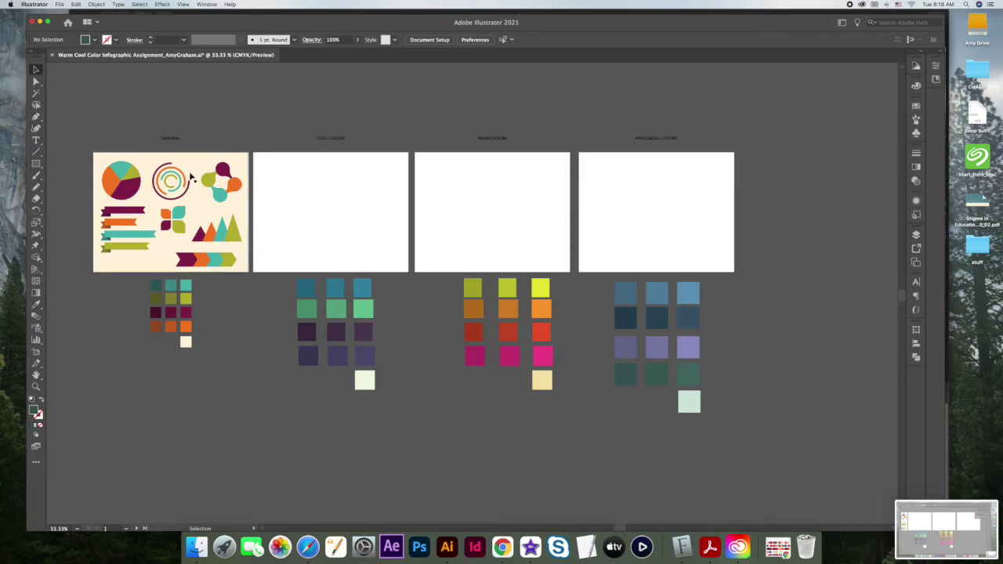
pyautogui.hscroll(2, 211, 226)
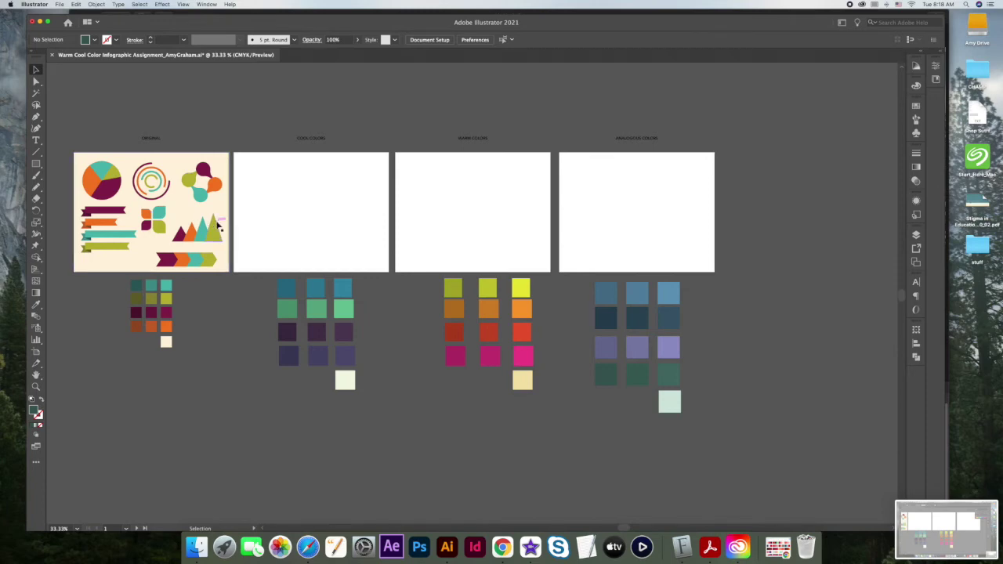
pyautogui.hscroll(-3, 158, 182)
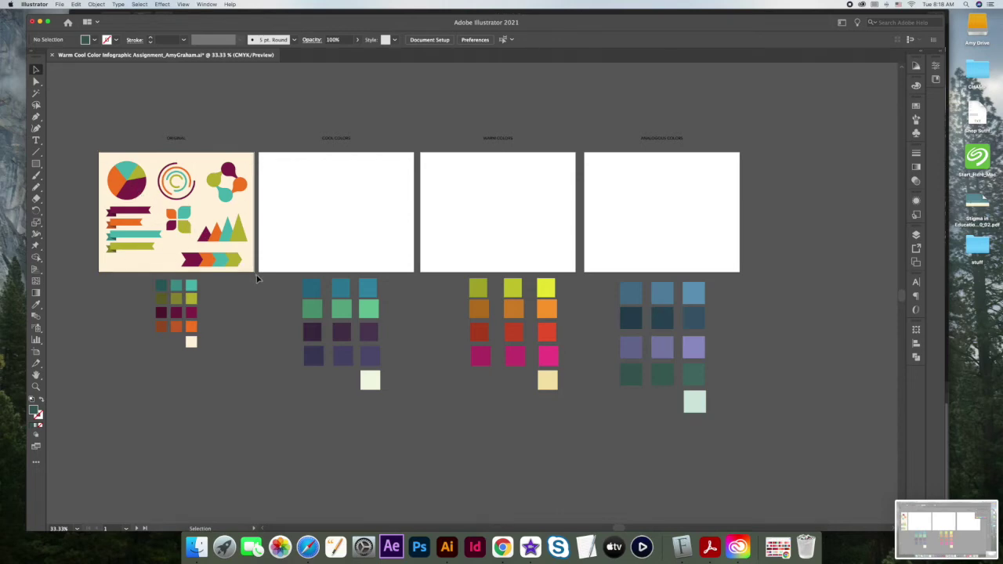
# Copy the original infographic and Paste in Place onto the second artboard
pyautogui.moveTo(257, 279); pyautogui.dragTo(179, 152)
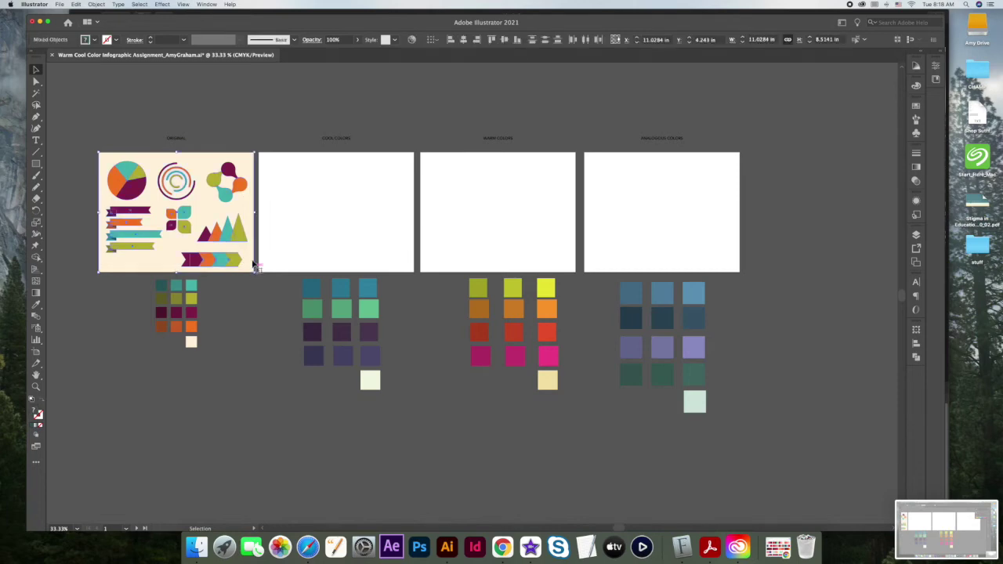
pyautogui.click(76, 5)
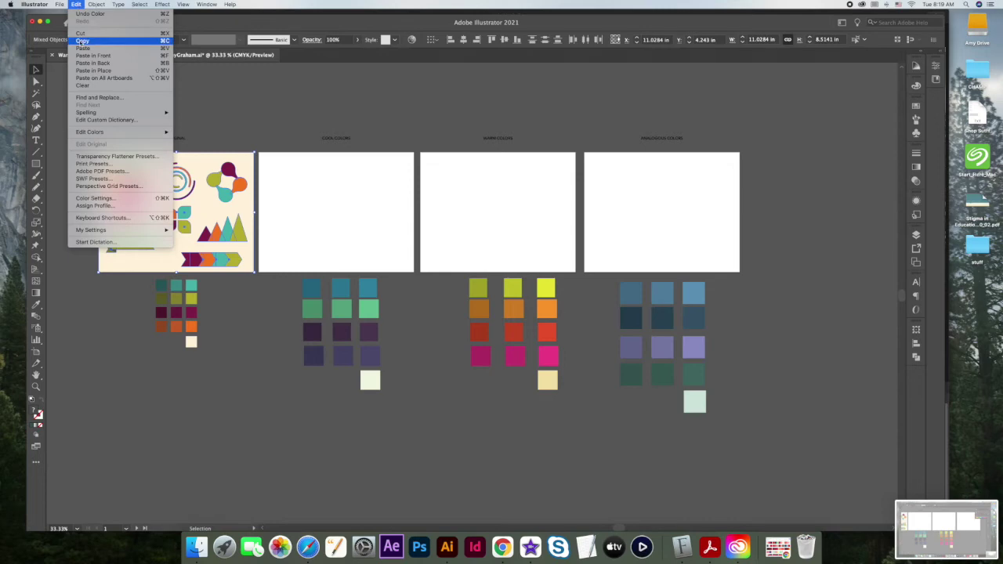
pyautogui.click(82, 41)
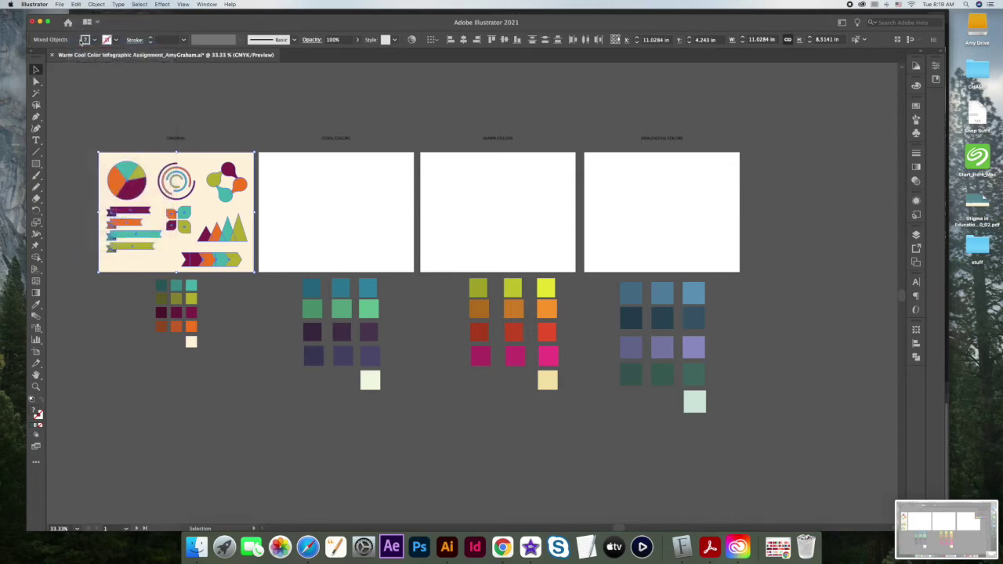
pyautogui.click(326, 179)
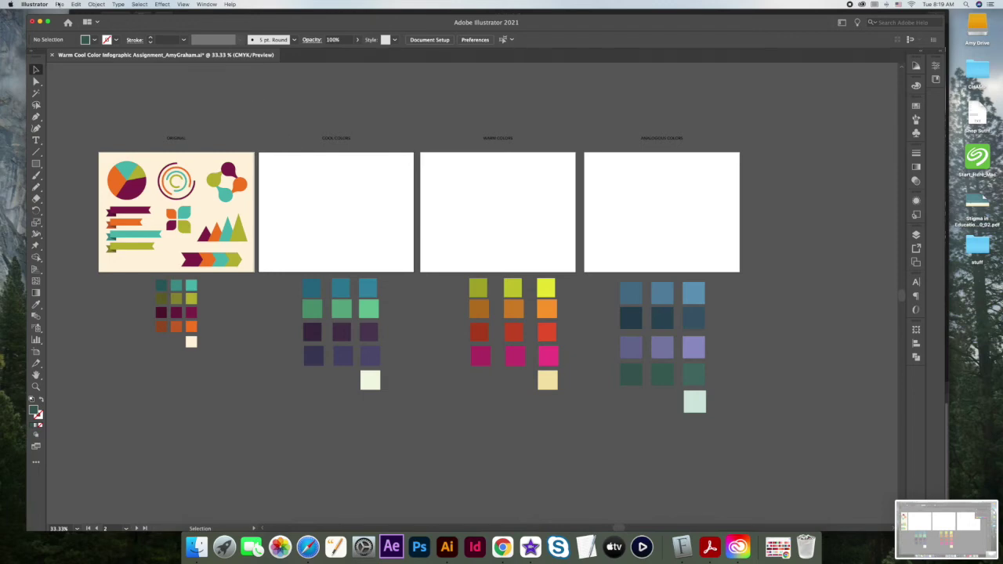
pyautogui.click(76, 4)
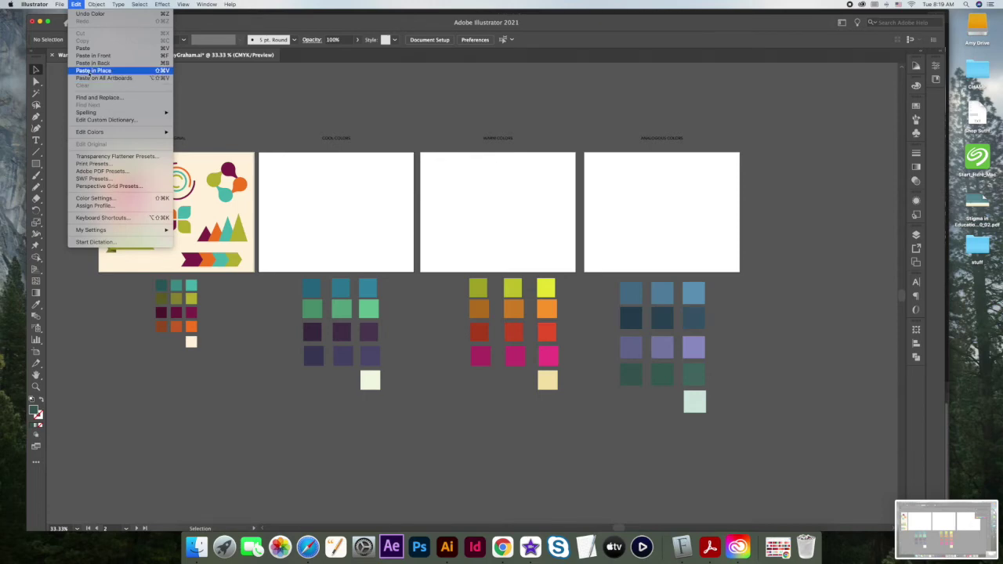
pyautogui.click(91, 71)
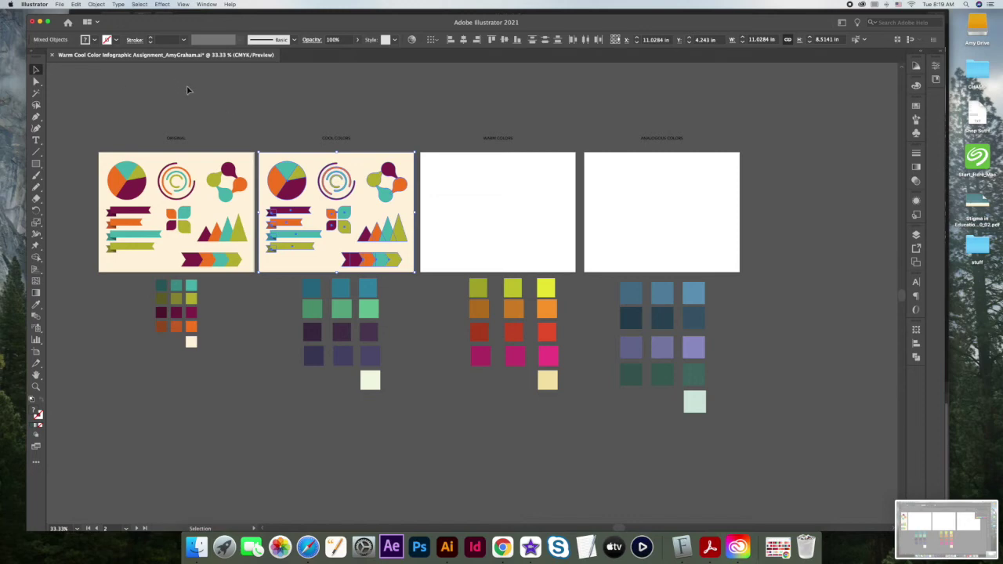
# Paste the infographic in place on the third and fourth artboards
pyautogui.click(473, 175)
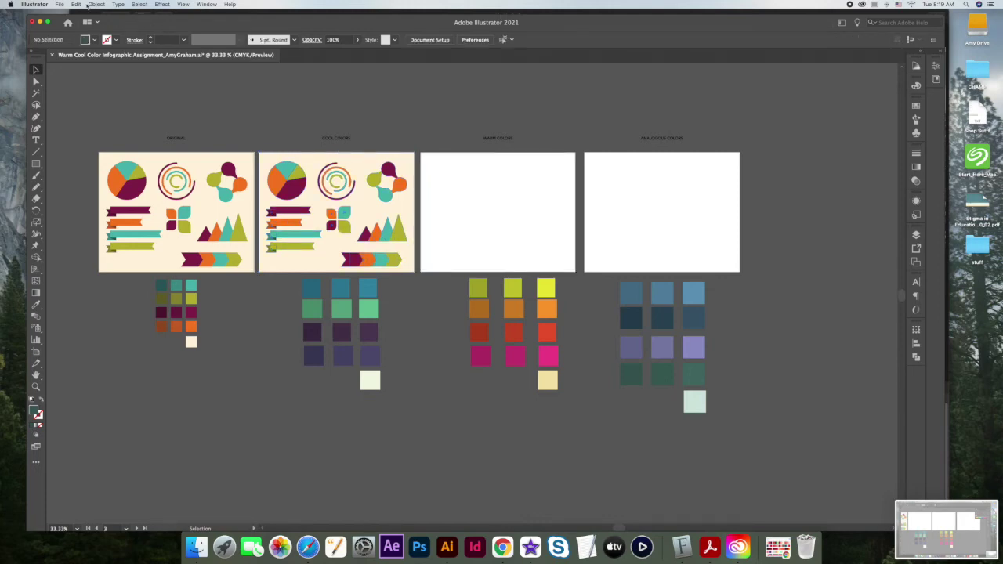
pyautogui.click(76, 5)
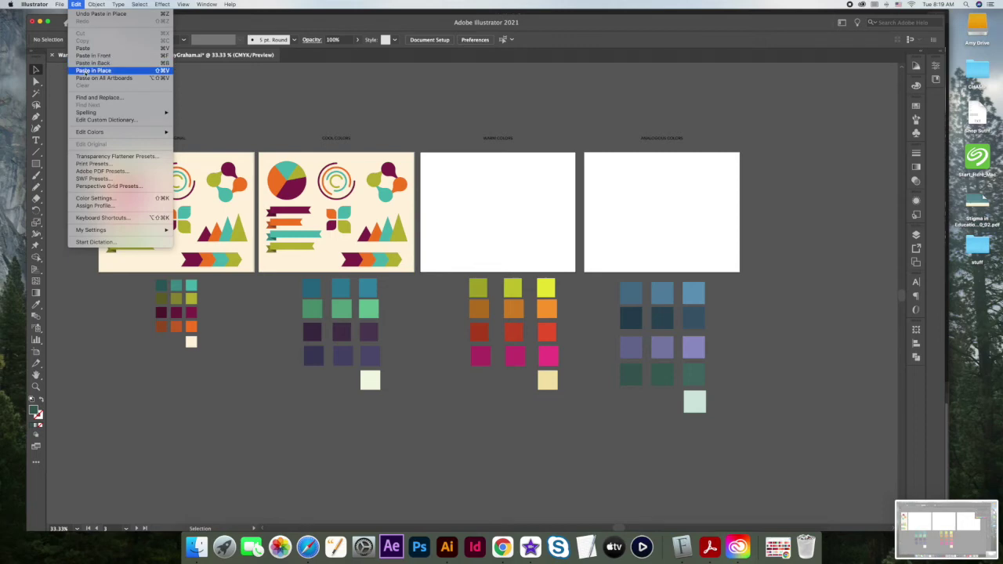
pyautogui.click(84, 71)
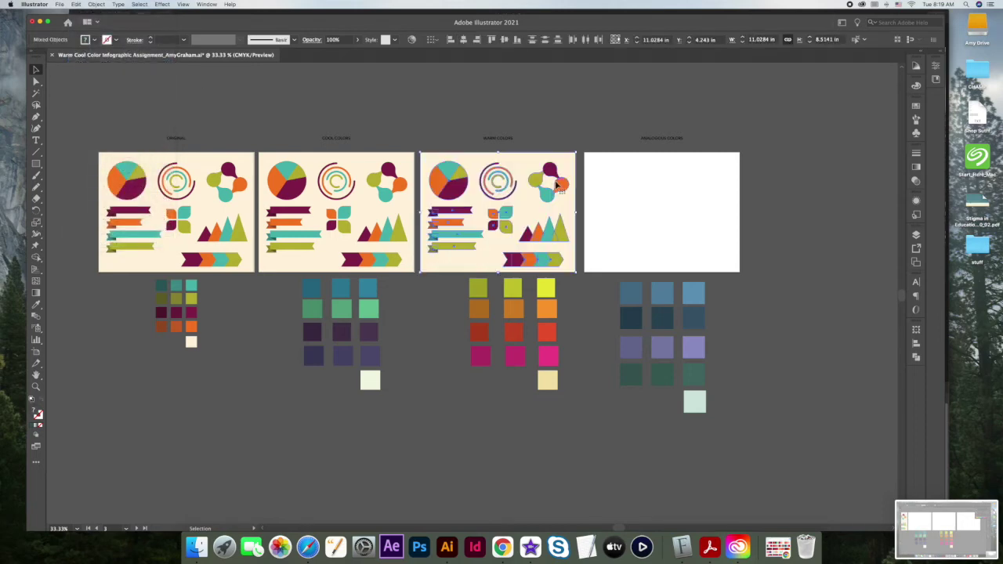
pyautogui.click(638, 183)
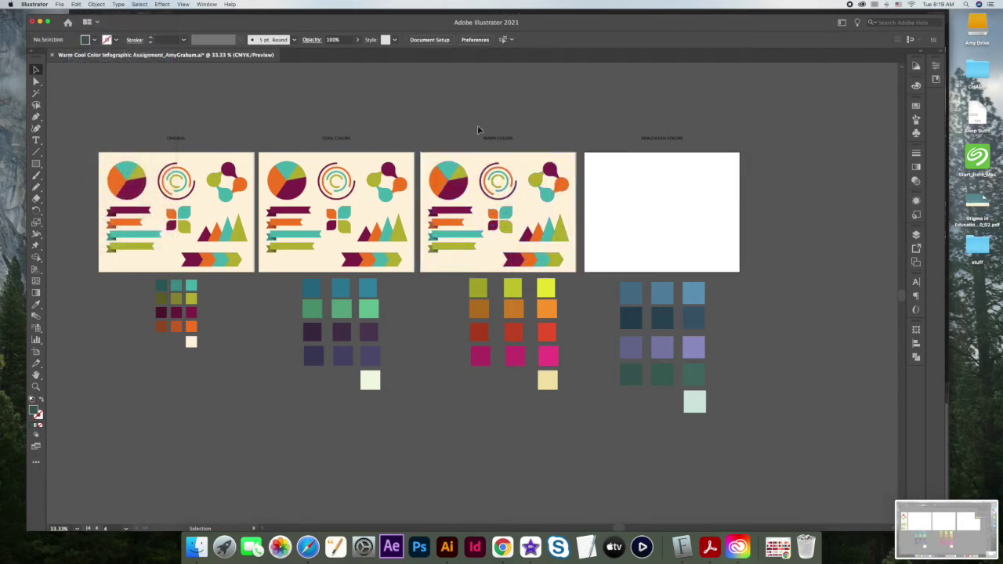
pyautogui.click(81, 7)
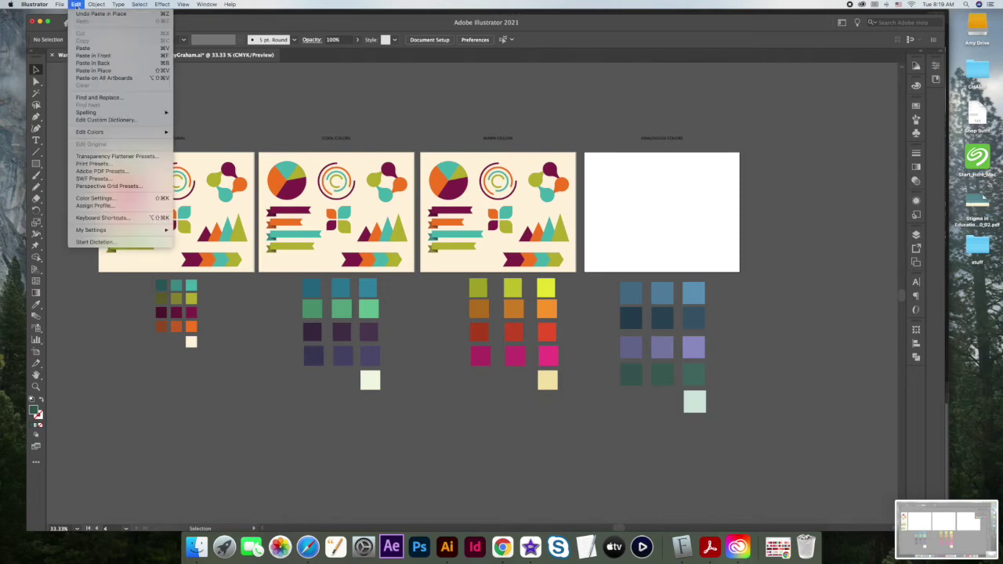
pyautogui.click(92, 71)
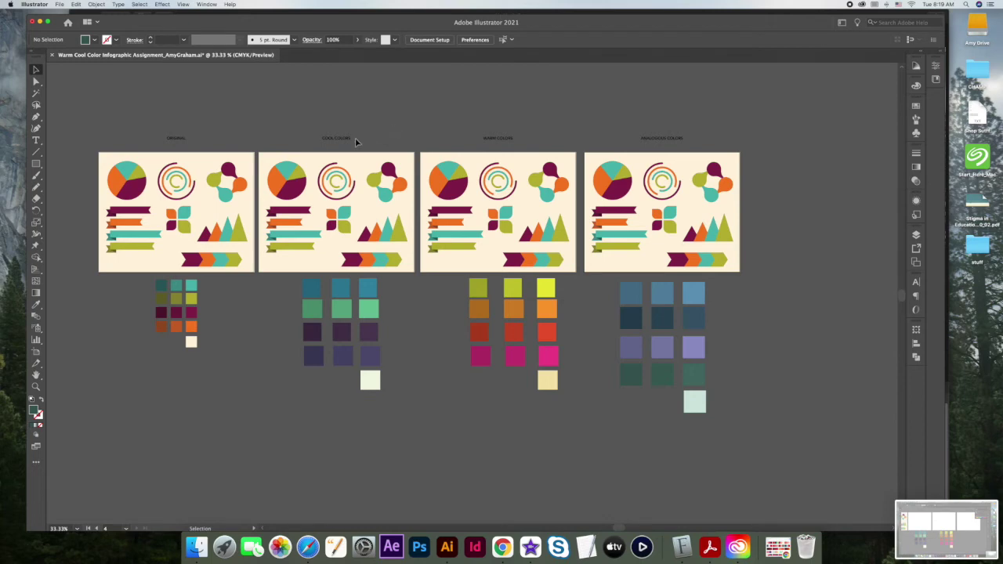
pyautogui.hscroll(3, 589, 144)
pyautogui.hscroll(5, 588, 144)
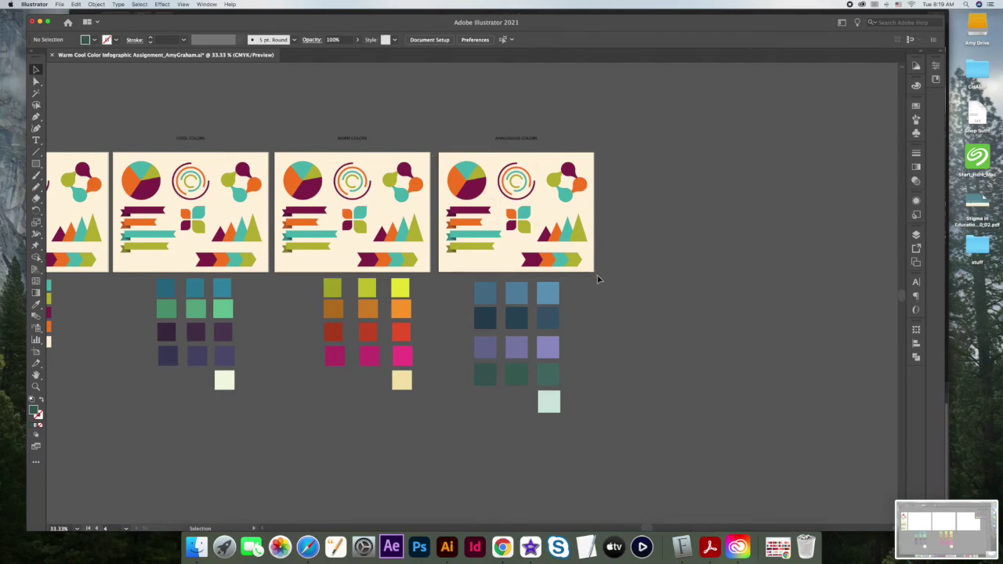
pyautogui.moveTo(597, 279); pyautogui.dragTo(597, 280)
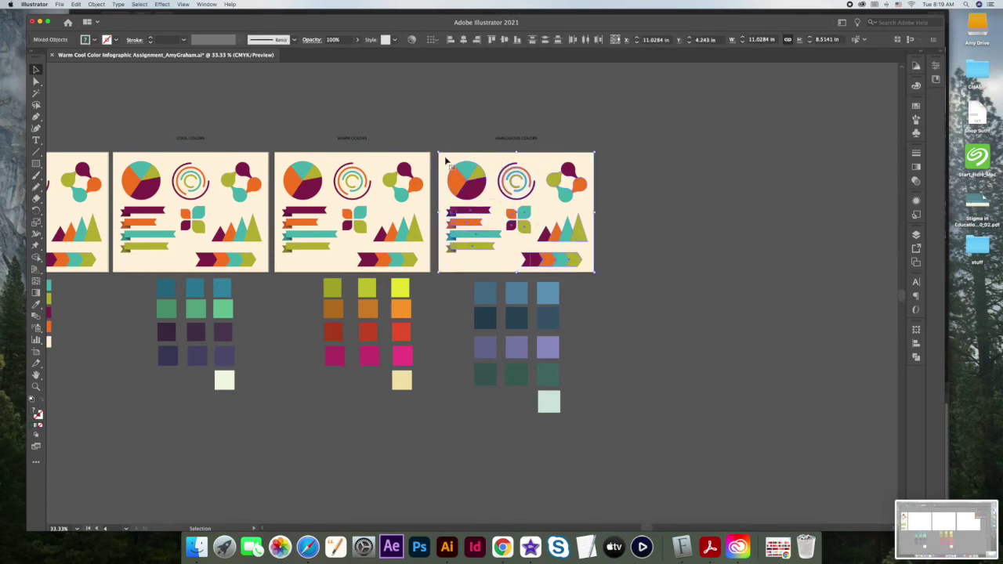
pyautogui.moveTo(446, 161); pyautogui.dragTo(658, 164)
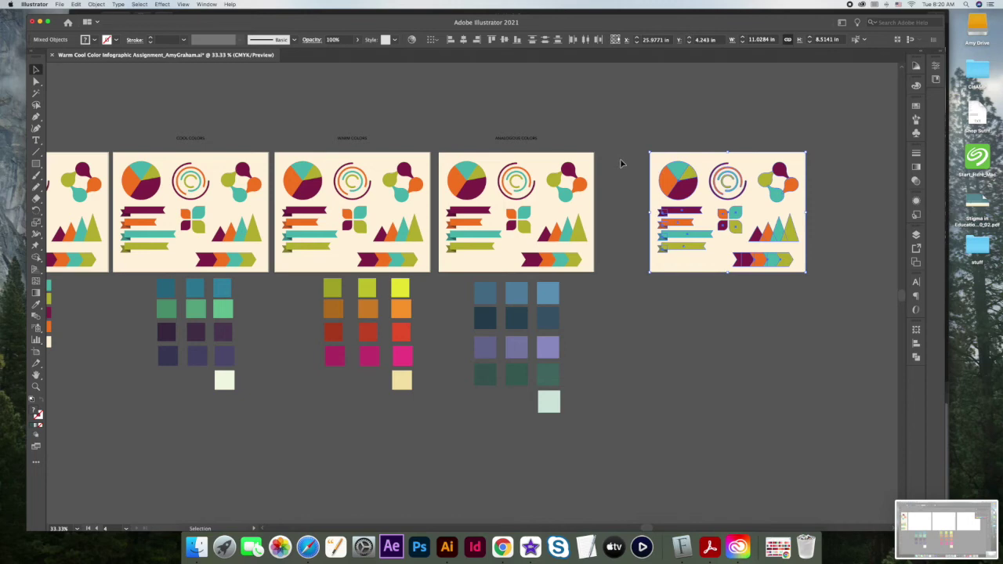
pyautogui.press('super+z')
pyautogui.click(660, 162)
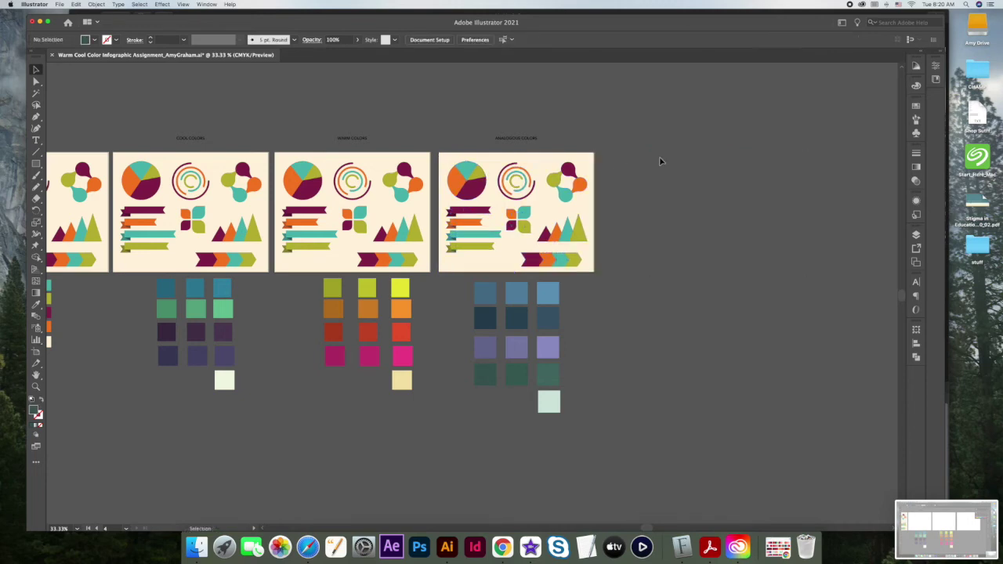
pyautogui.hscroll(-6, 660, 162)
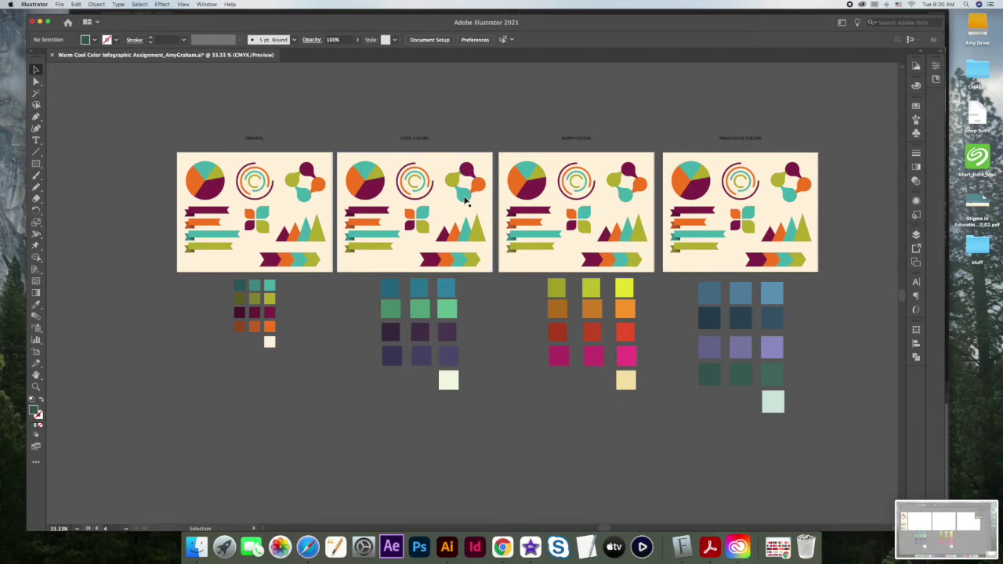
# Select every object sharing the teal shape's attribute in Cool Colors, then clear the selection
pyautogui.click(467, 200)
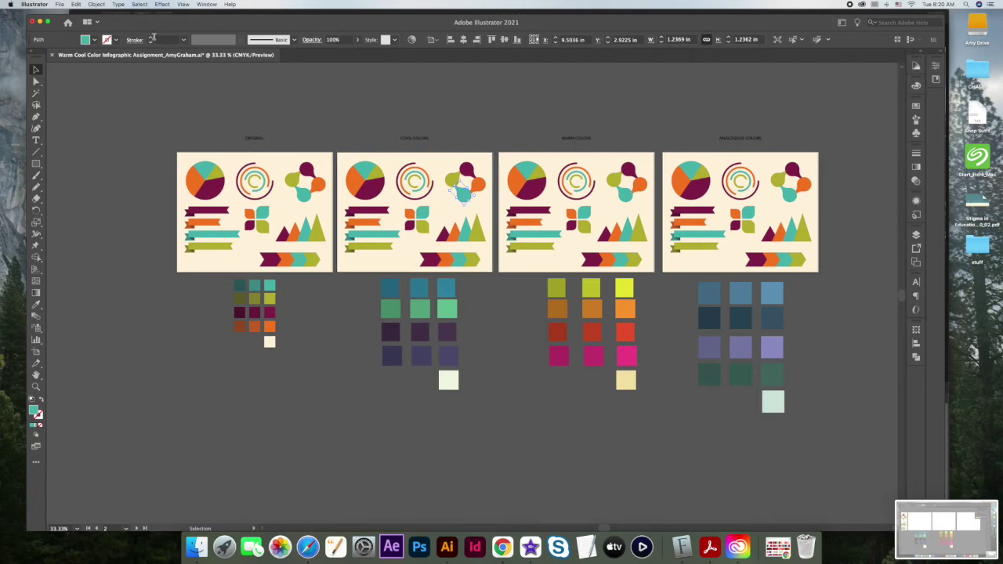
pyautogui.click(139, 5)
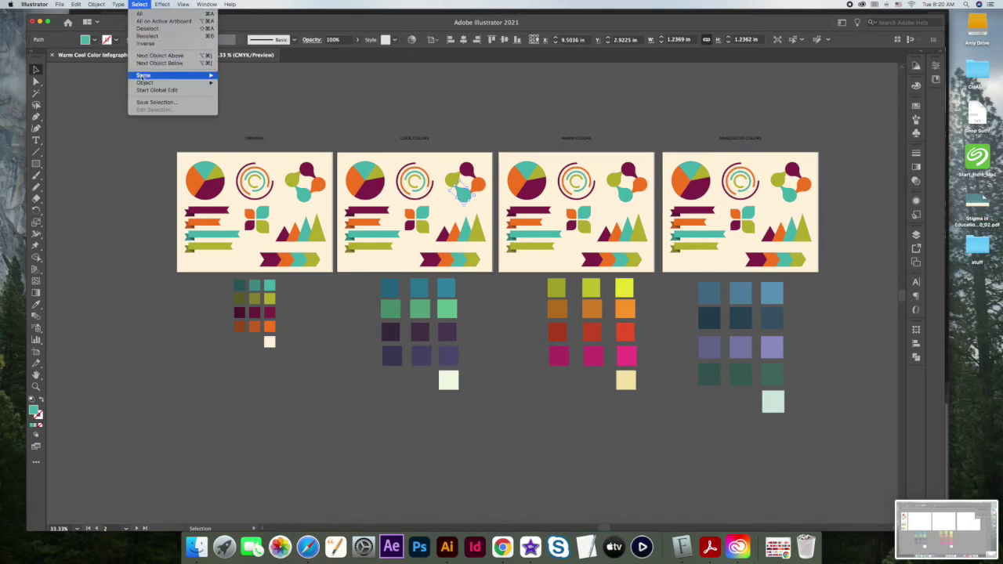
pyautogui.moveTo(142, 76)
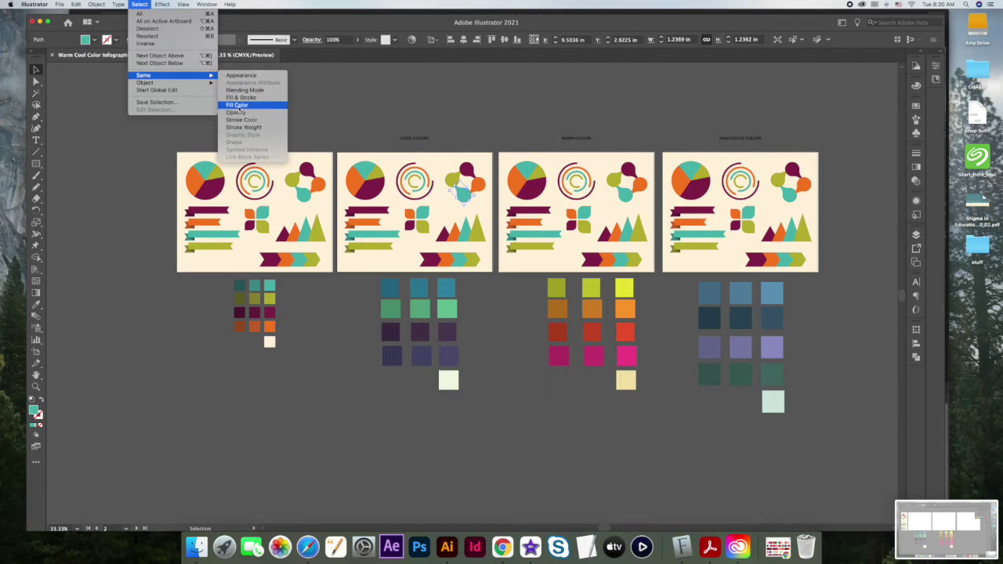
pyautogui.click(235, 113)
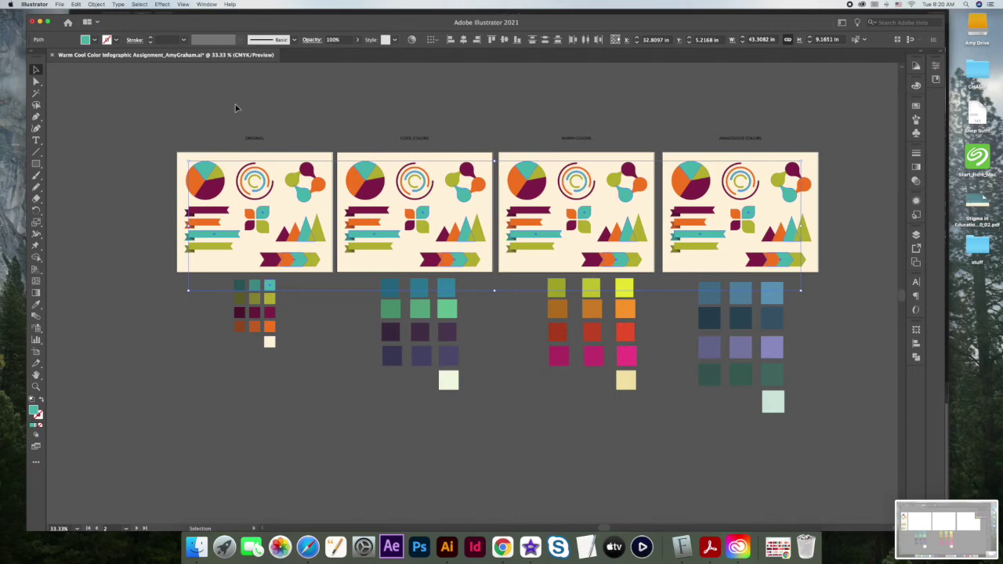
pyautogui.click(330, 105)
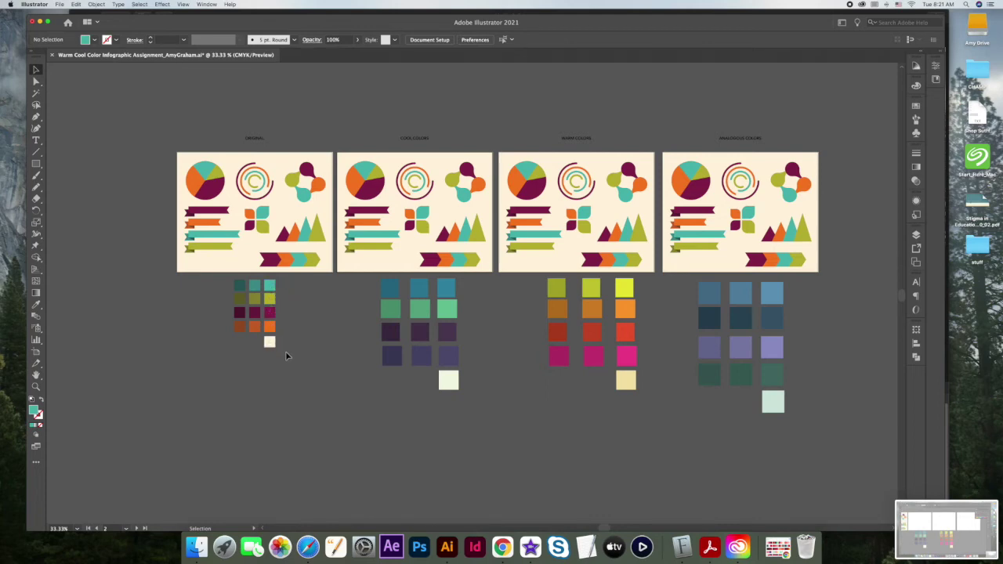
# Select the original palette's right column of swatches
pyautogui.click(270, 284)
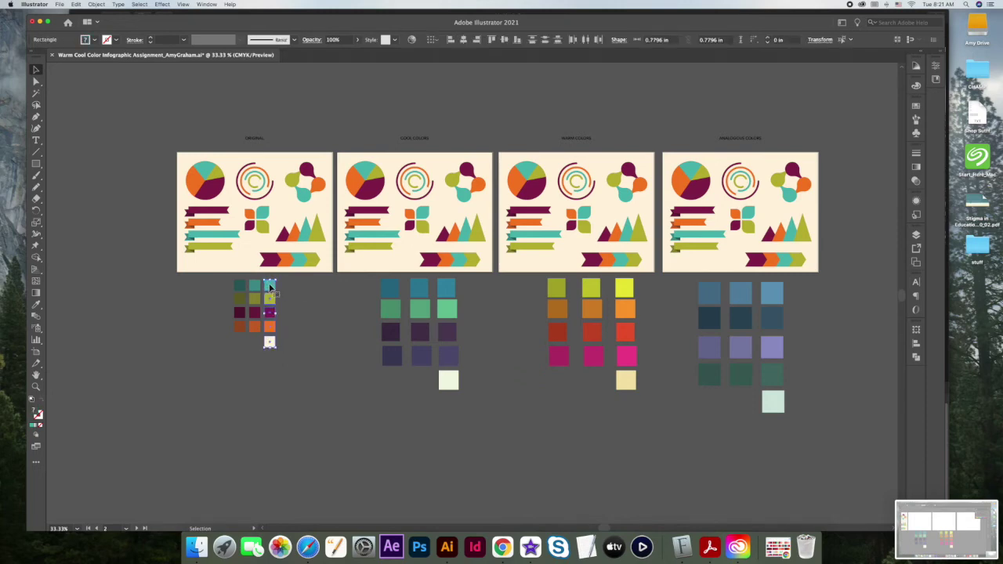
pyautogui.keyDown('shift'); pyautogui.click(270, 299); pyautogui.keyUp('shift')
pyautogui.hscroll(2, 472, 323)
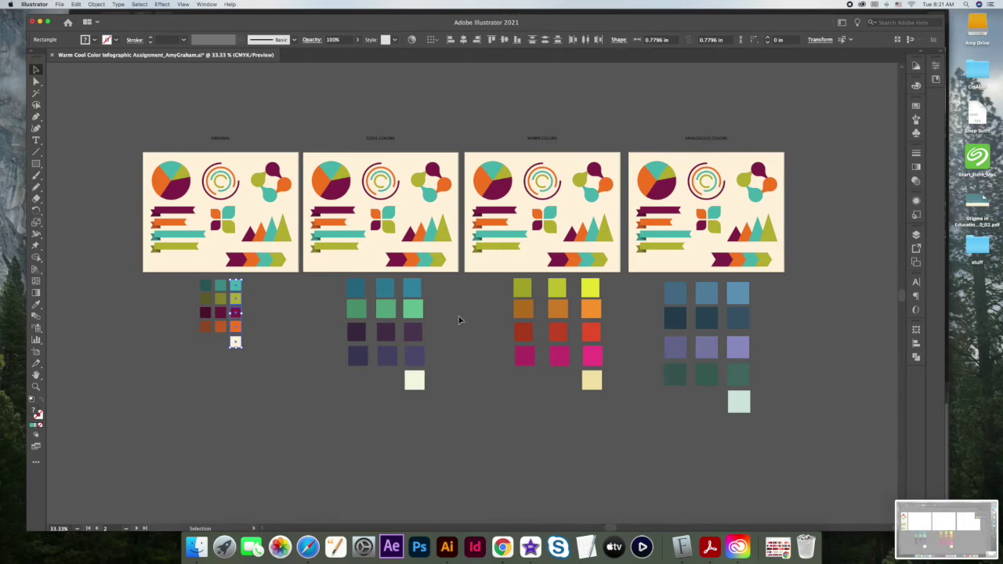
pyautogui.click(281, 314)
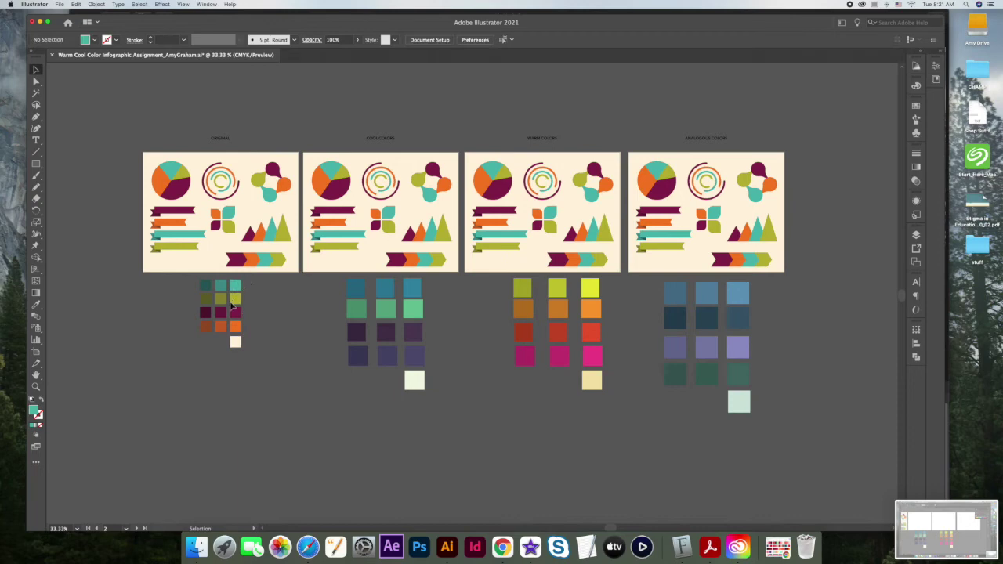
pyautogui.click(233, 343)
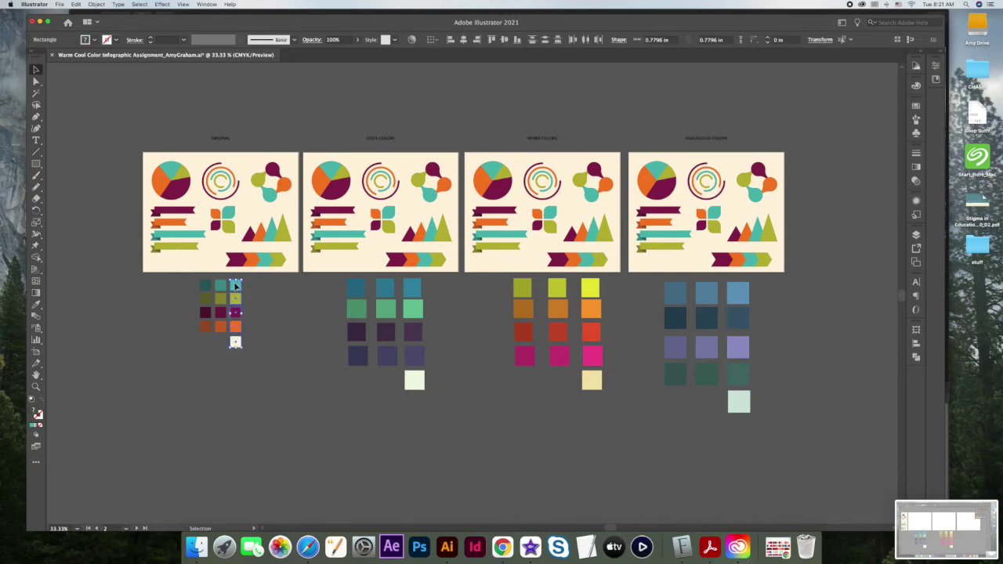
# Alt-drag copies of that column beside the cool, warm and analogous palettes
pyautogui.moveTo(235, 286); pyautogui.dragTo(439, 295)
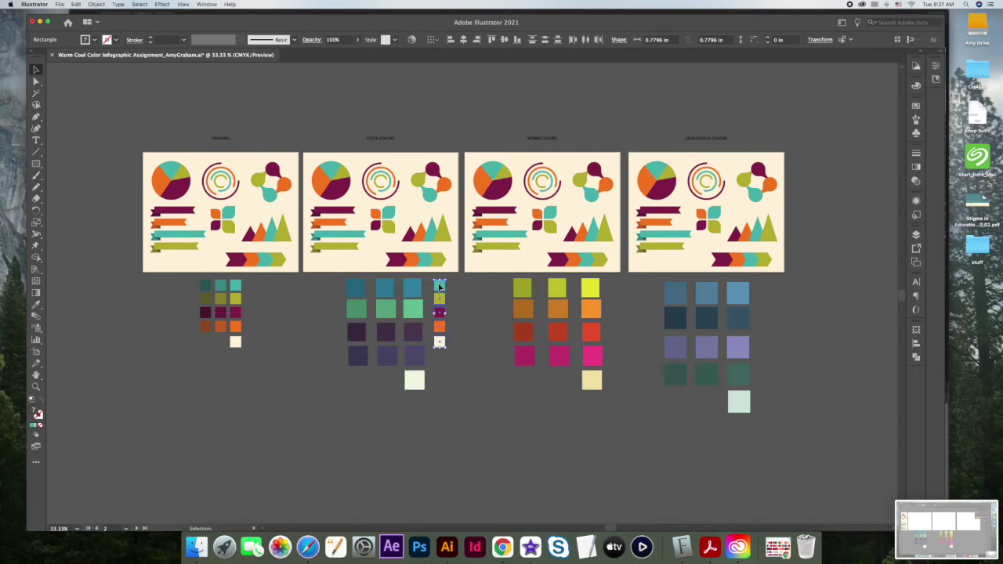
pyautogui.moveTo(439, 288); pyautogui.dragTo(619, 297)
pyautogui.hscroll(5, 619, 297)
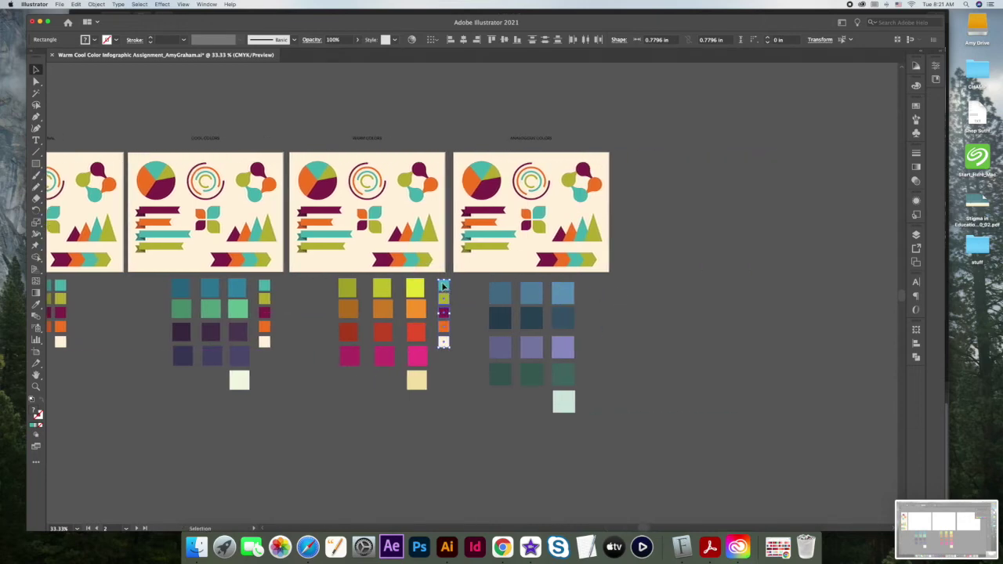
pyautogui.moveTo(443, 287); pyautogui.dragTo(592, 292)
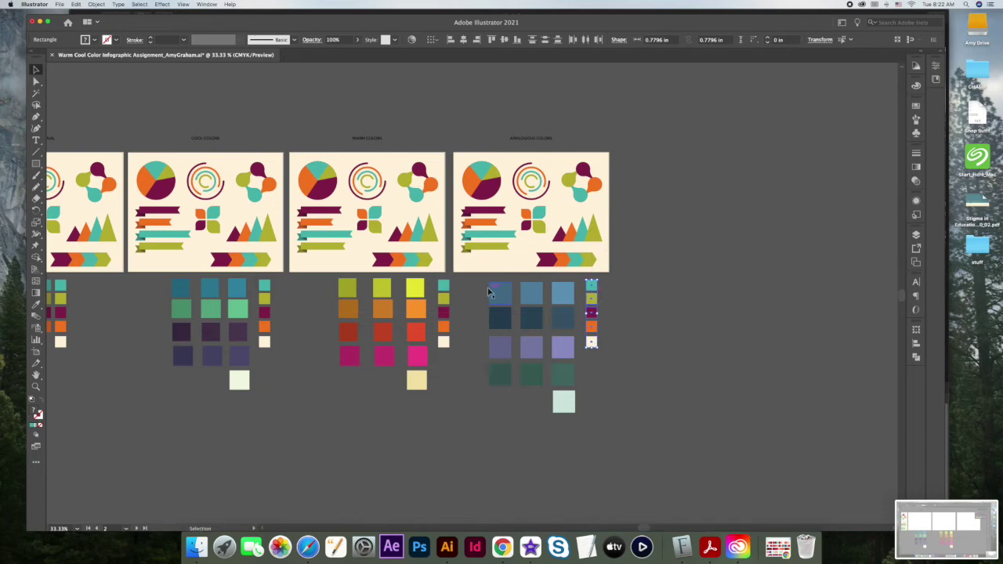
pyautogui.click(300, 294)
pyautogui.hscroll(-2, 152, 296)
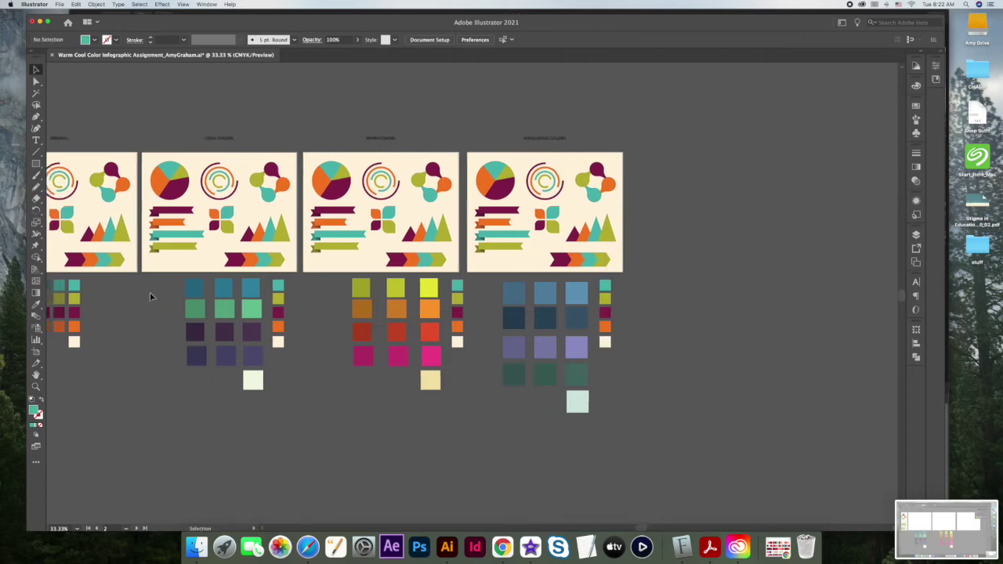
# Zoom in to 50% and scroll to center the Cool Colors artboard
pyautogui.hscroll(-6, 152, 296)
pyautogui.hscroll(-10, 246, 269)
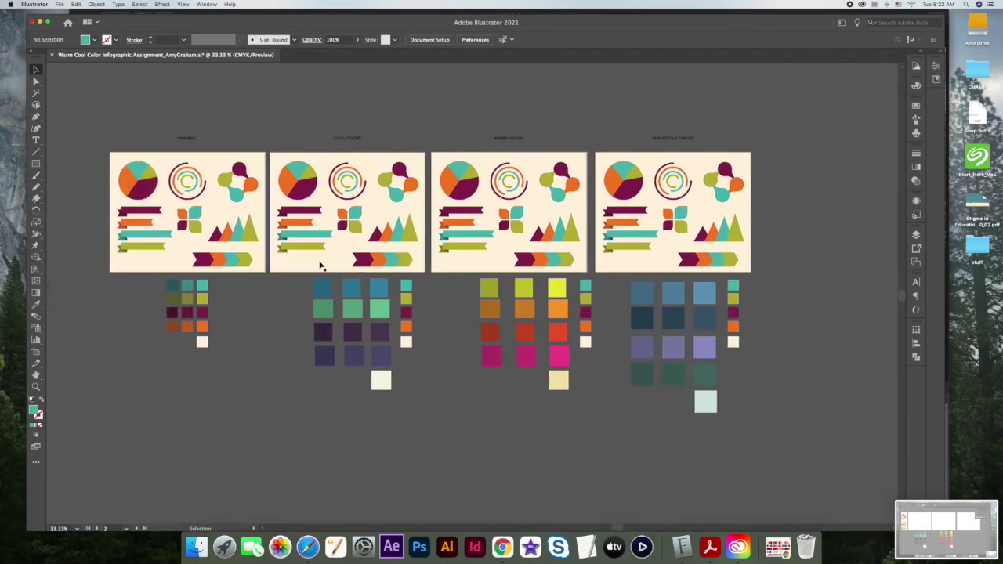
pyautogui.press('a')
pyautogui.press('super+equal')
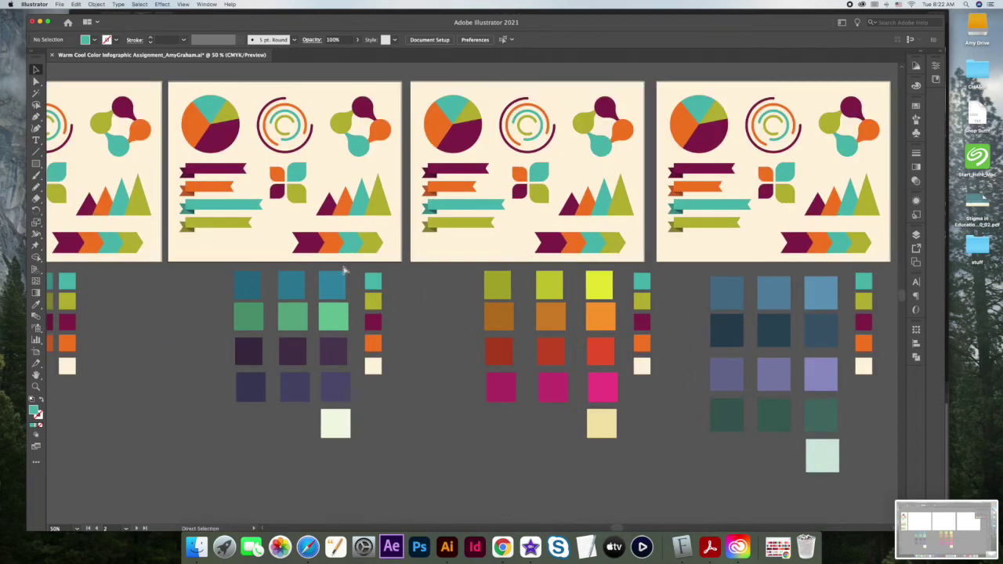
pyautogui.press('v')
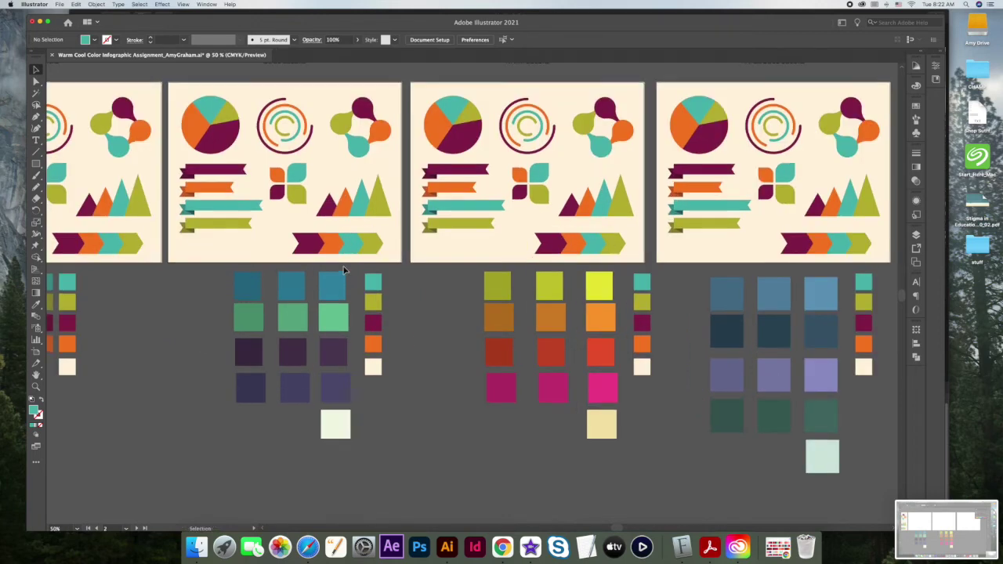
pyautogui.scroll(3, 343, 271)
pyautogui.hscroll(-4, 330, 270)
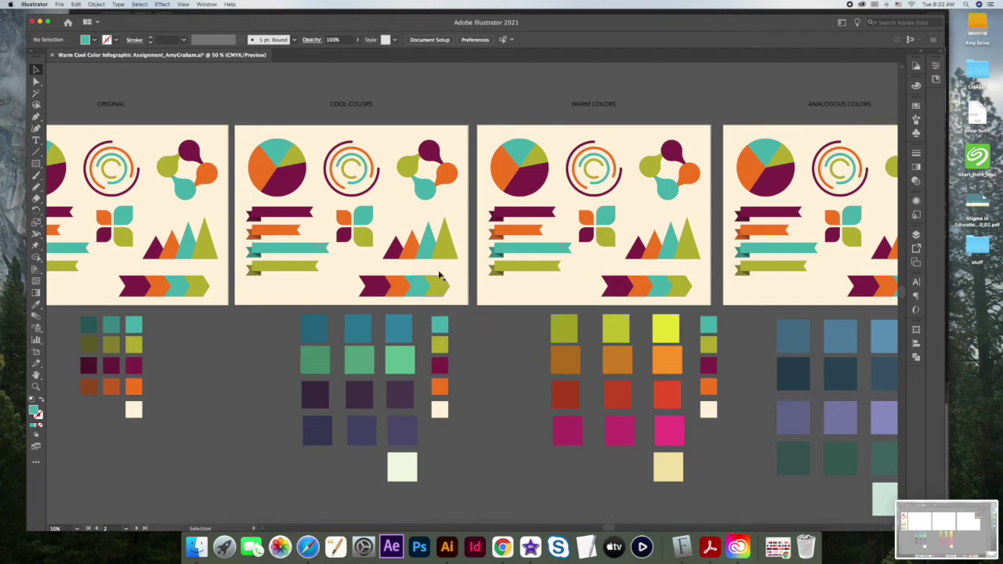
# Fill the teal drop, spiral ring, pie slice, banner, triangle and chevron with the dark blue-teal swatch
pyautogui.click(427, 193)
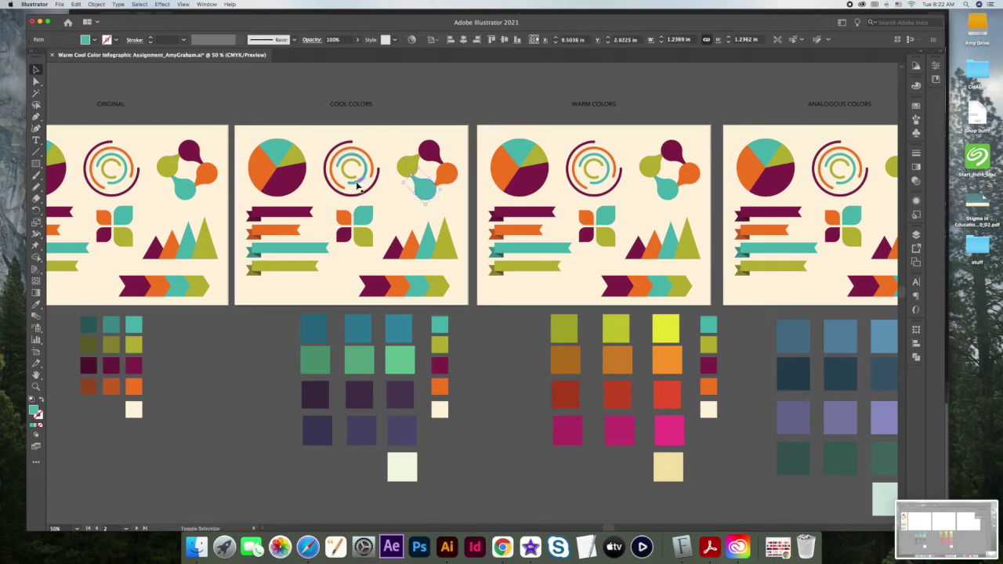
pyautogui.keyDown('shift'); pyautogui.click(357, 185); pyautogui.keyUp('shift')
pyautogui.keyDown('shift'); pyautogui.click(281, 152); pyautogui.keyUp('shift')
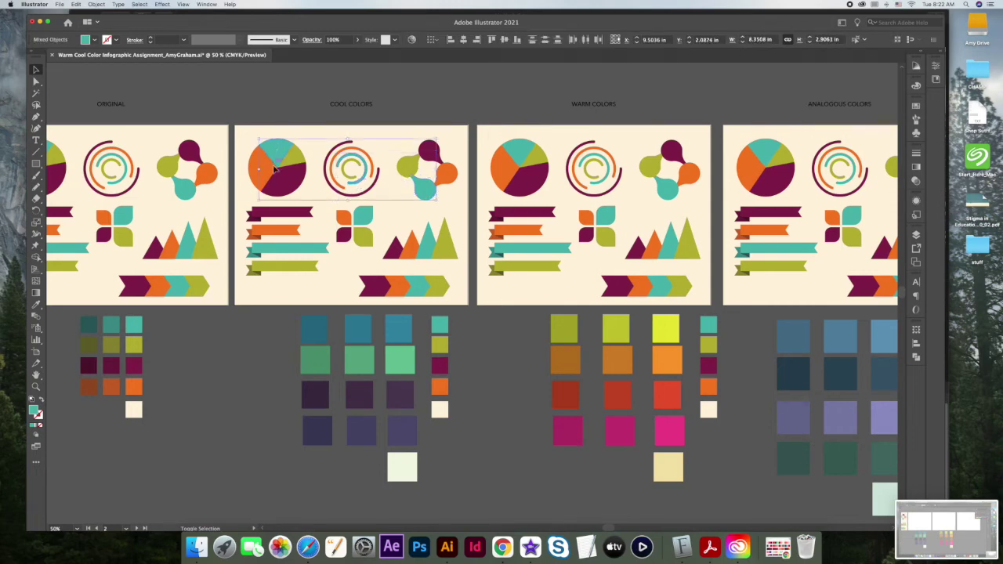
pyautogui.keyDown('shift'); pyautogui.click(278, 251); pyautogui.keyUp('shift')
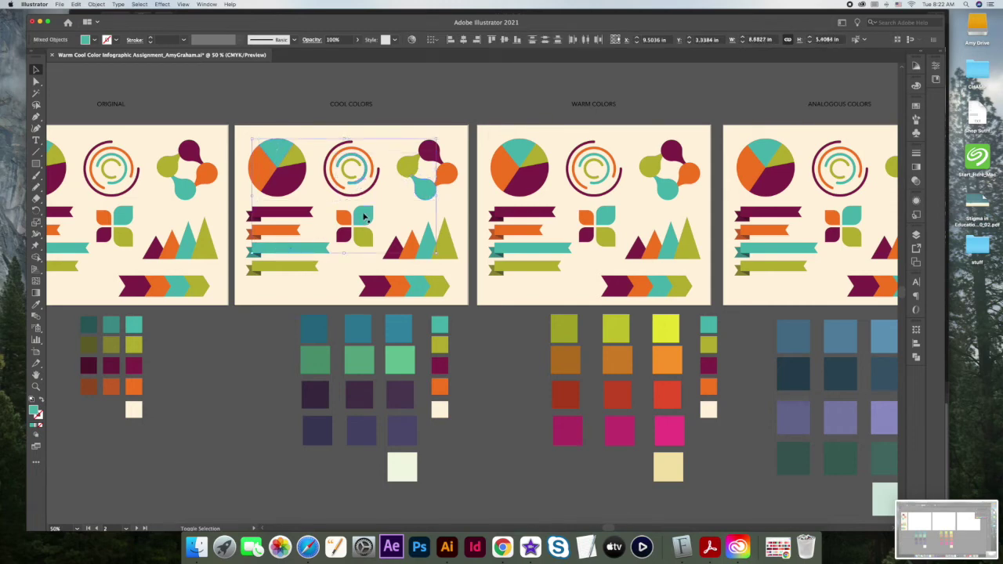
pyautogui.keyDown('shift'); pyautogui.click(433, 248); pyautogui.keyUp('shift')
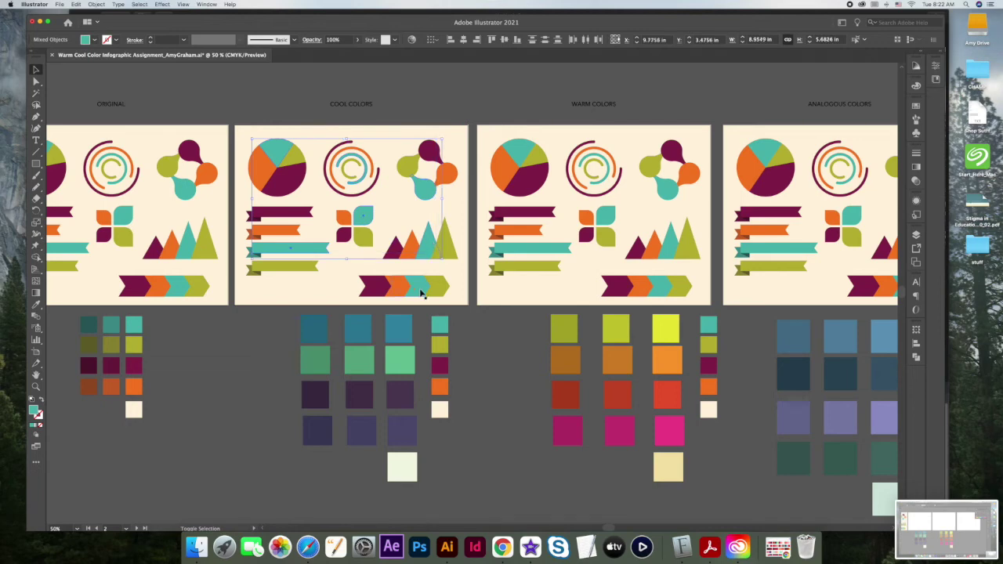
pyautogui.keyDown('shift'); pyautogui.click(420, 285); pyautogui.keyUp('shift')
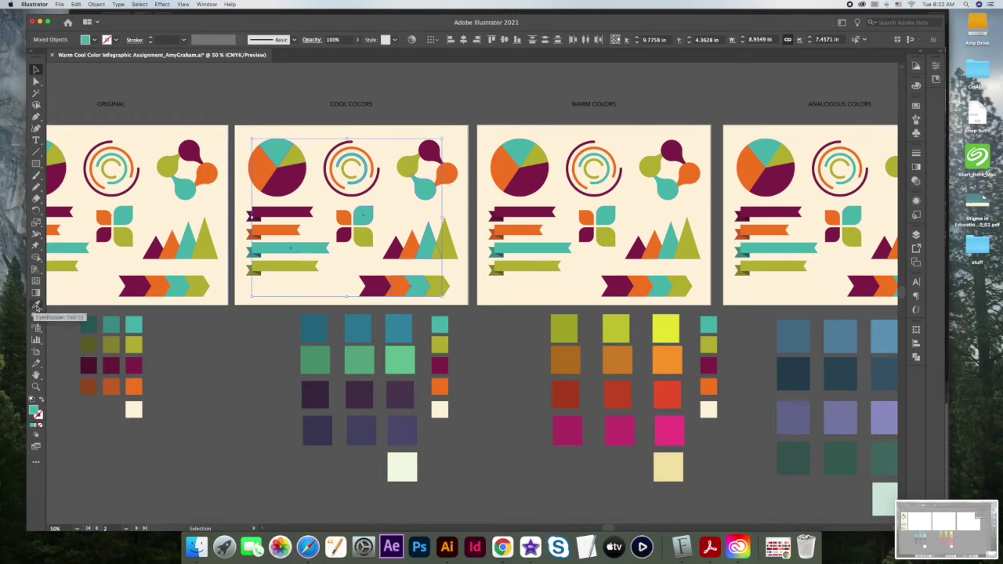
pyautogui.click(36, 307)
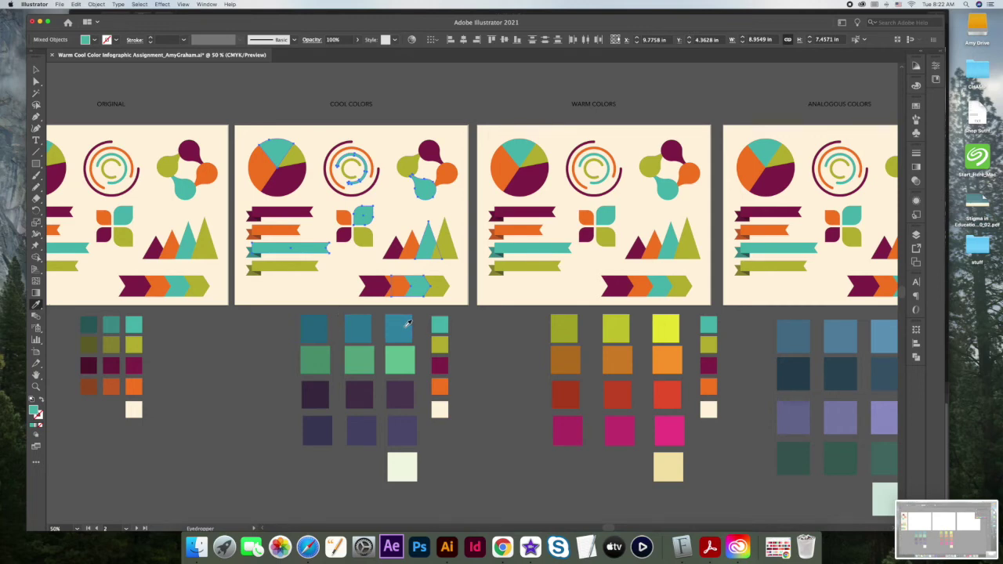
pyautogui.click(408, 323)
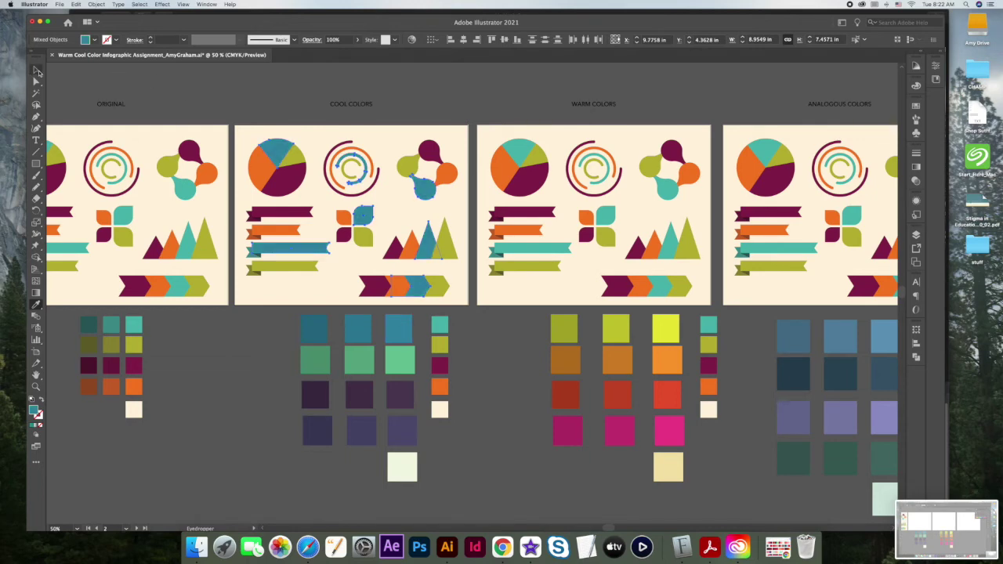
pyautogui.click(37, 71)
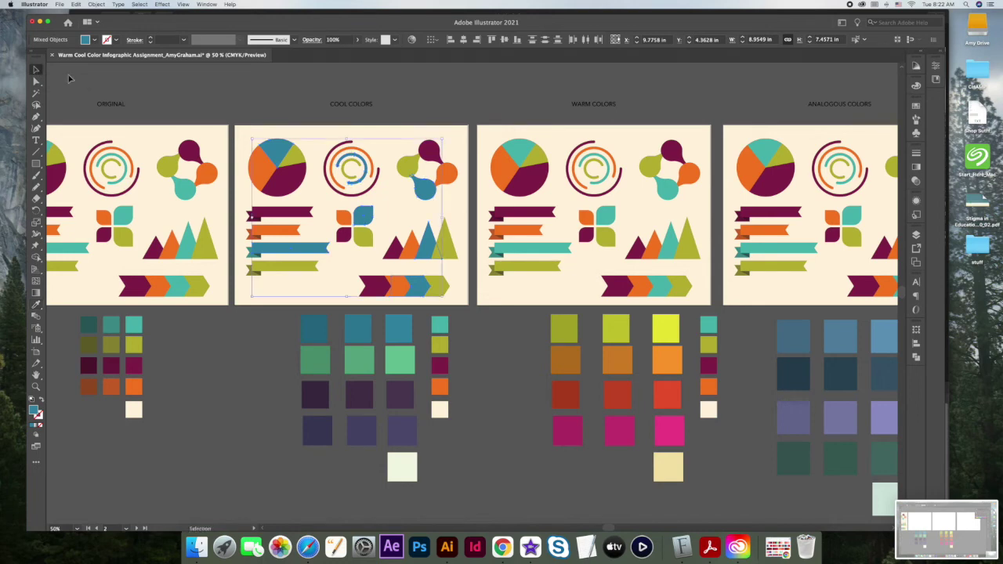
pyautogui.click(275, 87)
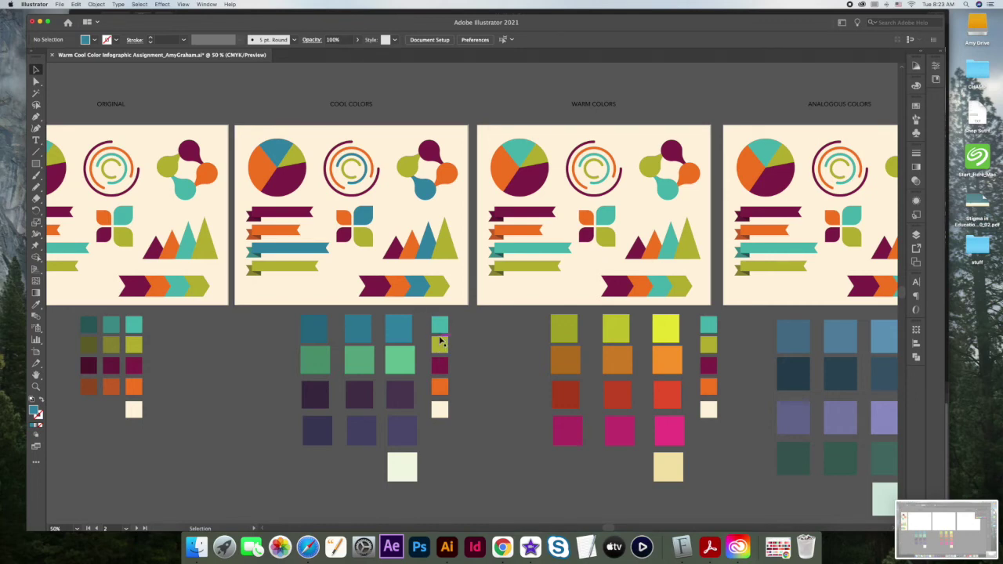
# Eyedropper the light mint swatch onto the olive drop, ribbon, two triangles and chevron
pyautogui.click(411, 172)
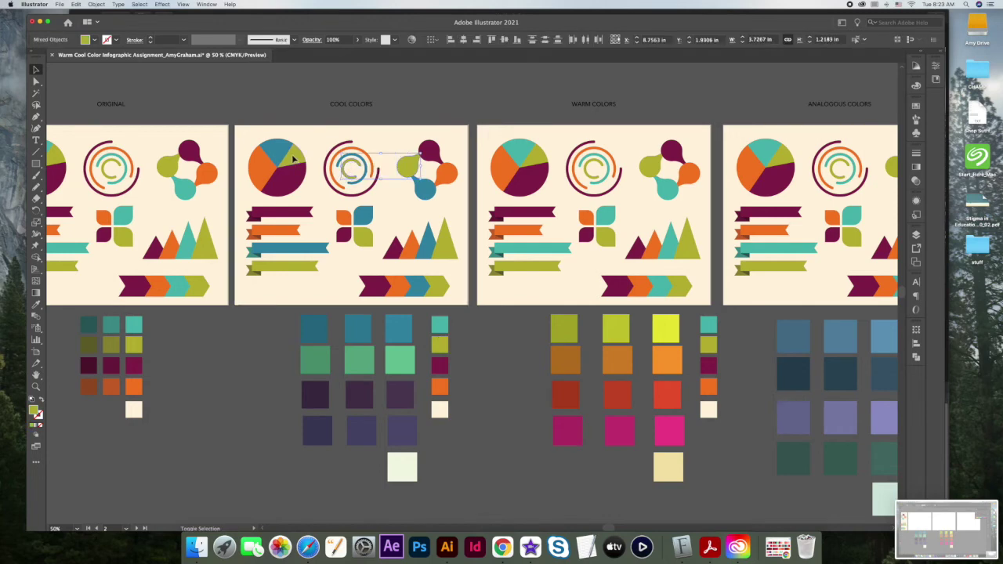
pyautogui.keyDown('shift'); pyautogui.click(298, 267); pyautogui.keyUp('shift')
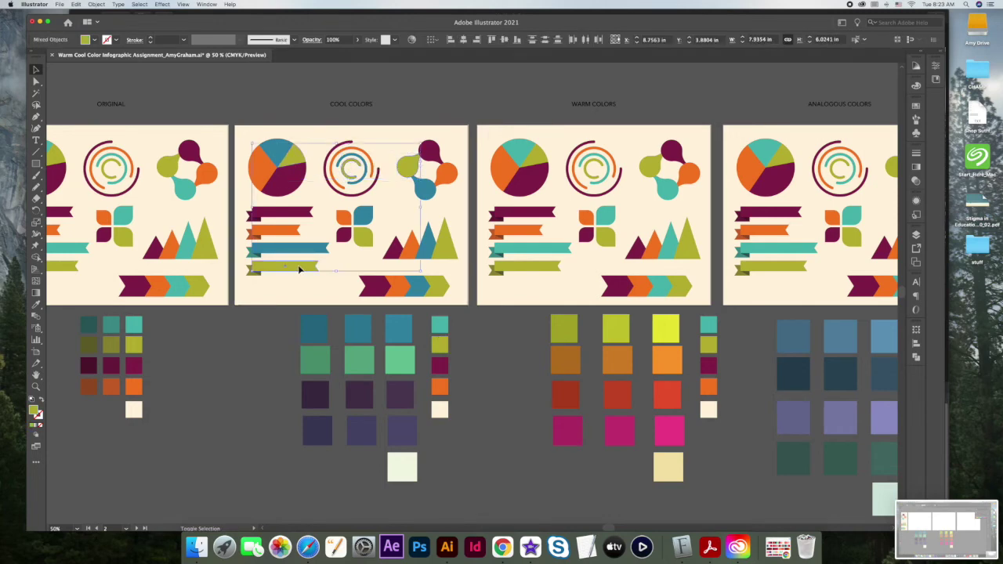
pyautogui.keyDown('shift'); pyautogui.click(363, 239); pyautogui.keyUp('shift')
pyautogui.keyDown('shift'); pyautogui.click(444, 245); pyautogui.keyUp('shift')
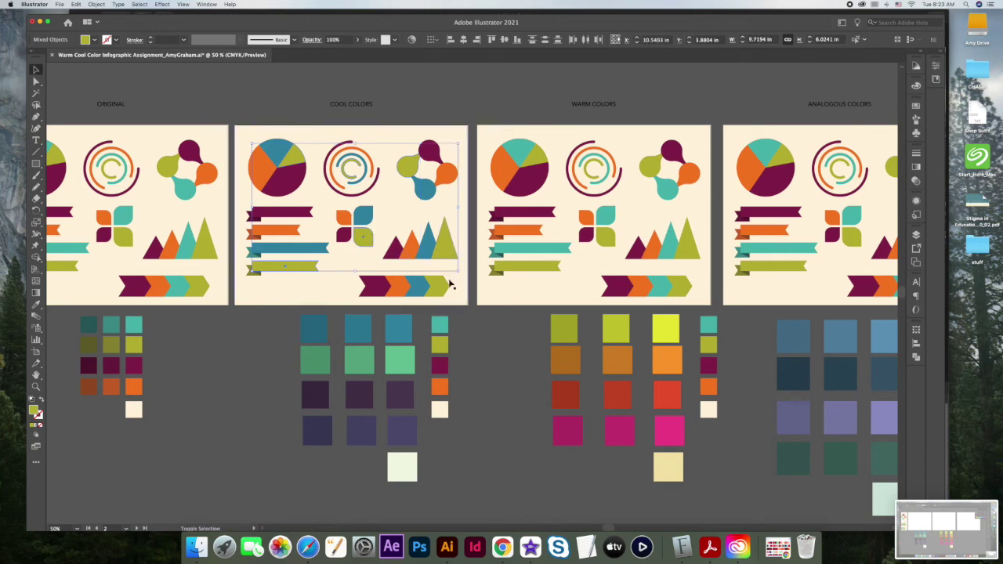
pyautogui.keyDown('shift'); pyautogui.click(441, 292); pyautogui.keyUp('shift')
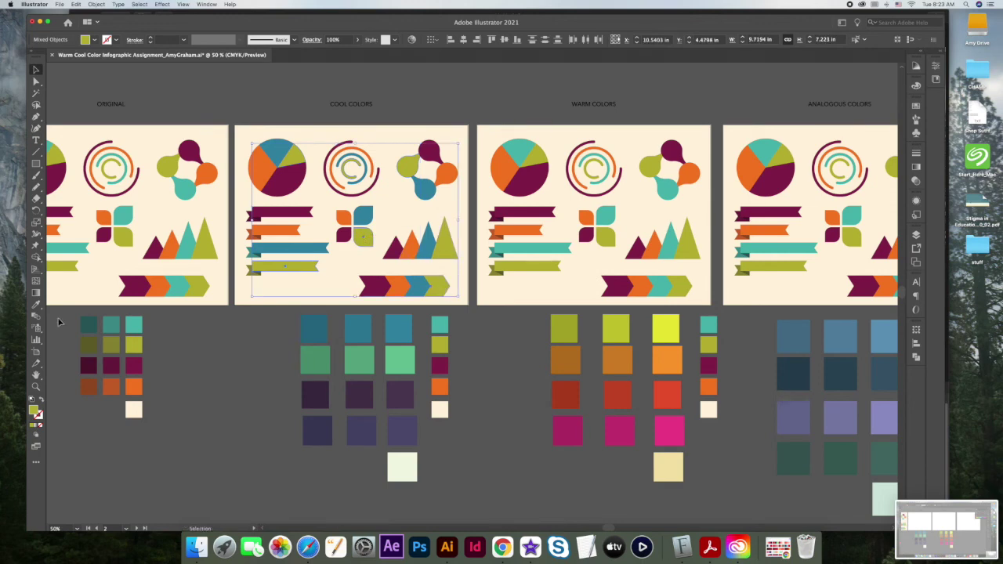
pyautogui.click(35, 305)
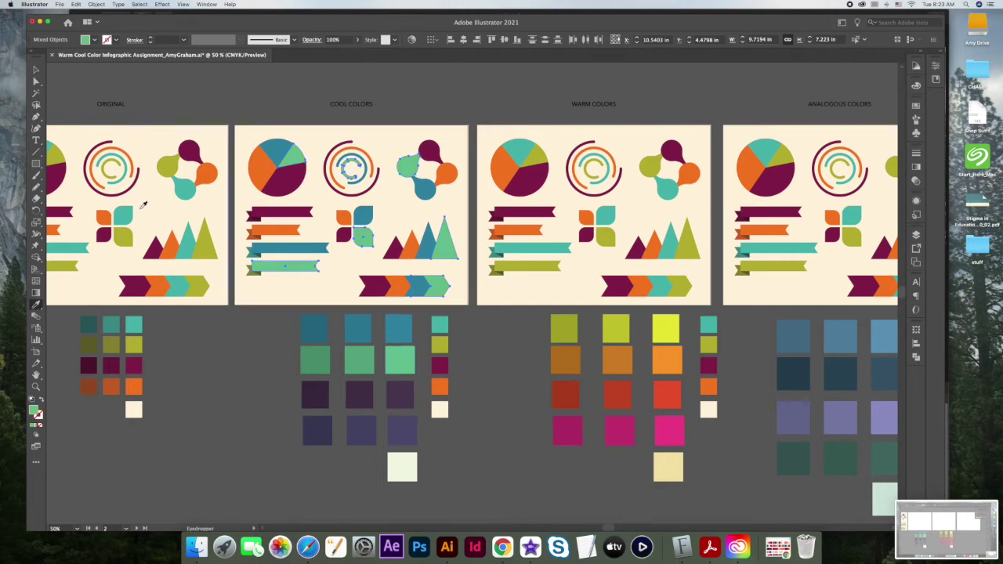
pyautogui.click(37, 70)
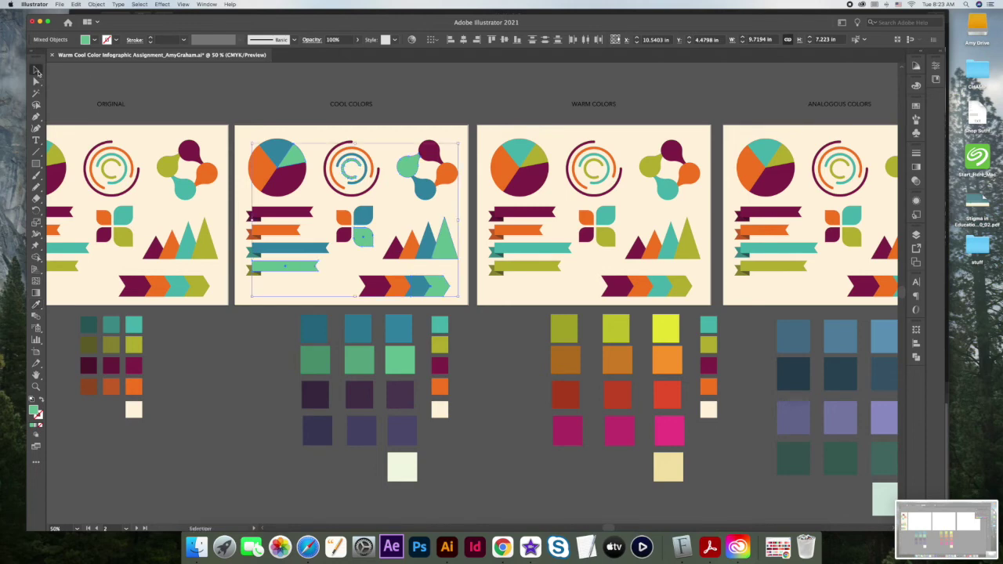
pyautogui.click(251, 370)
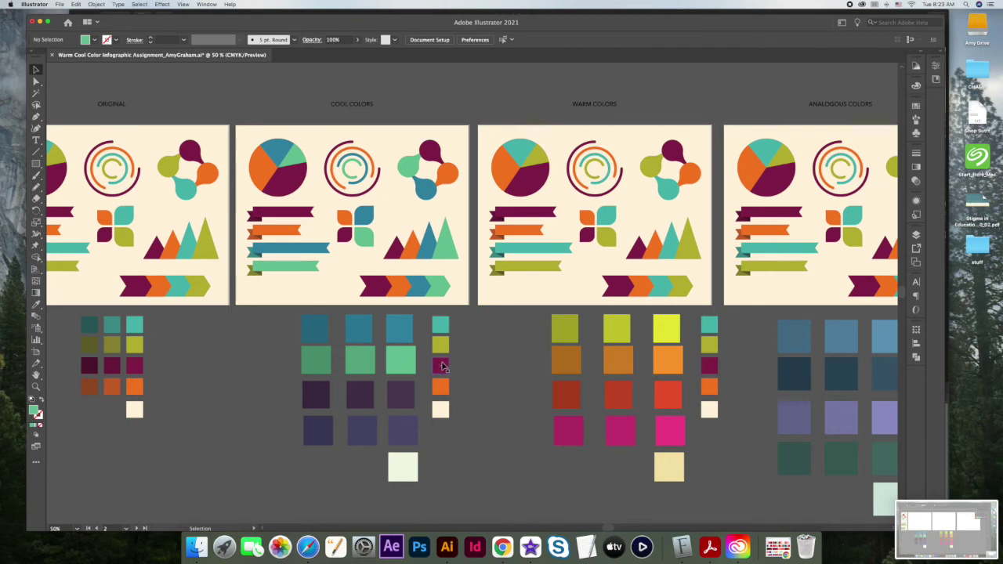
# Select the maroon flower, spiral, pie chart, four-leaf shape, ribbons and chevrons
pyautogui.click(436, 148)
pyautogui.keyDown('shift'); pyautogui.click(345, 150); pyautogui.keyUp('shift')
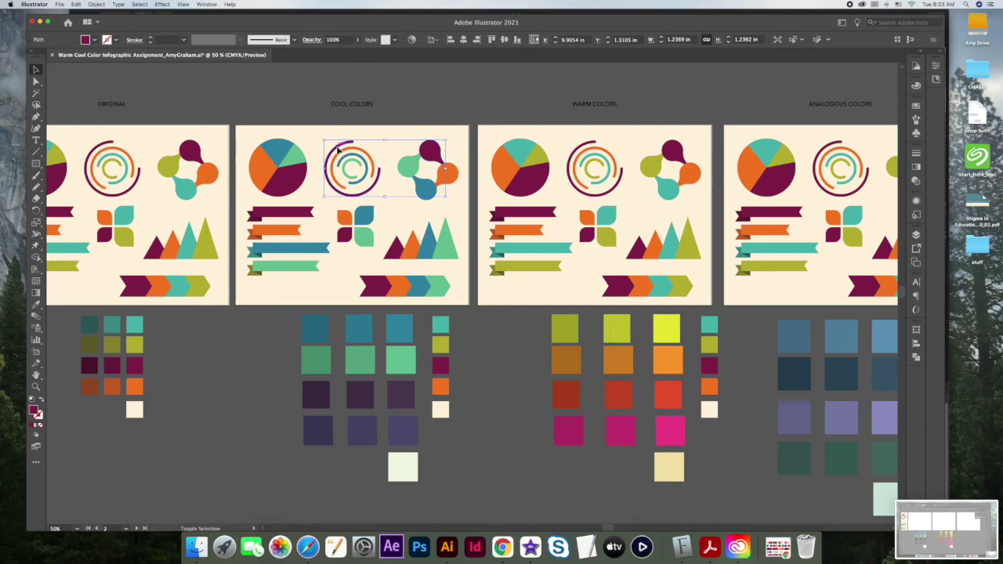
pyautogui.keyDown('shift'); pyautogui.click(297, 191); pyautogui.keyUp('shift')
pyautogui.keyDown('shift'); pyautogui.click(343, 236); pyautogui.keyUp('shift')
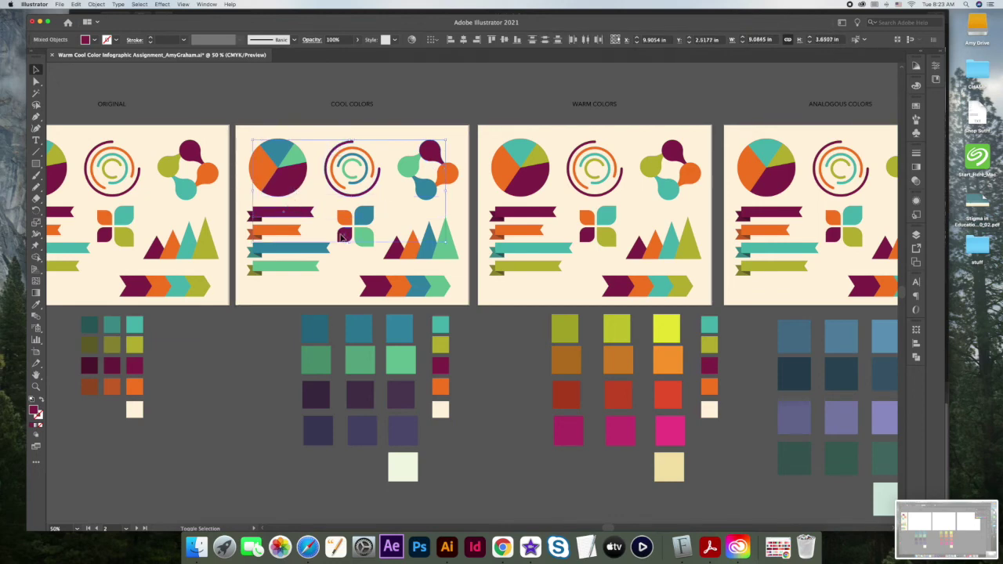
pyautogui.keyDown('shift'); pyautogui.click(321, 249); pyautogui.keyUp('shift')
pyautogui.keyDown('shift'); pyautogui.click(373, 292); pyautogui.keyUp('shift')
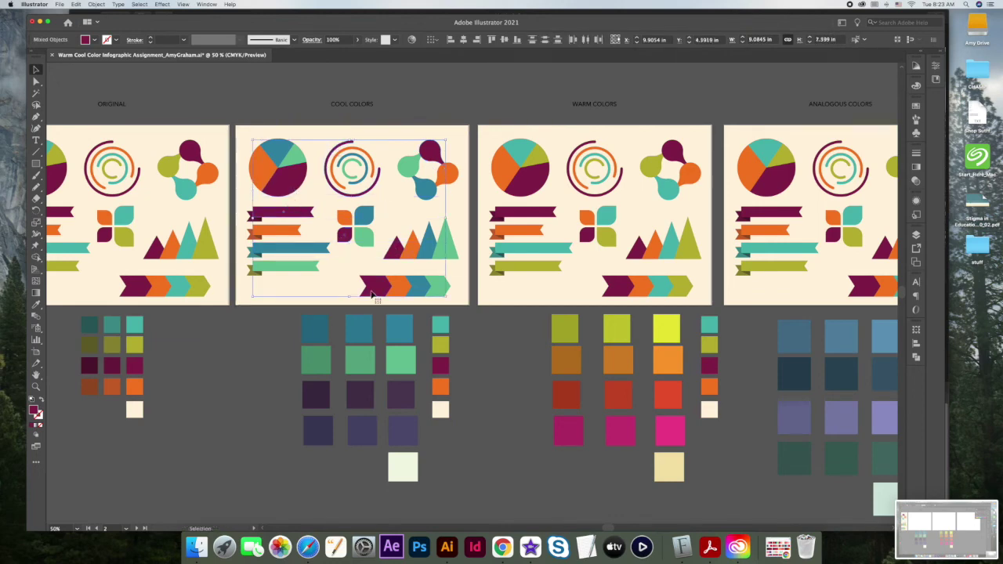
# Fill them with the dark purple swatch, then select the orange flower circle and spiral
pyautogui.click(35, 304)
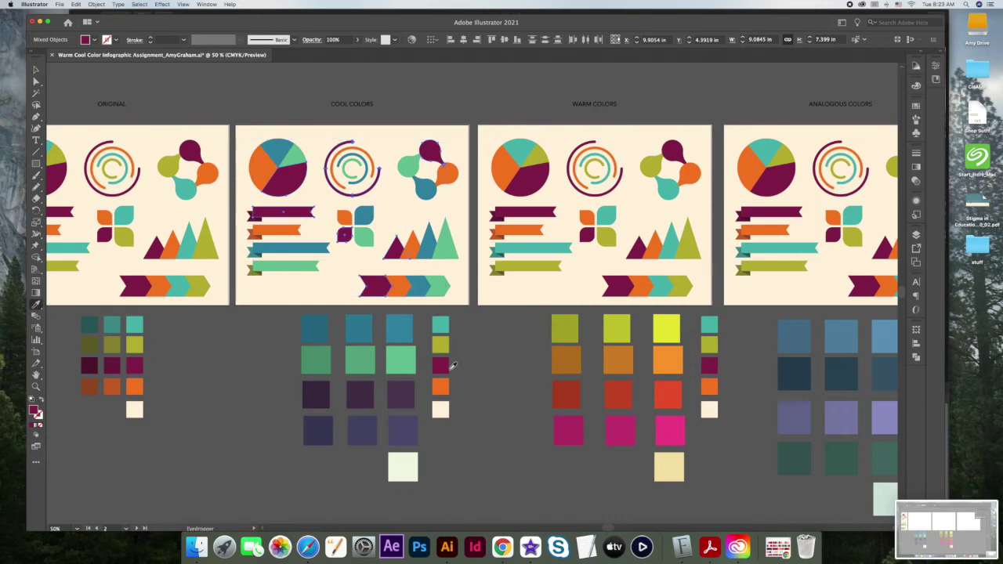
pyautogui.click(407, 390)
pyautogui.click(37, 70)
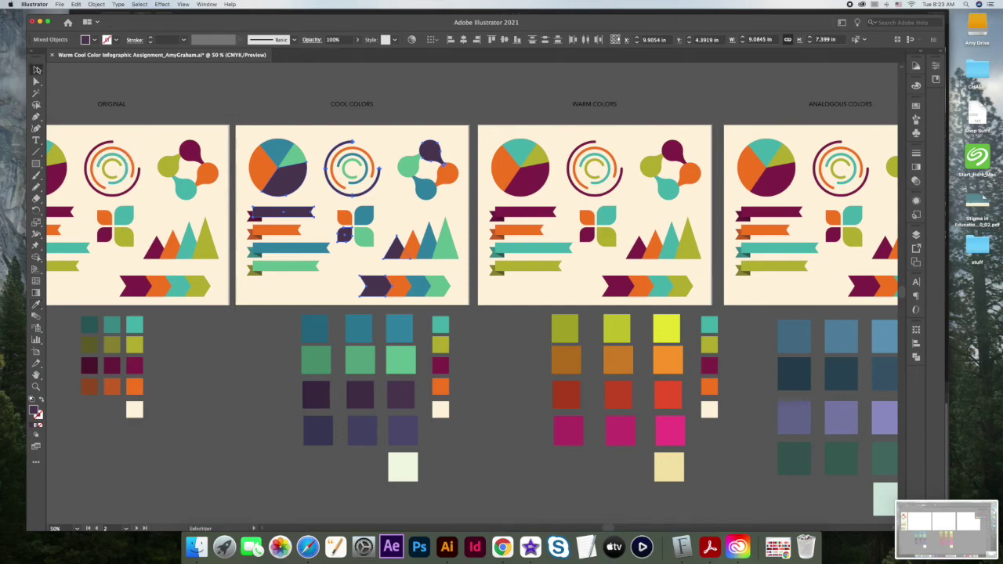
pyautogui.click(256, 87)
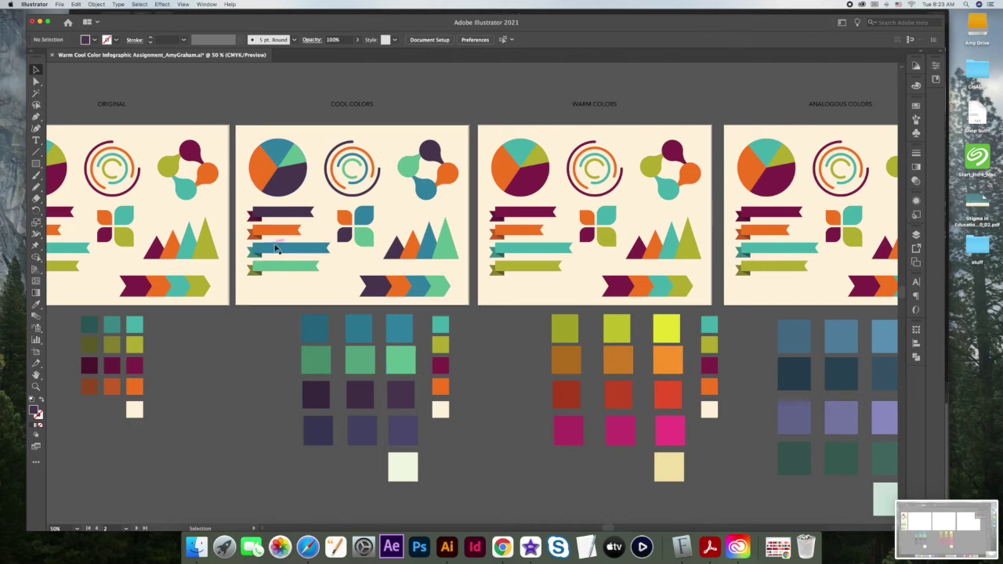
pyautogui.click(446, 180)
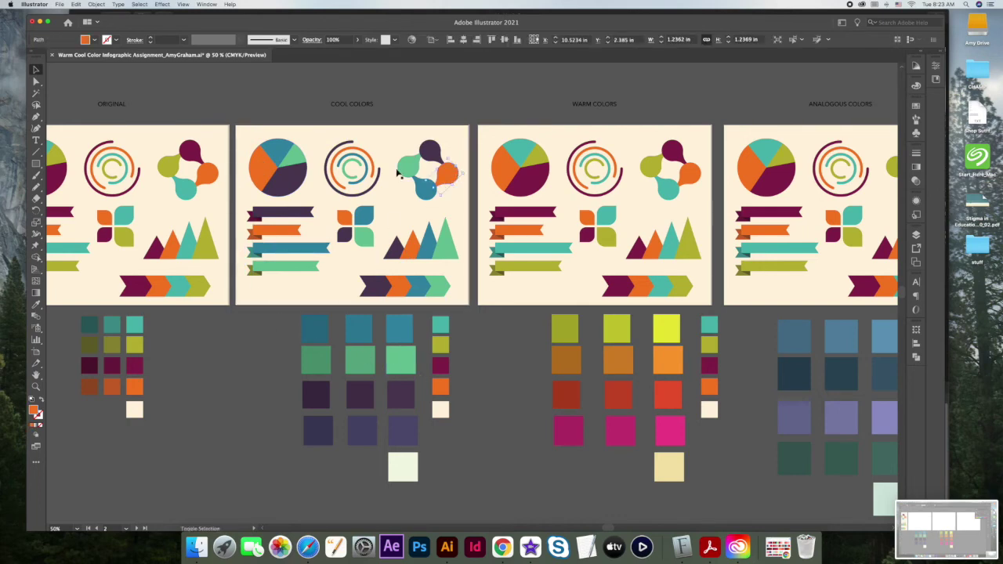
pyautogui.keyDown('shift'); pyautogui.click(365, 155); pyautogui.keyUp('shift')
# Add the orange pie chart, ribbon, leaf, triangle and chevron to the selection
pyautogui.keyDown('shift'); pyautogui.click(263, 168); pyautogui.keyUp('shift')
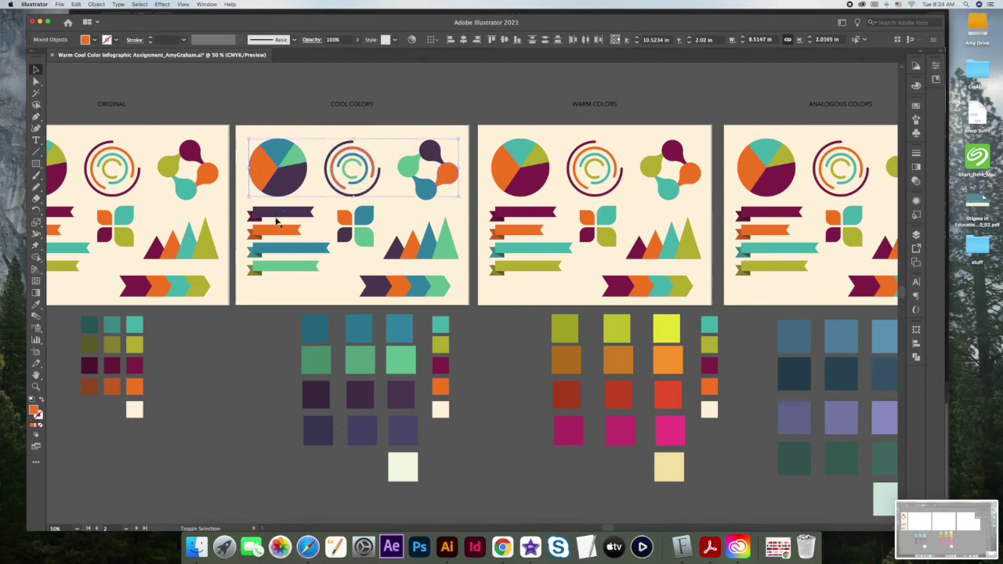
pyautogui.keyDown('shift'); pyautogui.click(278, 228); pyautogui.keyUp('shift')
pyautogui.keyDown('shift'); pyautogui.click(345, 218); pyautogui.keyUp('shift')
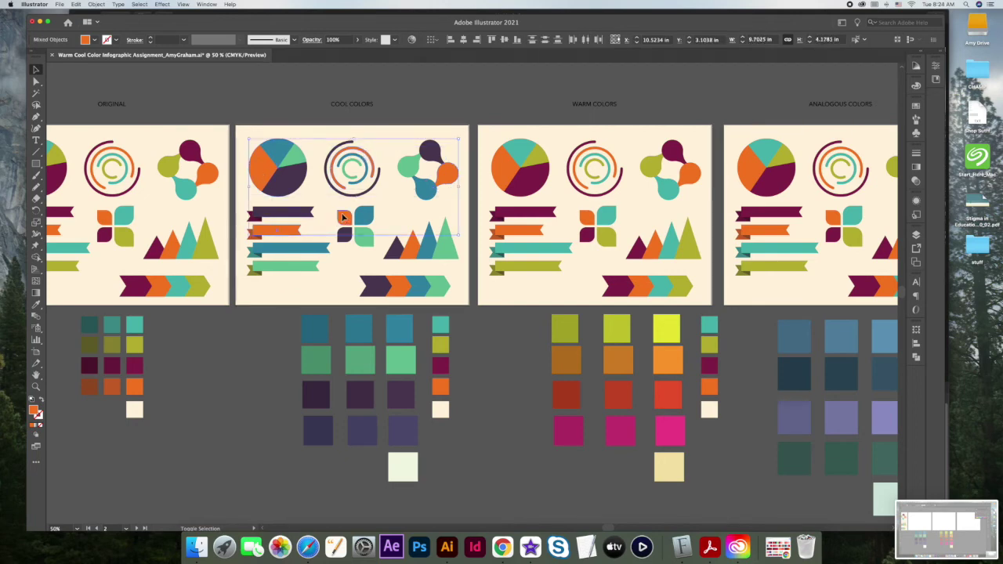
pyautogui.keyDown('shift'); pyautogui.click(404, 247); pyautogui.keyUp('shift')
pyautogui.keyDown('shift'); pyautogui.click(397, 287); pyautogui.keyUp('shift')
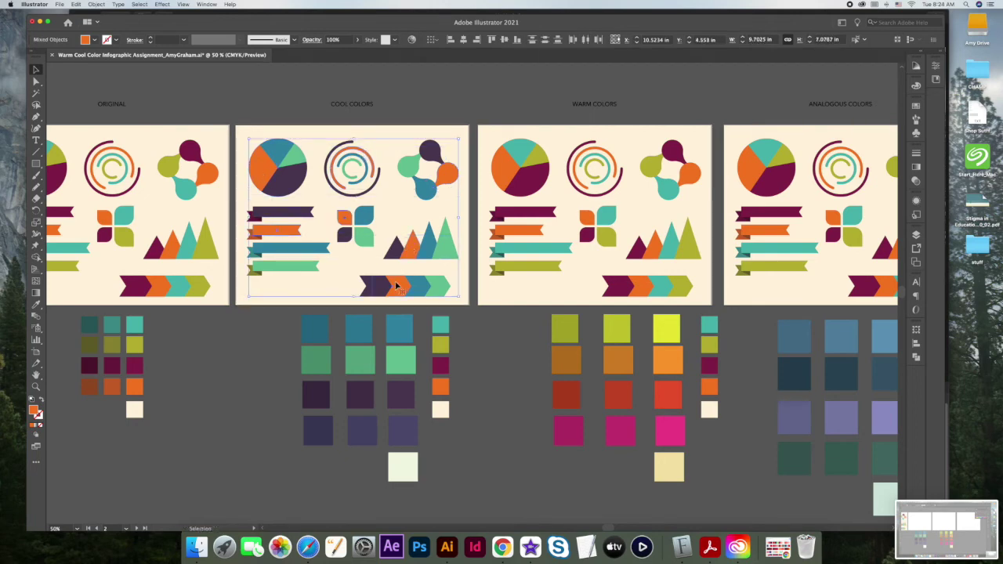
# Fill the orange pieces with the dark blue-purple swatch, then select the background rectangle
pyautogui.click(35, 308)
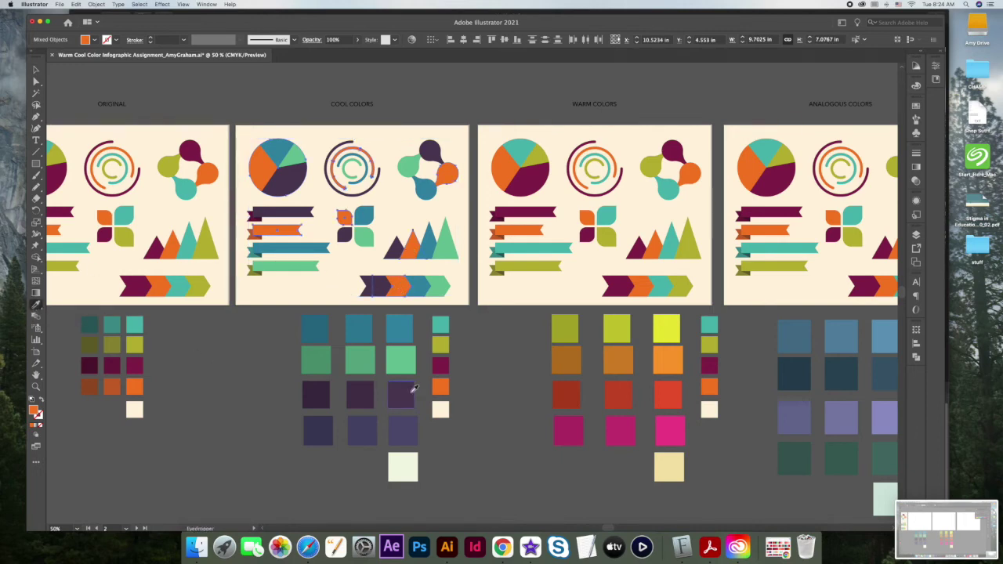
pyautogui.click(407, 428)
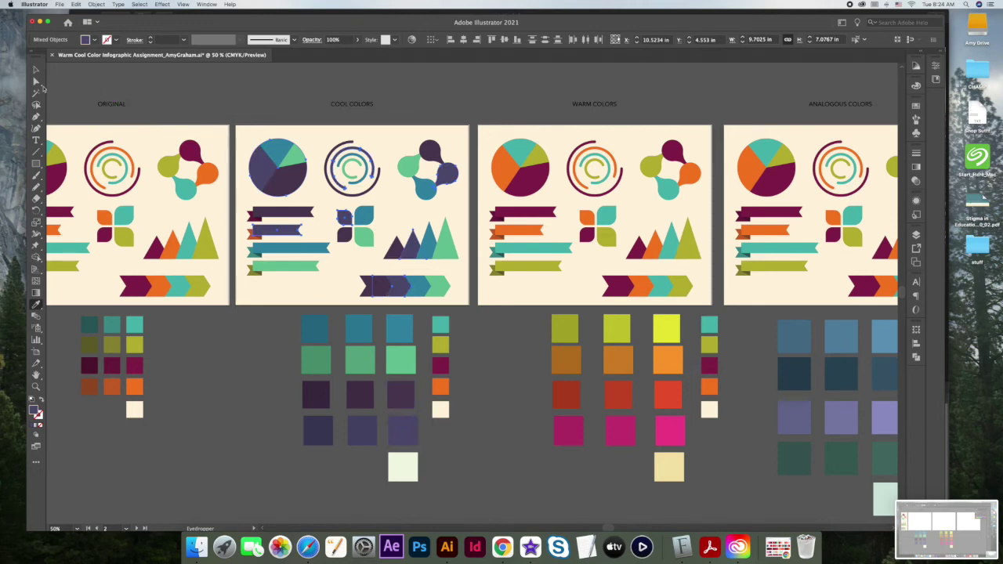
pyautogui.click(35, 71)
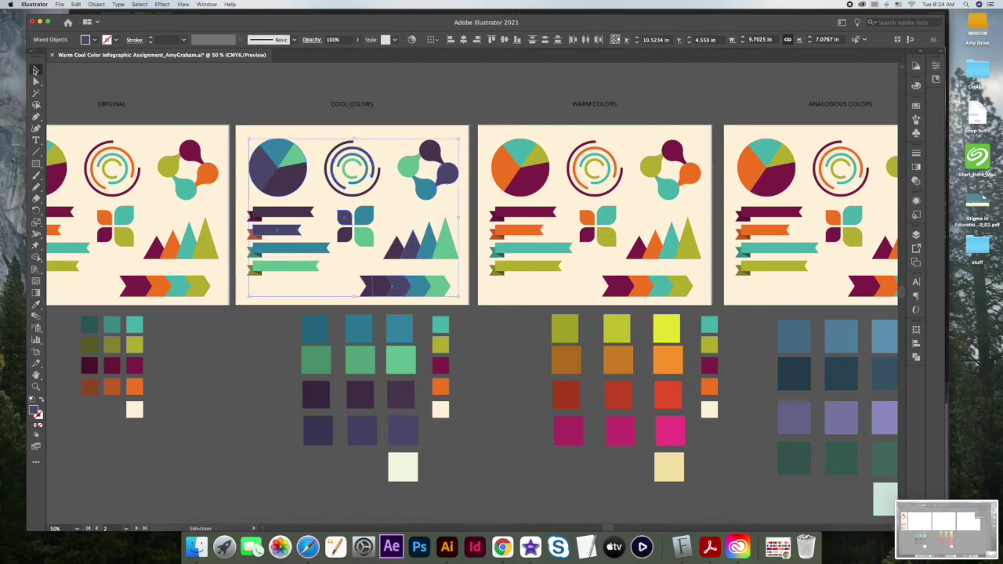
pyautogui.click(251, 93)
pyautogui.click(236, 129)
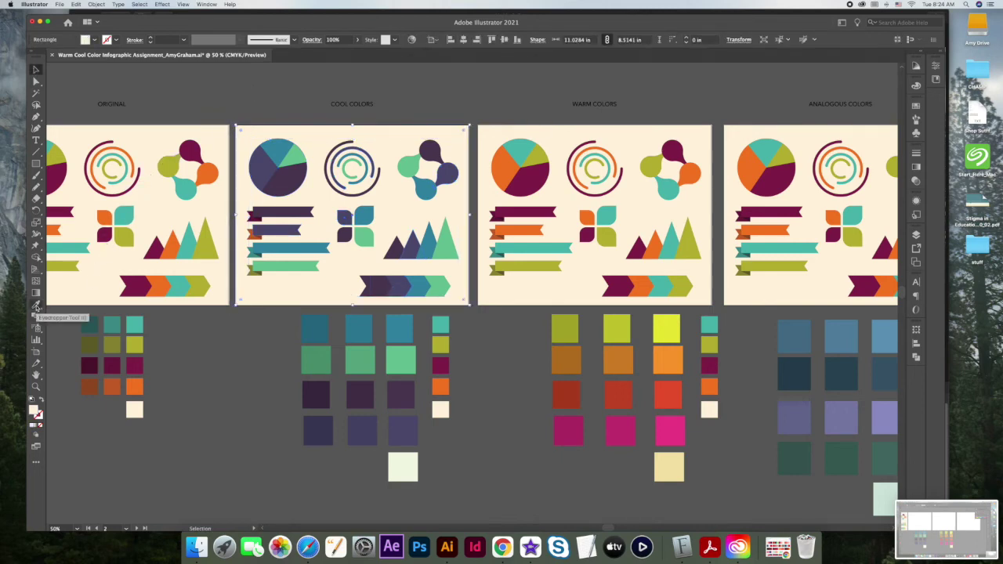
# Eyedropper the pale mint swatch onto the background rectangle and deselect it
pyautogui.click(35, 305)
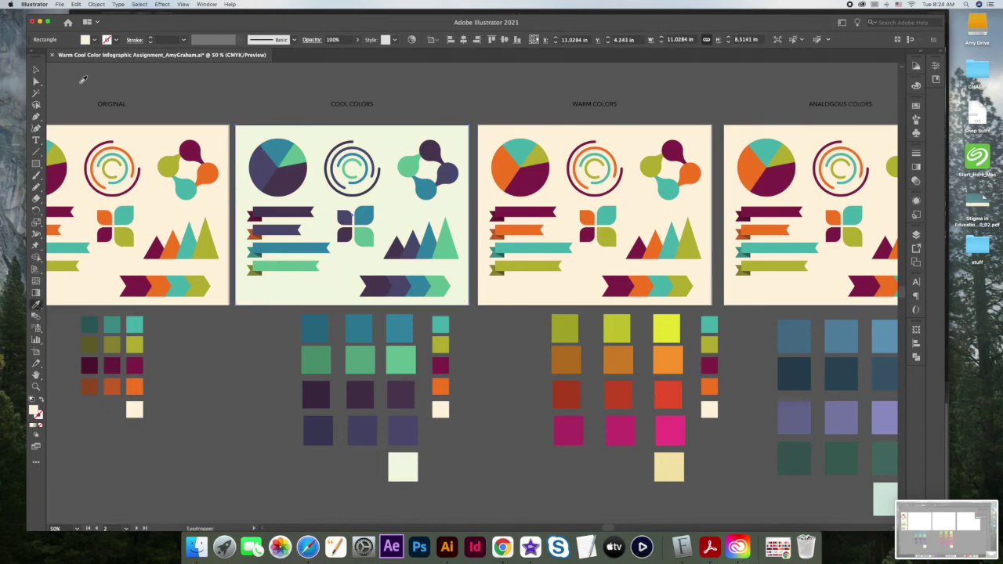
pyautogui.click(35, 71)
pyautogui.click(228, 85)
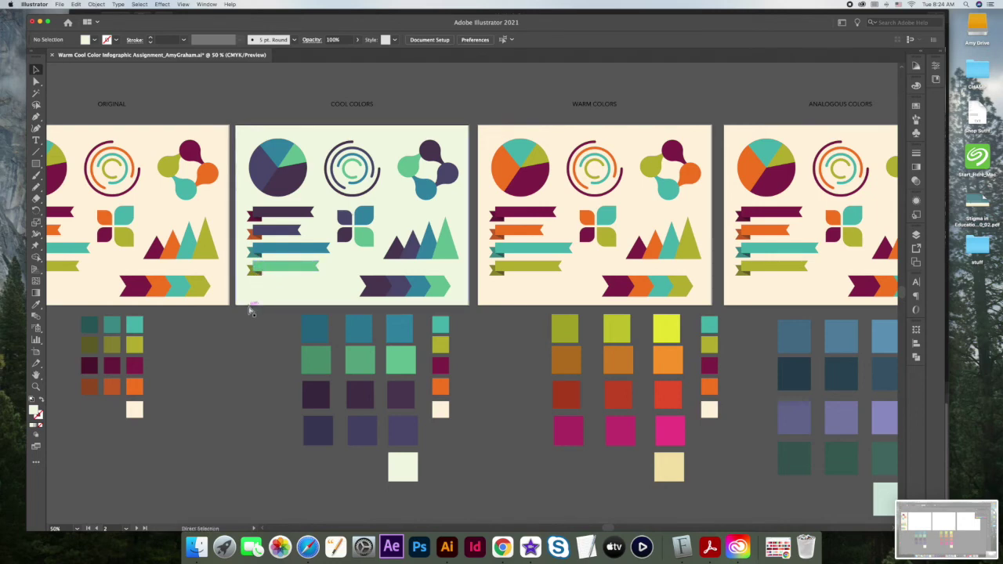
# Zoom in to 66.67% and select the top ribbon's dark tail
pyautogui.press('a')
pyautogui.press('super+equal')
pyautogui.press('v')
pyautogui.hscroll(-5, 249, 312)
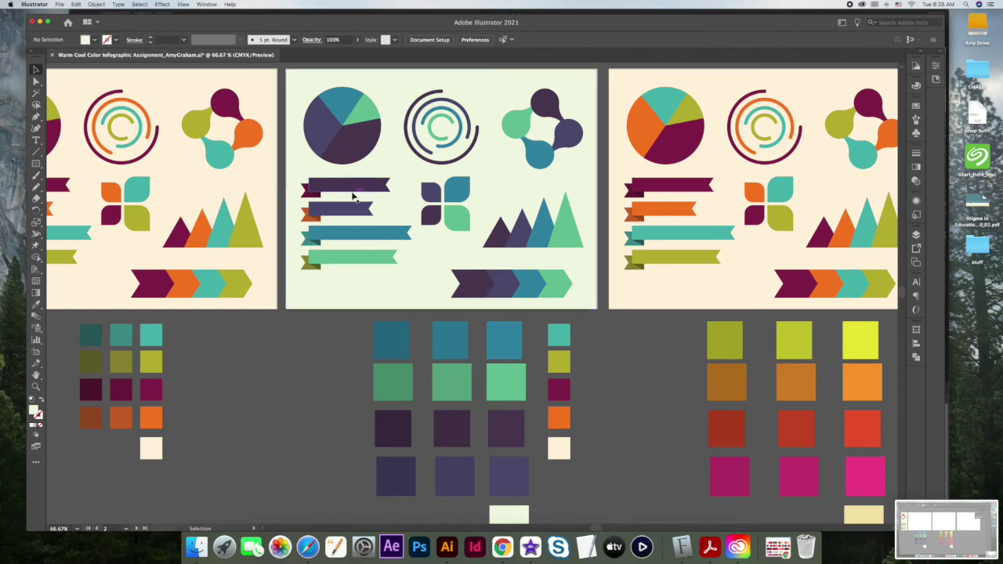
pyautogui.click(306, 196)
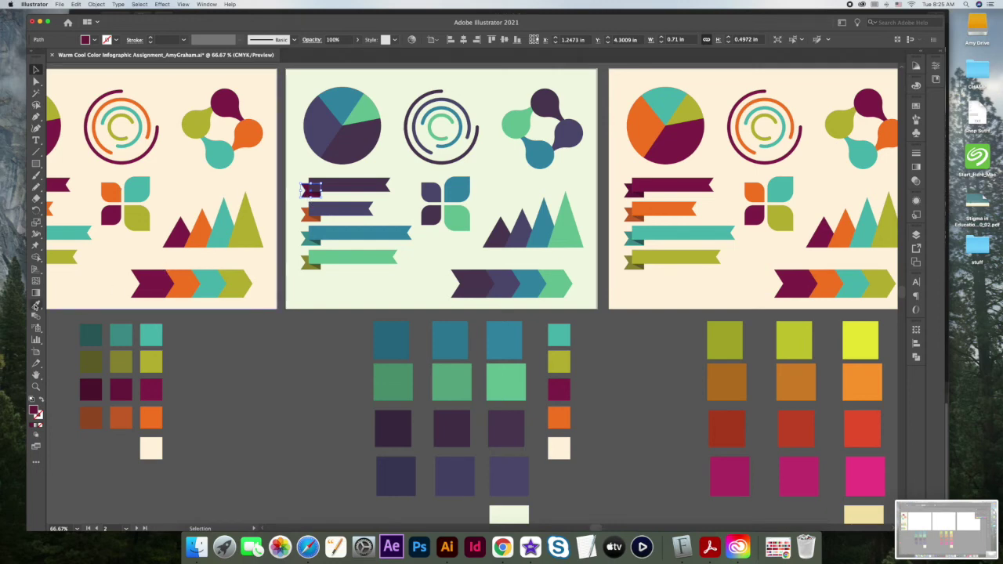
# Recolour the top ribbon's tail and small fold piece from the purple swatches
pyautogui.click(35, 306)
pyautogui.click(36, 71)
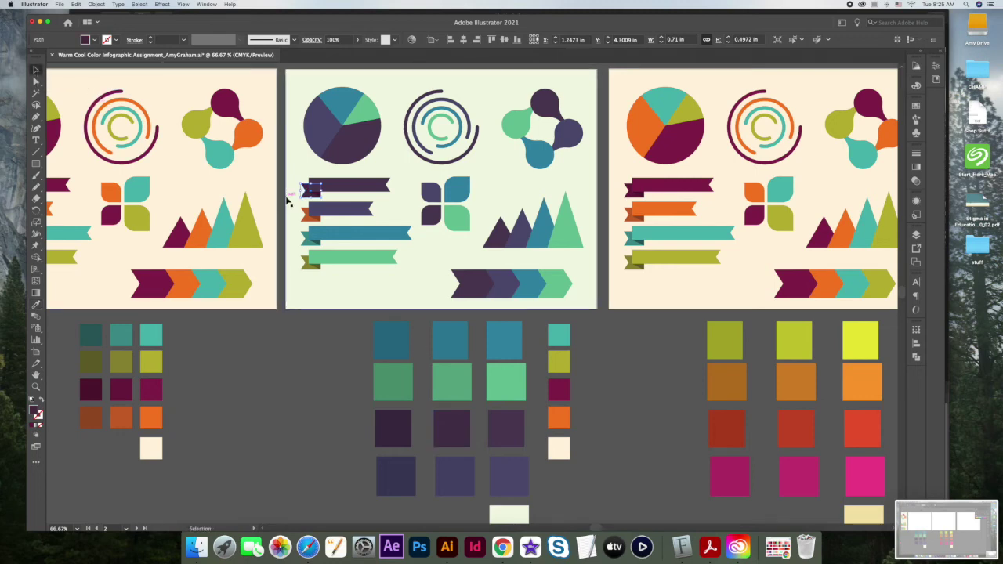
pyautogui.click(317, 196)
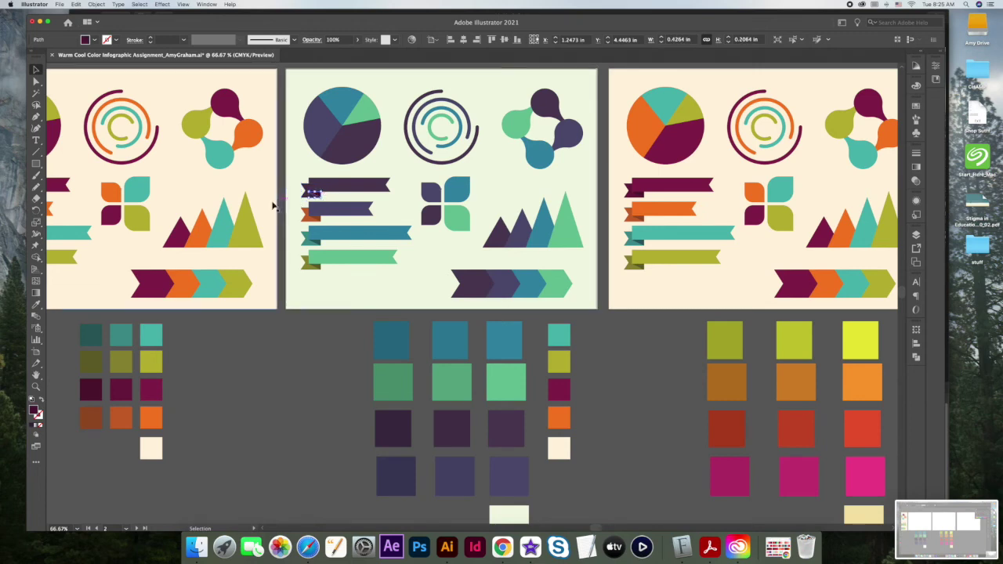
pyautogui.click(34, 306)
pyautogui.click(35, 71)
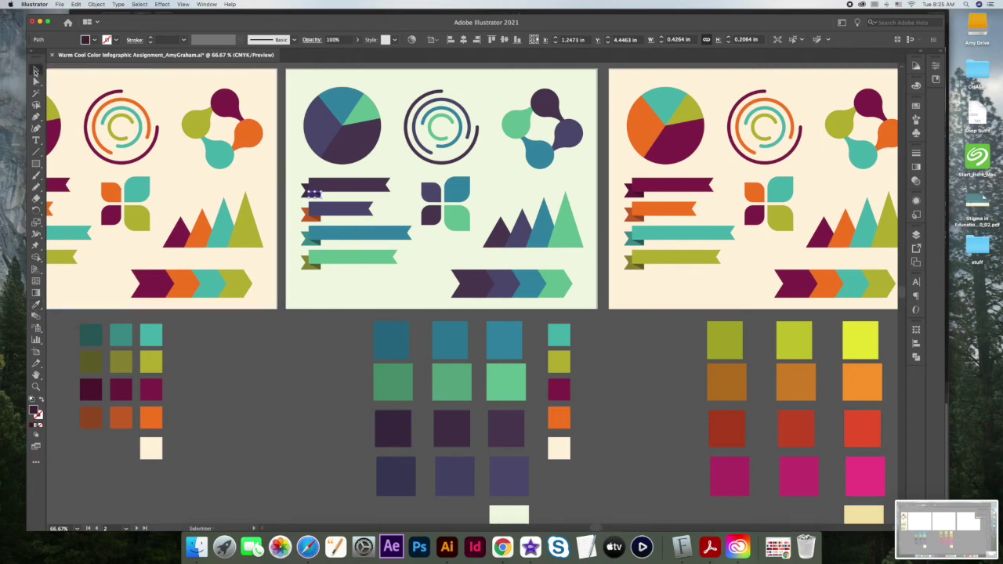
# Make the second ribbon's two fold pieces purple and dark purple, then select the third ribbon's fold
pyautogui.click(308, 216)
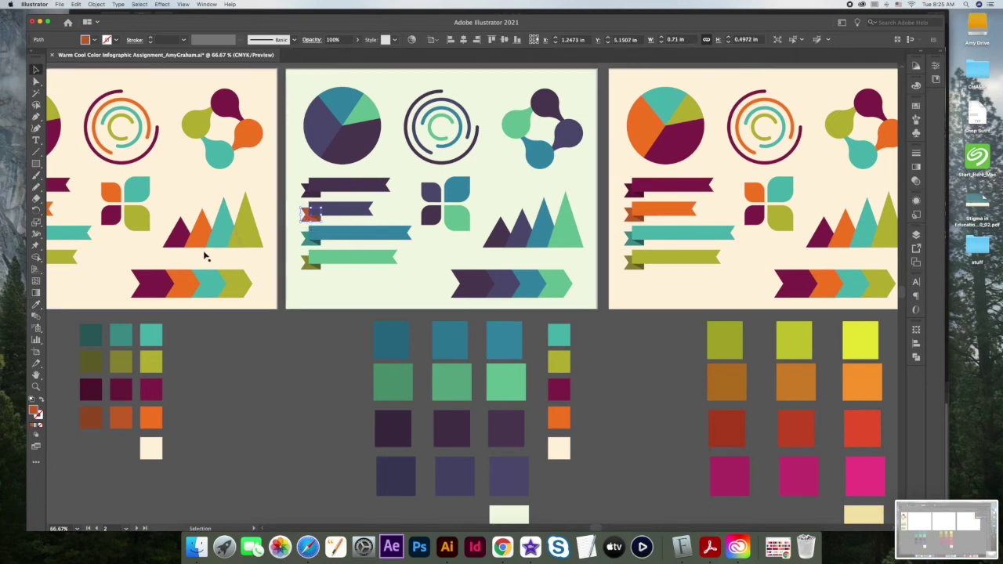
pyautogui.click(36, 306)
pyautogui.click(461, 470)
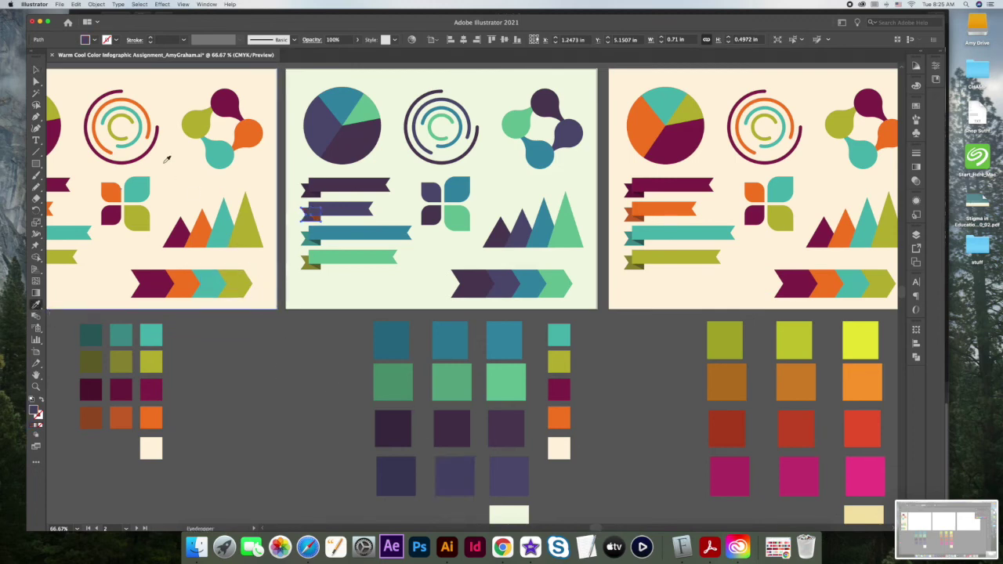
pyautogui.click(36, 69)
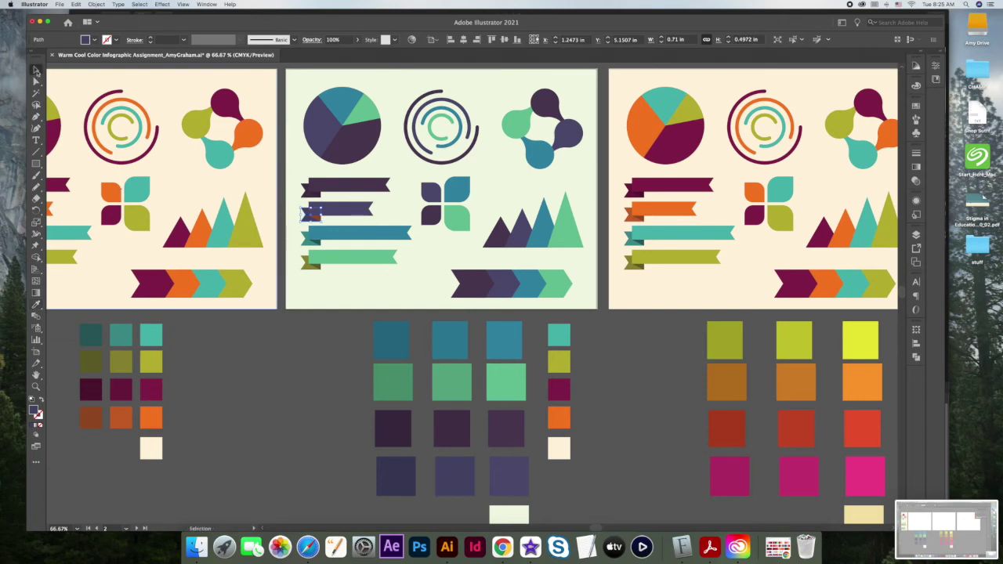
pyautogui.click(317, 221)
pyautogui.click(36, 306)
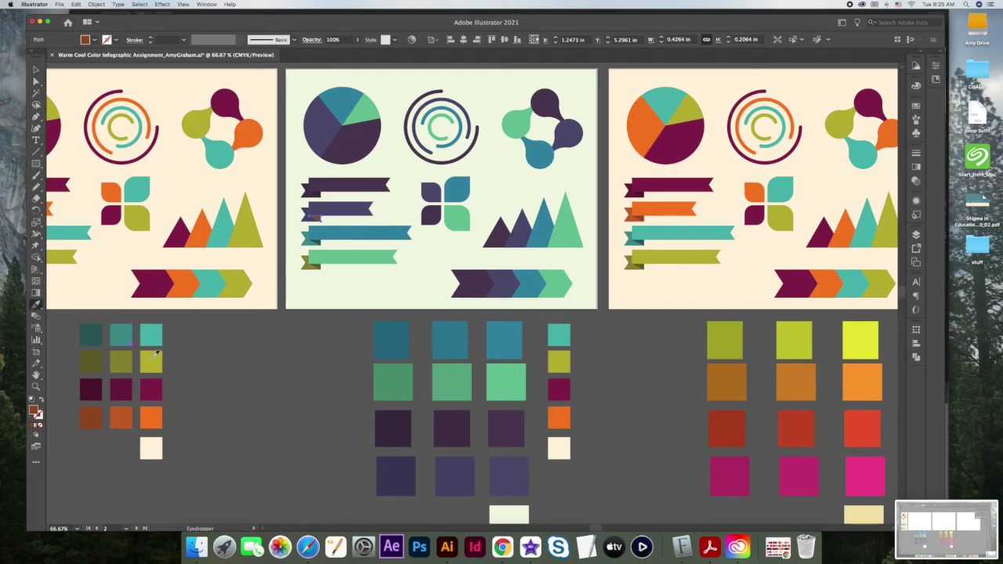
pyautogui.click(397, 471)
pyautogui.click(35, 71)
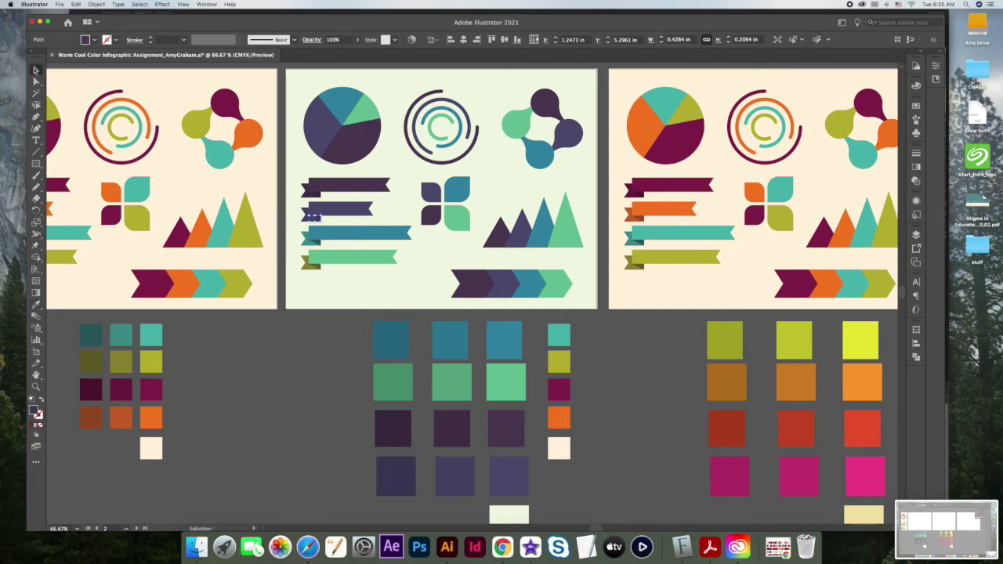
pyautogui.click(307, 243)
# Color the teal ribbon's fold teal and its small end piece dark teal
pyautogui.click(35, 306)
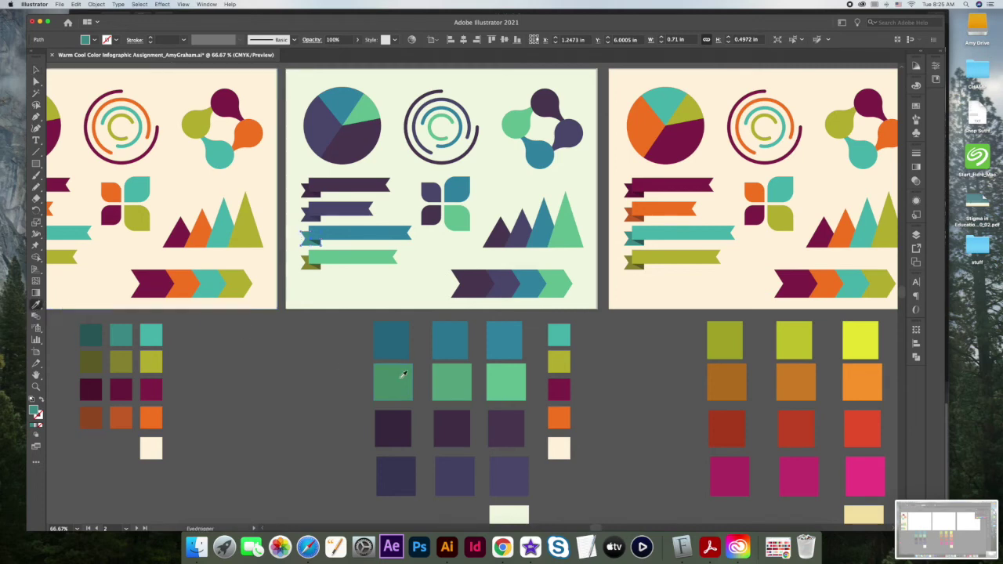
pyautogui.click(454, 333)
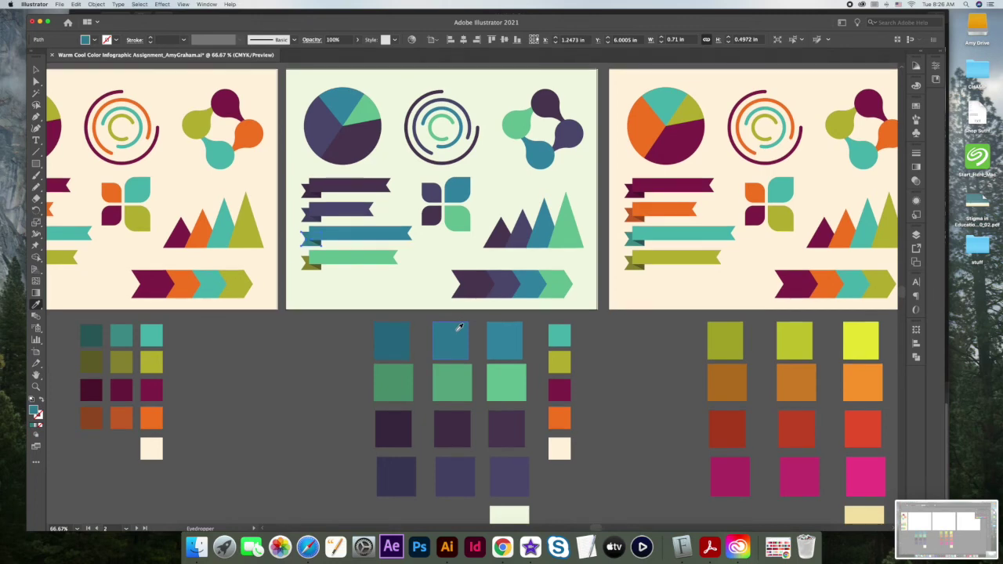
pyautogui.click(35, 70)
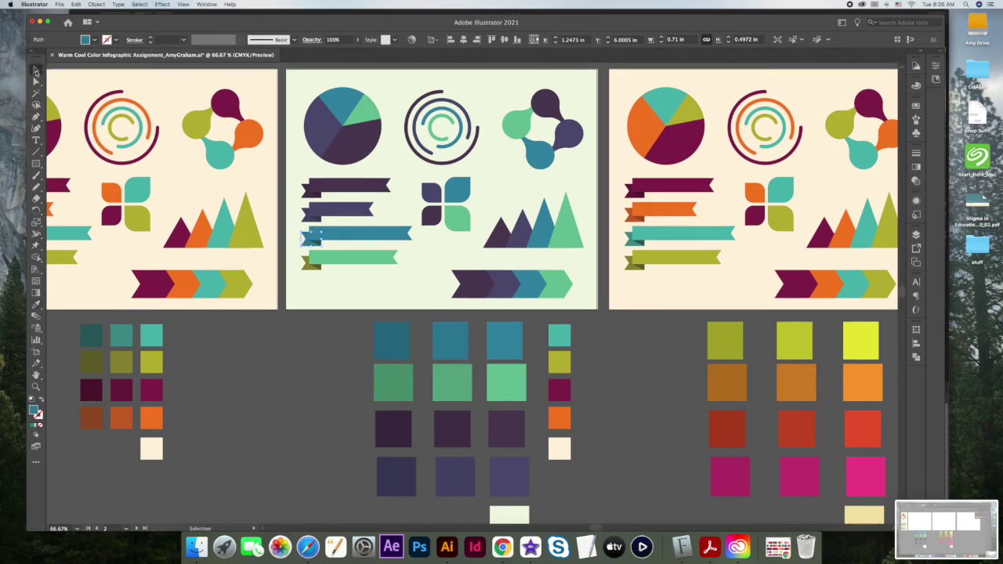
pyautogui.click(319, 245)
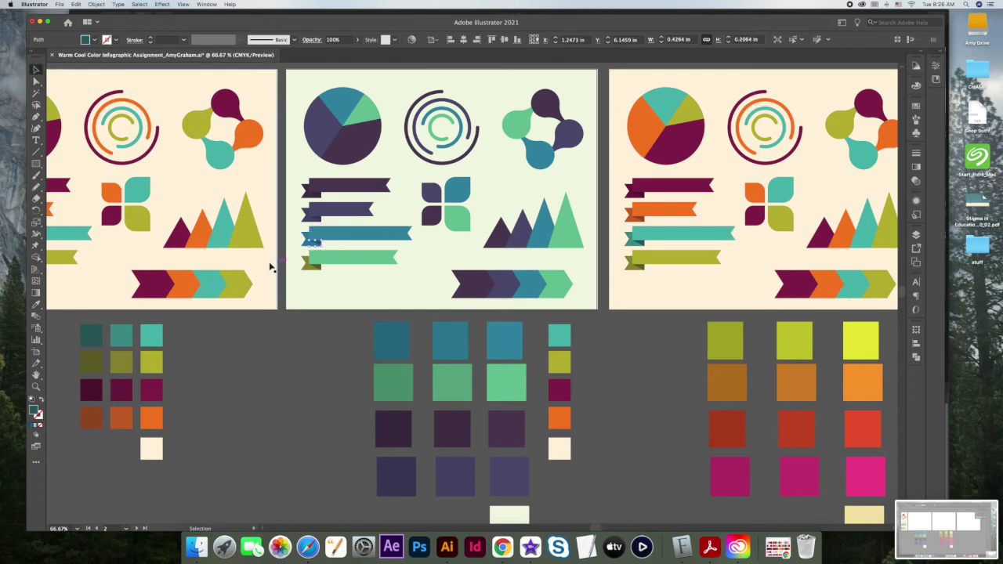
pyautogui.click(36, 307)
pyautogui.click(398, 330)
pyautogui.click(36, 71)
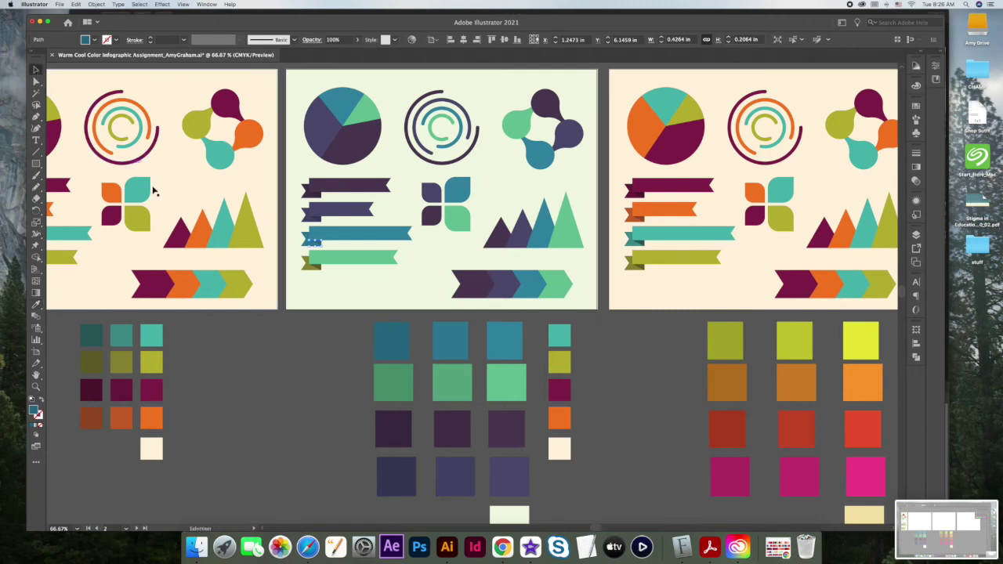
# Color the green ribbon's fold pieces green and deeper green, then move a small piece down
pyautogui.click(307, 265)
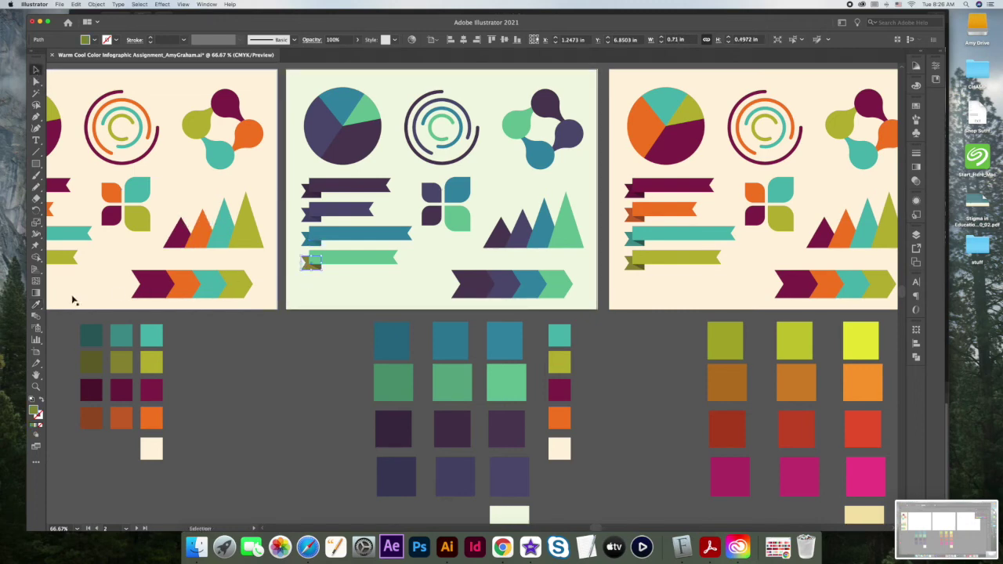
pyautogui.click(36, 306)
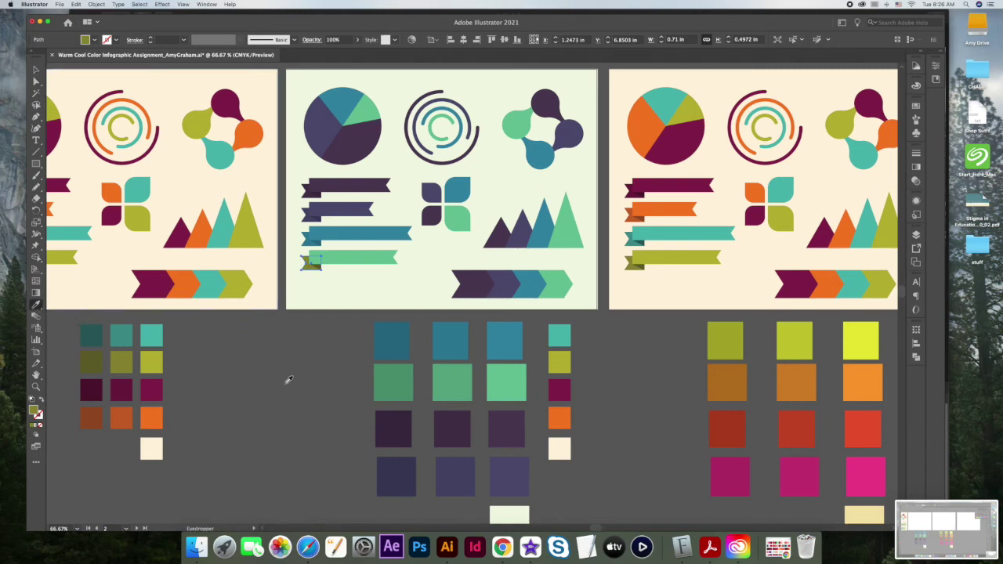
pyautogui.click(454, 378)
pyautogui.click(36, 70)
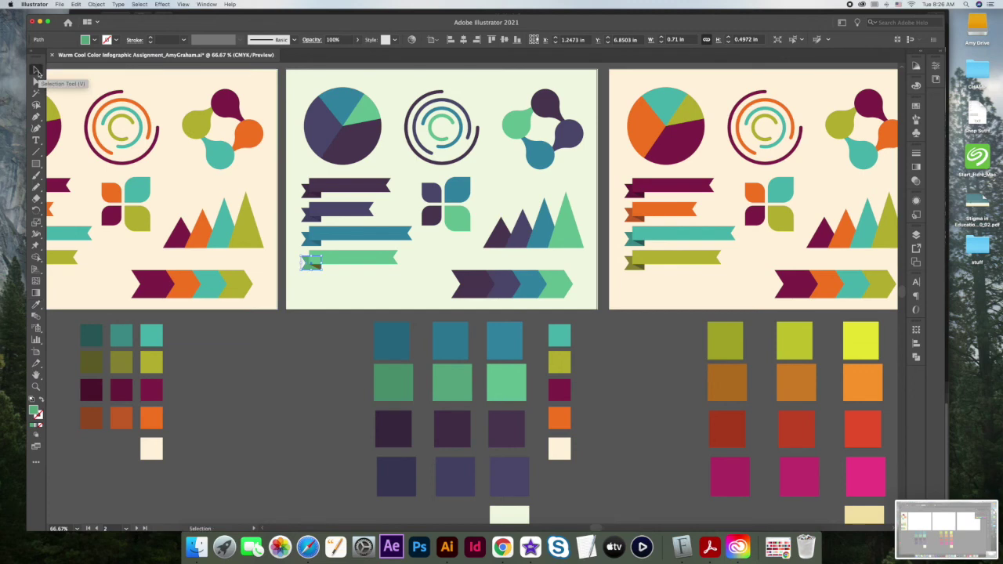
pyautogui.click(316, 265)
pyautogui.click(36, 304)
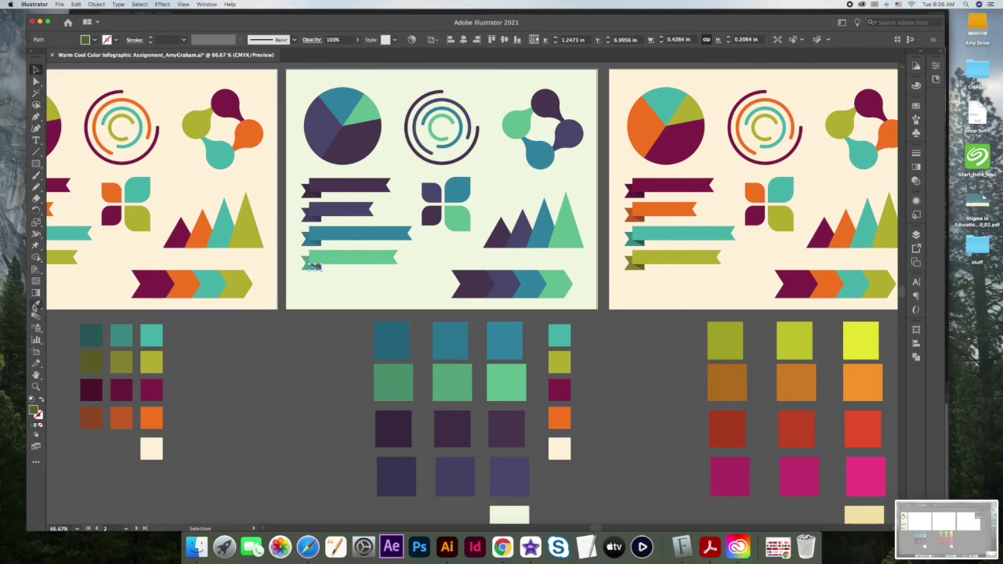
pyautogui.click(392, 382)
pyautogui.click(36, 70)
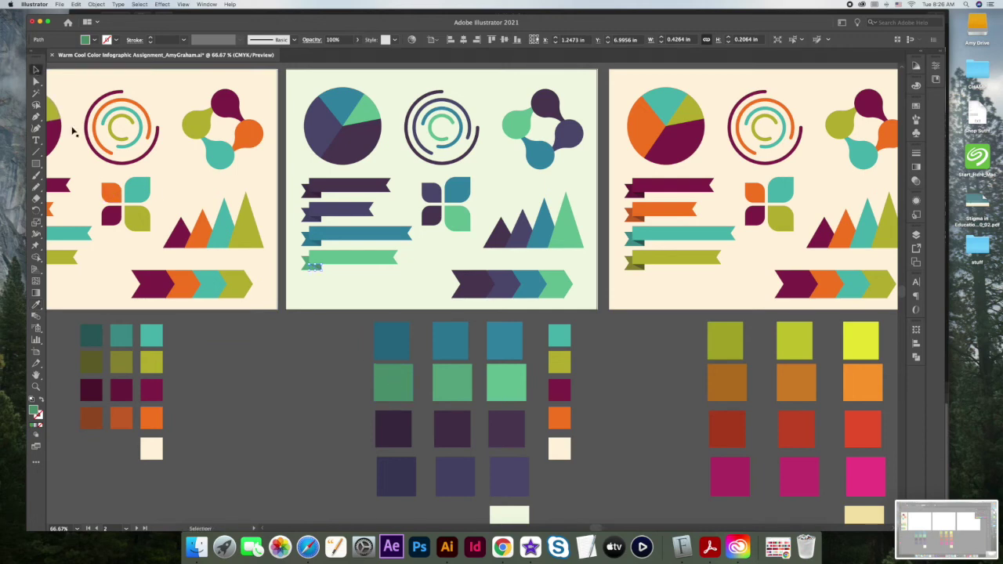
pyautogui.click(283, 362)
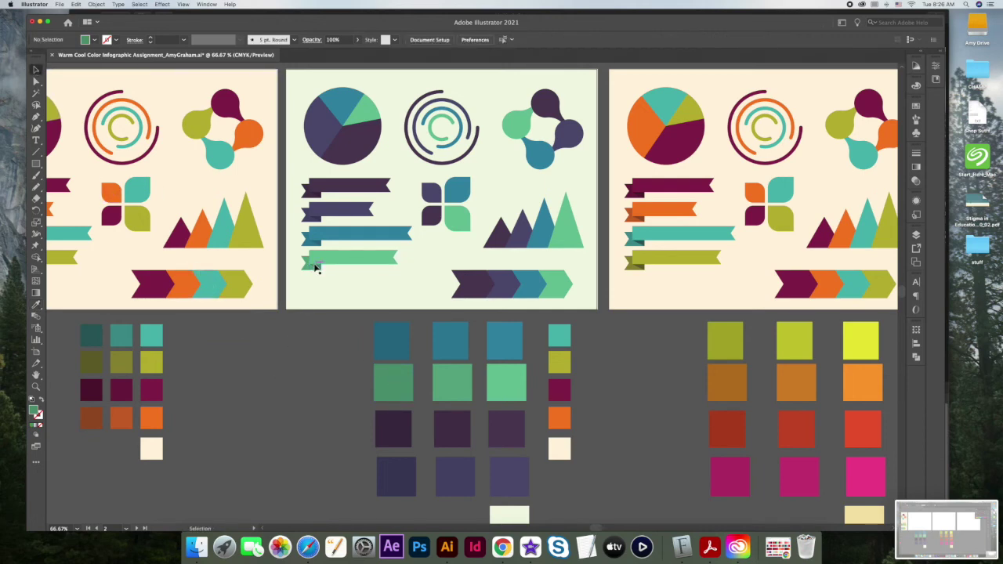
pyautogui.moveTo(312, 272); pyautogui.dragTo(305, 292)
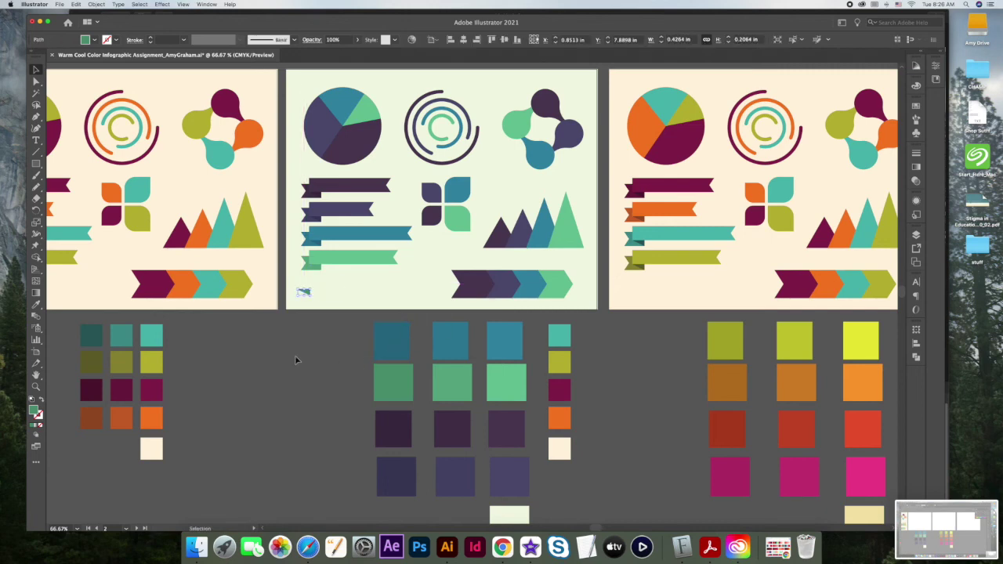
# Undo the accidental move of the fold piece and clear the selection
pyautogui.press('a')
pyautogui.press('super+z')
pyautogui.click(295, 355)
# Fill the Warm Colors artboard background rectangle with the pale yellow warm swatch
pyautogui.hscroll(2, 295, 356)
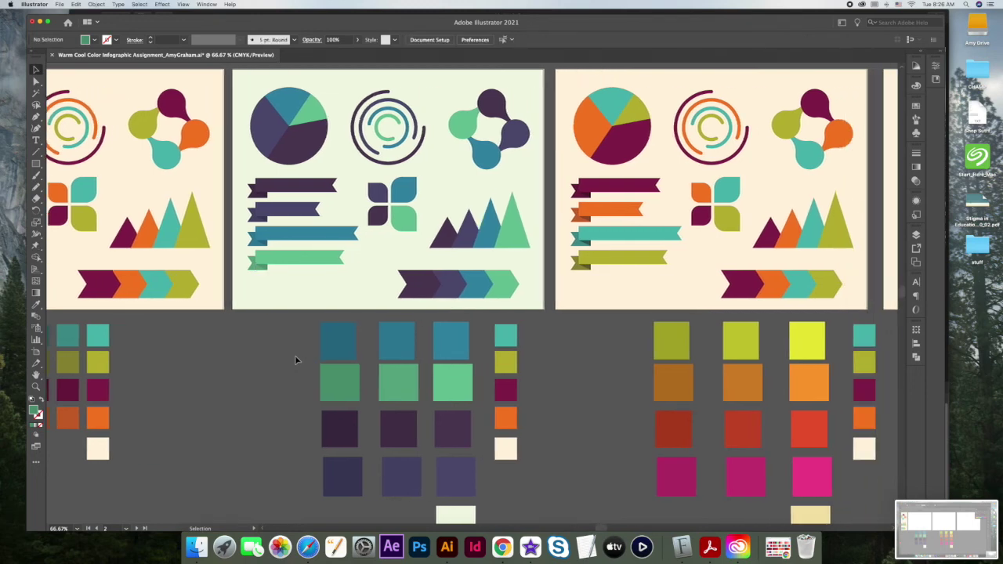
pyautogui.scroll(3, 295, 359)
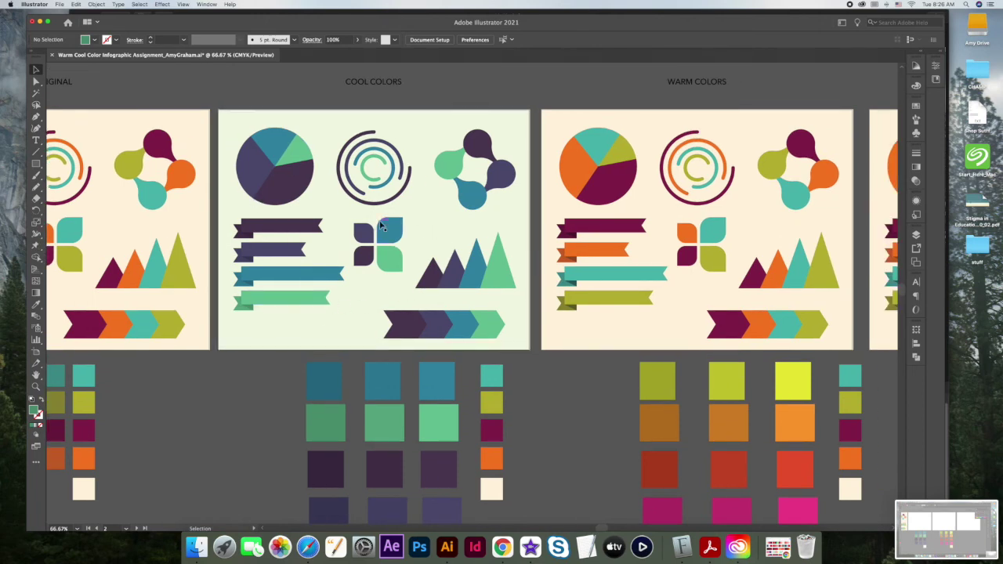
pyautogui.hscroll(10, 381, 226)
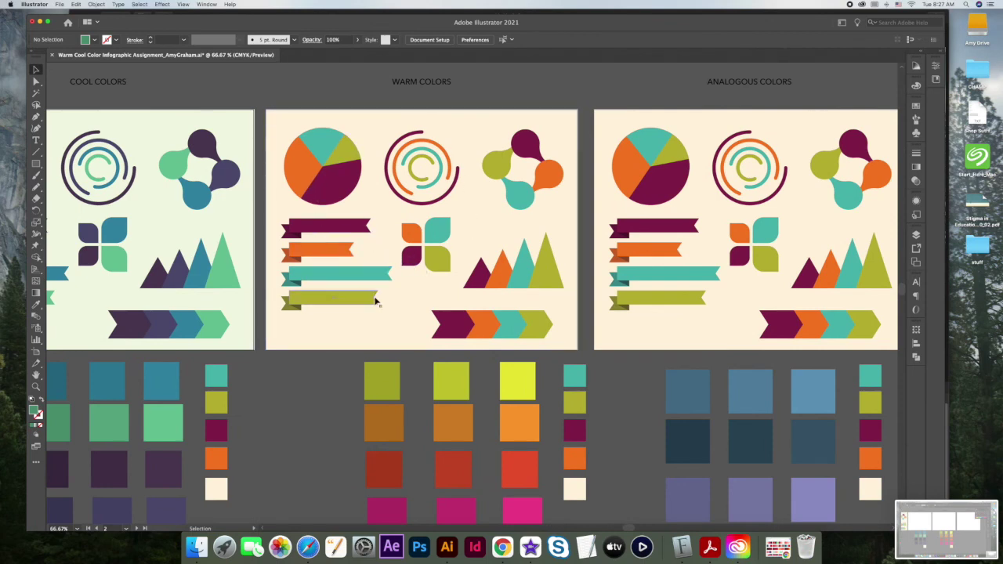
pyautogui.scroll(-2, 368, 248)
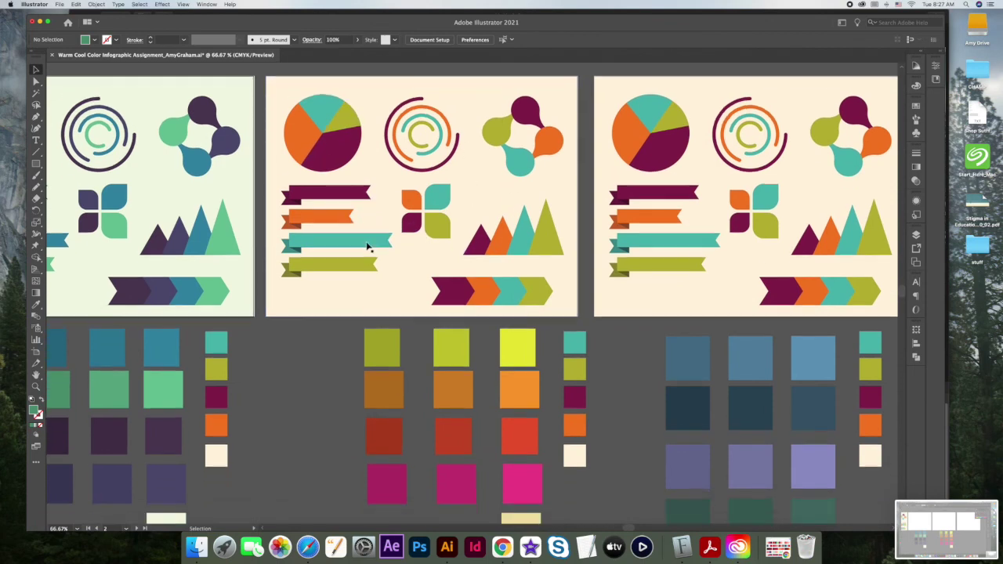
pyautogui.scroll(-1, 369, 247)
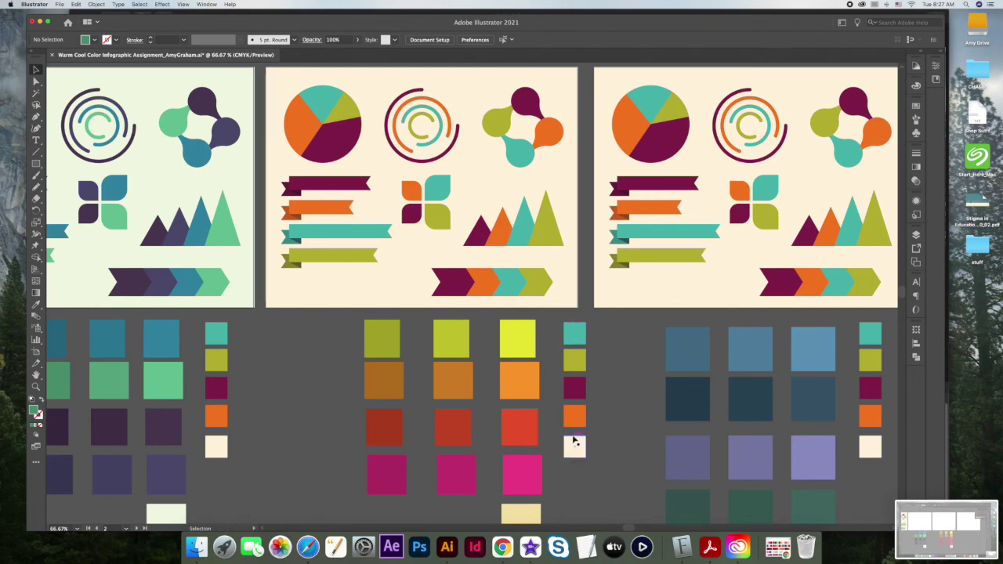
pyautogui.scroll(-2, 574, 441)
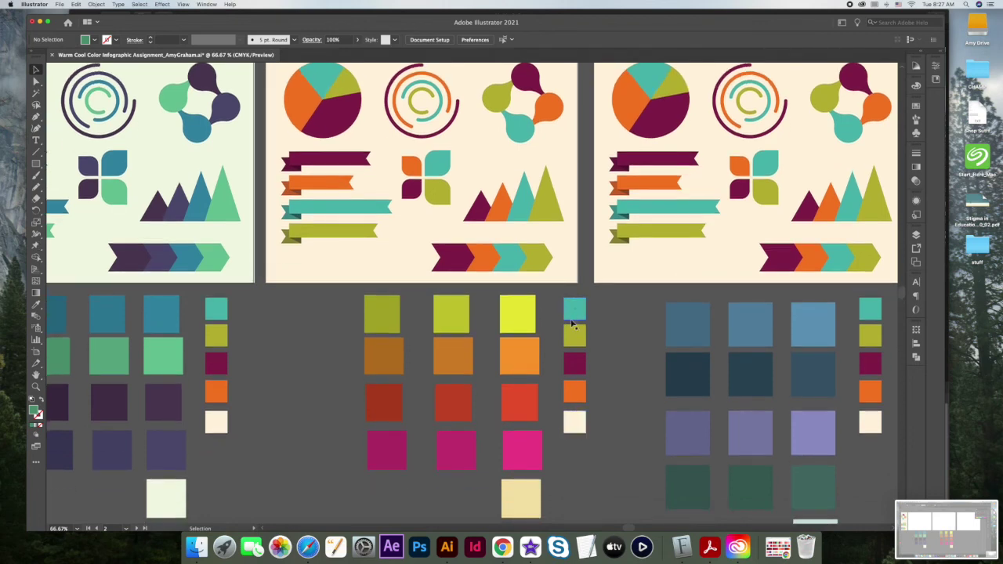
pyautogui.scroll(2, 527, 302)
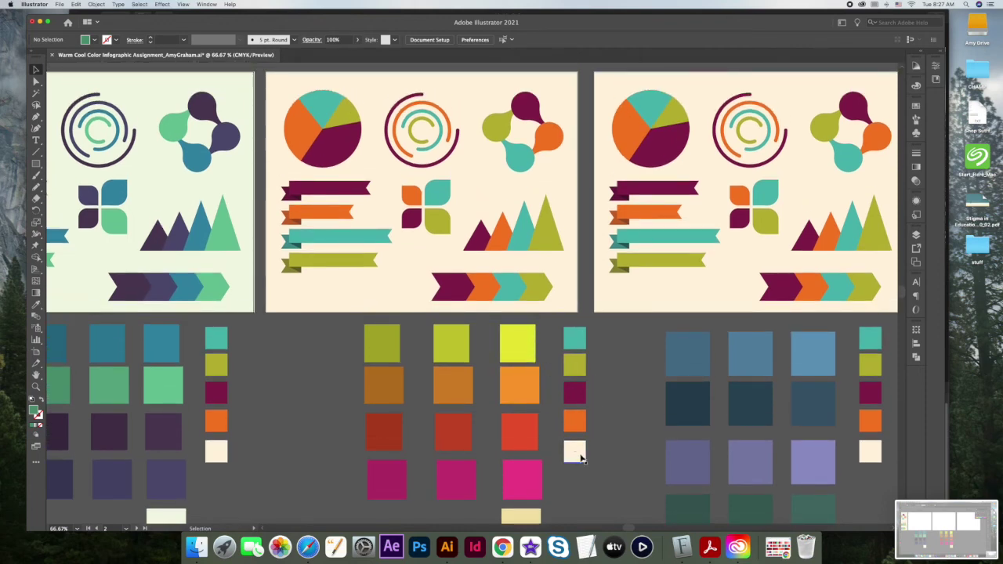
pyautogui.click(286, 309)
pyautogui.scroll(1, 286, 298)
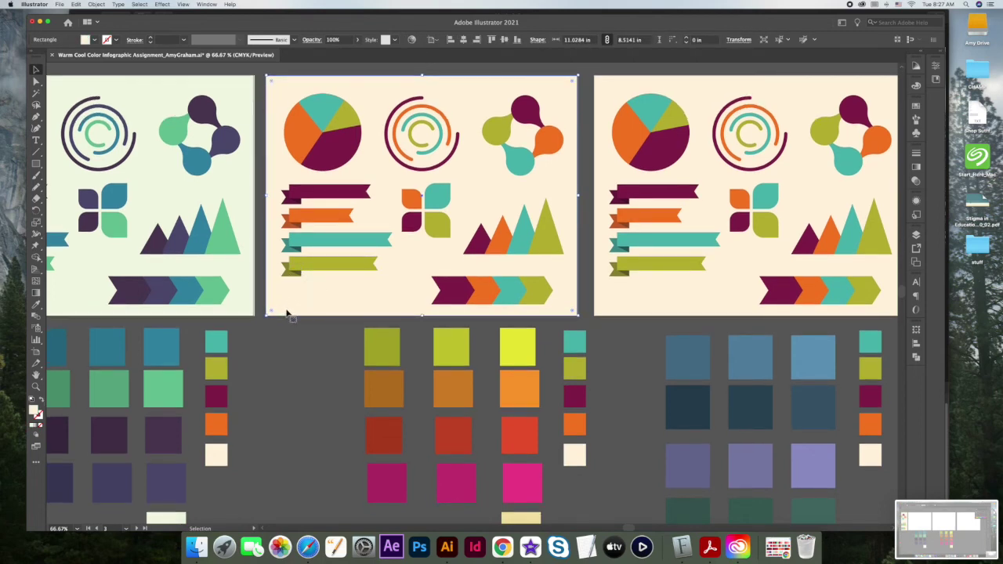
pyautogui.click(36, 305)
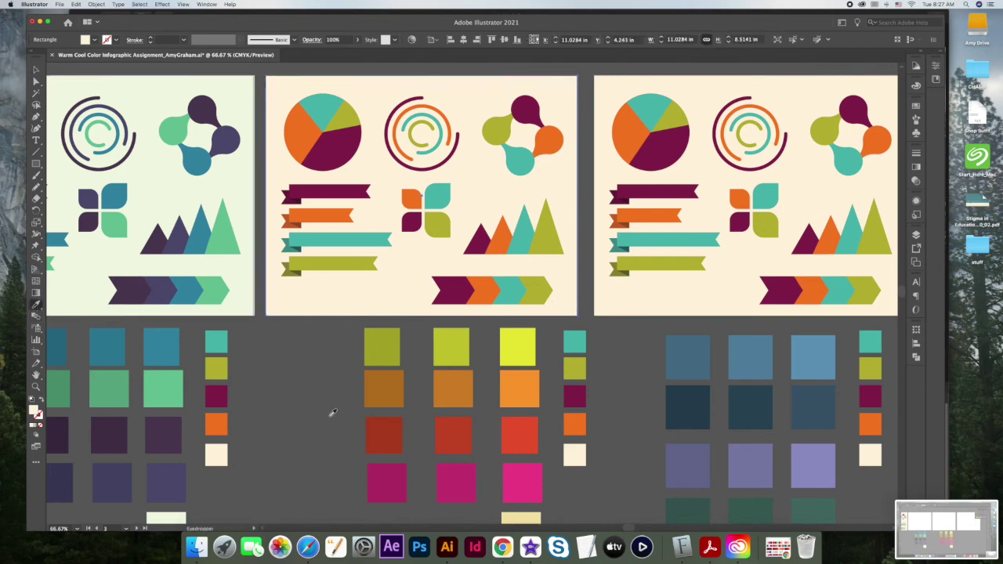
pyautogui.scroll(-2, 520, 427)
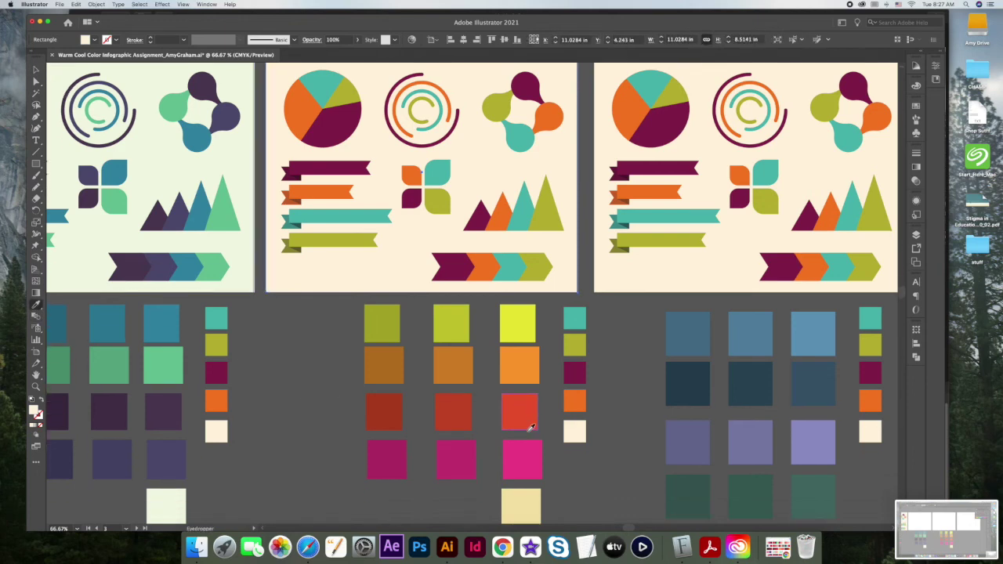
pyautogui.scroll(-1, 533, 507)
pyautogui.click(525, 494)
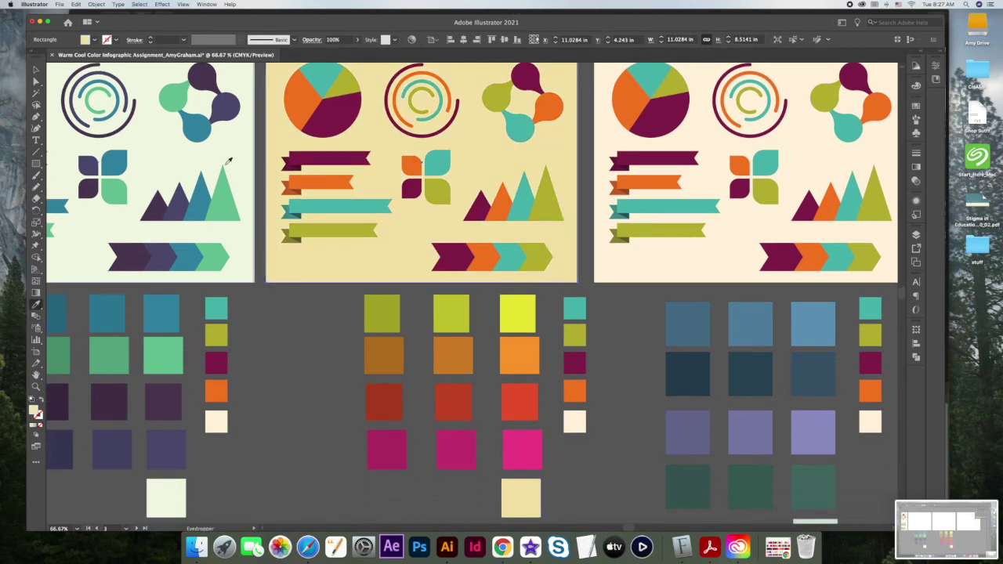
pyautogui.click(36, 71)
pyautogui.click(36, 70)
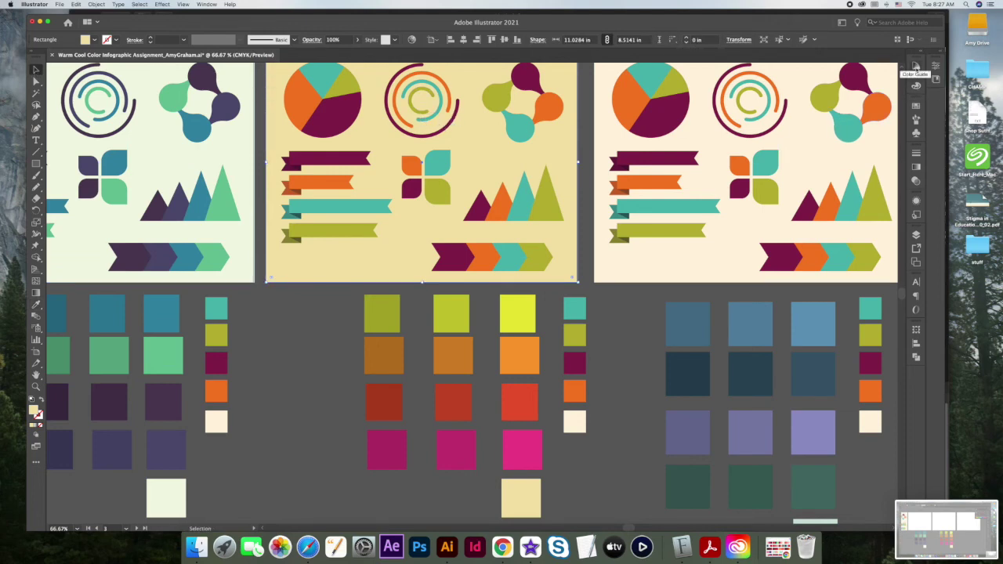
# Apply a light cream tint from the Color Guide to the Warm Colors background, then deselect
pyautogui.click(916, 67)
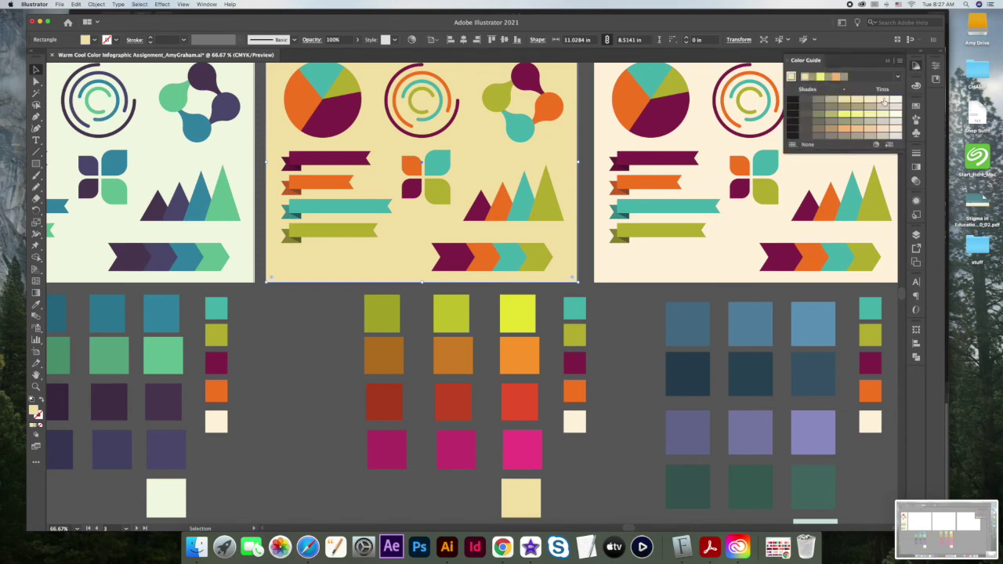
pyautogui.click(883, 100)
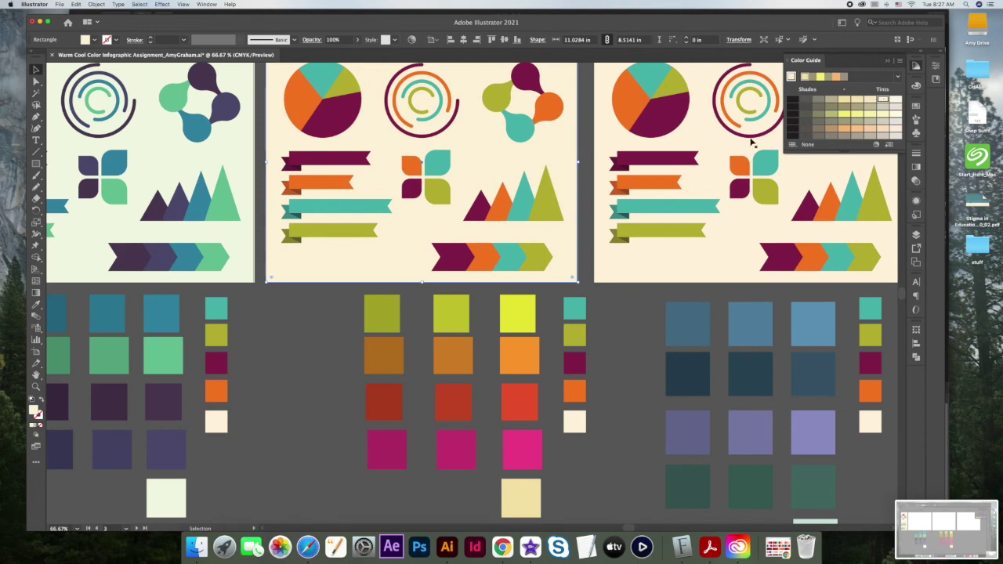
pyautogui.click(297, 348)
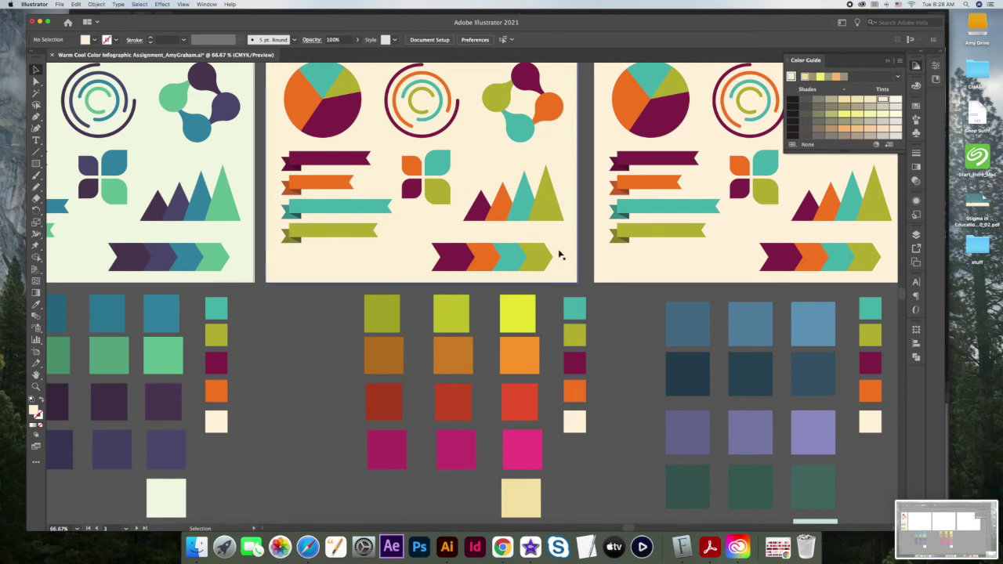
pyautogui.scroll(3, 558, 255)
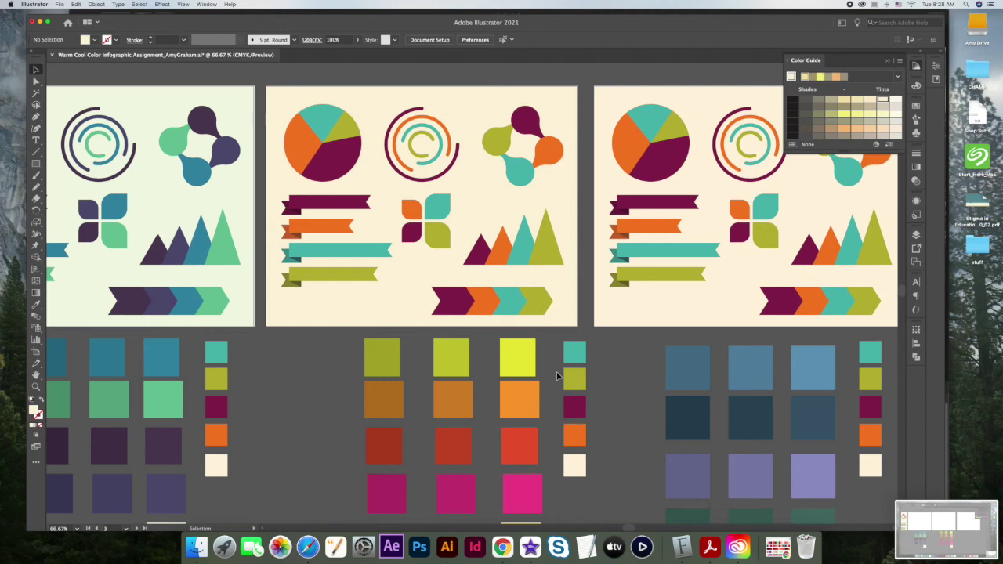
# Select the orange blob, ring, pie chart, ribbons, leaf, triangle and chevron on the Warm Colors artboard
pyautogui.click(551, 154)
pyautogui.keyDown('shift'); pyautogui.click(406, 124); pyautogui.keyUp('shift')
pyautogui.keyDown('shift'); pyautogui.click(307, 149); pyautogui.keyUp('shift')
pyautogui.keyDown('shift'); pyautogui.click(330, 206); pyautogui.keyUp('shift')
pyautogui.keyDown('shift'); pyautogui.click(333, 226); pyautogui.keyUp('shift')
pyautogui.keyDown('shift'); pyautogui.click(410, 212); pyautogui.keyUp('shift')
pyautogui.keyDown('shift'); pyautogui.click(501, 251); pyautogui.keyUp('shift')
pyautogui.keyDown('shift'); pyautogui.click(482, 311); pyautogui.keyUp('shift')
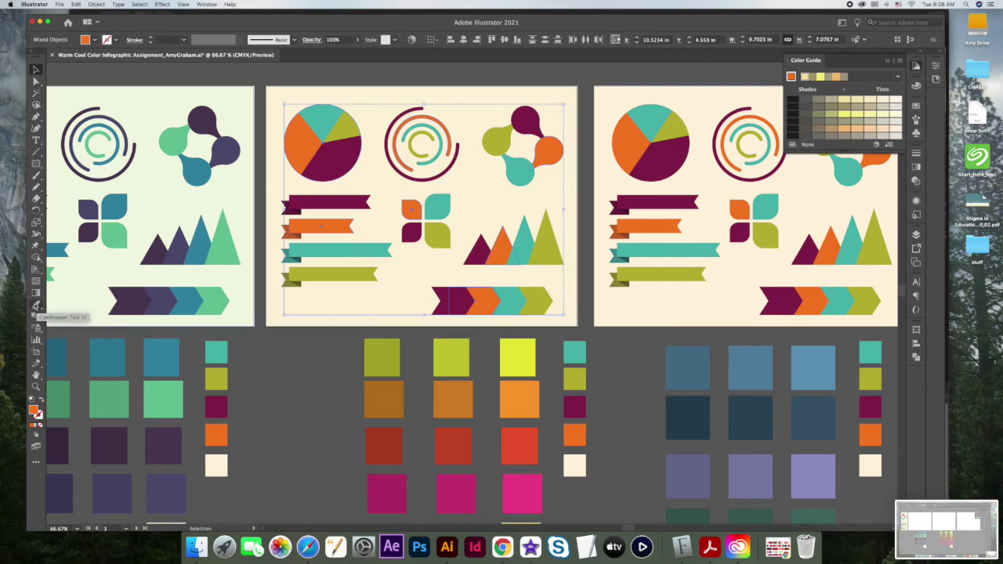
# Fill the selected shapes with the magenta warm swatch and deselect them
pyautogui.click(36, 306)
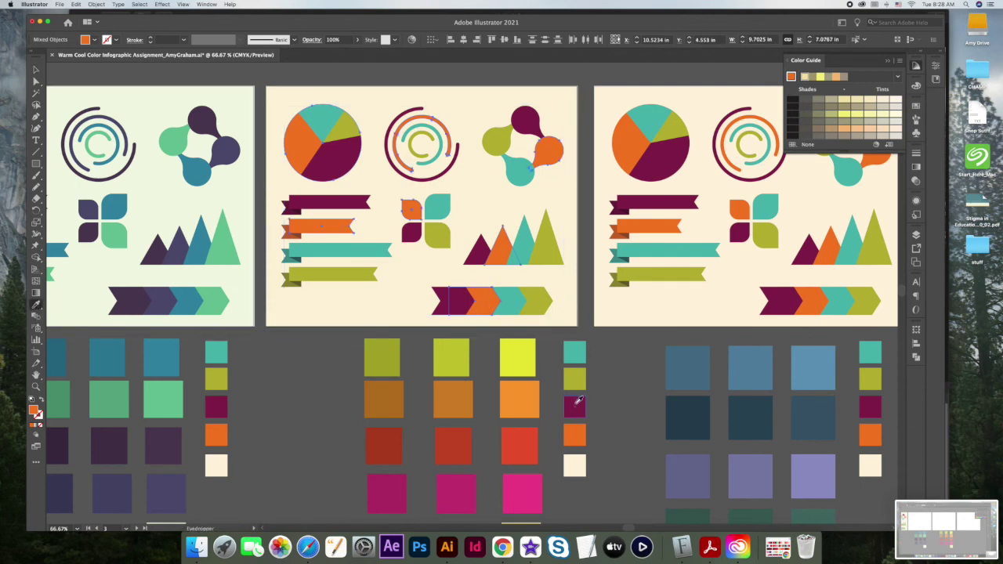
pyautogui.scroll(-2, 580, 413)
pyautogui.scroll(-2, 580, 413)
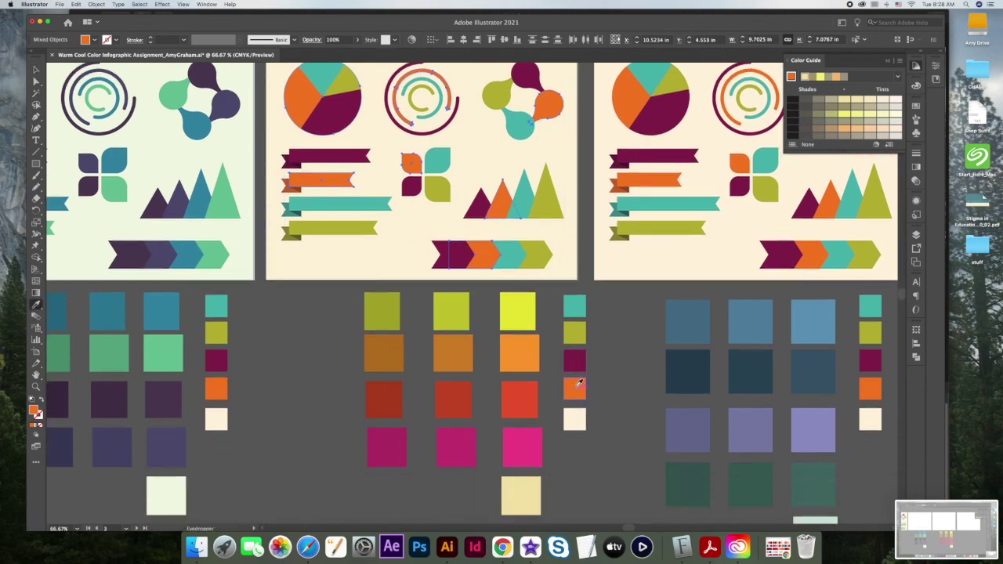
pyautogui.click(531, 441)
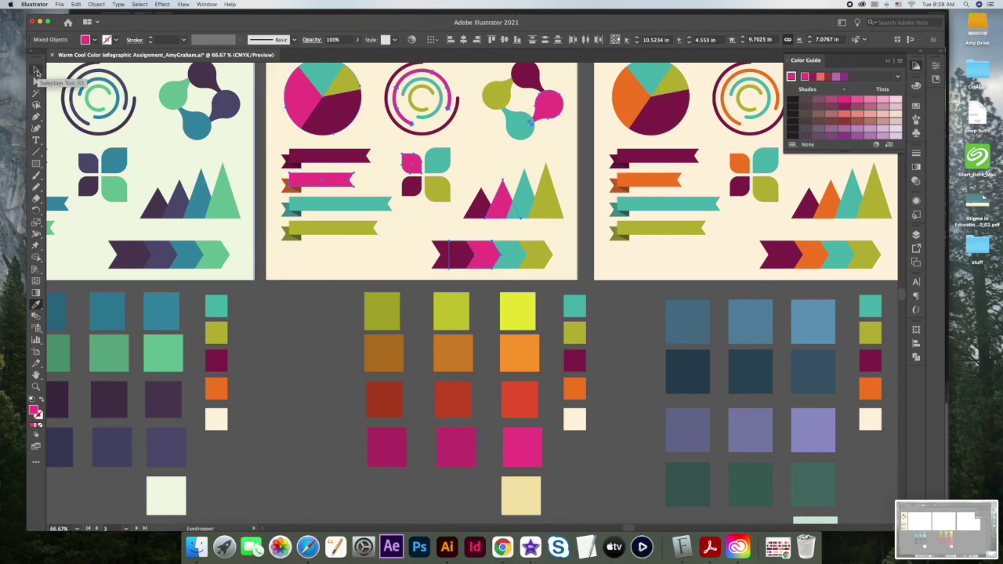
pyautogui.click(36, 72)
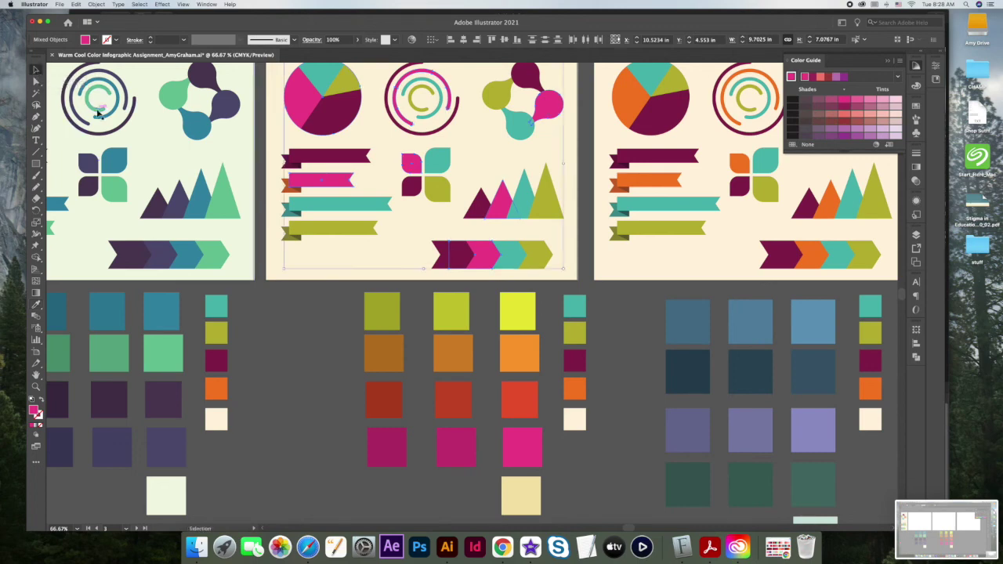
pyautogui.click(298, 308)
pyautogui.scroll(1, 298, 309)
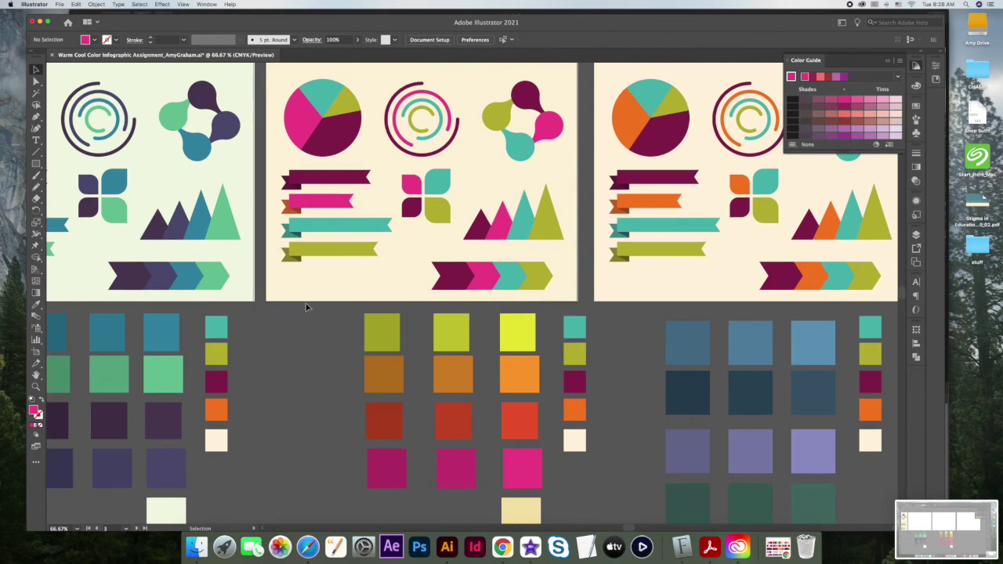
# Select the seven maroon shapes on the Warm Colors artboard and fill them with the red-orange swatch
pyautogui.keyDown('shift'); pyautogui.click(530, 99); pyautogui.keyUp('shift')
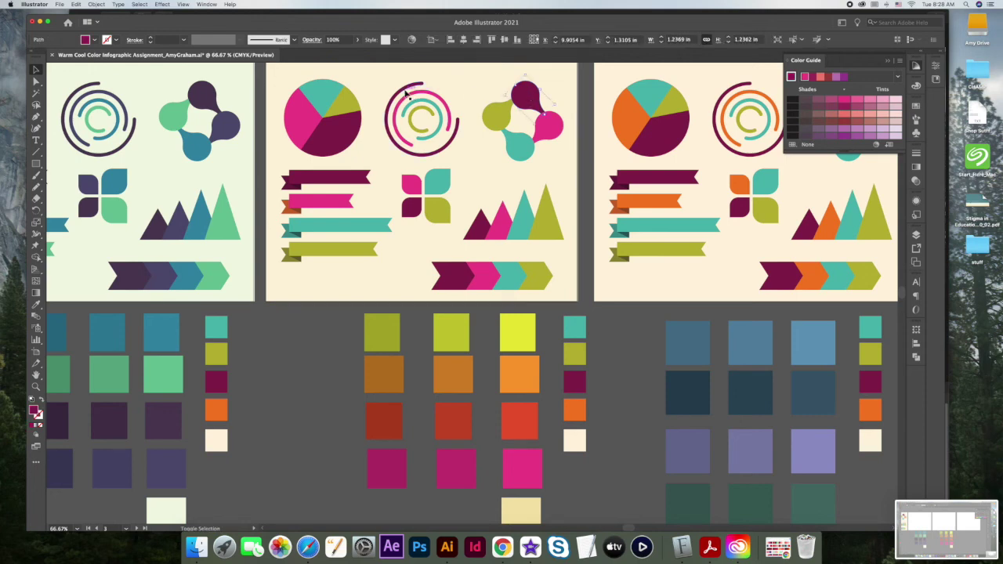
pyautogui.keyDown('shift'); pyautogui.click(387, 110); pyautogui.keyUp('shift')
pyautogui.keyDown('shift'); pyautogui.click(336, 151); pyautogui.keyUp('shift')
pyautogui.keyDown('shift'); pyautogui.click(336, 180); pyautogui.keyUp('shift')
pyautogui.keyDown('shift'); pyautogui.click(410, 212); pyautogui.keyUp('shift')
pyautogui.keyDown('shift'); pyautogui.click(480, 229); pyautogui.keyUp('shift')
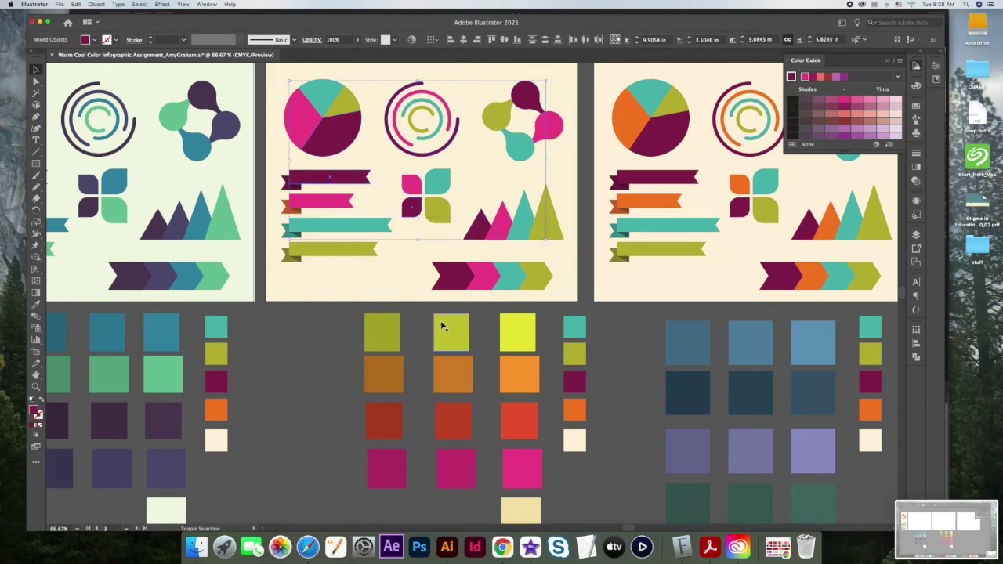
pyautogui.keyDown('shift'); pyautogui.click(454, 284); pyautogui.keyUp('shift')
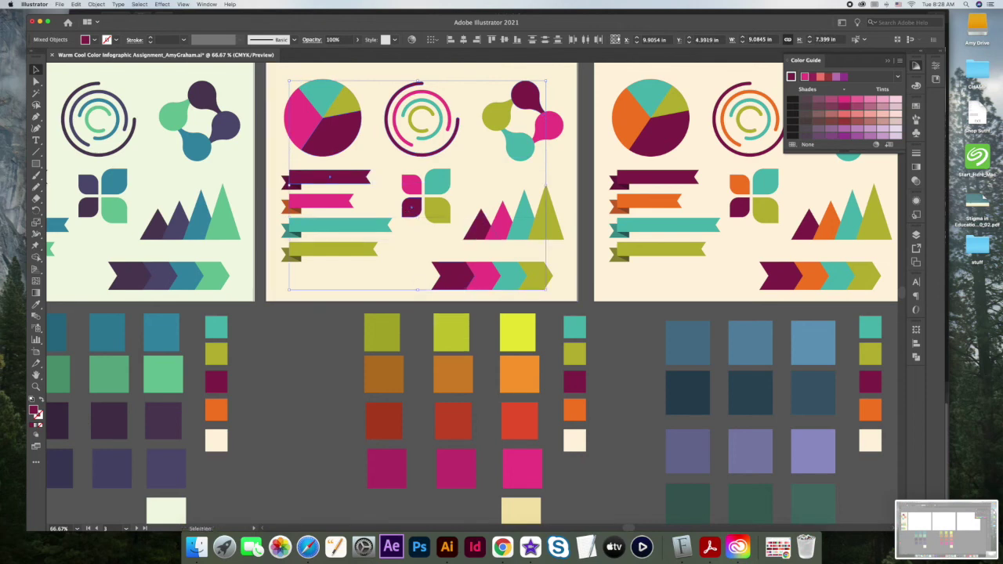
pyautogui.click(36, 306)
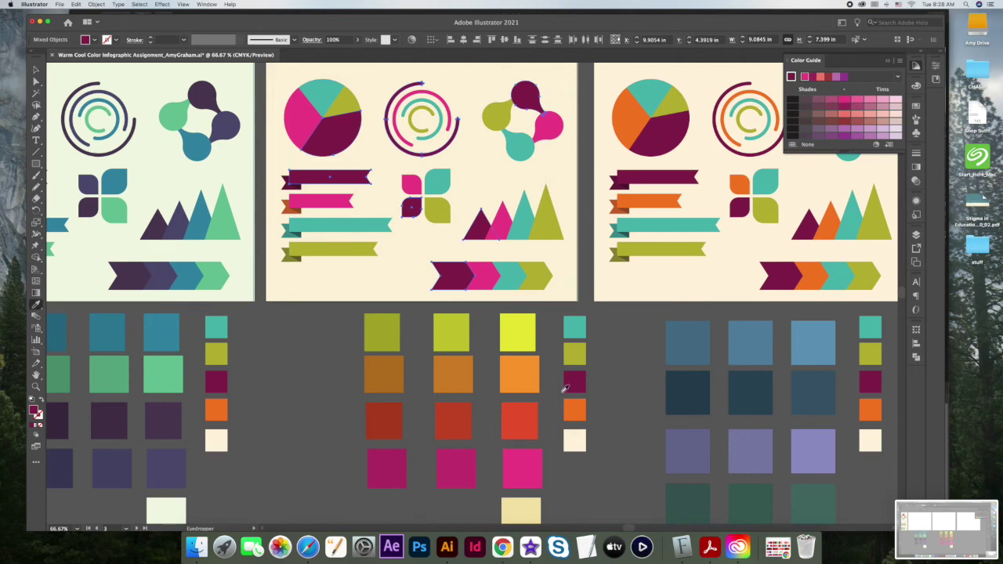
pyautogui.click(526, 419)
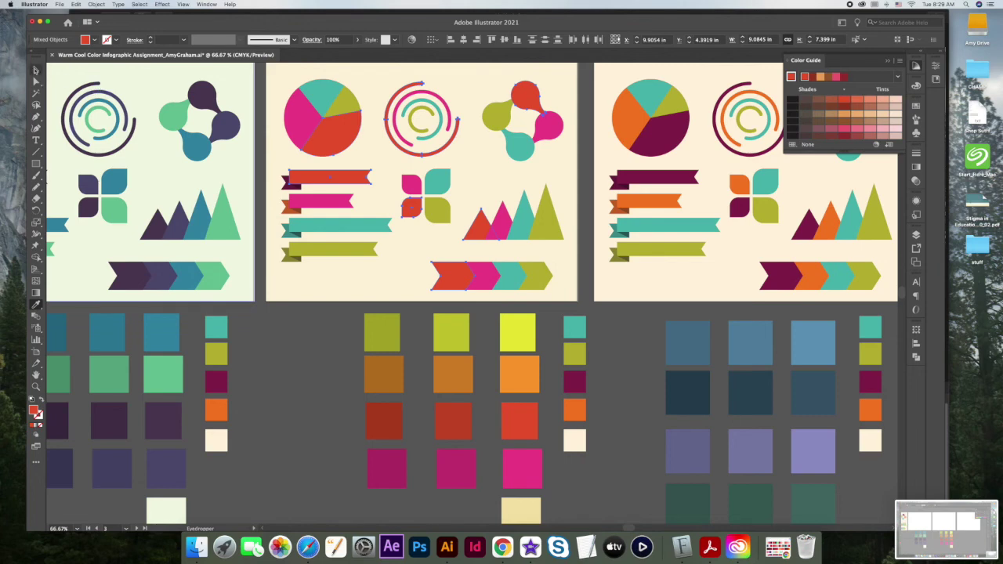
pyautogui.click(36, 71)
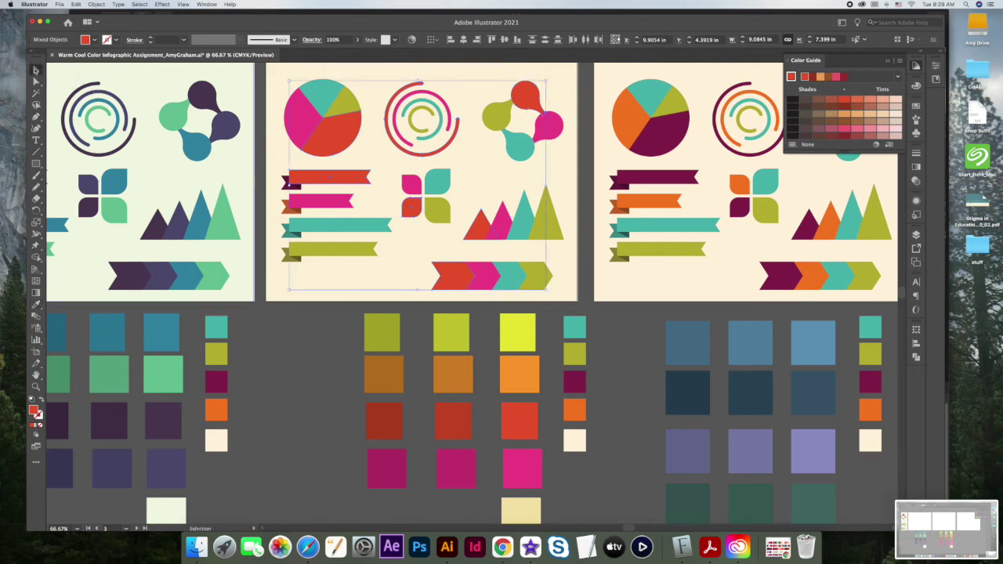
pyautogui.click(306, 328)
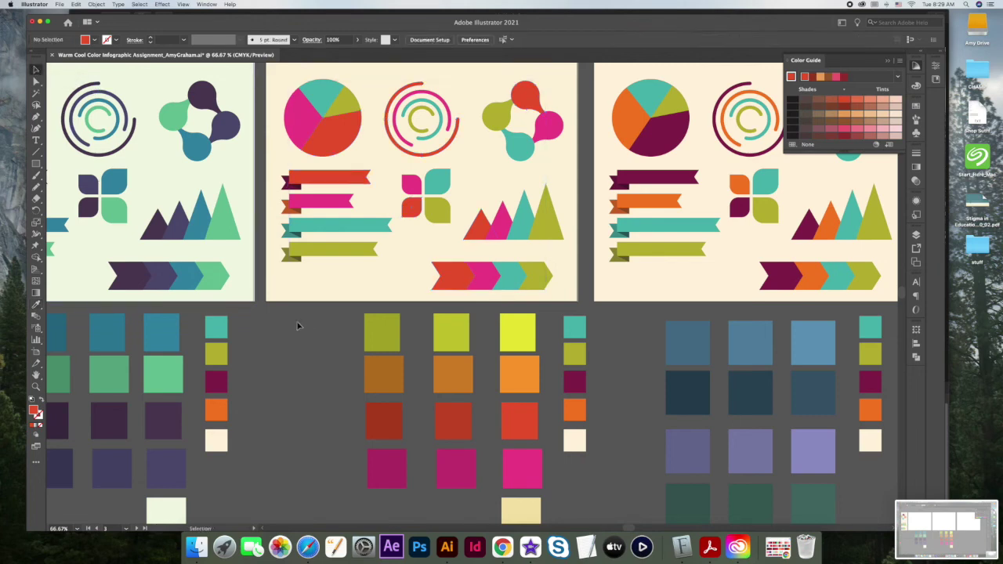
# Select the six olive shapes, from molecule lobe to chevron, and fill them with the orange swatch
pyautogui.keyDown('shift'); pyautogui.click(502, 119); pyautogui.keyUp('shift')
pyautogui.keyDown('shift'); pyautogui.click(416, 125); pyautogui.keyUp('shift')
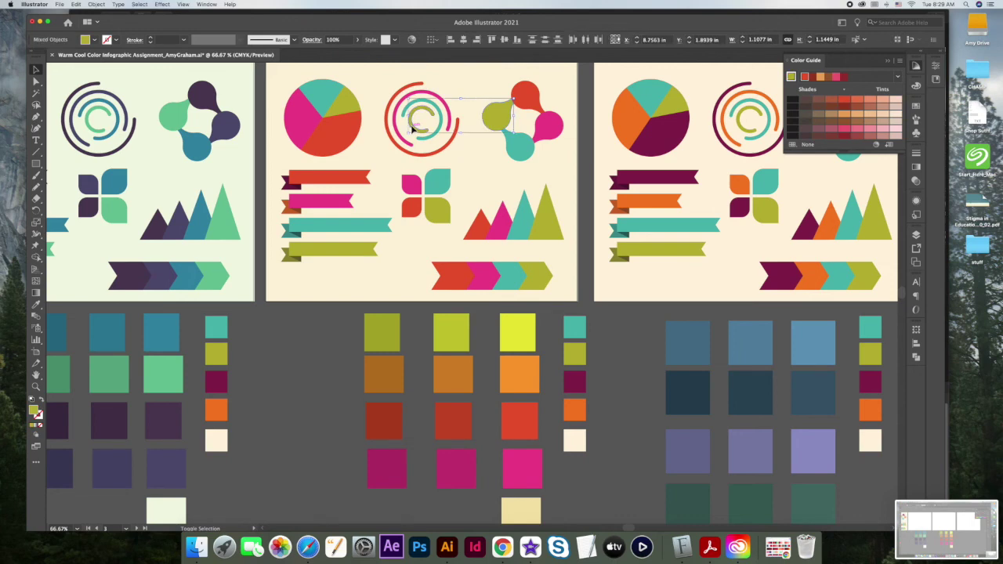
pyautogui.keyDown('shift'); pyautogui.click(345, 249); pyautogui.keyUp('shift')
pyautogui.keyDown('shift'); pyautogui.click(429, 218); pyautogui.keyUp('shift')
pyautogui.keyDown('shift'); pyautogui.click(548, 221); pyautogui.keyUp('shift')
pyautogui.keyDown('shift'); pyautogui.click(540, 276); pyautogui.keyUp('shift')
pyautogui.click(36, 304)
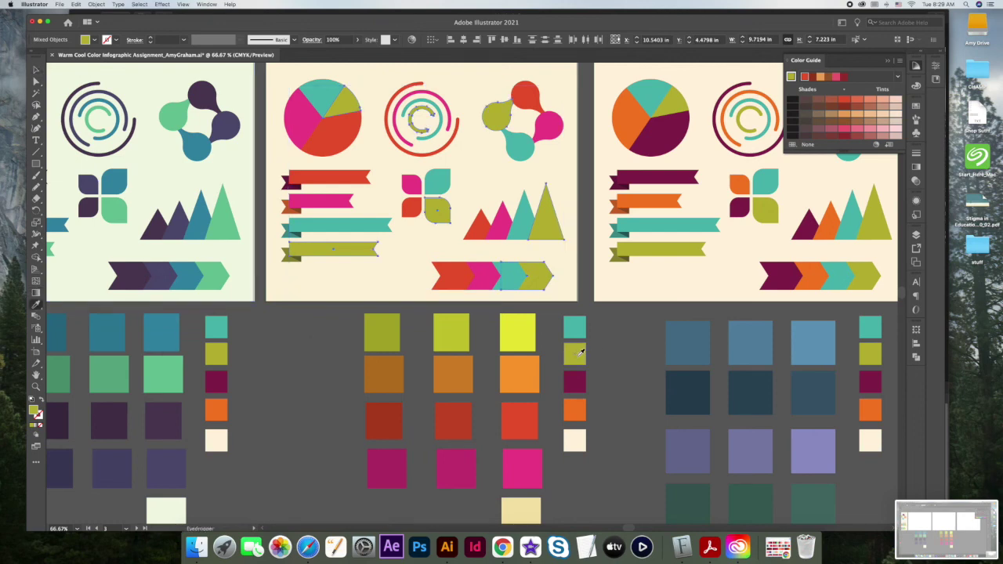
pyautogui.click(532, 371)
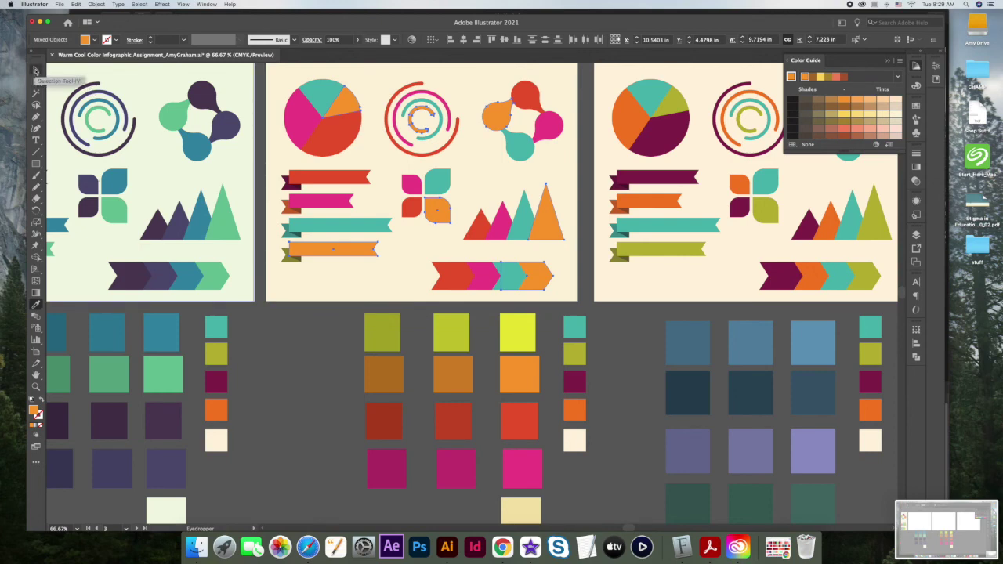
pyautogui.click(35, 71)
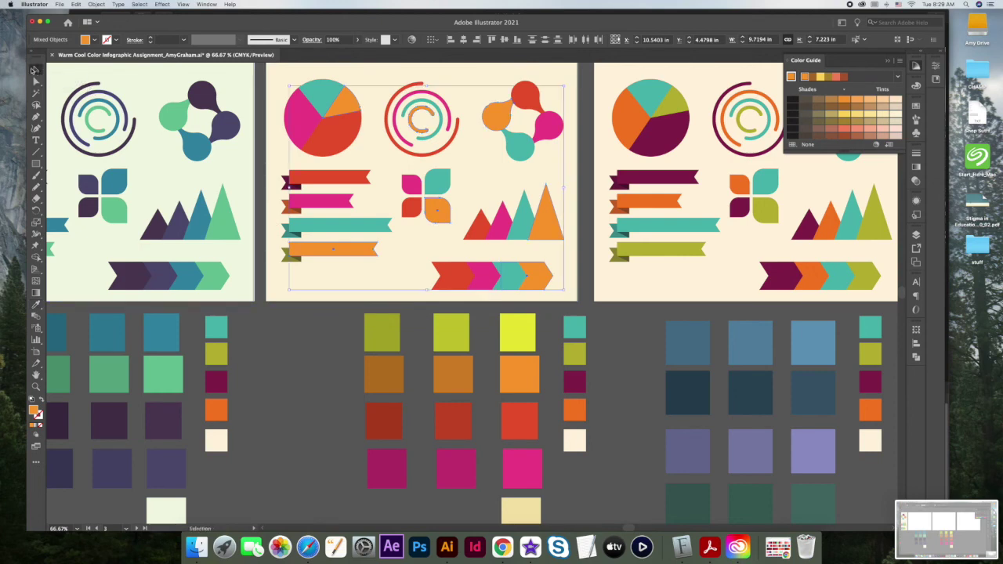
pyautogui.click(304, 341)
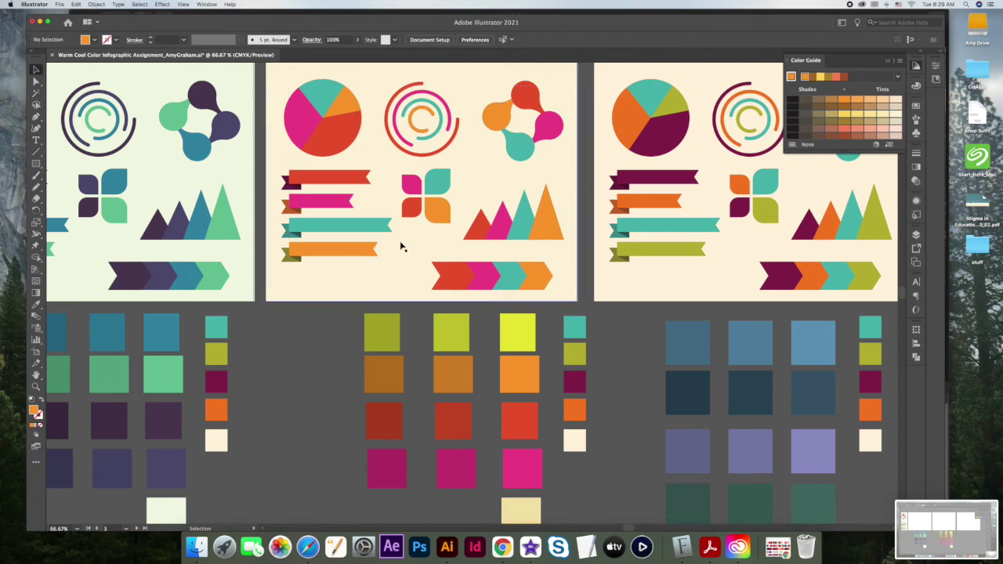
# Select the seven teal shapes on the Warm Colors artboard and fill them with the bright yellow swatch
pyautogui.click(522, 155)
pyautogui.keyDown('shift'); pyautogui.click(410, 110); pyautogui.keyUp('shift')
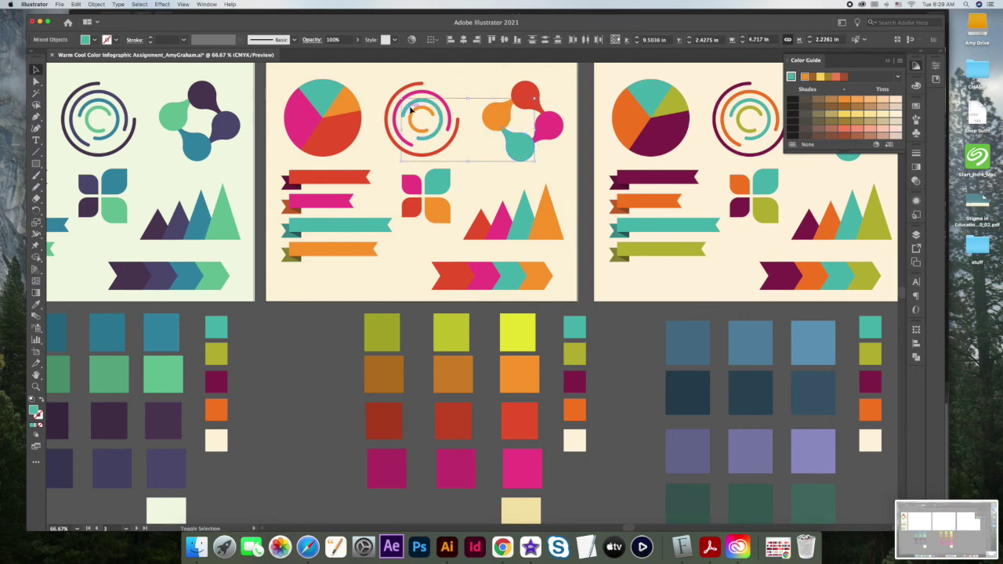
pyautogui.keyDown('shift'); pyautogui.click(323, 93); pyautogui.keyUp('shift')
pyautogui.keyDown('shift'); pyautogui.click(359, 228); pyautogui.keyUp('shift')
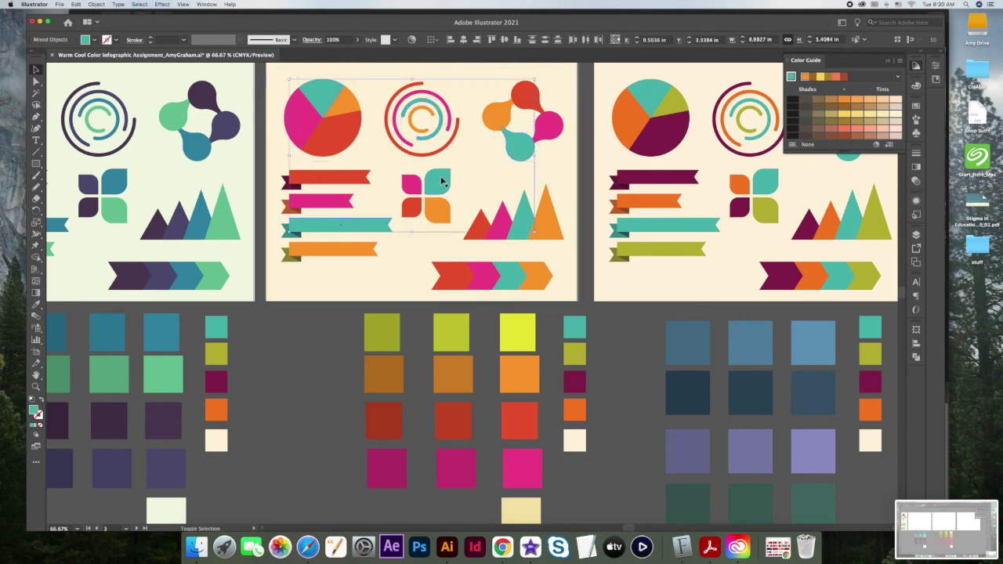
pyautogui.keyDown('shift'); pyautogui.click(441, 180); pyautogui.keyUp('shift')
pyautogui.keyDown('shift'); pyautogui.click(520, 217); pyautogui.keyUp('shift')
pyautogui.keyDown('shift'); pyautogui.click(508, 277); pyautogui.keyUp('shift')
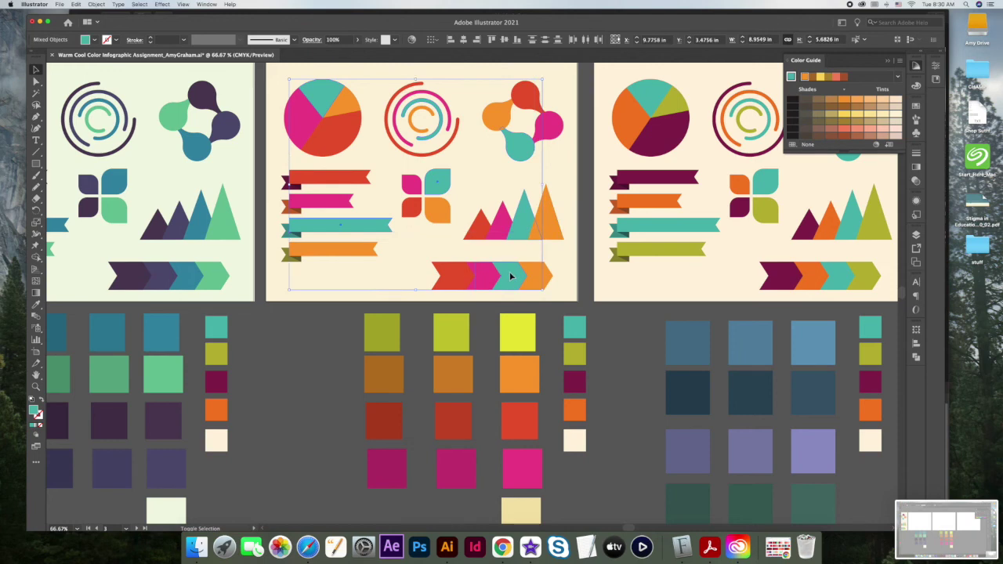
pyautogui.click(35, 304)
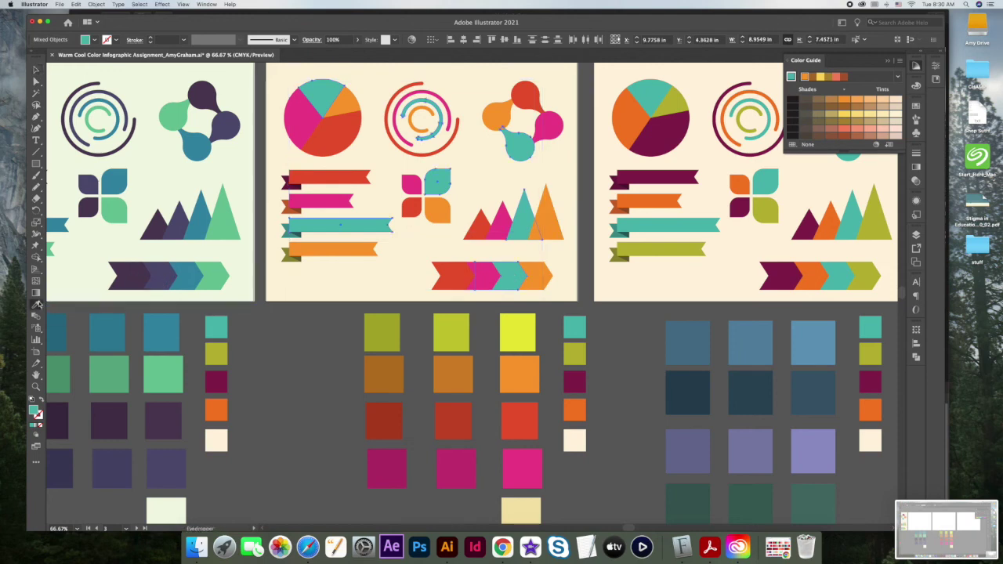
pyautogui.click(521, 321)
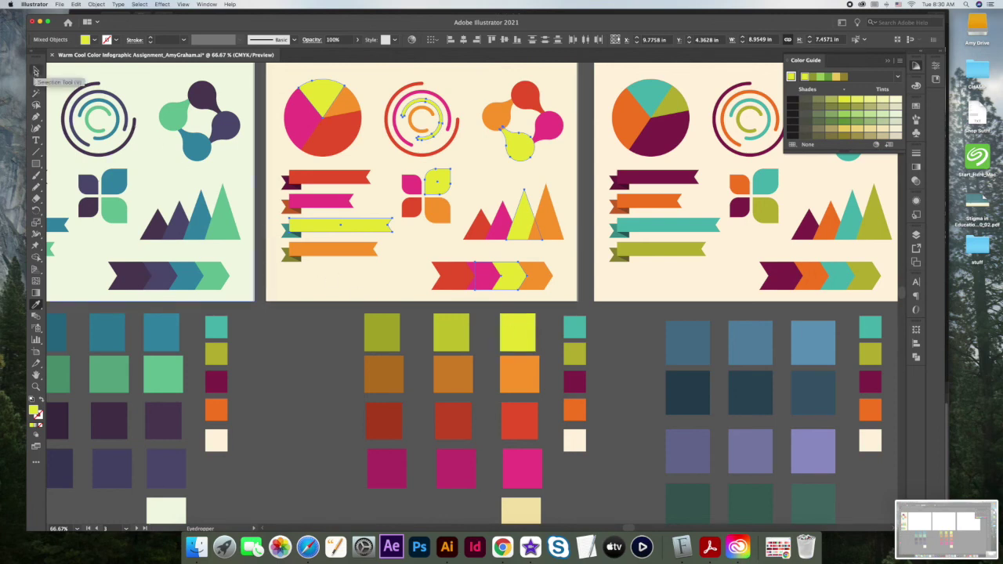
pyautogui.click(35, 70)
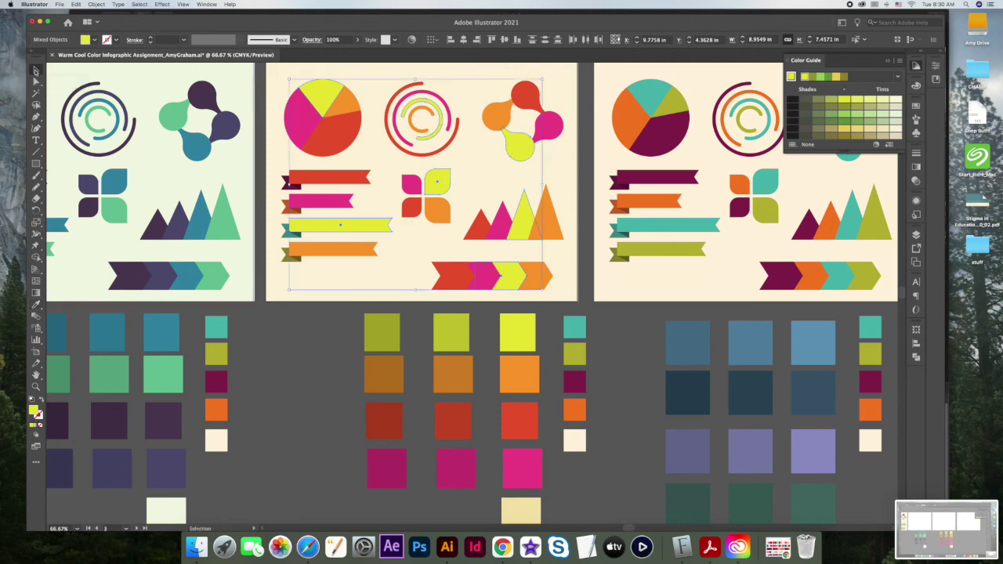
pyautogui.click(296, 352)
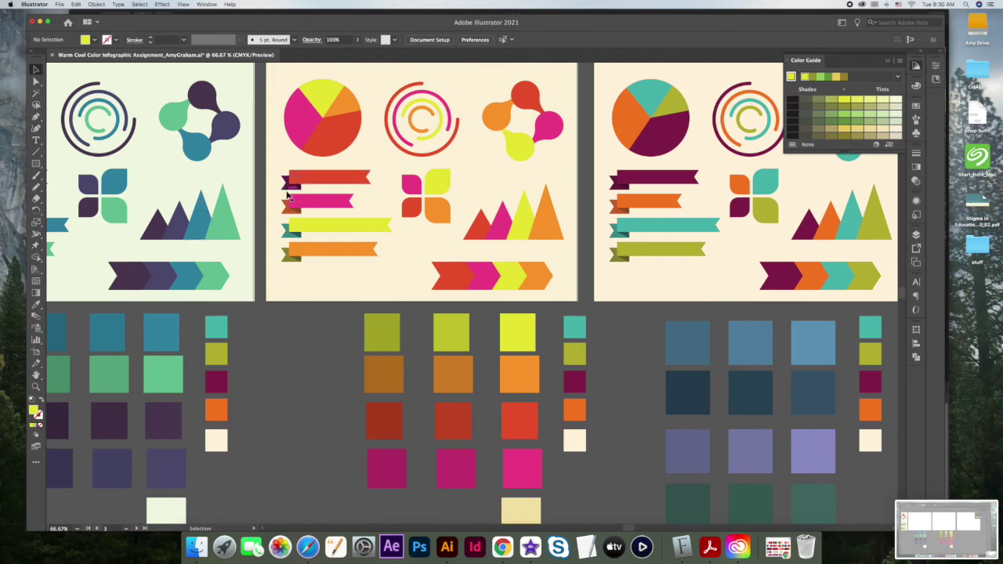
# Recolour the top ribbon's two fold pieces with the red and dark red swatches
pyautogui.click(287, 188)
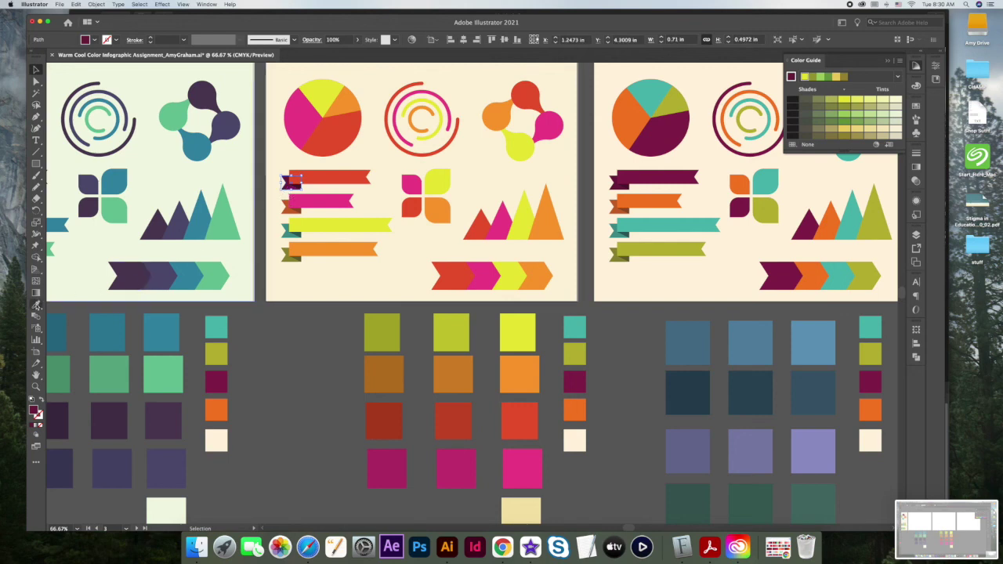
pyautogui.click(36, 306)
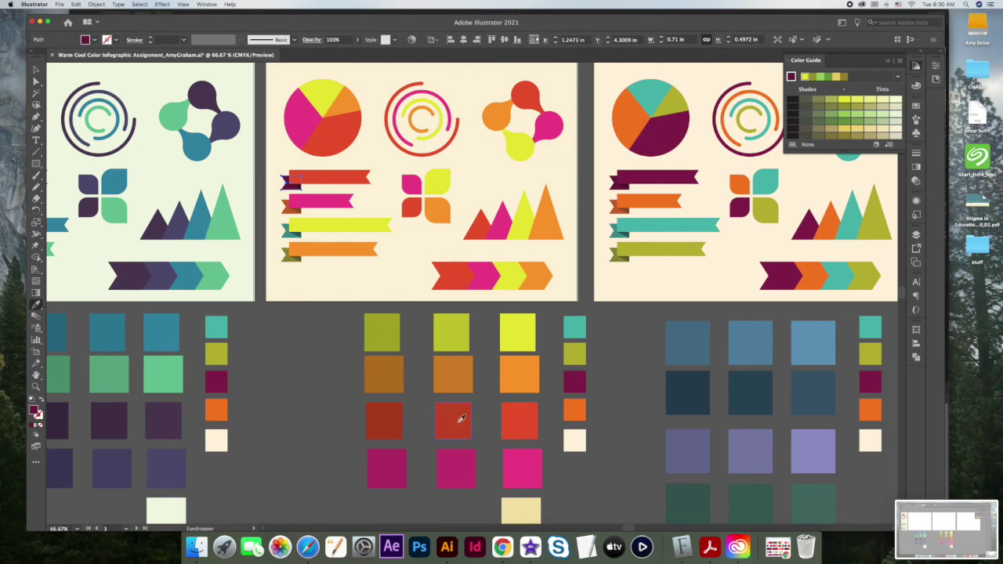
pyautogui.click(458, 418)
pyautogui.click(35, 70)
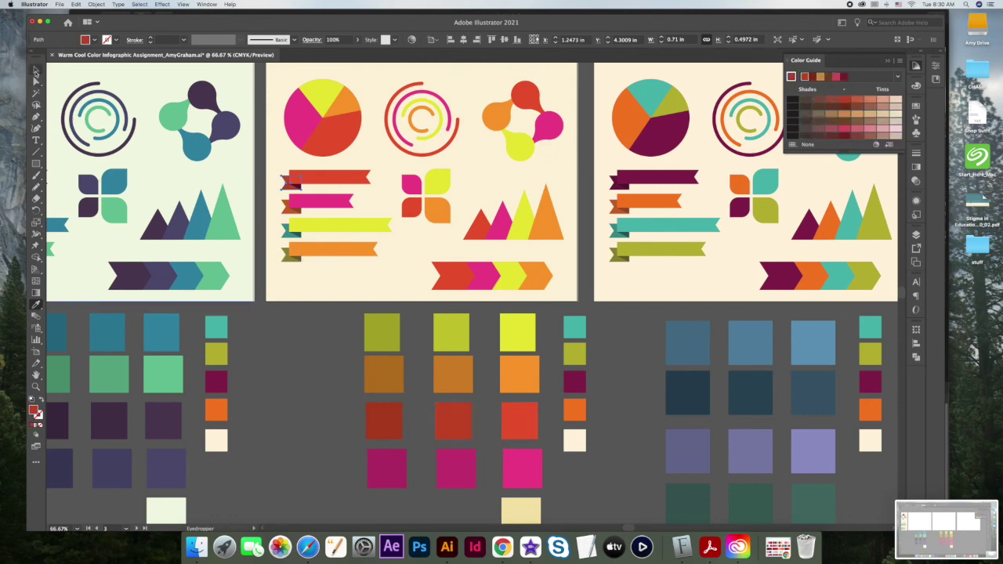
pyautogui.click(298, 188)
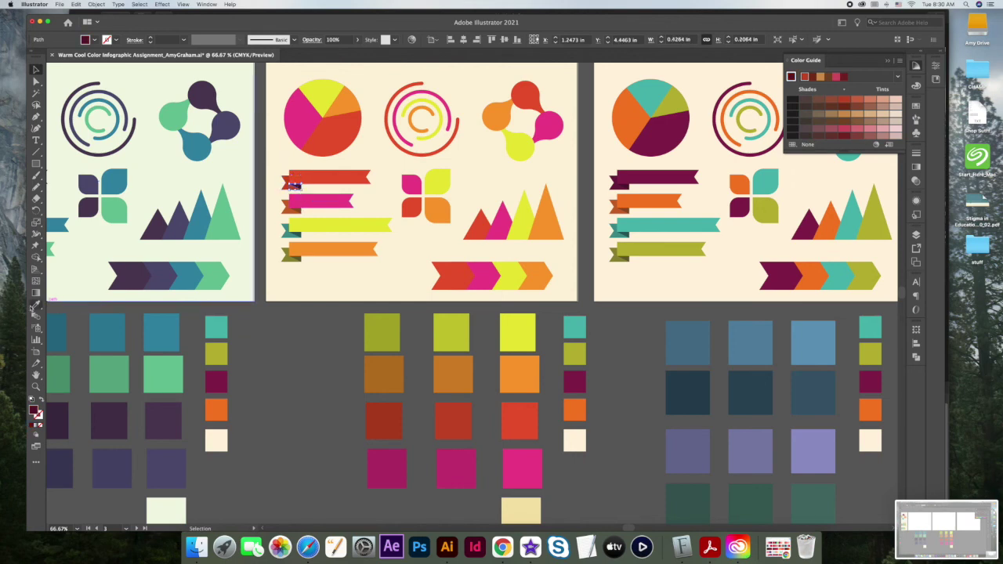
pyautogui.click(35, 305)
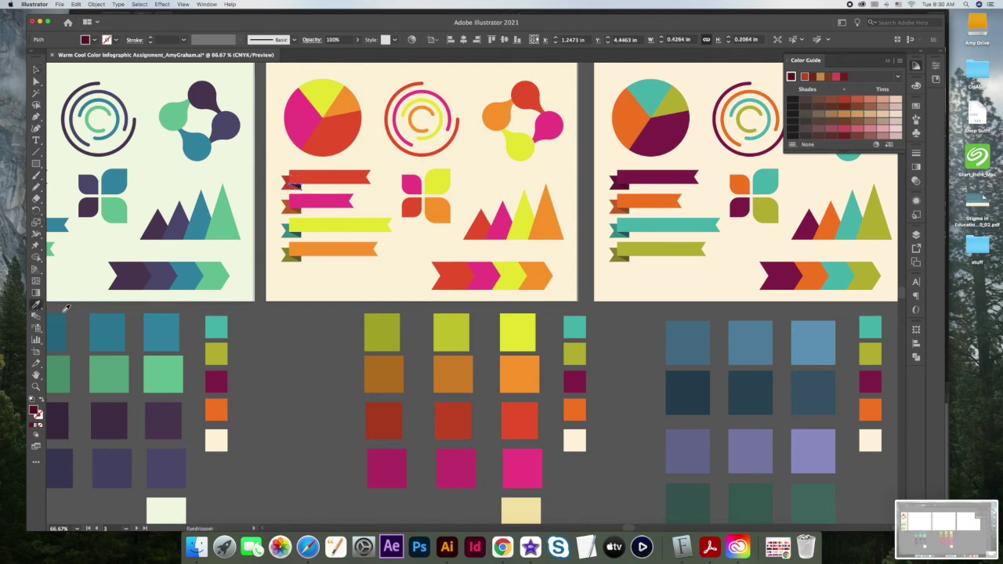
pyautogui.click(385, 418)
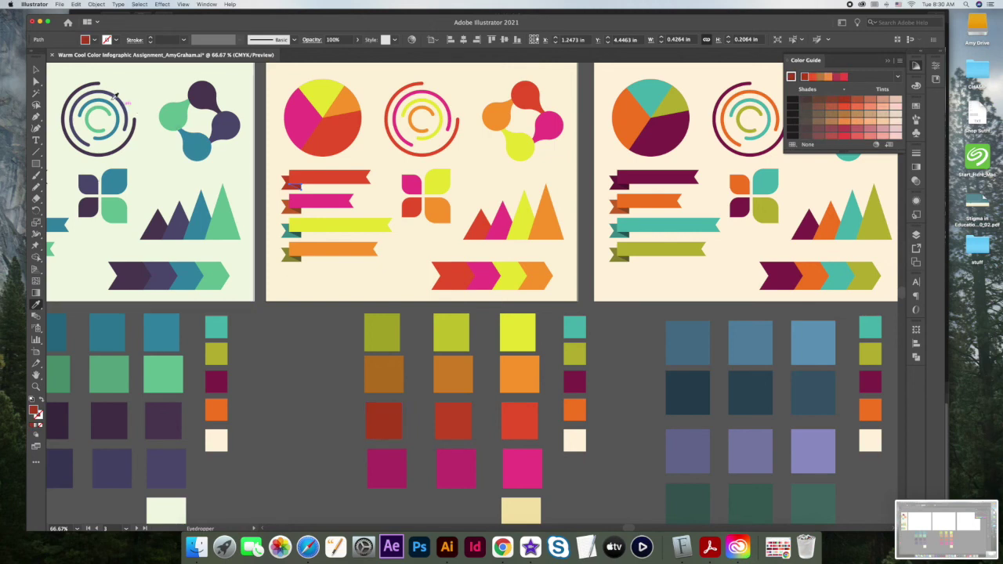
pyautogui.click(36, 70)
# Give both fold pieces of the pink ribbon magenta tones from the warm swatches
pyautogui.click(287, 212)
pyautogui.click(35, 304)
pyautogui.click(459, 457)
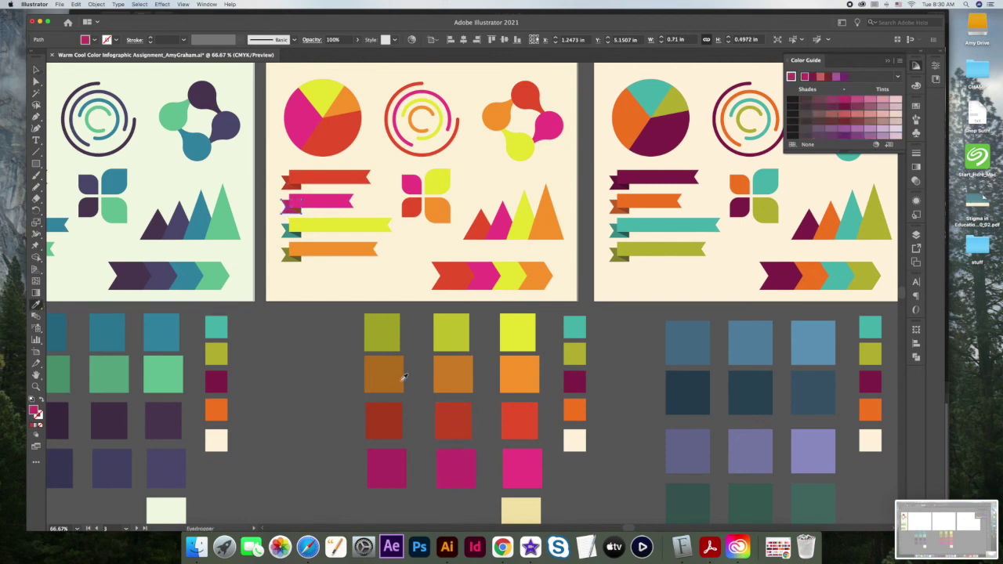
pyautogui.click(35, 70)
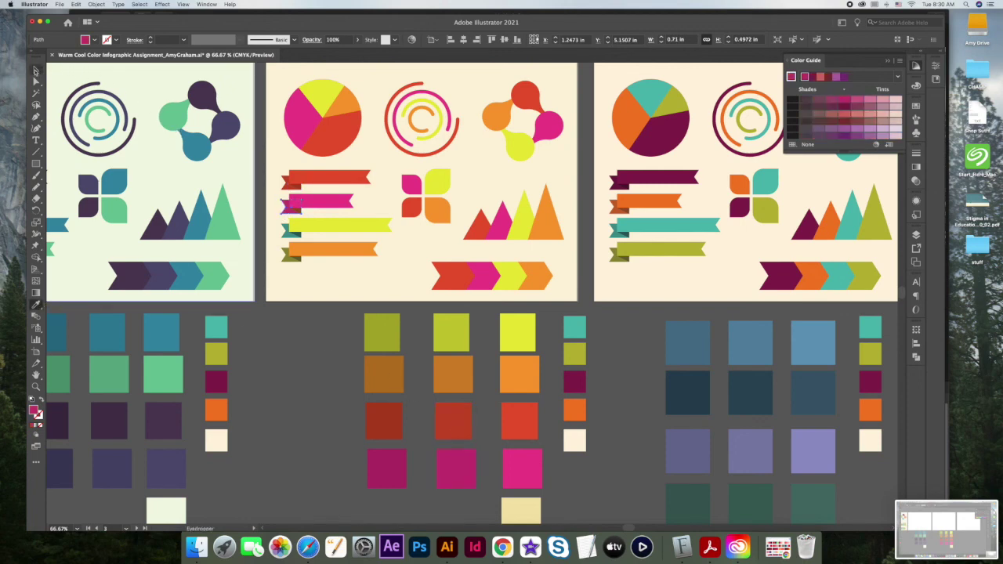
pyautogui.click(299, 212)
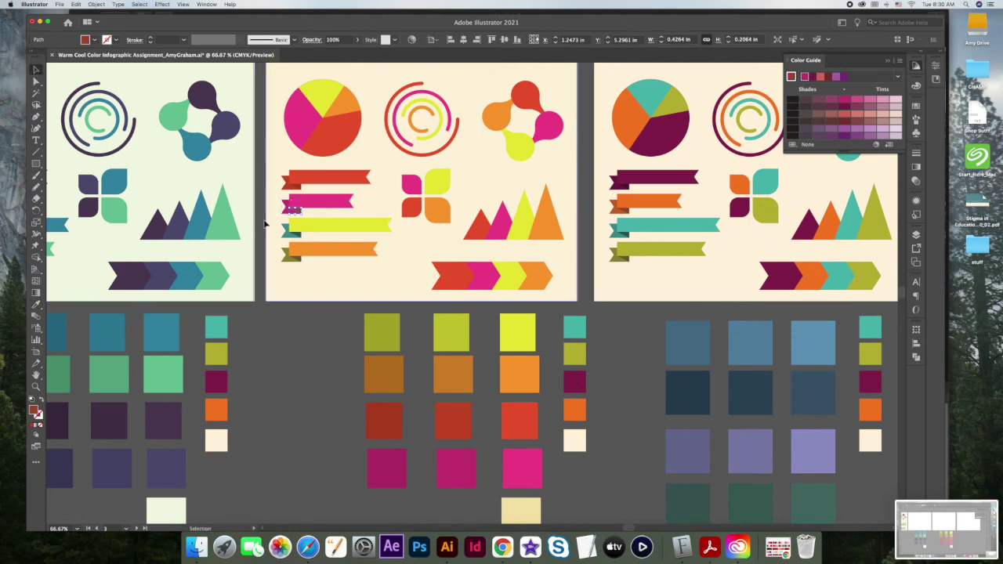
pyautogui.click(36, 305)
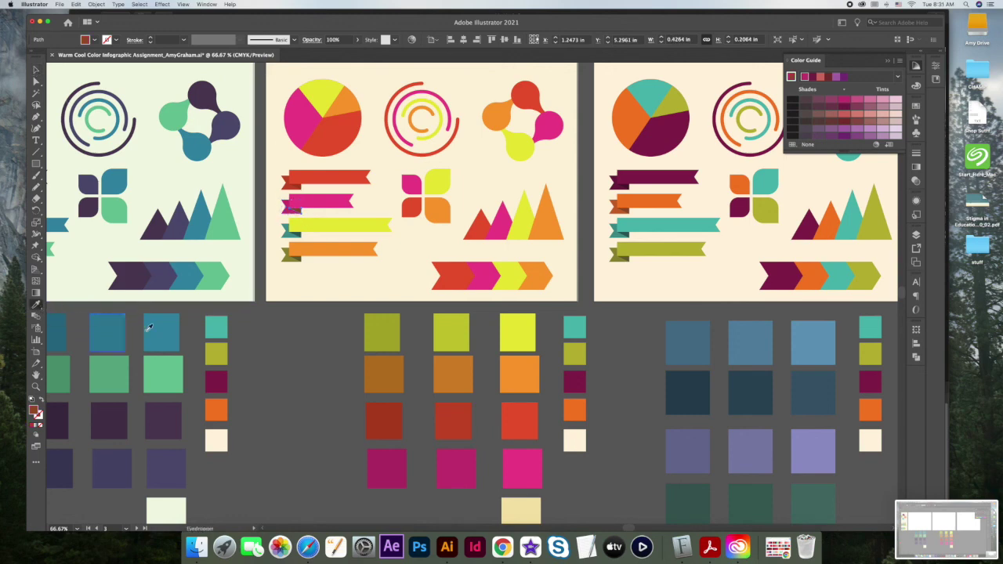
pyautogui.click(396, 464)
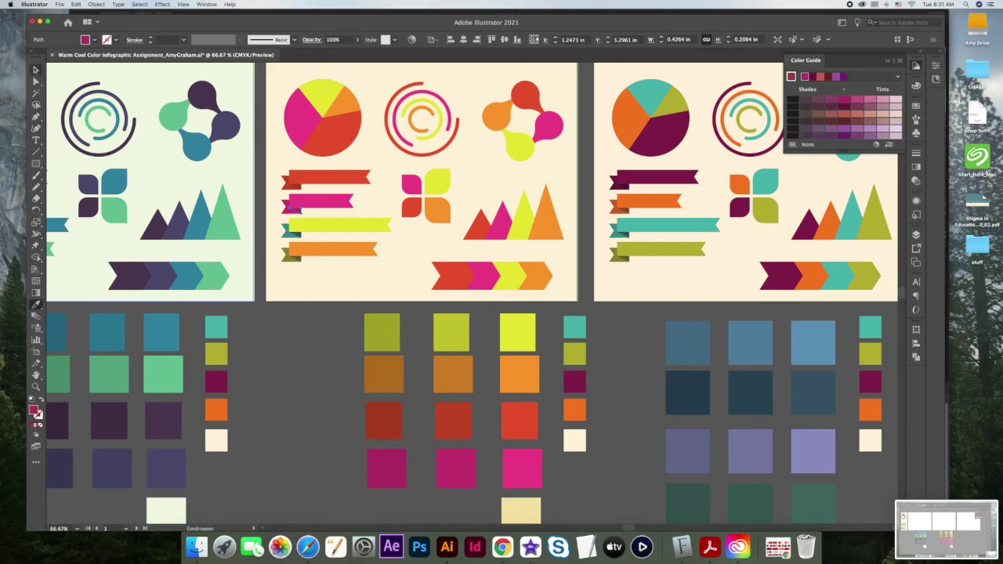
pyautogui.click(35, 69)
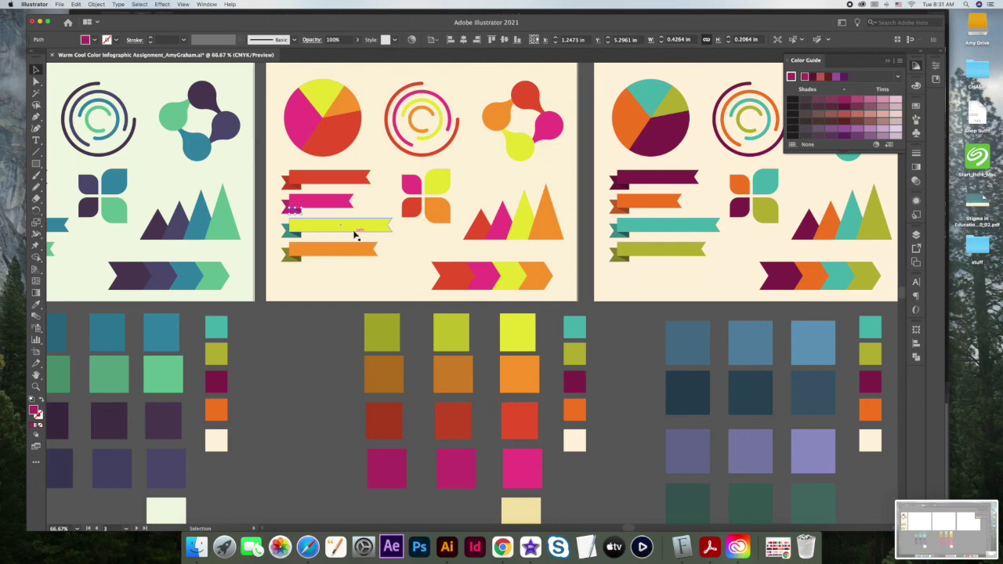
# Colour the yellow ribbon's two fold pieces olive-green from the warm swatches
pyautogui.click(288, 230)
pyautogui.click(36, 306)
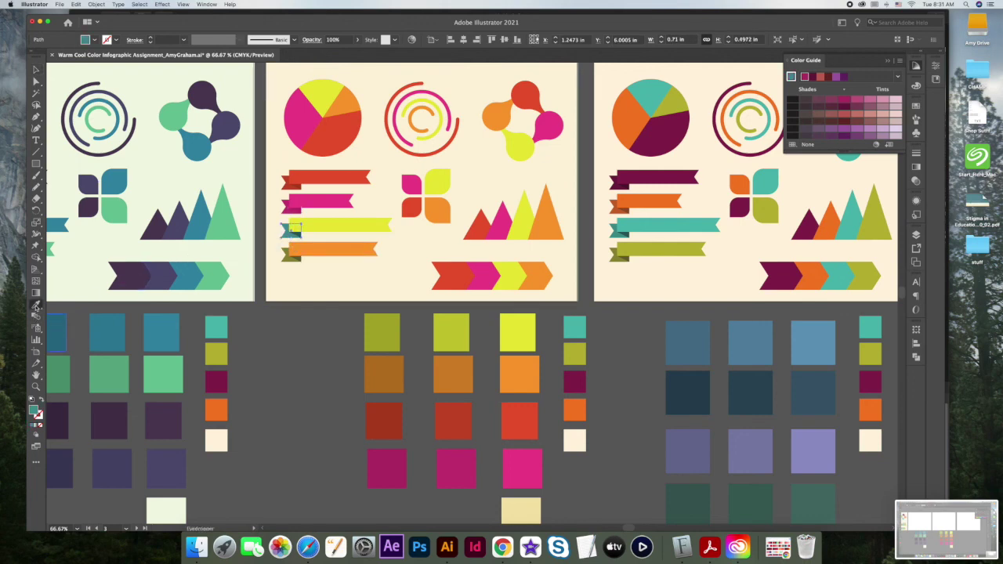
pyautogui.click(35, 305)
pyautogui.click(455, 324)
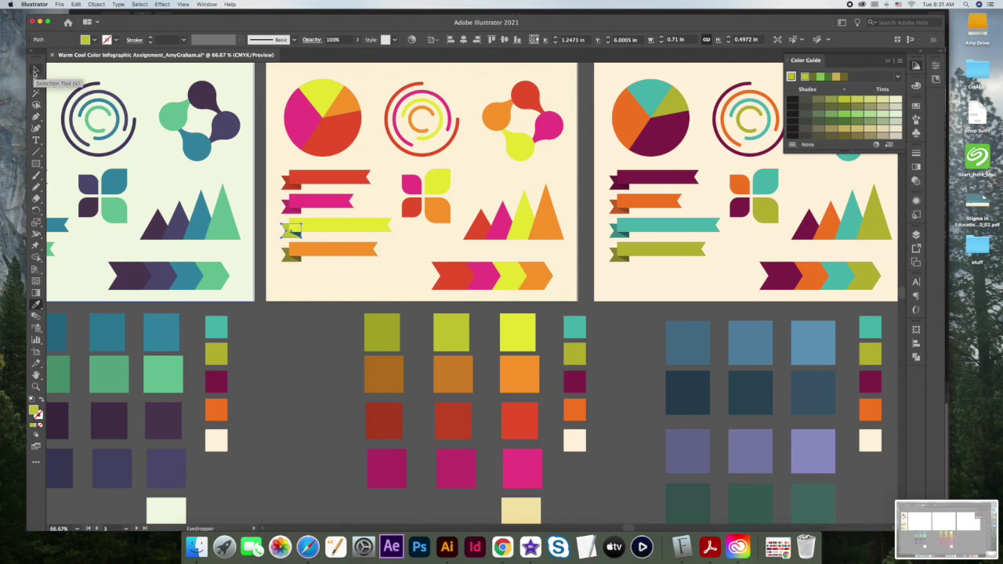
pyautogui.click(36, 71)
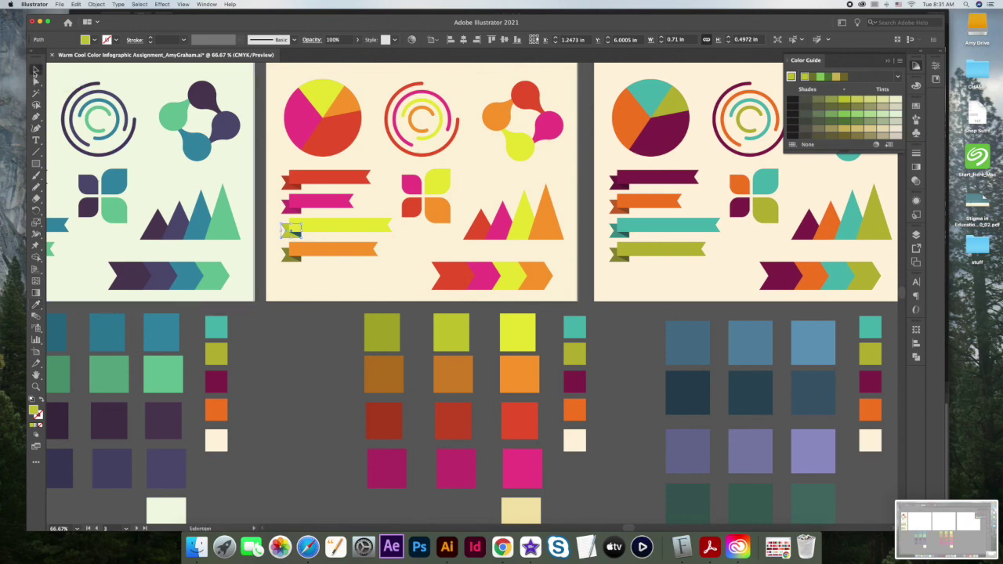
pyautogui.click(296, 234)
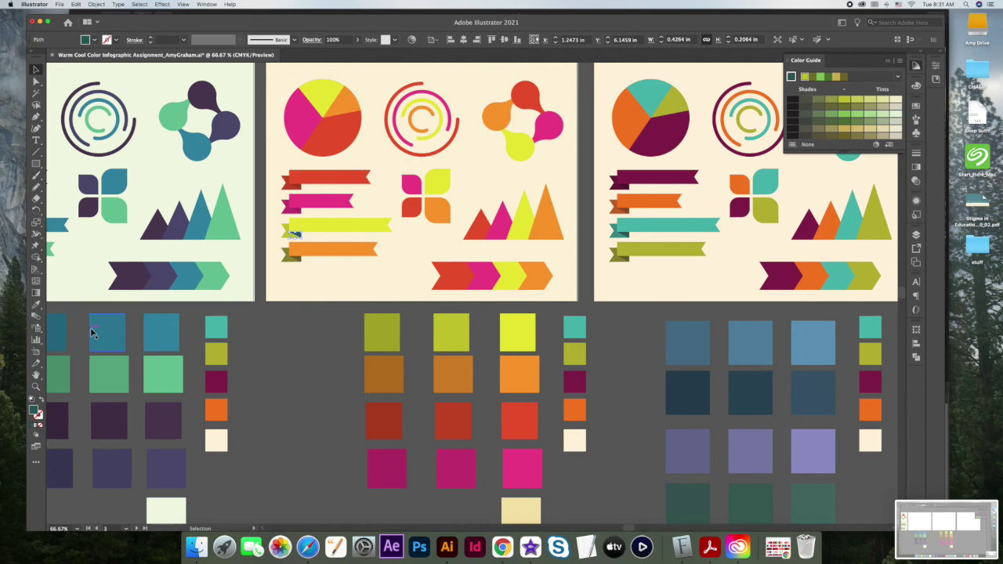
pyautogui.click(35, 306)
pyautogui.click(392, 324)
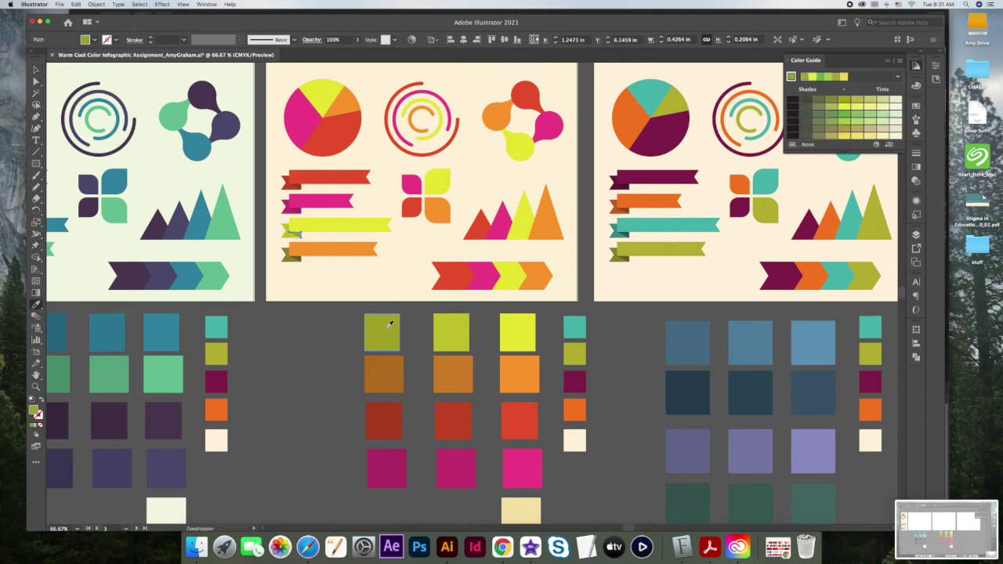
pyautogui.click(35, 71)
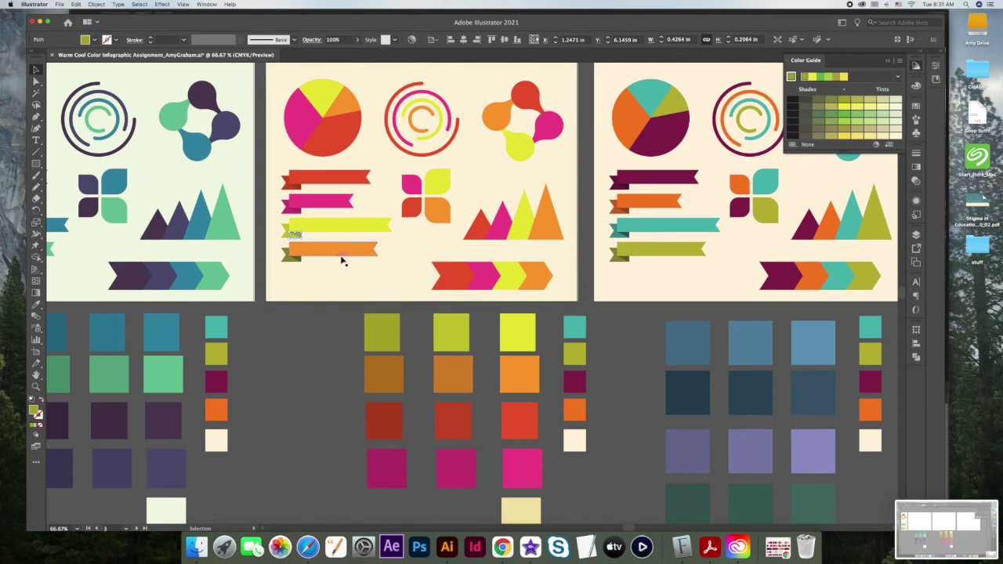
# Give the orange ribbon's folds orange and brown-orange swatch colours, then deselect everything
pyautogui.click(288, 265)
pyautogui.click(37, 306)
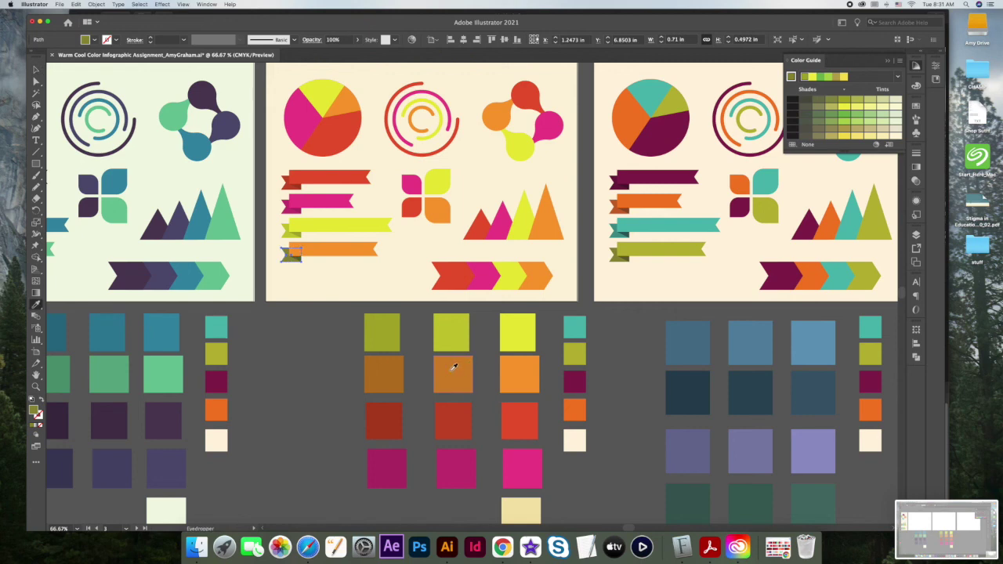
pyautogui.click(453, 367)
pyautogui.click(35, 71)
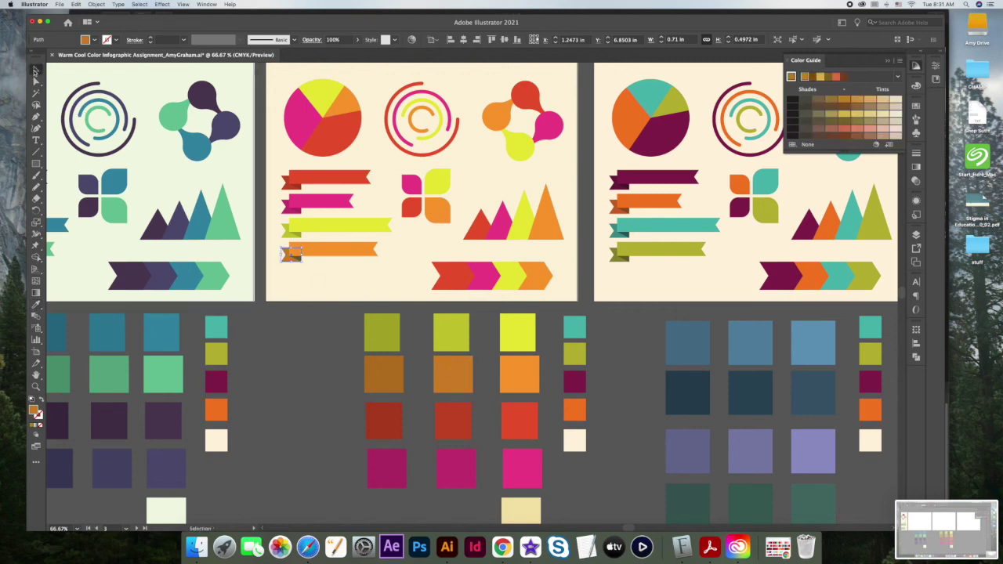
pyautogui.click(296, 260)
pyautogui.click(36, 306)
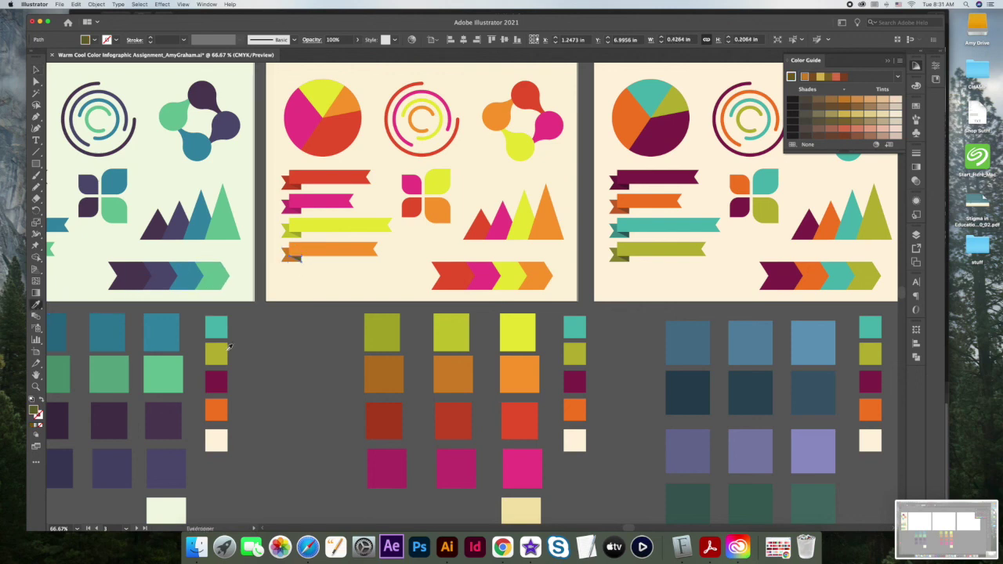
pyautogui.click(378, 370)
pyautogui.click(36, 69)
pyautogui.click(290, 368)
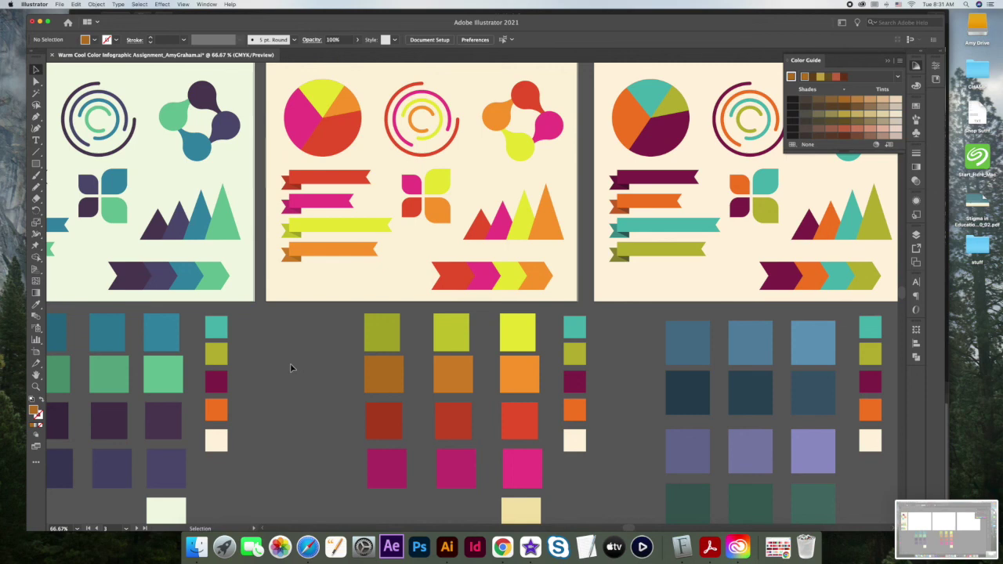
pyautogui.scroll(2, 290, 369)
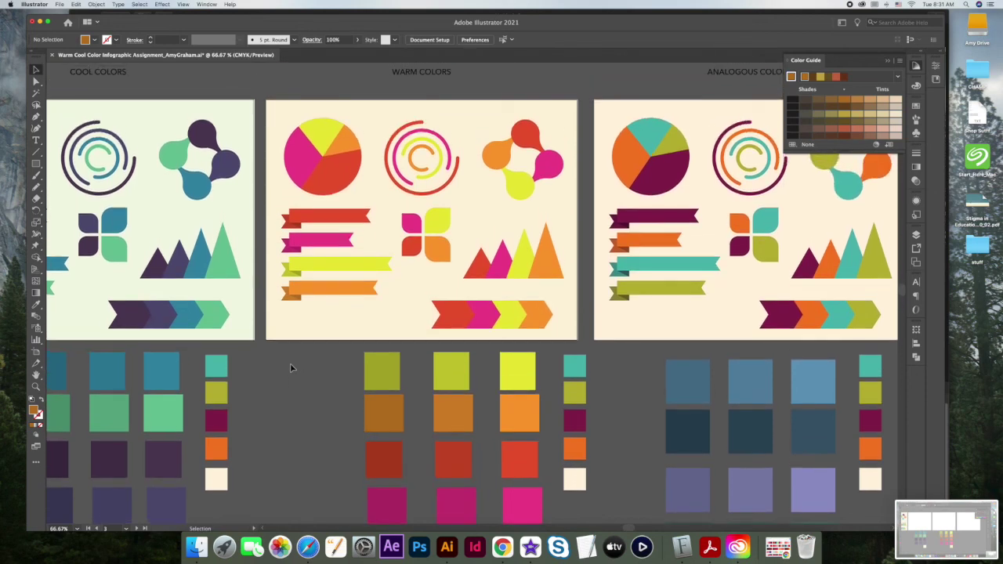
pyautogui.scroll(1, 290, 367)
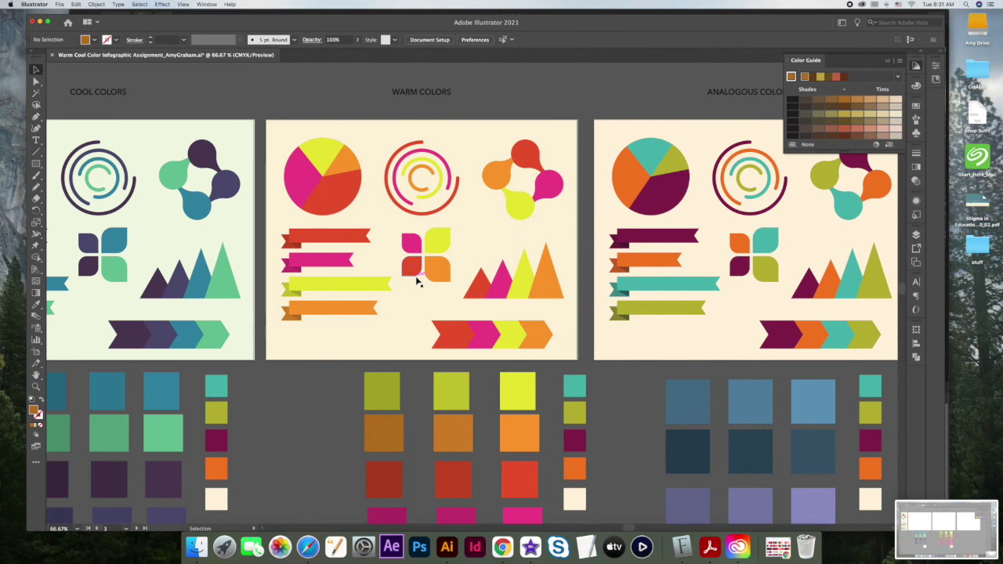
pyautogui.hscroll(3, 417, 282)
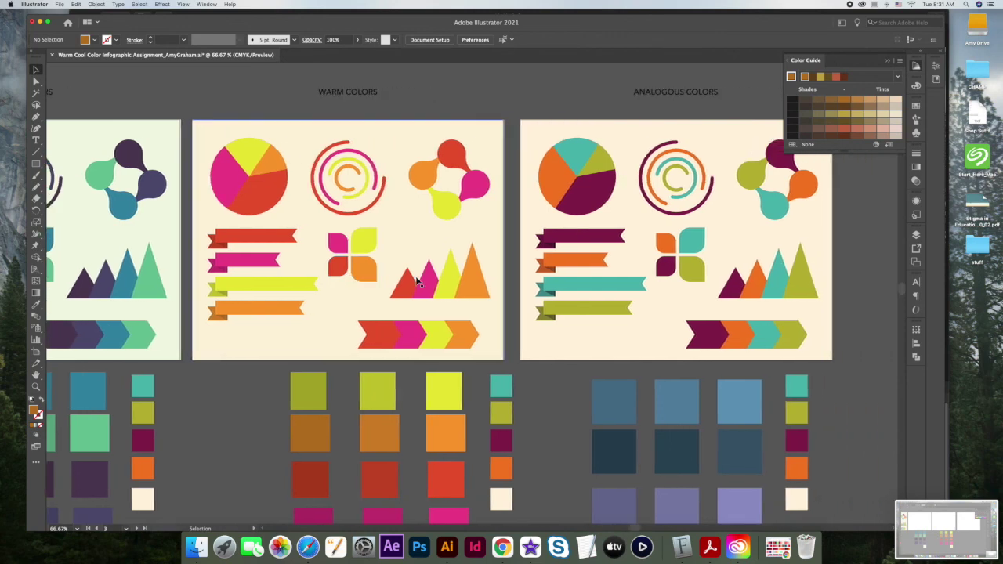
pyautogui.hscroll(7, 417, 283)
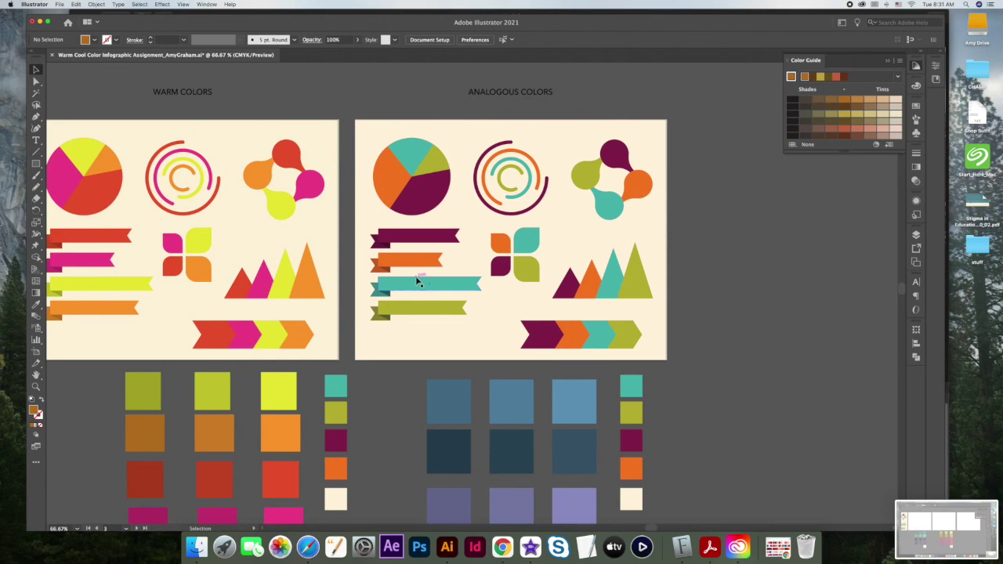
pyautogui.scroll(-2, 416, 276)
pyautogui.scroll(2, 416, 280)
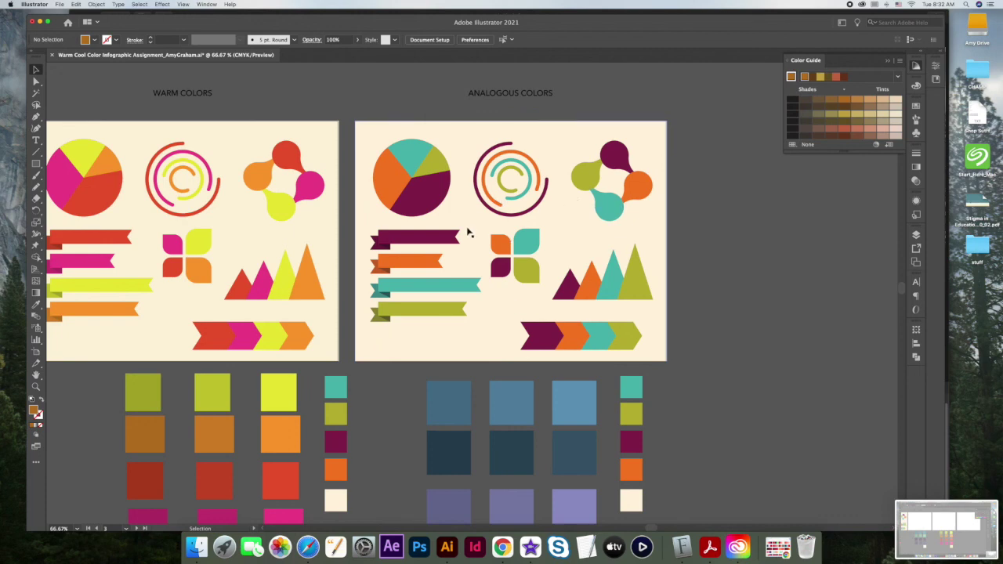
pyautogui.scroll(-2, 468, 222)
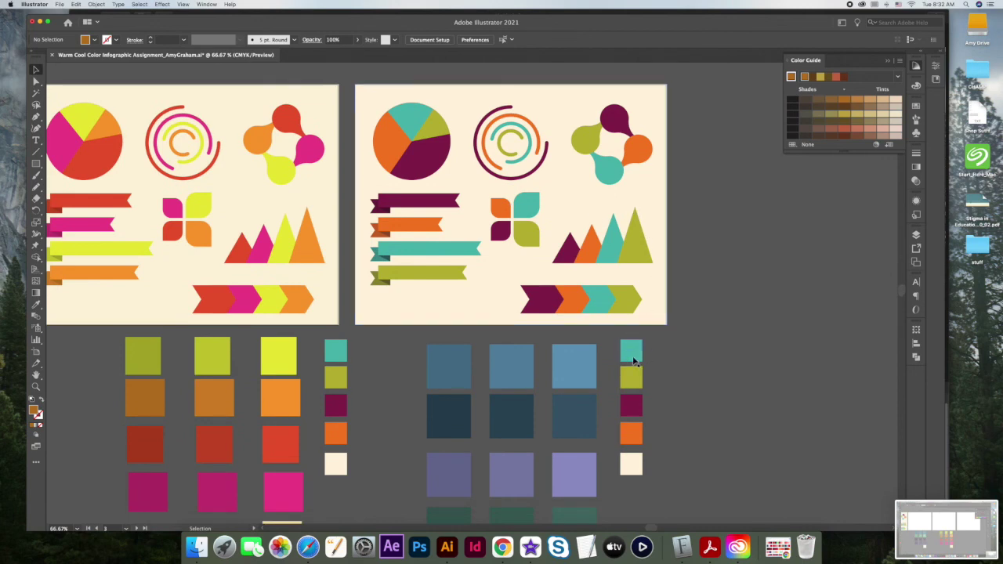
# Select the six teal pieces on the Analogous Colors artboard and fill them with the blue swatch
pyautogui.click(610, 174)
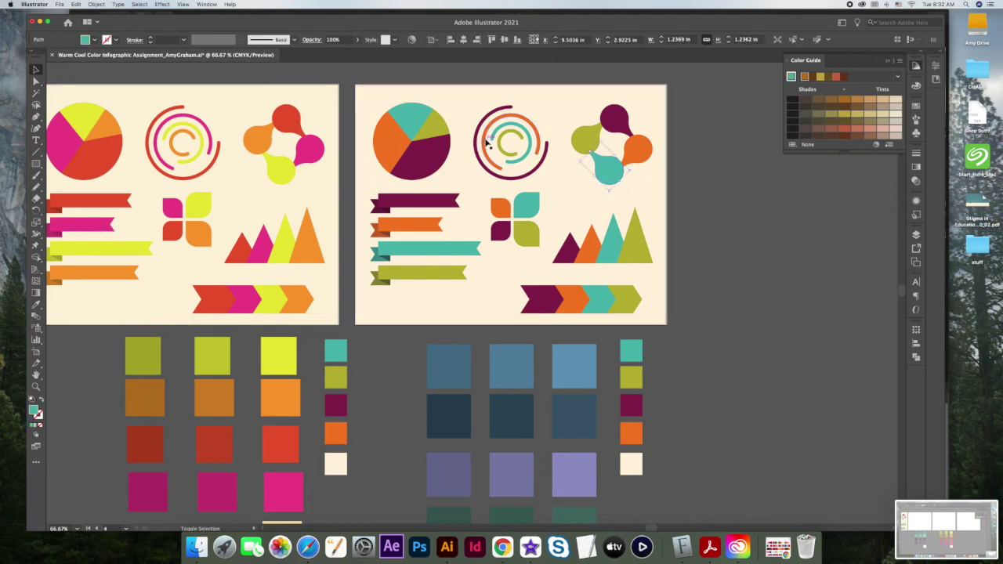
pyautogui.keyDown('shift'); pyautogui.click(410, 117); pyautogui.keyUp('shift')
pyautogui.keyDown('shift'); pyautogui.click(428, 251); pyautogui.keyUp('shift')
pyautogui.keyDown('shift'); pyautogui.click(526, 206); pyautogui.keyUp('shift')
pyautogui.keyDown('shift'); pyautogui.click(605, 254); pyautogui.keyUp('shift')
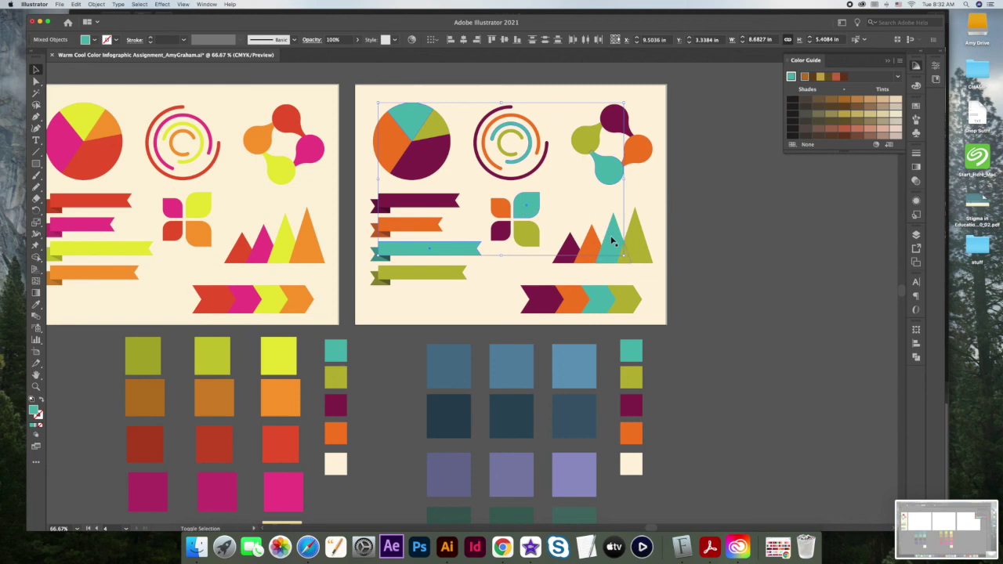
pyautogui.keyDown('shift'); pyautogui.click(602, 298); pyautogui.keyUp('shift')
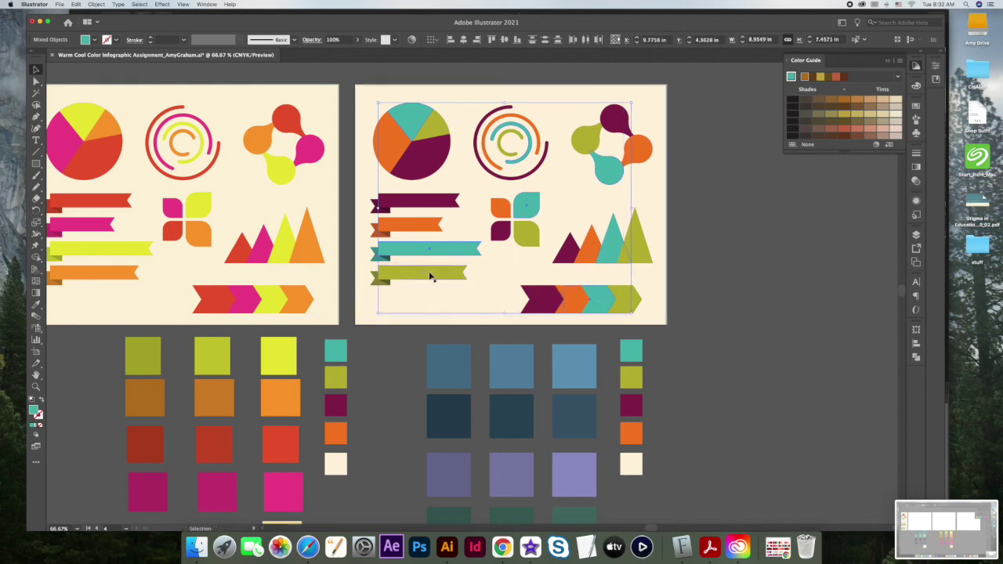
pyautogui.click(37, 305)
pyautogui.click(575, 365)
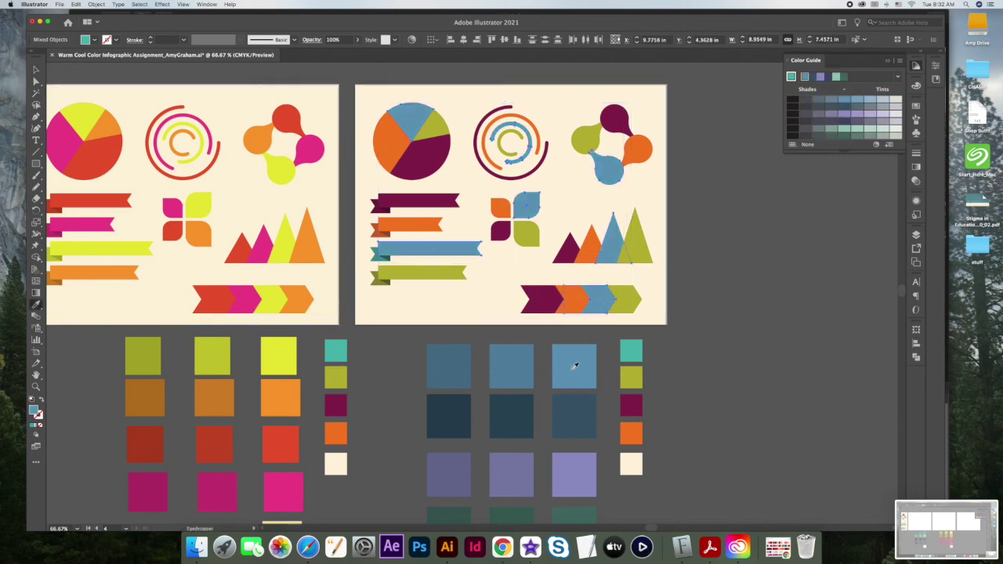
pyautogui.scroll(-2, 564, 362)
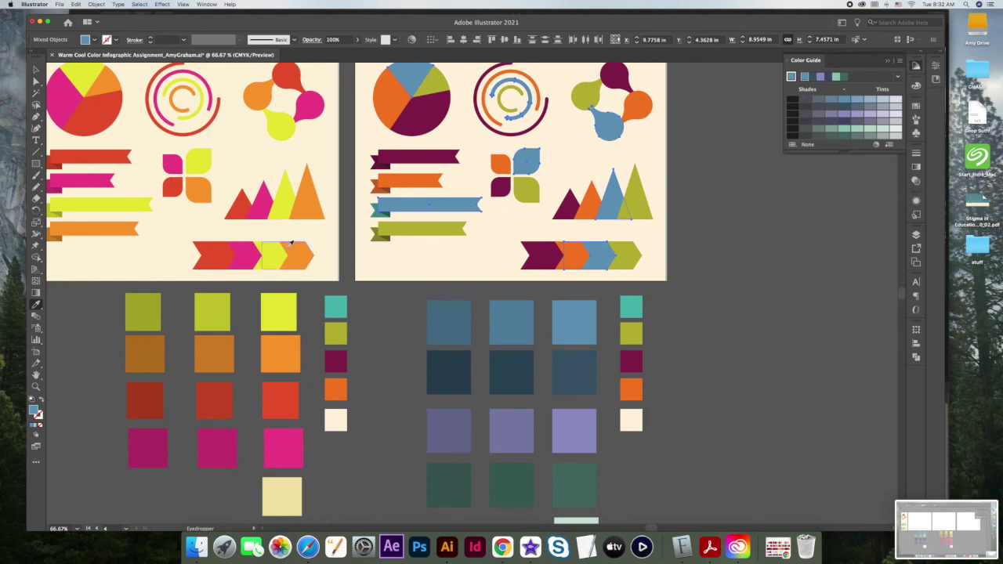
pyautogui.click(35, 70)
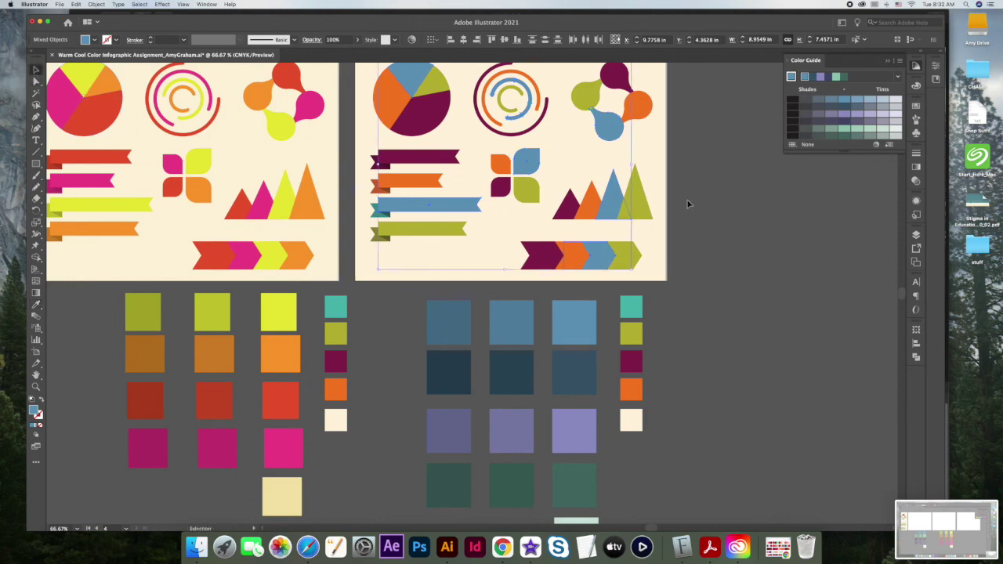
pyautogui.scroll(1, 701, 203)
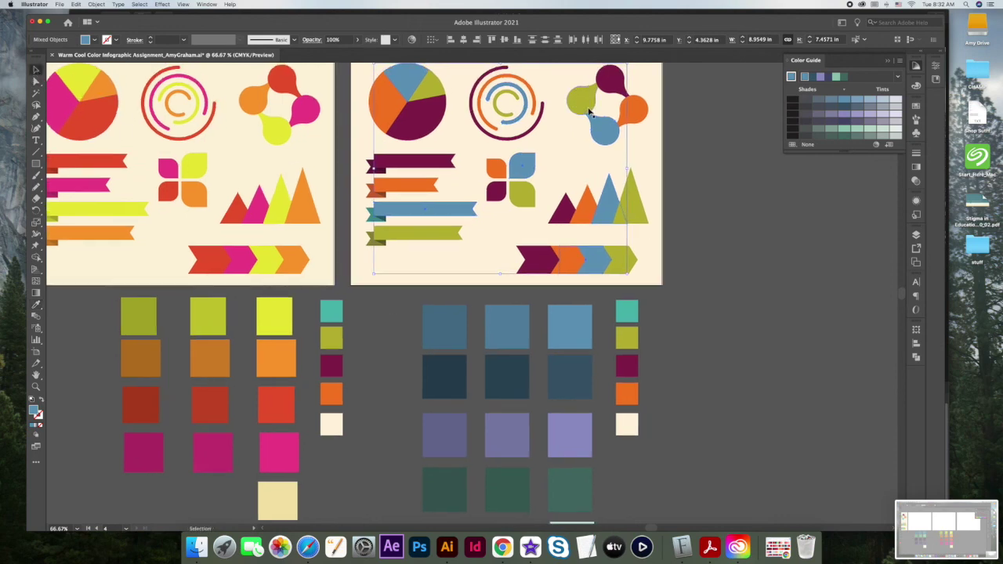
pyautogui.click(692, 124)
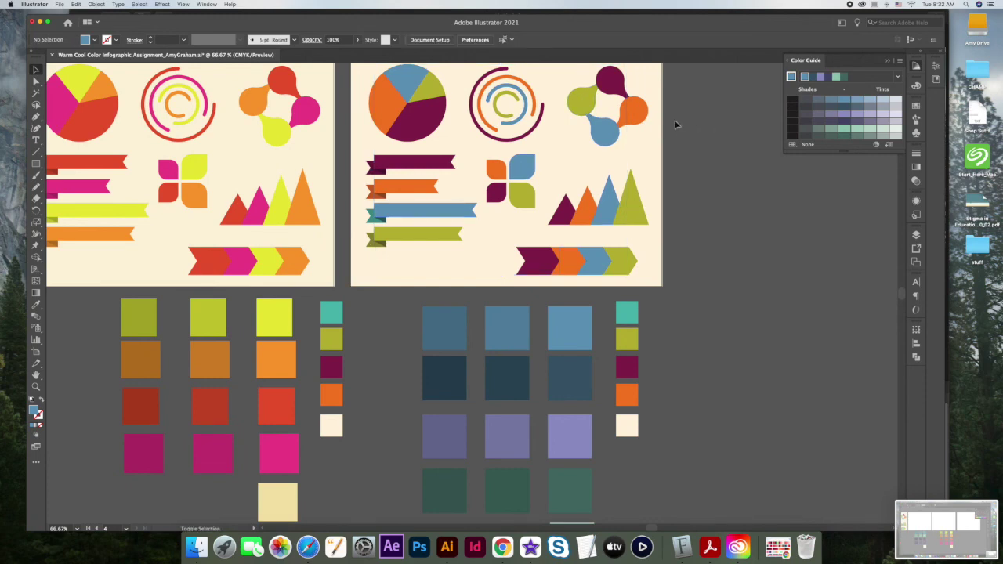
# Recolour the seven green pieces, from blob lobe to chevron, with the dark navy swatch
pyautogui.click(579, 100)
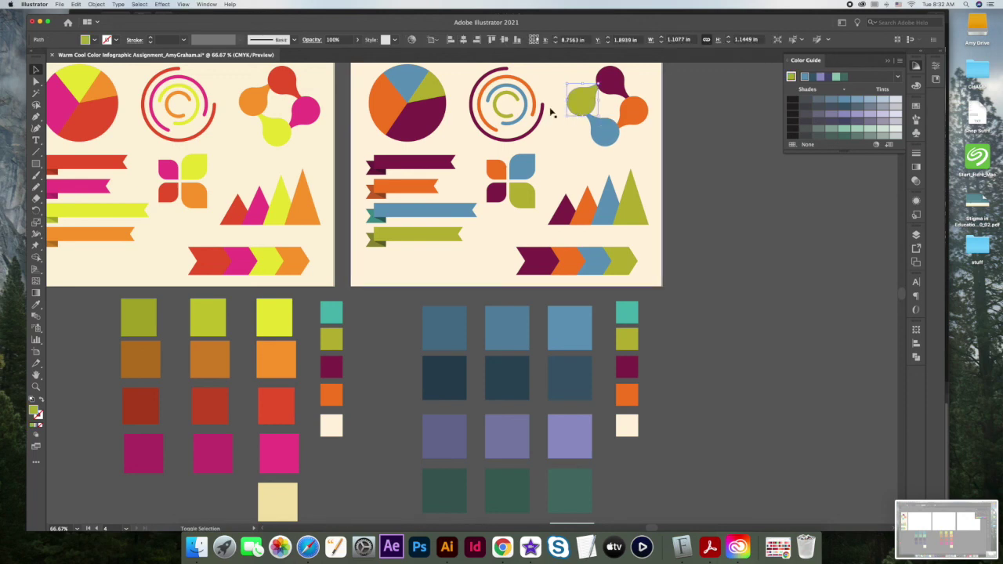
pyautogui.keyDown('shift'); pyautogui.click(502, 117); pyautogui.keyUp('shift')
pyautogui.keyDown('shift'); pyautogui.click(442, 98); pyautogui.keyUp('shift')
pyautogui.keyDown('shift'); pyautogui.click(441, 167); pyautogui.keyUp('shift')
pyautogui.keyDown('shift'); pyautogui.click(522, 202); pyautogui.keyUp('shift')
pyautogui.keyDown('shift'); pyautogui.click(631, 206); pyautogui.keyUp('shift')
pyautogui.keyDown('shift'); pyautogui.click(623, 256); pyautogui.keyUp('shift')
pyautogui.click(35, 305)
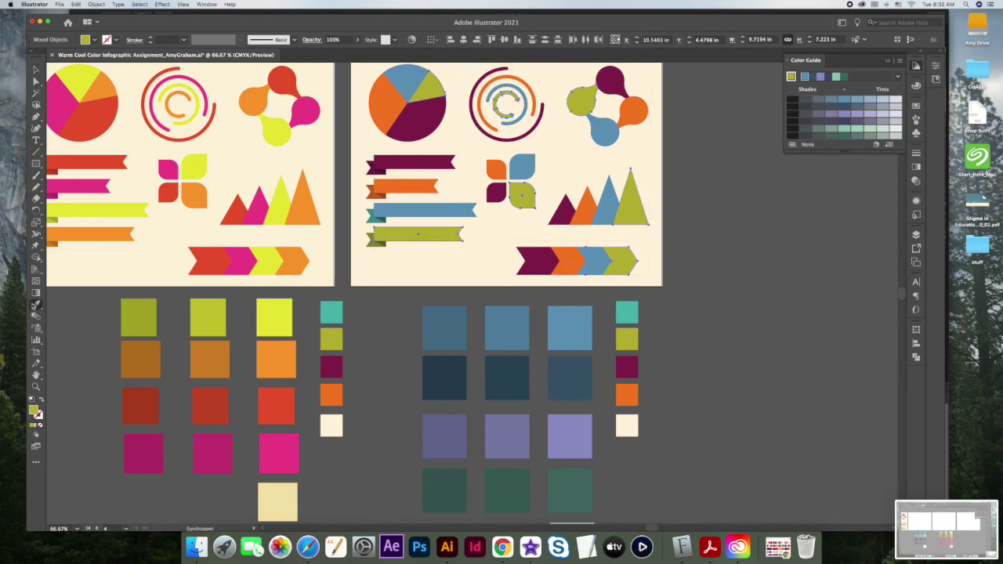
pyautogui.click(571, 375)
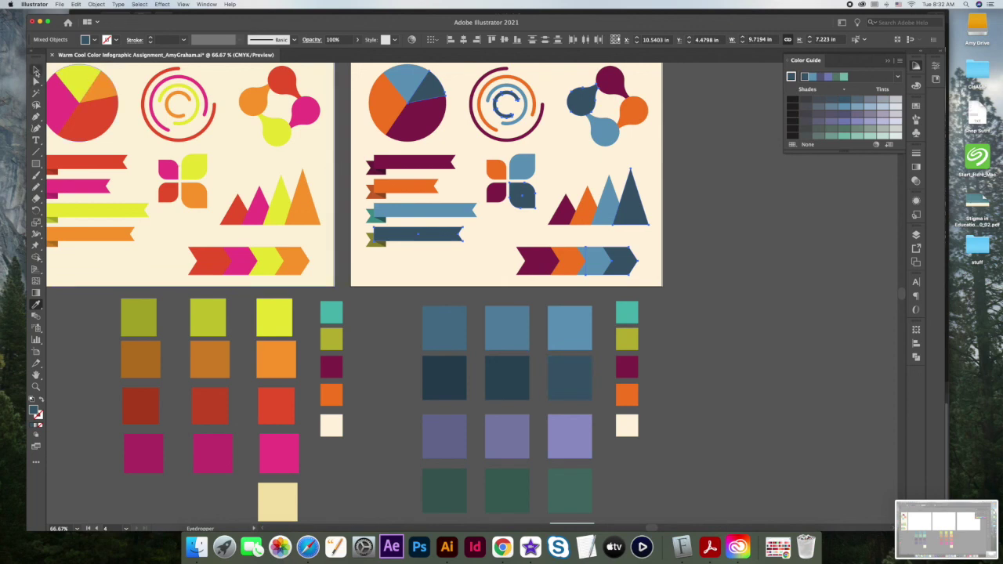
pyautogui.click(36, 70)
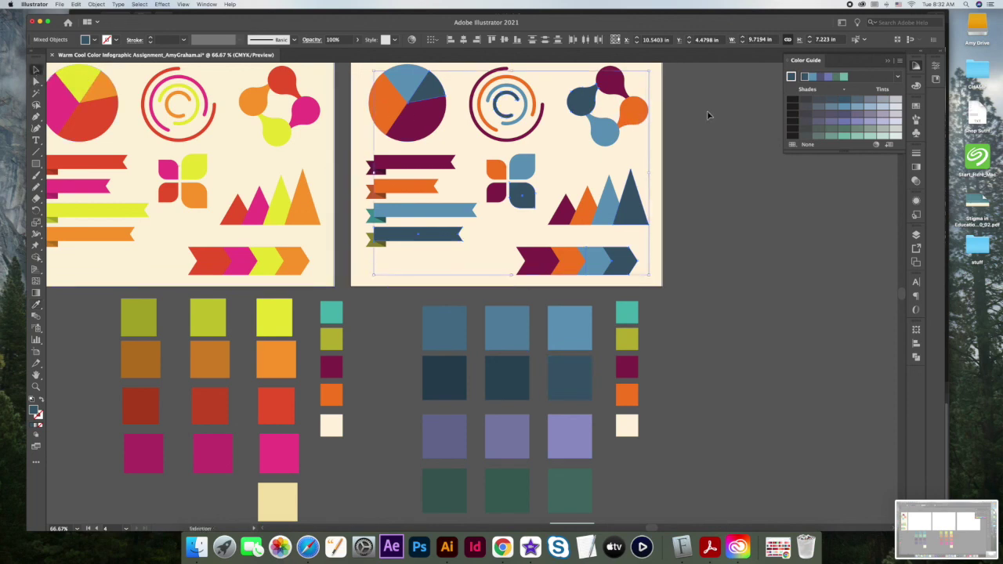
pyautogui.click(704, 122)
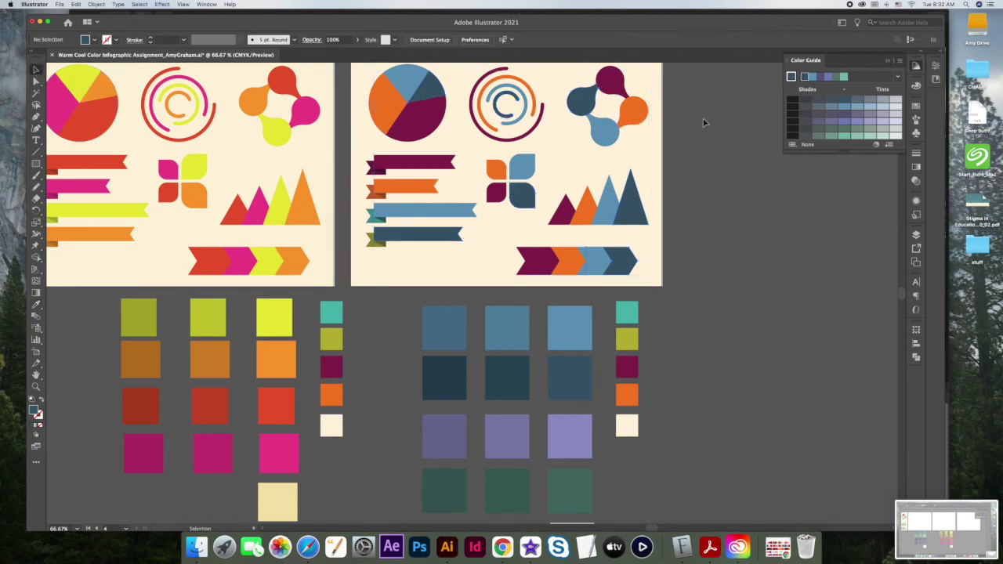
pyautogui.scroll(2, 704, 122)
pyautogui.scroll(-1, 704, 123)
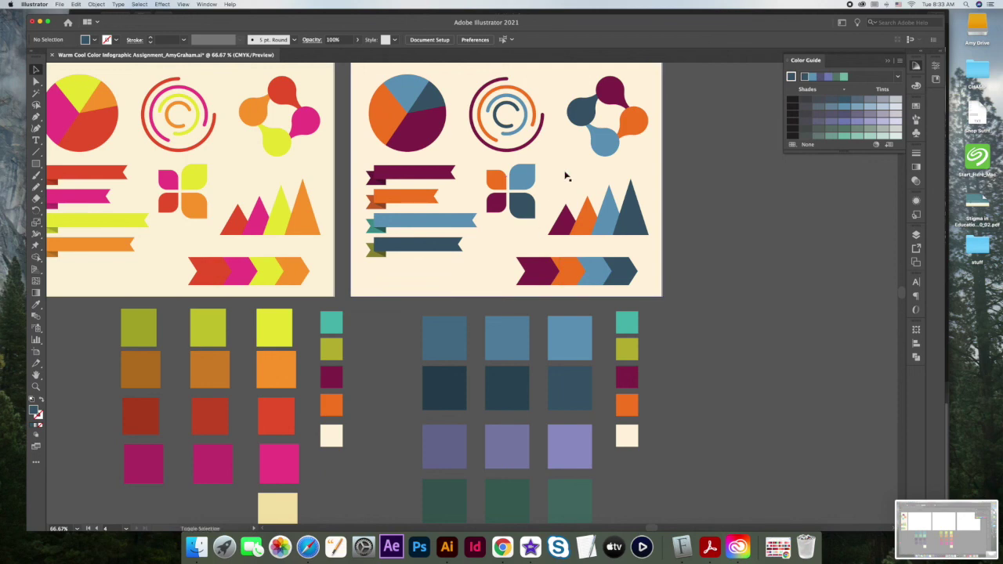
# Select the seven dark magenta pieces on the Analogous Colors artboard, from blob petal to chevron
pyautogui.click(610, 90)
pyautogui.keyDown('shift'); pyautogui.click(481, 92); pyautogui.keyUp('shift')
pyautogui.keyDown('shift'); pyautogui.click(422, 136); pyautogui.keyUp('shift')
pyautogui.keyDown('shift'); pyautogui.click(426, 168); pyautogui.keyUp('shift')
pyautogui.keyDown('shift'); pyautogui.click(491, 203); pyautogui.keyUp('shift')
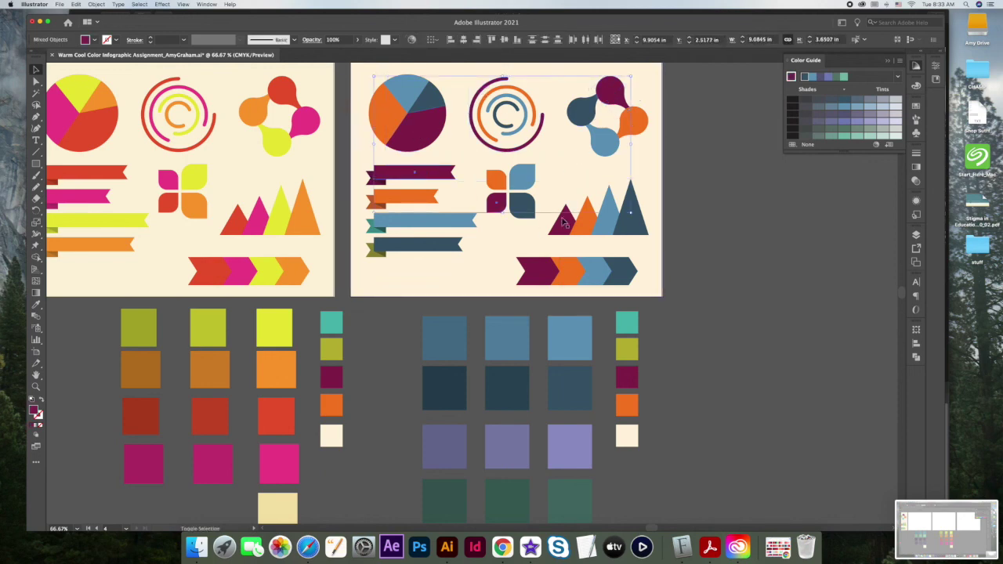
pyautogui.keyDown('shift'); pyautogui.click(570, 224); pyautogui.keyUp('shift')
pyautogui.keyDown('shift'); pyautogui.click(537, 276); pyautogui.keyUp('shift')
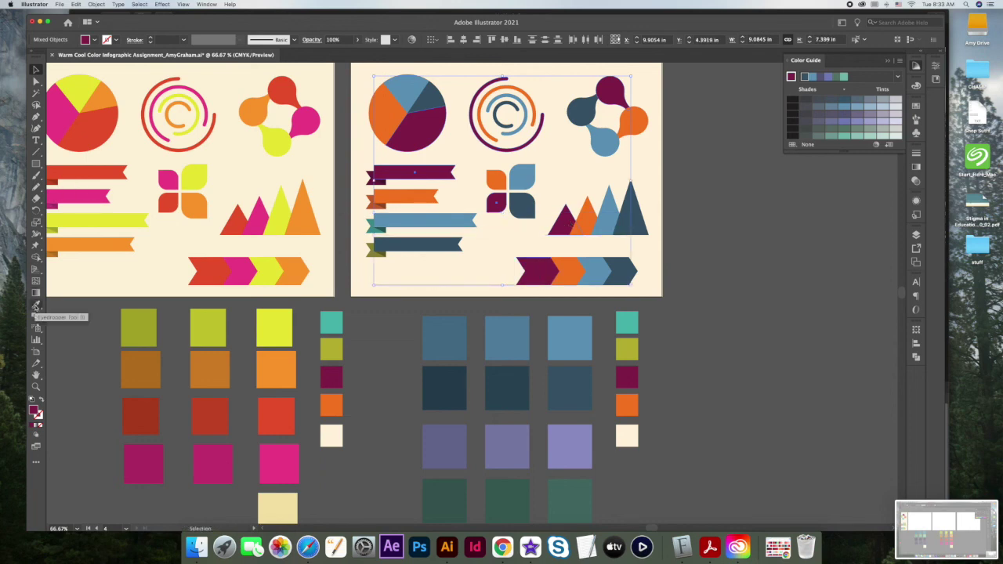
# Fill the selected pieces with the lavender swatch and deselect them
pyautogui.click(37, 306)
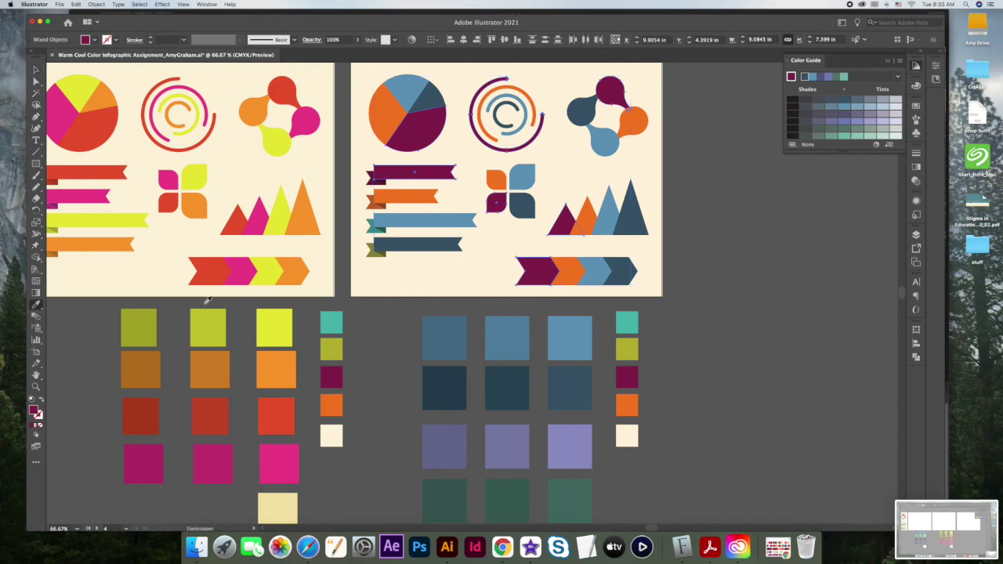
pyautogui.scroll(-2, 587, 441)
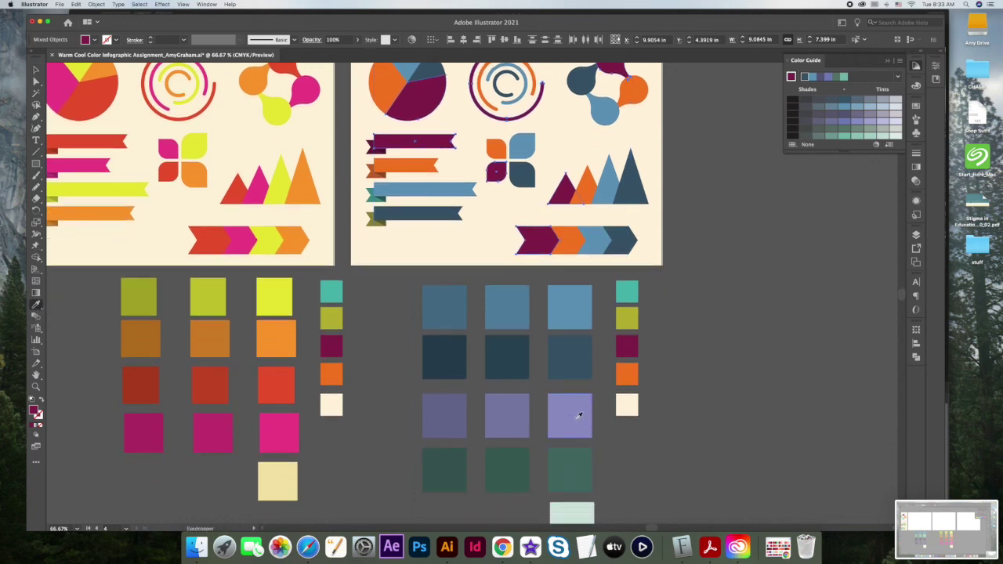
pyautogui.click(580, 416)
pyautogui.scroll(3, 659, 275)
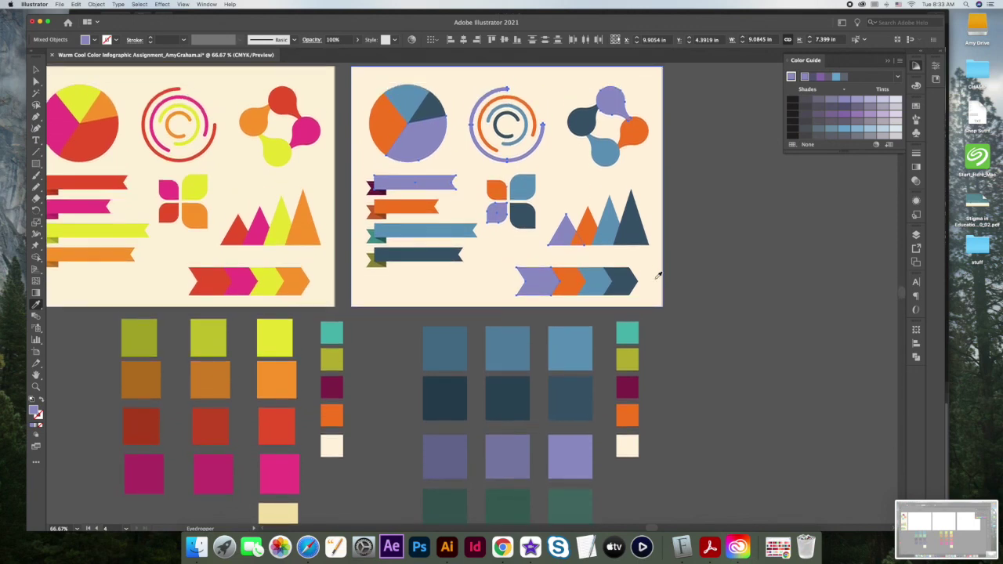
pyautogui.click(36, 70)
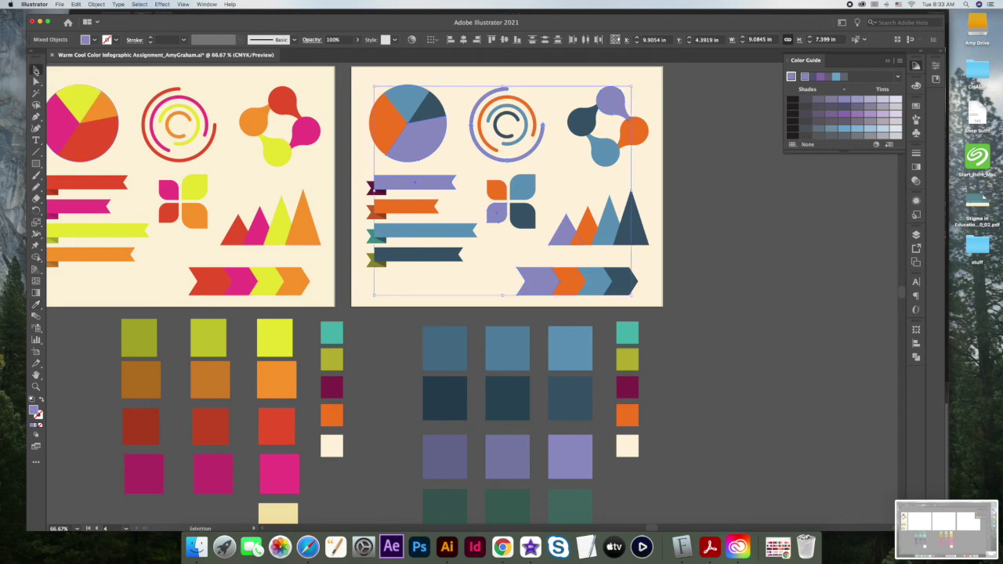
pyautogui.click(701, 133)
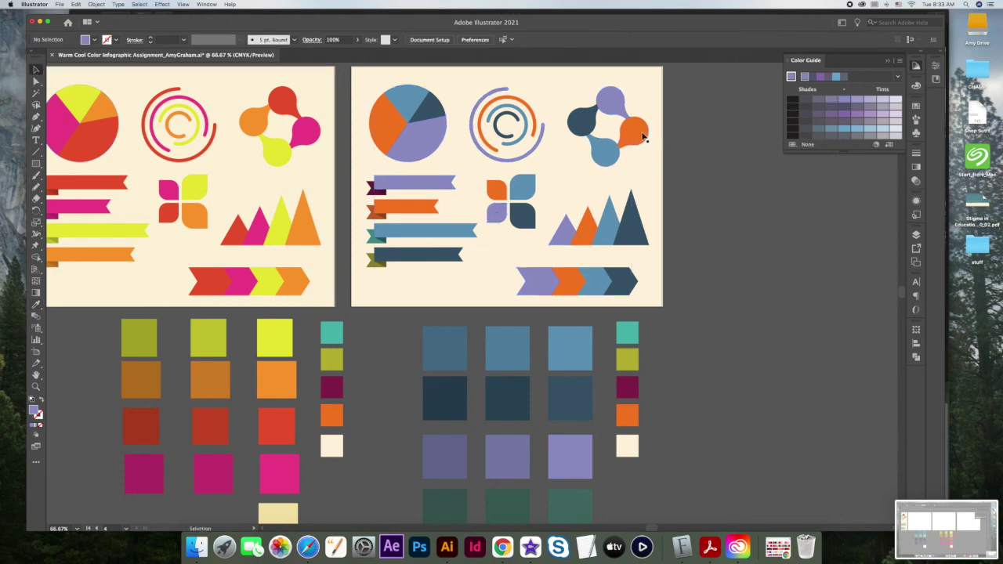
pyautogui.press('shift')
# Select the seven orange pieces: blob lobe, spiral ring, pie slice, ribbon bar, petal, triangle and chevron
pyautogui.click(643, 137)
pyautogui.keyDown('shift'); pyautogui.click(490, 110); pyautogui.keyUp('shift')
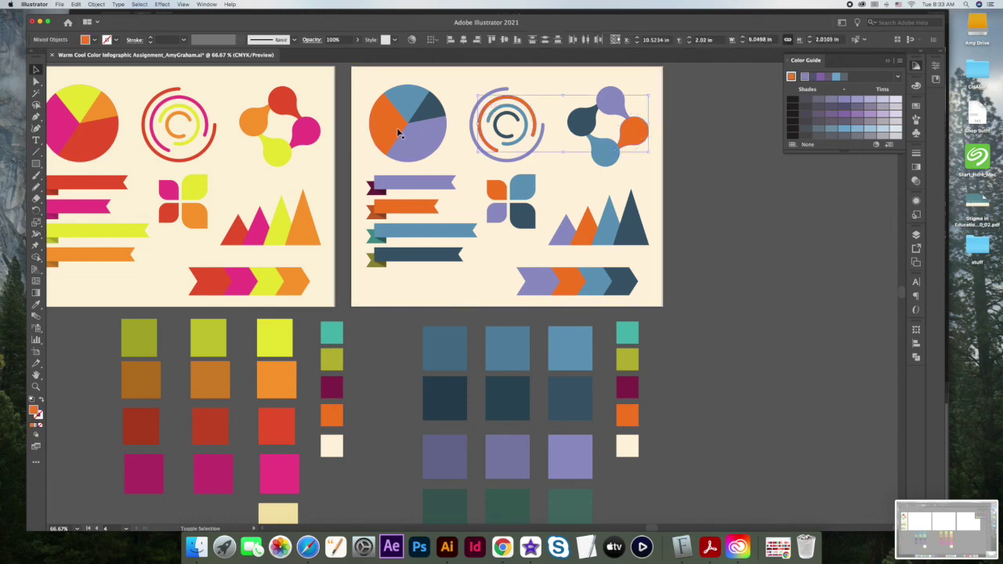
pyautogui.keyDown('shift'); pyautogui.click(399, 133); pyautogui.keyUp('shift')
pyautogui.keyDown('shift'); pyautogui.click(421, 207); pyautogui.keyUp('shift')
pyautogui.keyDown('shift'); pyautogui.click(494, 190); pyautogui.keyUp('shift')
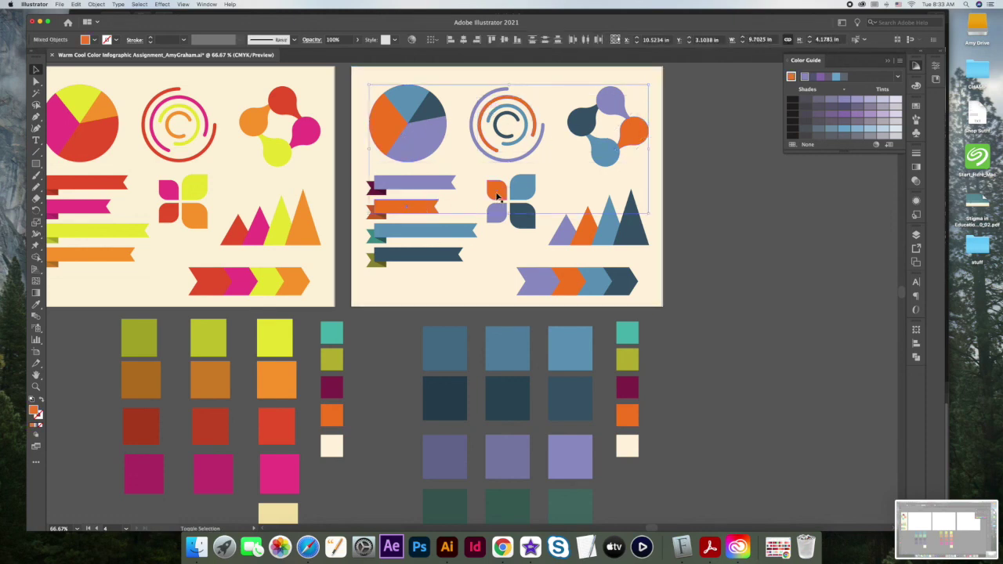
pyautogui.keyDown('shift'); pyautogui.click(586, 226); pyautogui.keyUp('shift')
pyautogui.keyDown('shift'); pyautogui.click(569, 279); pyautogui.keyUp('shift')
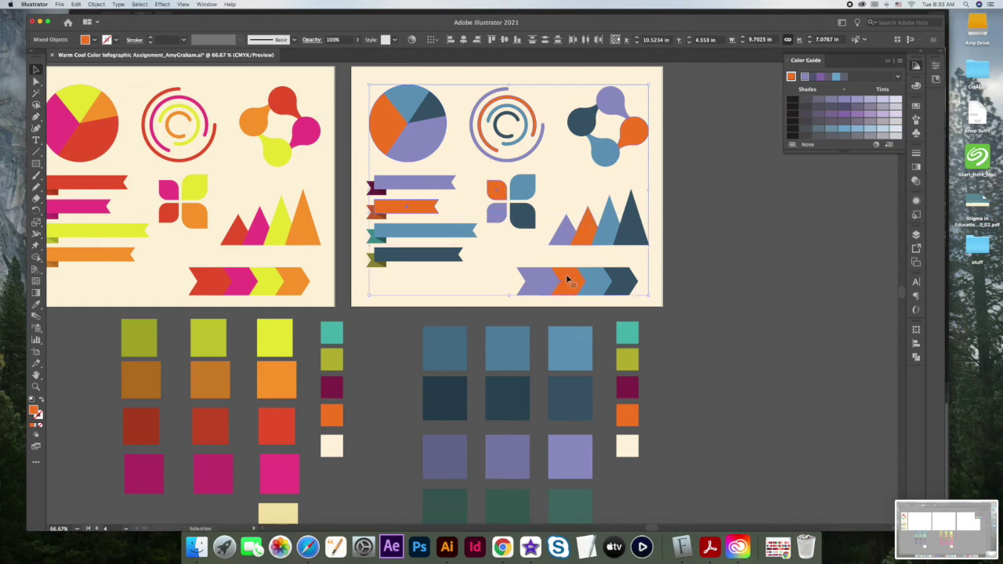
# Fill the selected orange pieces with the dark green swatch, then deselect
pyautogui.click(36, 306)
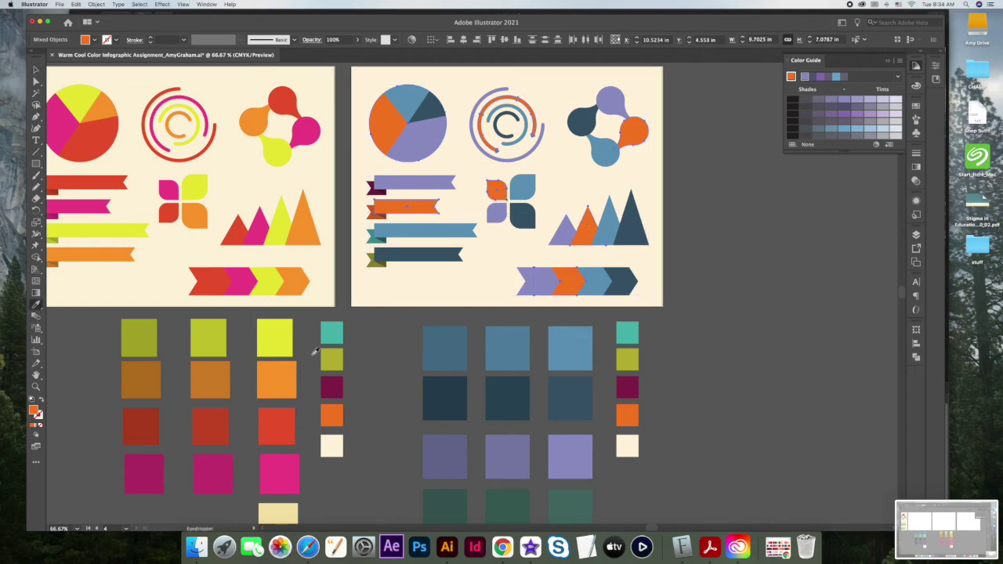
pyautogui.scroll(-1, 580, 481)
pyautogui.click(577, 481)
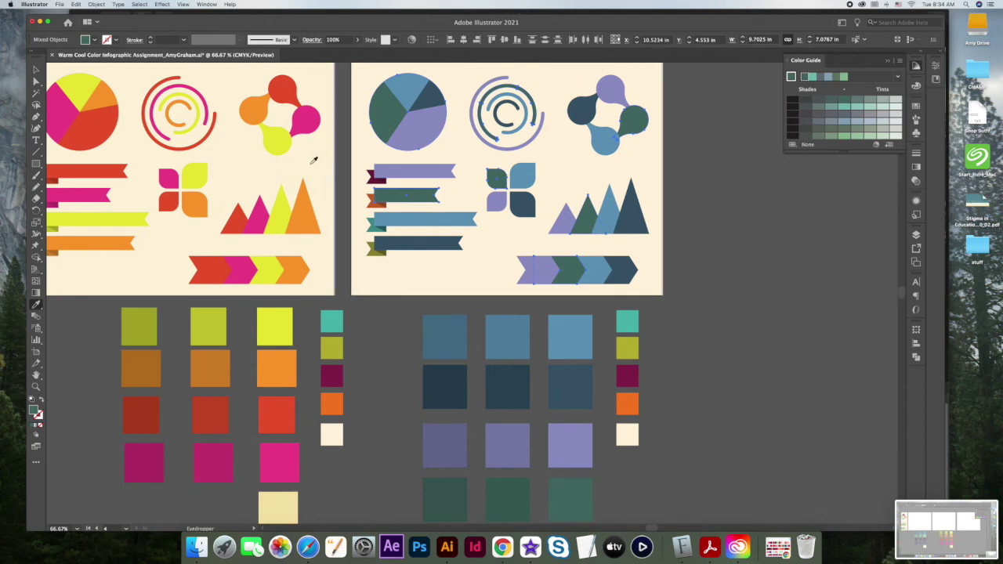
pyautogui.click(37, 70)
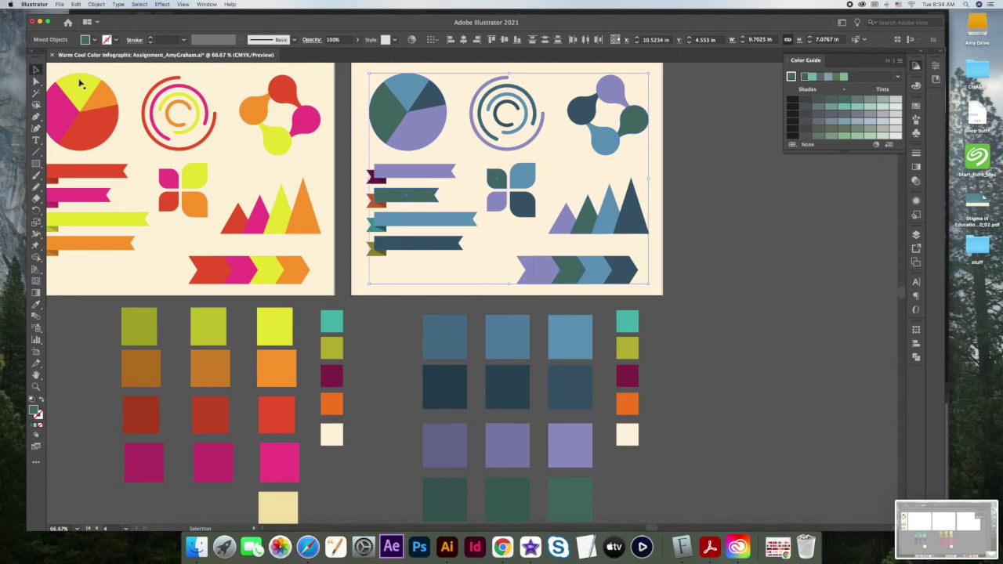
pyautogui.click(712, 168)
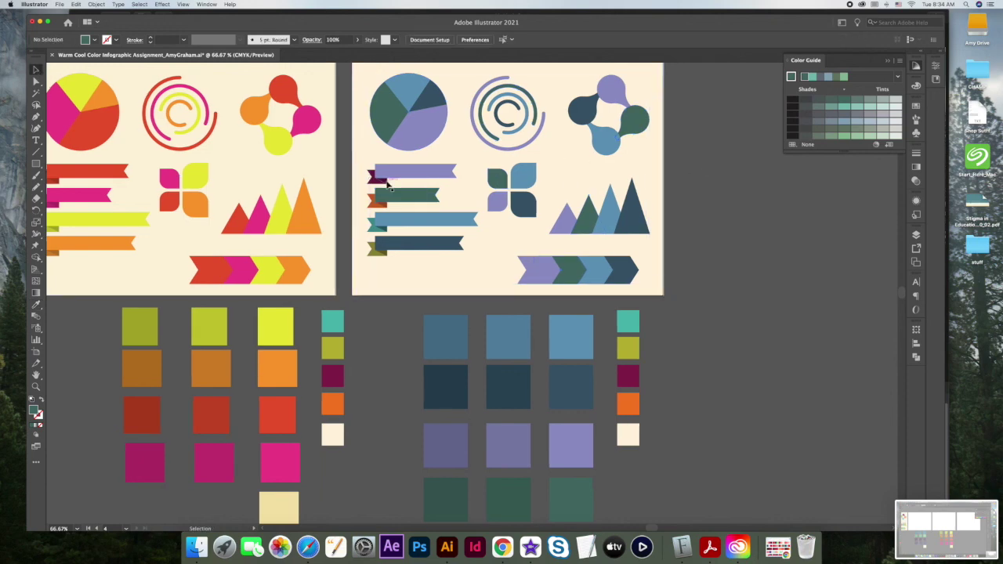
pyautogui.scroll(-1, 388, 185)
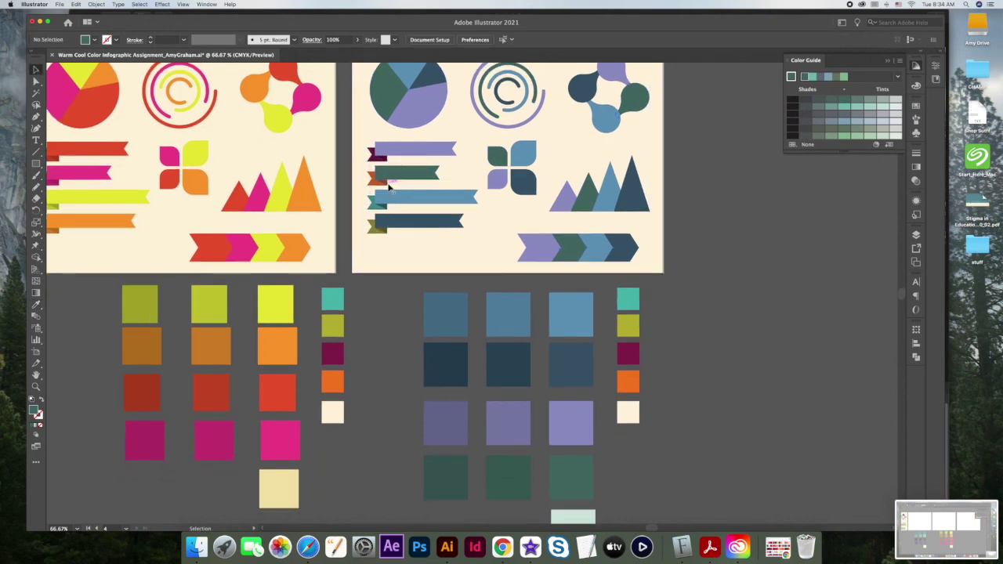
pyautogui.scroll(1, 388, 185)
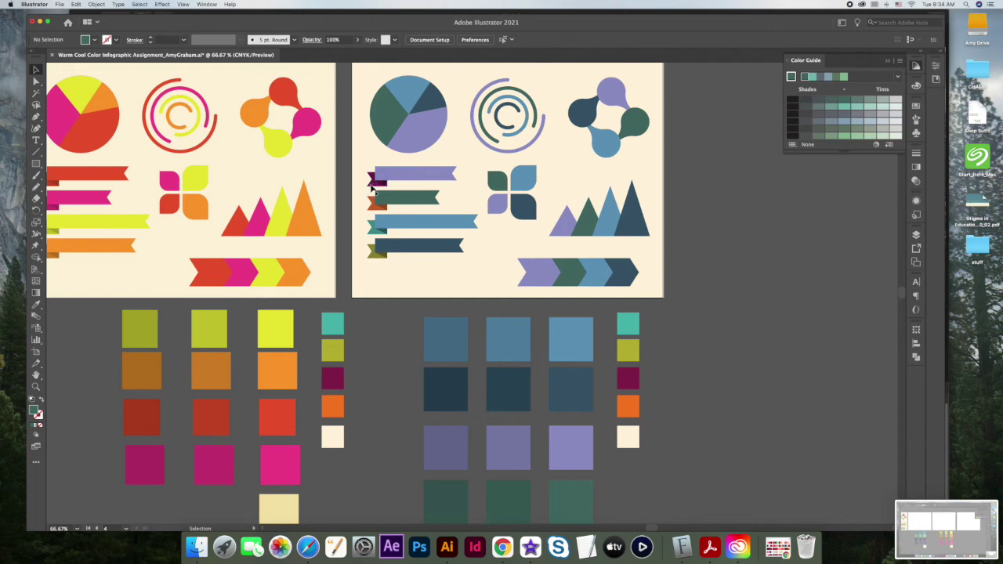
# Recolour the upper ribbons' dark folds with the purple and dark purple-blue swatches
pyautogui.click(372, 186)
pyautogui.click(36, 305)
pyautogui.click(514, 445)
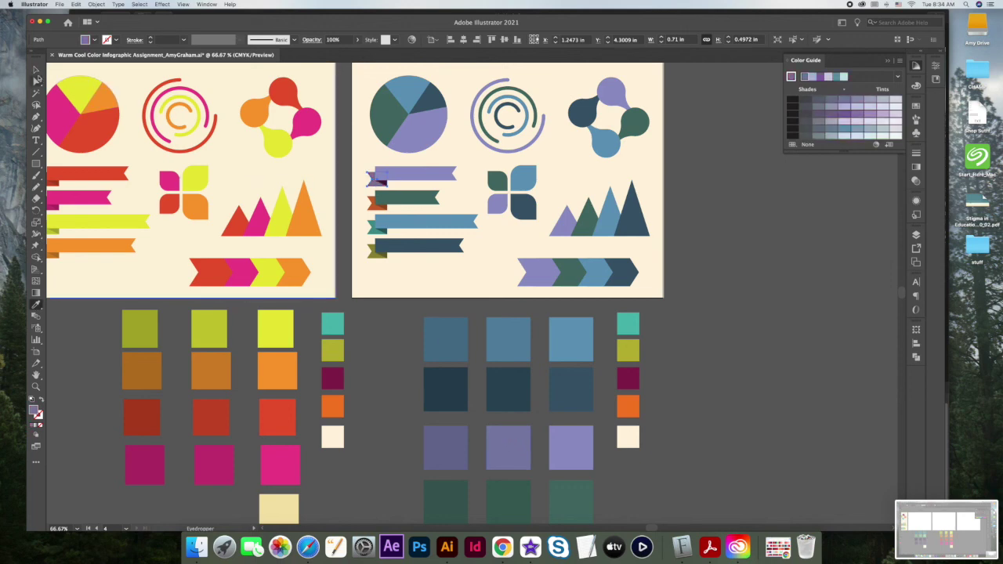
pyautogui.click(35, 70)
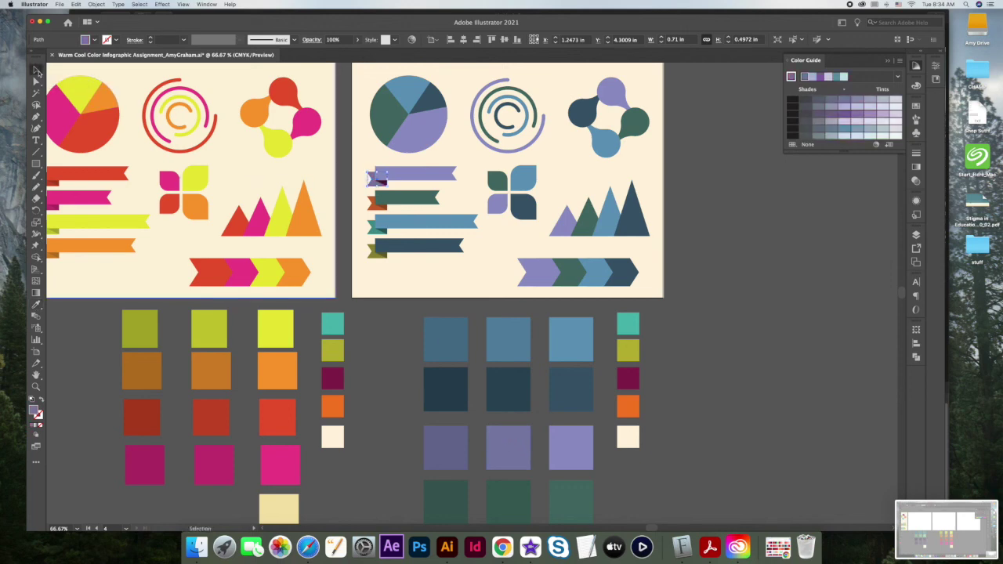
pyautogui.click(379, 182)
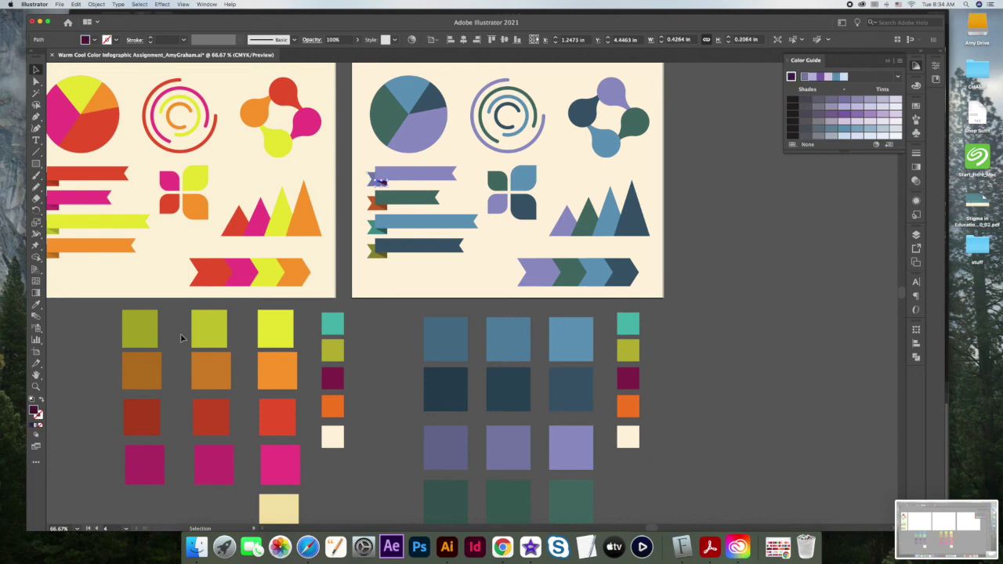
pyautogui.click(34, 307)
pyautogui.click(453, 434)
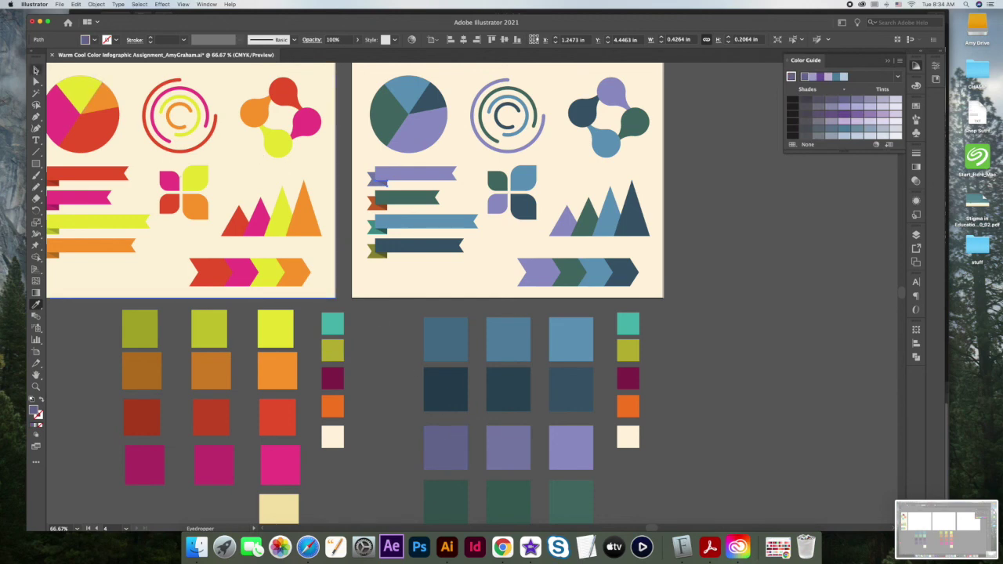
pyautogui.click(35, 71)
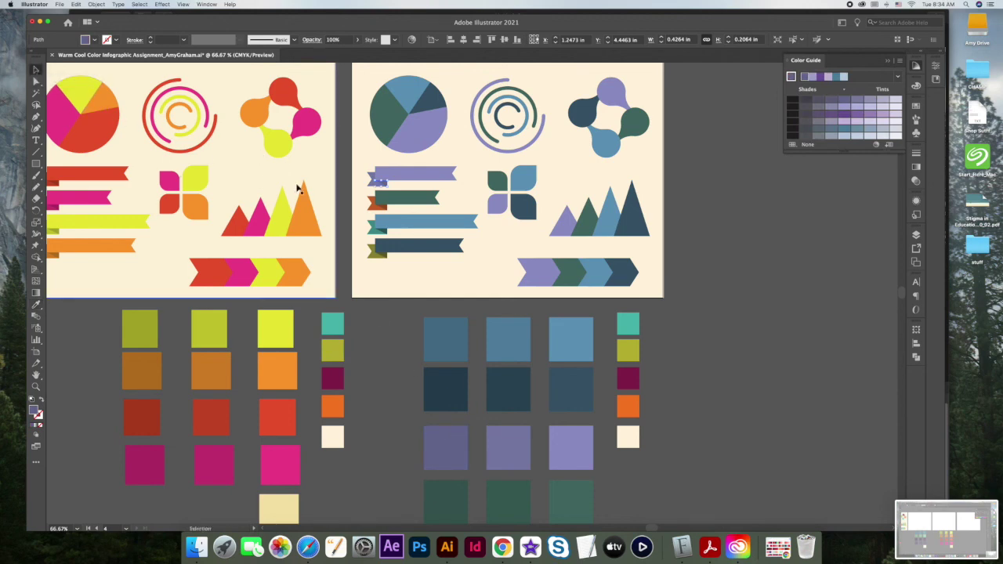
# Recolour the orange ribbon tail and its small piece with the green and dark green swatches
pyautogui.click(374, 210)
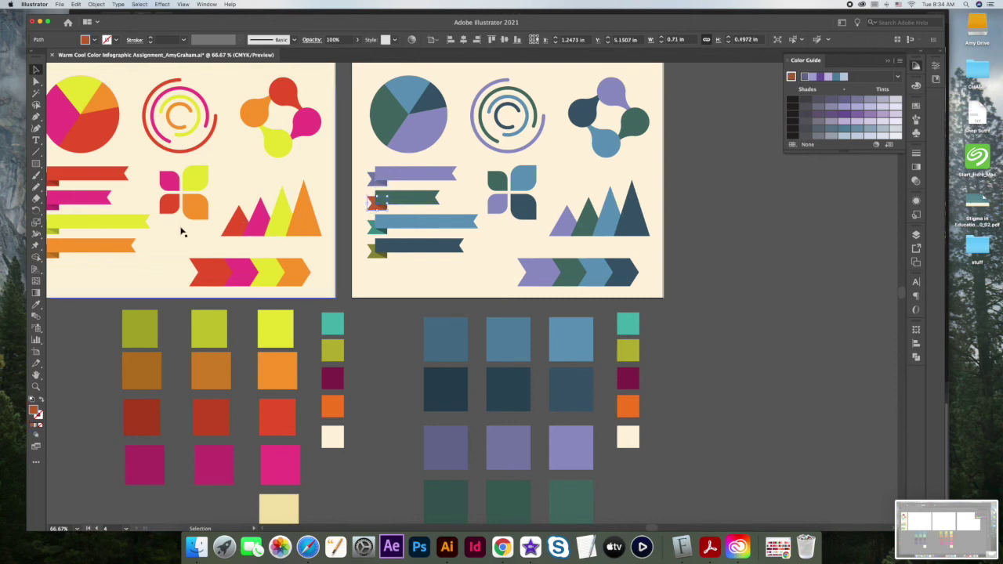
pyautogui.click(36, 306)
pyautogui.scroll(-1, 515, 421)
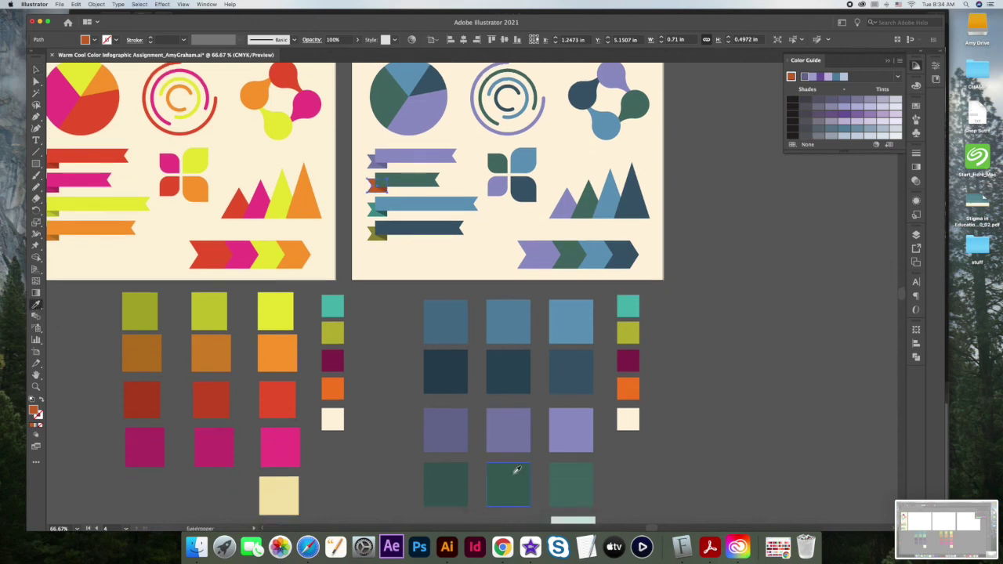
pyautogui.click(519, 470)
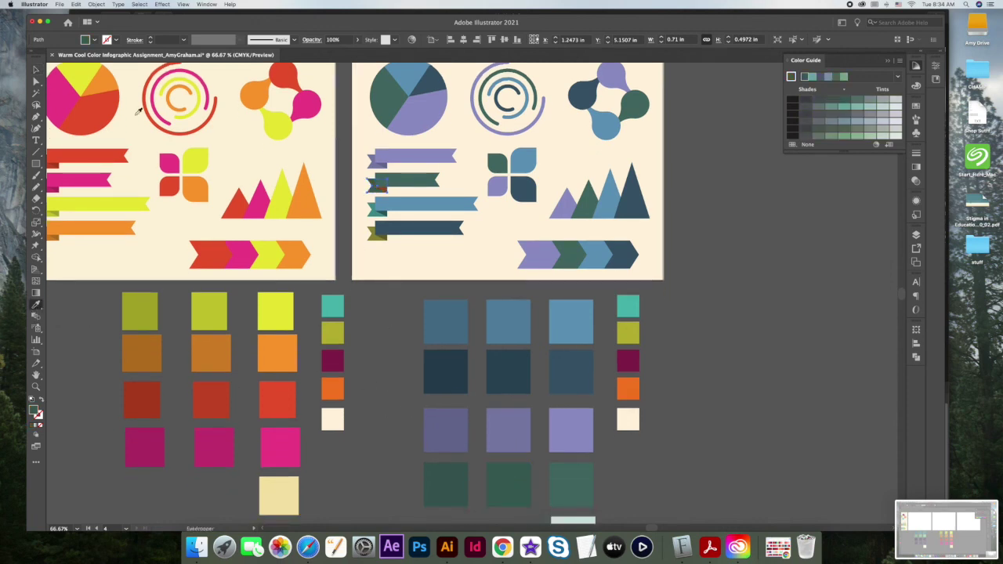
pyautogui.click(35, 69)
pyautogui.click(384, 190)
pyautogui.click(37, 305)
pyautogui.click(451, 468)
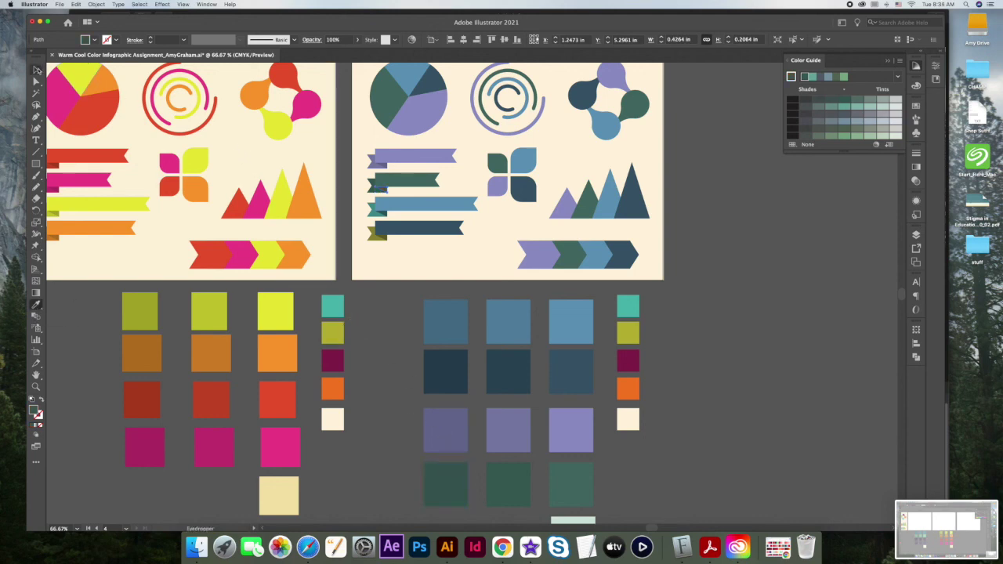
pyautogui.click(36, 71)
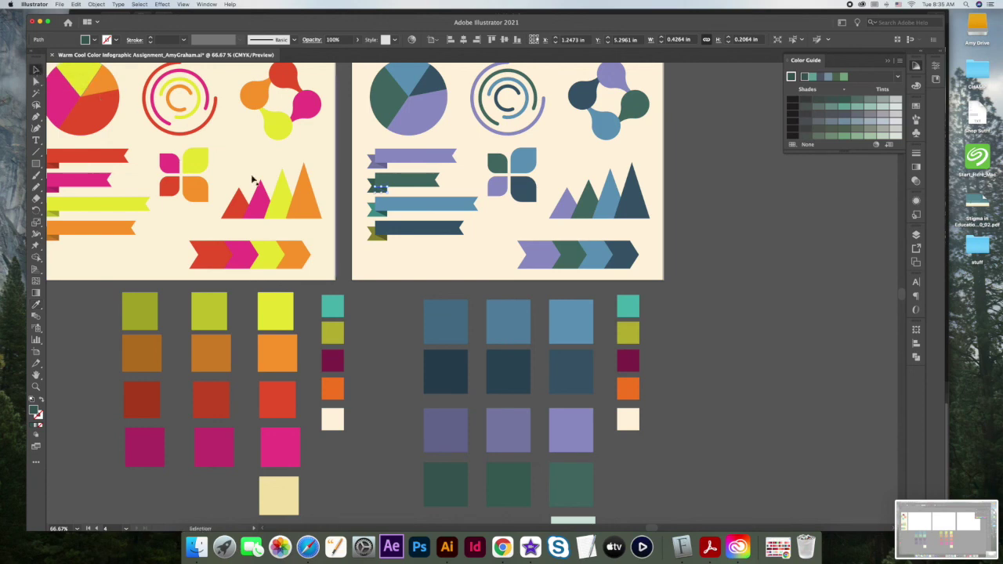
# Recolour both tail pieces of the light-blue ribbon with the blue swatches
pyautogui.click(372, 214)
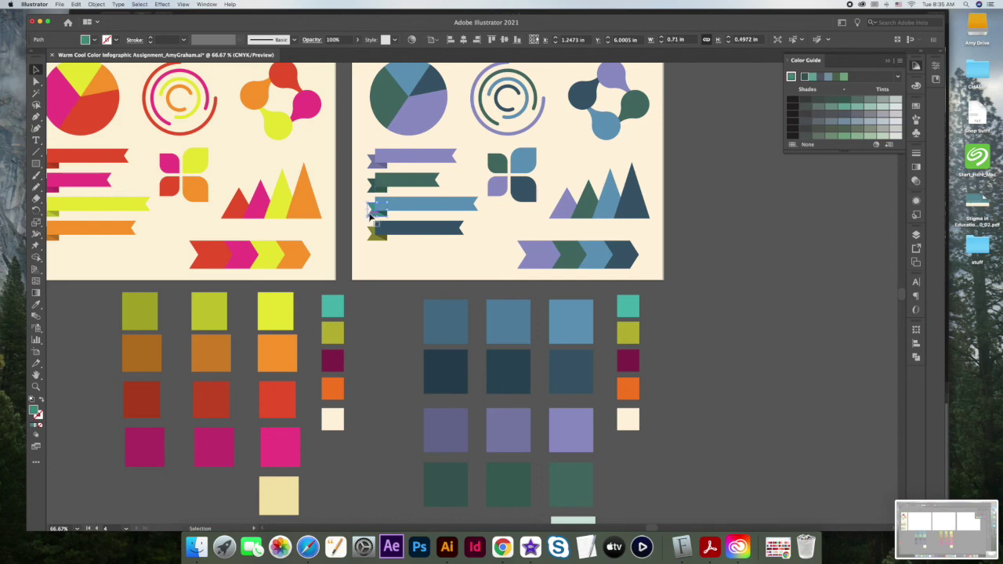
pyautogui.click(36, 306)
pyautogui.click(516, 316)
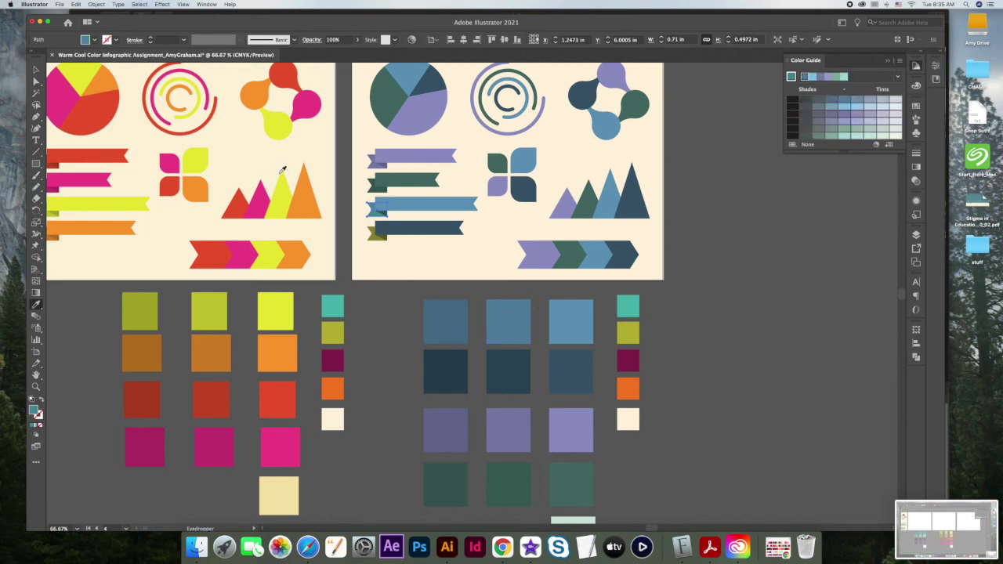
pyautogui.click(35, 69)
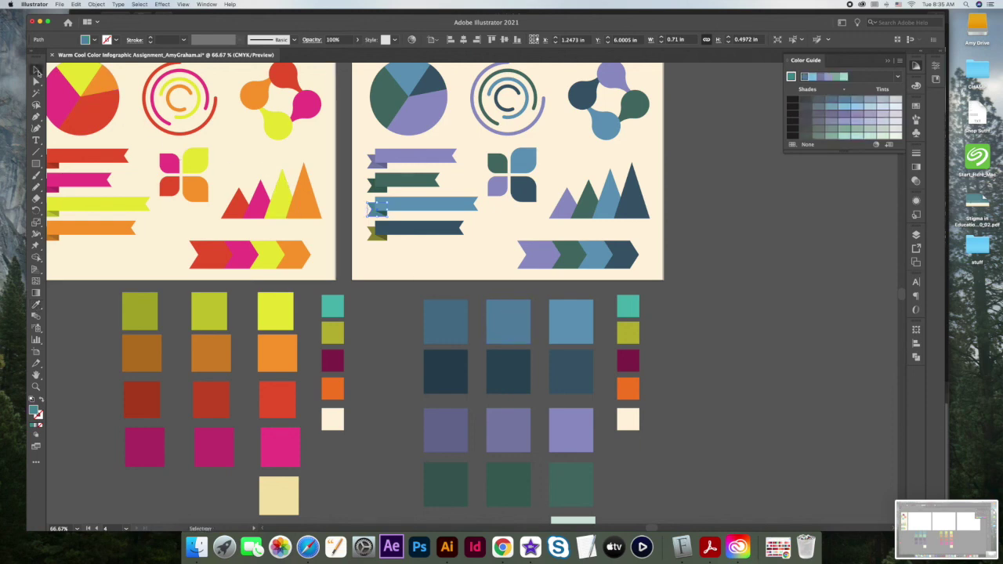
pyautogui.click(380, 216)
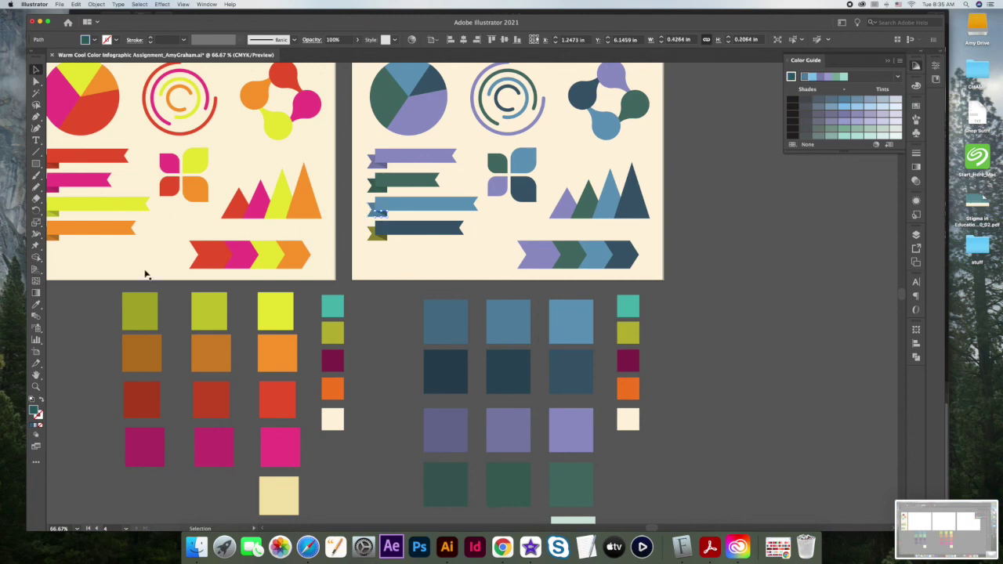
pyautogui.click(36, 304)
pyautogui.click(455, 311)
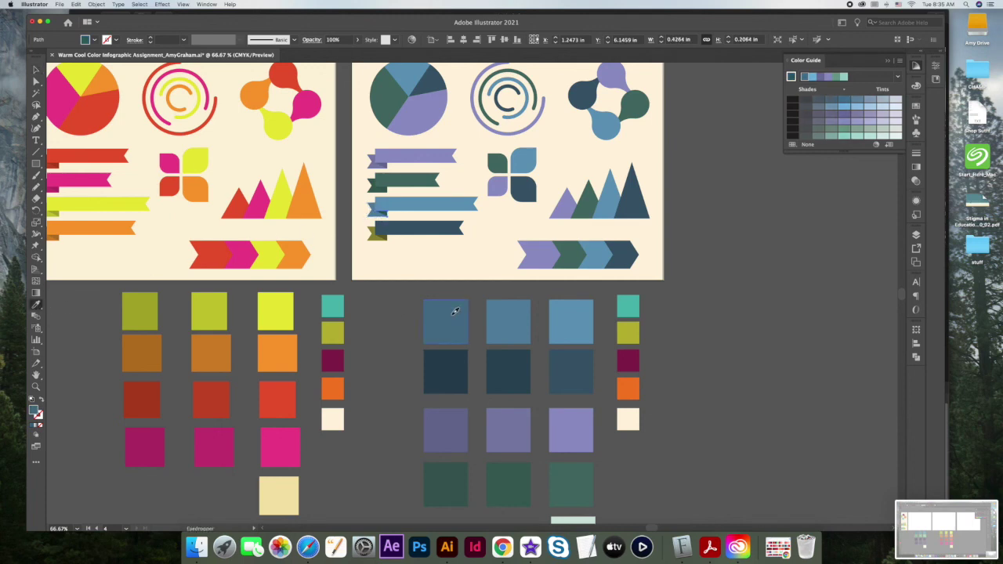
pyautogui.click(35, 69)
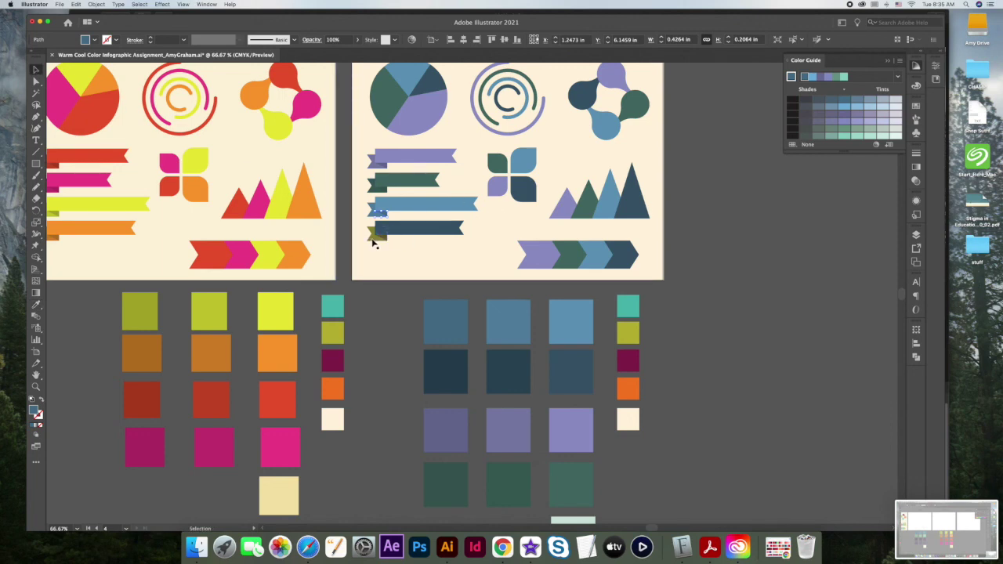
# Recolour the bottom ribbon's olive tail and smaller piece with the dark blue and navy swatches
pyautogui.click(377, 233)
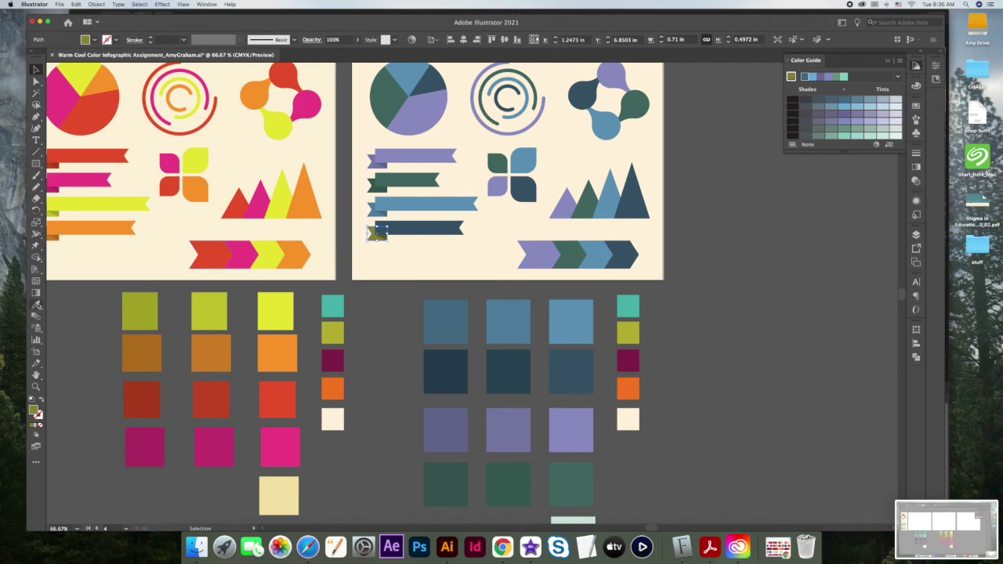
pyautogui.click(35, 305)
pyautogui.click(517, 370)
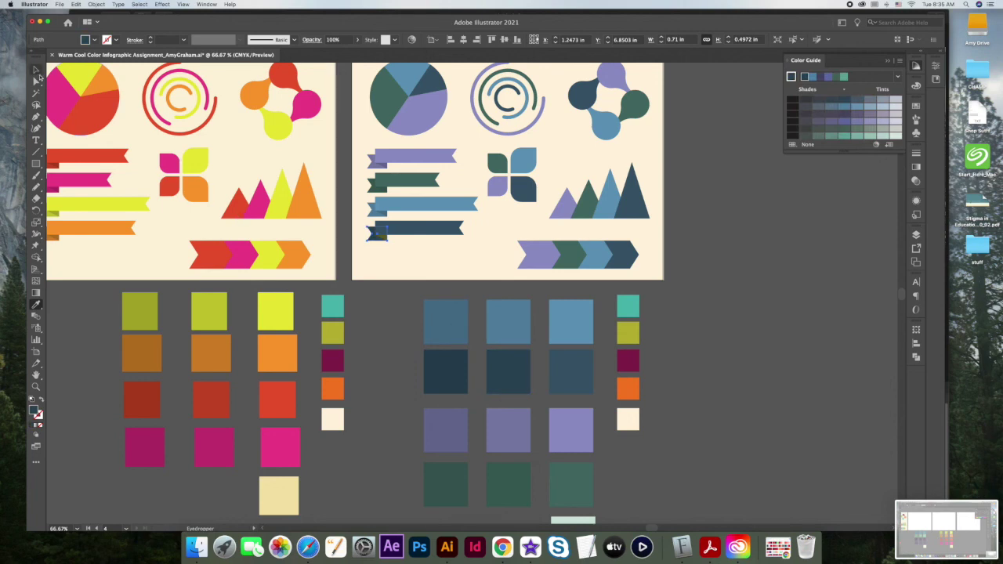
pyautogui.click(35, 69)
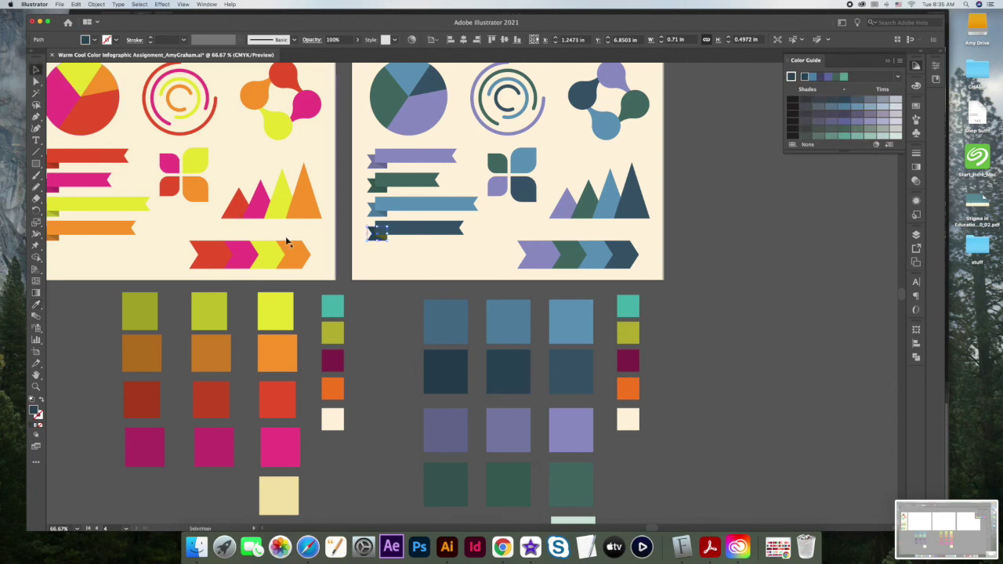
pyautogui.click(380, 237)
pyautogui.click(380, 237)
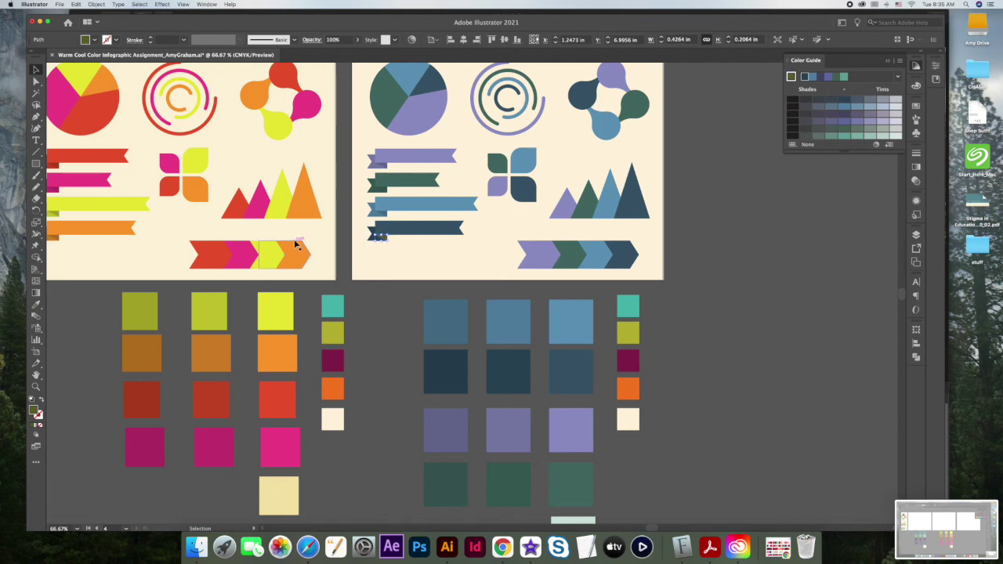
pyautogui.click(36, 308)
pyautogui.click(448, 361)
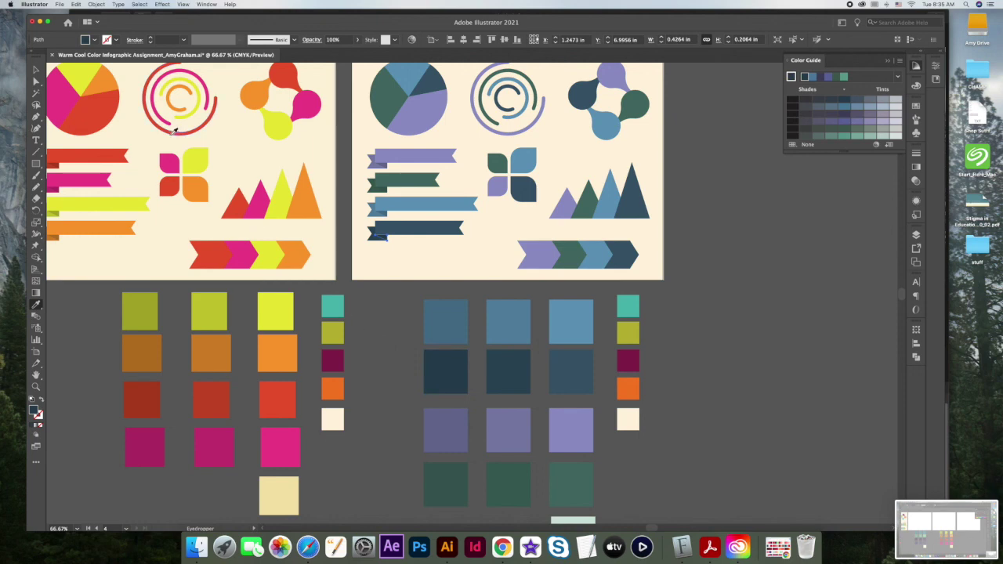
pyautogui.click(37, 71)
pyautogui.scroll(2, 737, 160)
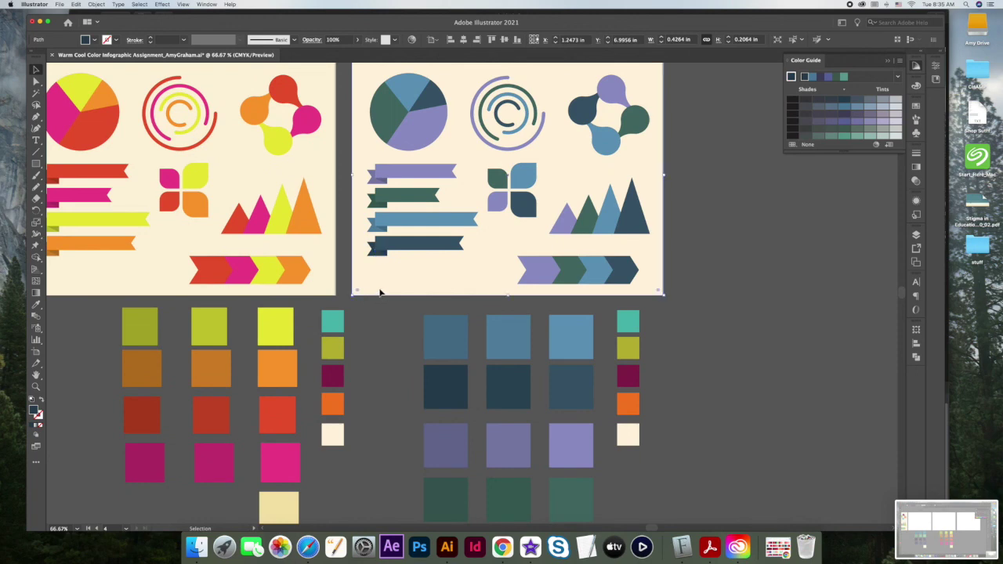
# Fill the analogous artboard's background rectangle with the pale green swatch, then deselect it
pyautogui.click(379, 293)
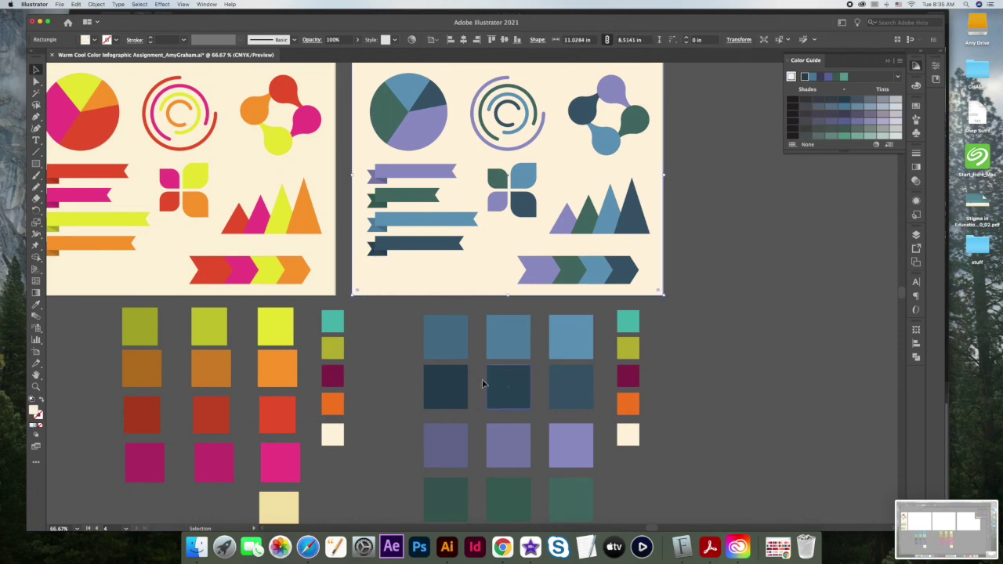
pyautogui.scroll(-4, 386, 413)
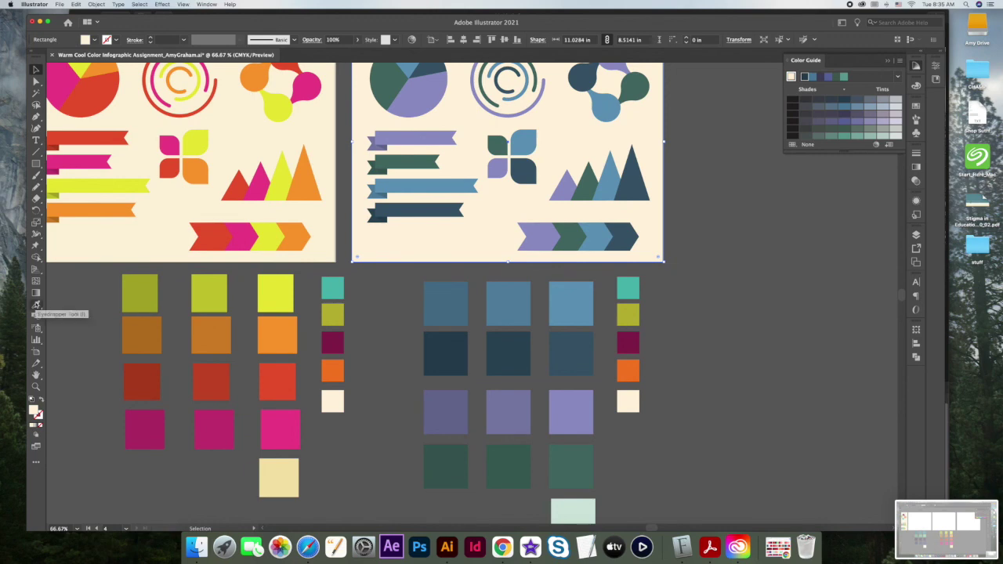
pyautogui.click(35, 304)
pyautogui.scroll(-5, 573, 511)
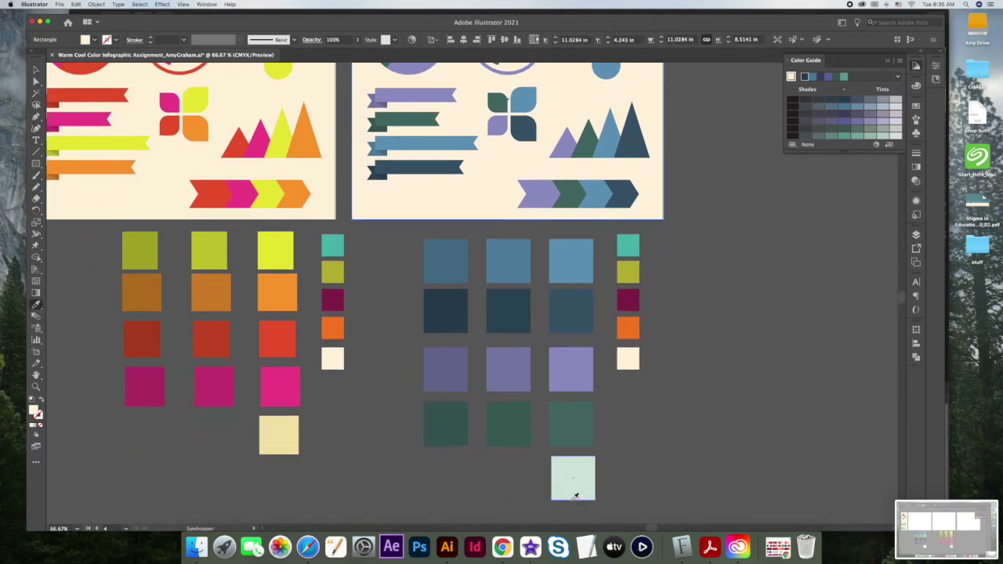
pyautogui.click(569, 463)
pyautogui.scroll(5, 399, 434)
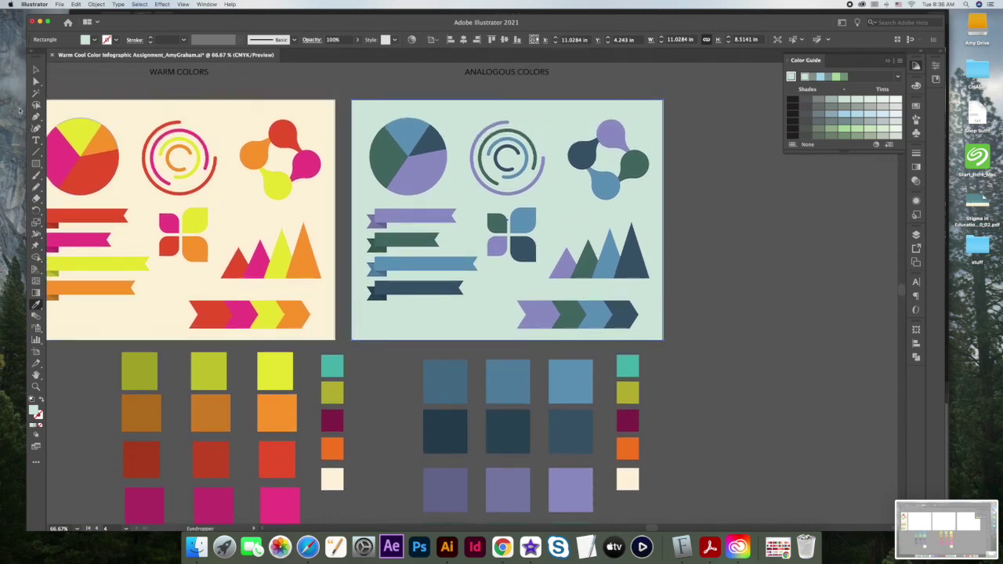
pyautogui.click(35, 71)
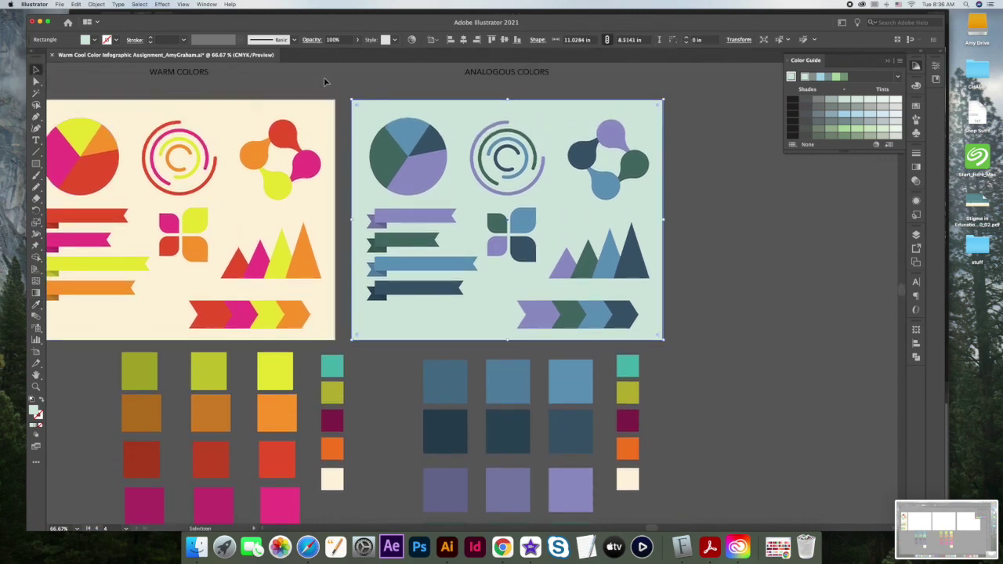
pyautogui.click(308, 82)
# Zoom out to 33.33% and scroll left until all four recoloured infographics are visible
pyautogui.press('a')
pyautogui.press('super+minus')
pyautogui.press('a')
pyautogui.press('super+minus')
pyautogui.press('v')
pyautogui.hscroll(-5, 284, 130)
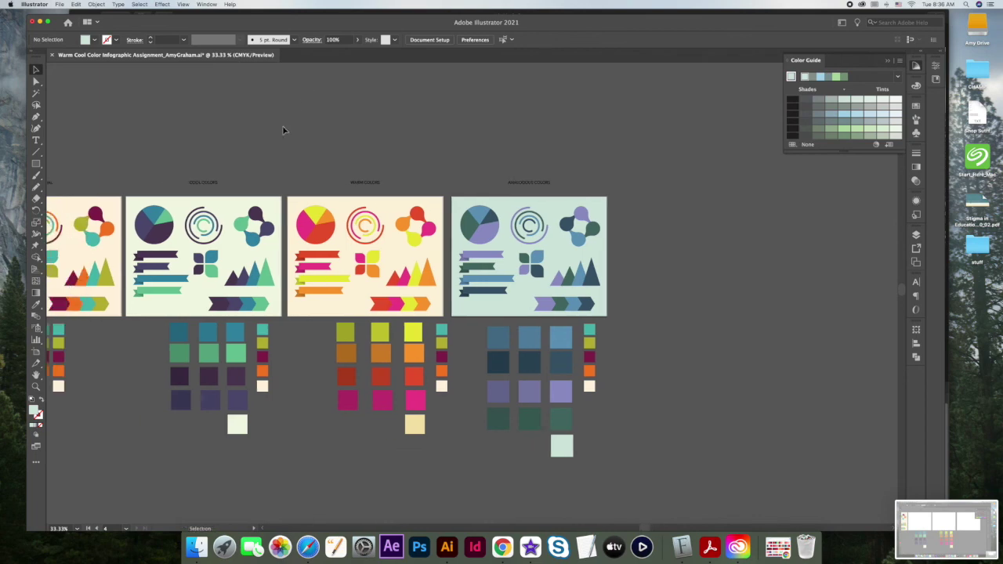
pyautogui.hscroll(-2, 284, 130)
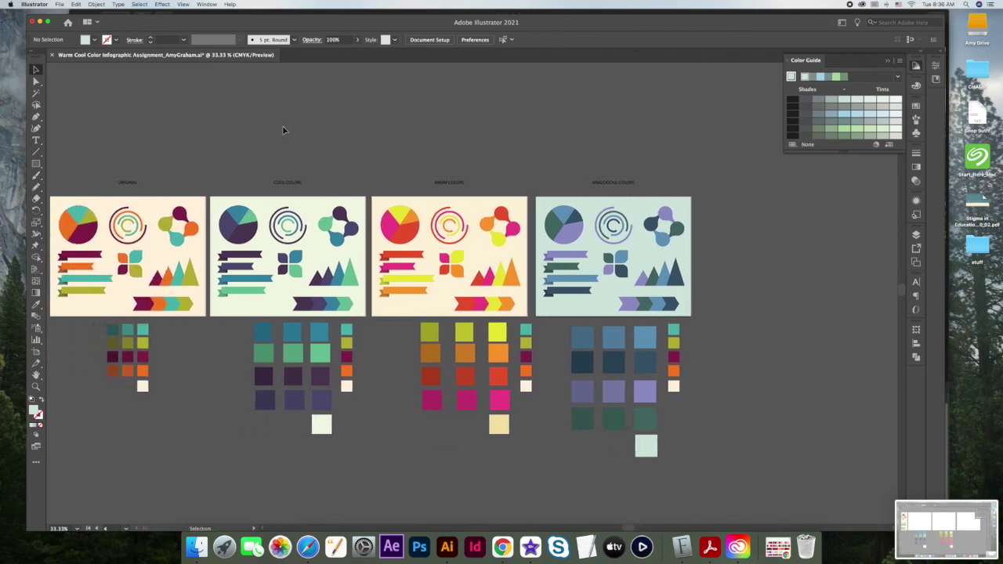